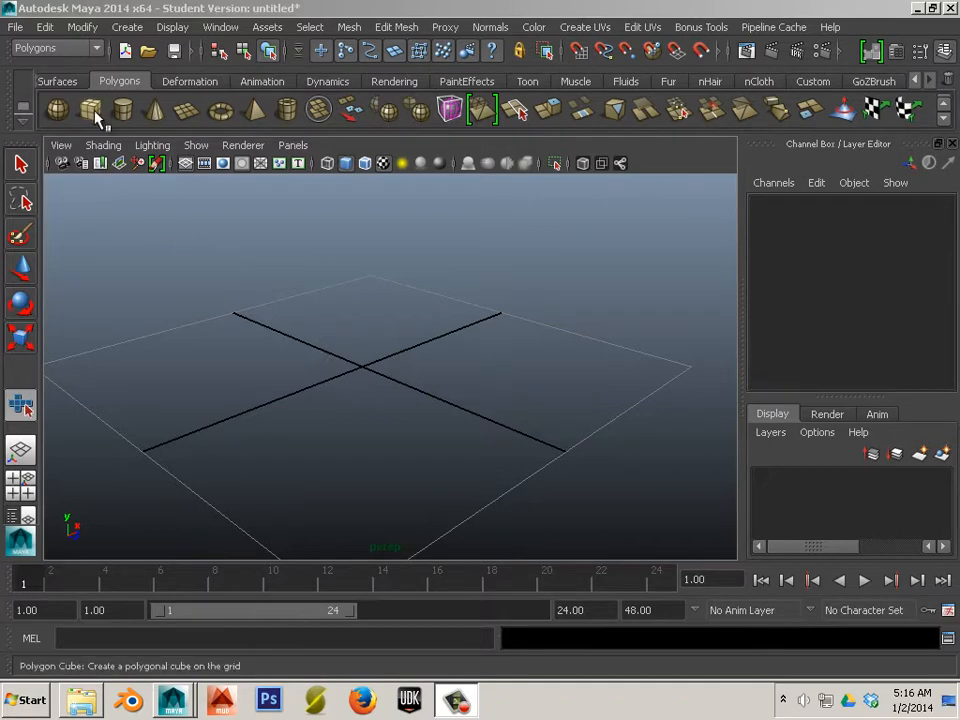
Step: Create a polygon cube and switch it to face selection mode
{"action": "left_click", "coordinate": [91, 110]}
{"action": "left_click_drag", "start_coordinate": [172, 322], "coordinate": [272, 294], "text": "alt"}
{"action": "right_click_drag", "start_coordinate": [343, 326], "coordinate": [340, 372]}
Step: Select all six faces of the cube
{"action": "left_click", "coordinate": [340, 372]}
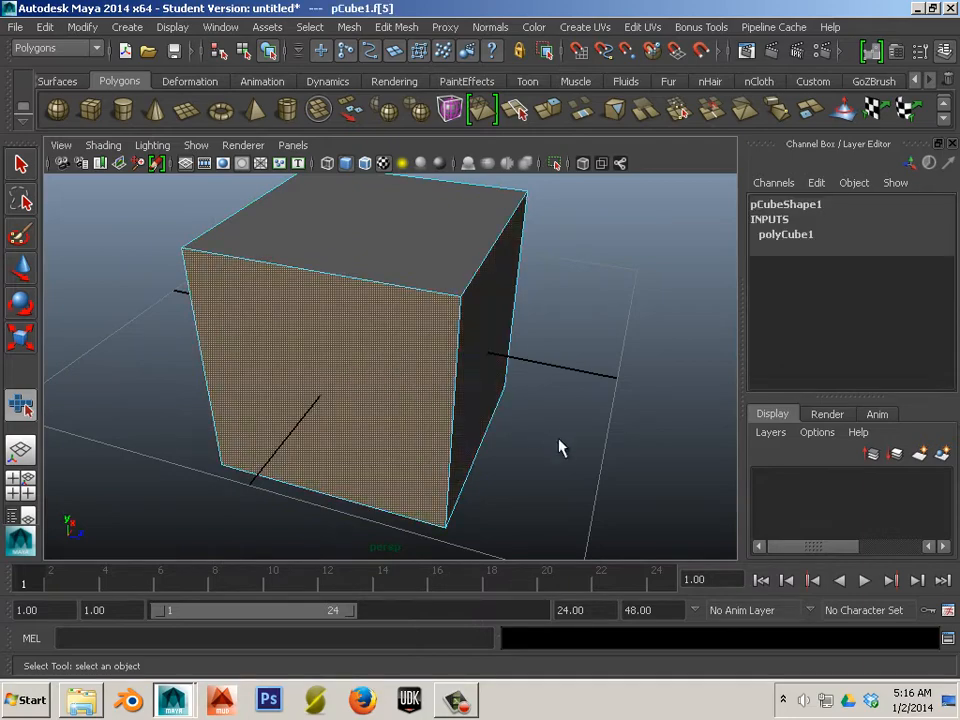
{"action": "left_click_drag", "start_coordinate": [559, 448], "coordinate": [467, 439], "text": "alt"}
{"action": "left_click", "coordinate": [409, 285], "text": "shift"}
{"action": "left_click_drag", "start_coordinate": [409, 285], "coordinate": [500, 279], "text": "alt"}
{"action": "left_click", "coordinate": [234, 388], "text": "shift"}
{"action": "left_click_drag", "start_coordinate": [120, 386], "coordinate": [204, 255], "text": "alt"}
{"action": "left_click", "coordinate": [298, 366], "text": "shift"}
{"action": "left_click_drag", "start_coordinate": [298, 366], "coordinate": [326, 408], "text": "alt"}
{"action": "left_click", "coordinate": [326, 408], "text": "shift"}
{"action": "left_click_drag", "start_coordinate": [184, 291], "coordinate": [139, 279], "text": "alt"}
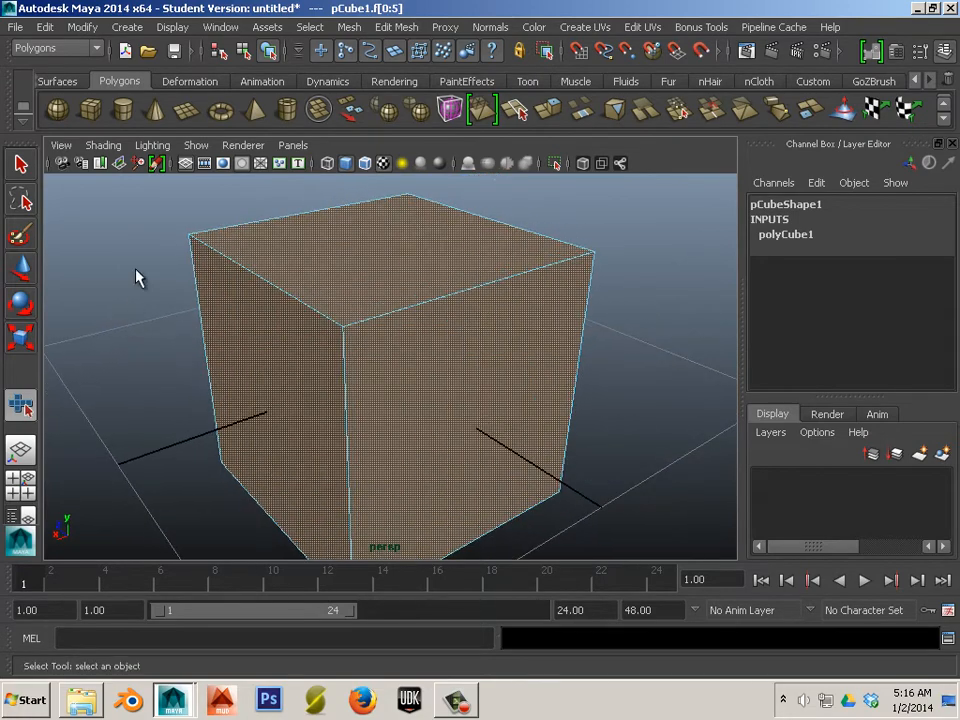
Step: With Keep Faces Together off, extrude all six faces and scale them inward to about 0.78 by 0.82
{"action": "left_click", "coordinate": [394, 28]}
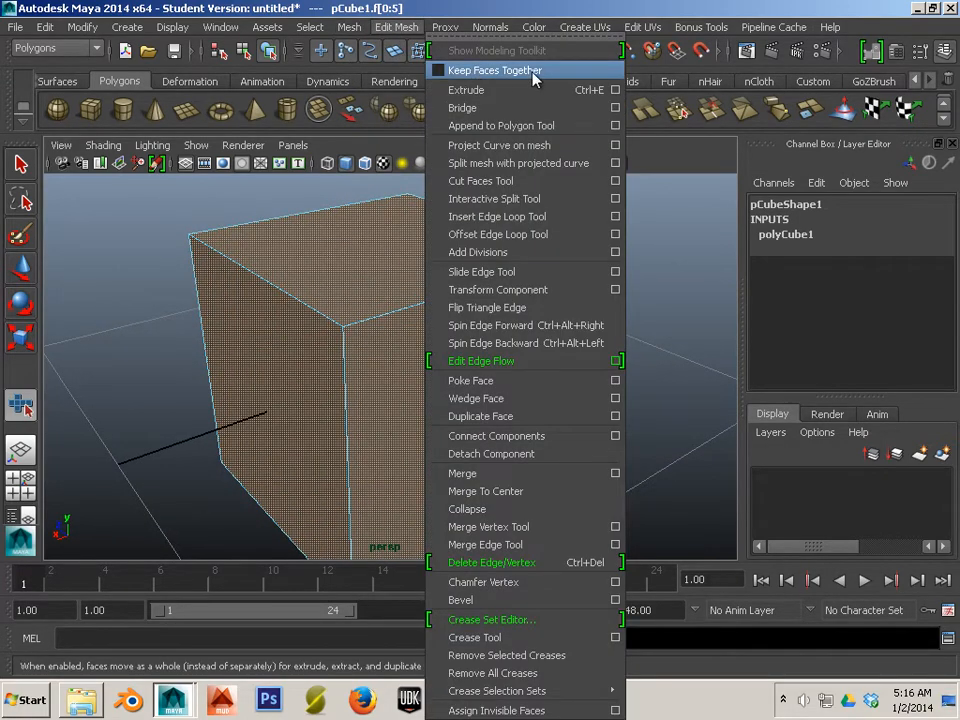
{"action": "left_click", "coordinate": [534, 14]}
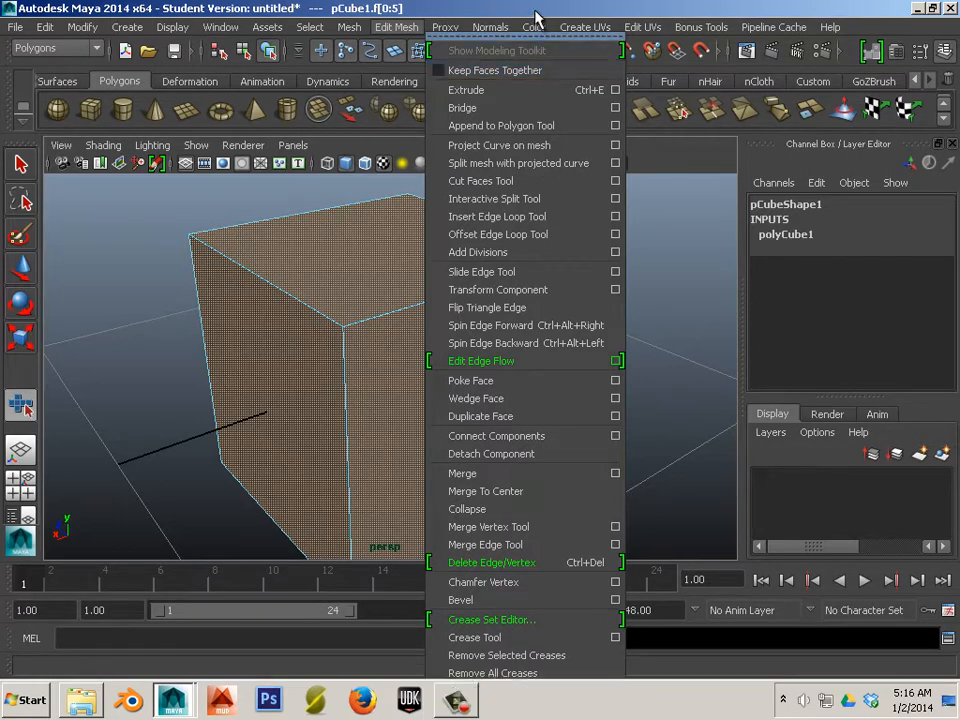
{"action": "key", "text": "ctrl+e"}
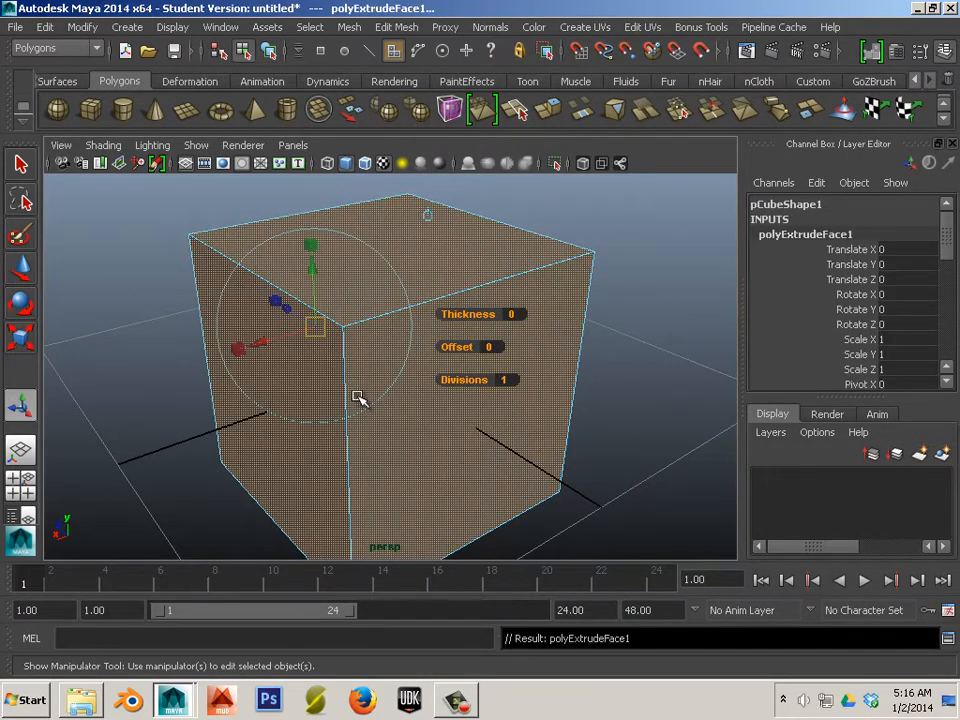
{"action": "left_click_drag", "start_coordinate": [324, 231], "coordinate": [326, 242]}
{"action": "left_click_drag", "start_coordinate": [210, 392], "coordinate": [217, 410], "text": "alt"}
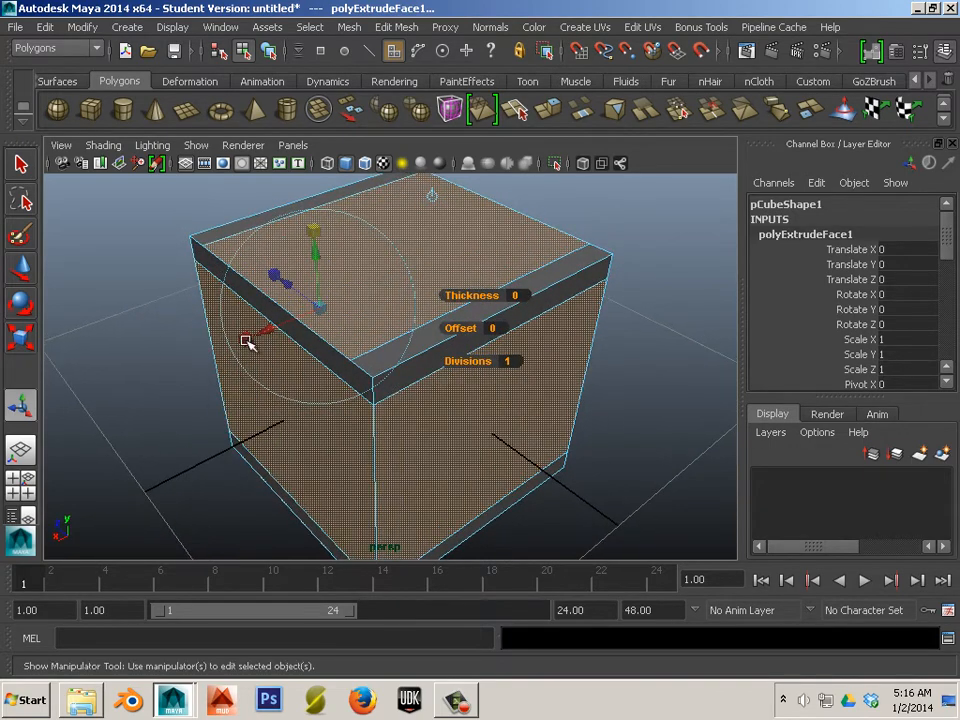
{"action": "left_click_drag", "start_coordinate": [253, 336], "coordinate": [263, 335]}
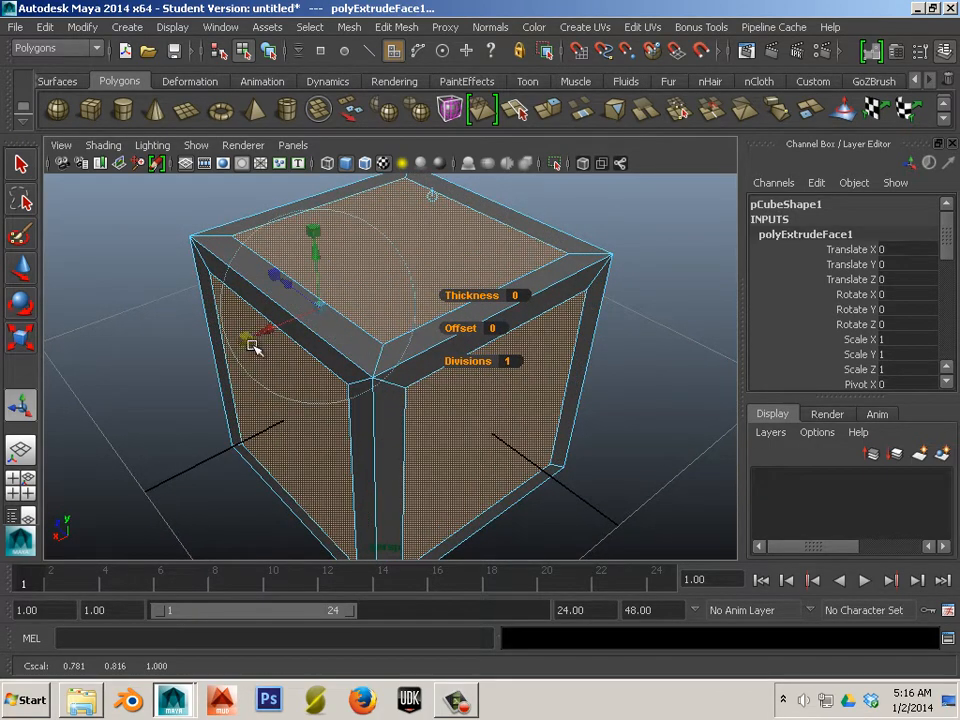
Step: Extrude the six inset faces again and push them inward into the cube
{"action": "left_click_drag", "start_coordinate": [146, 379], "coordinate": [212, 358], "text": "alt"}
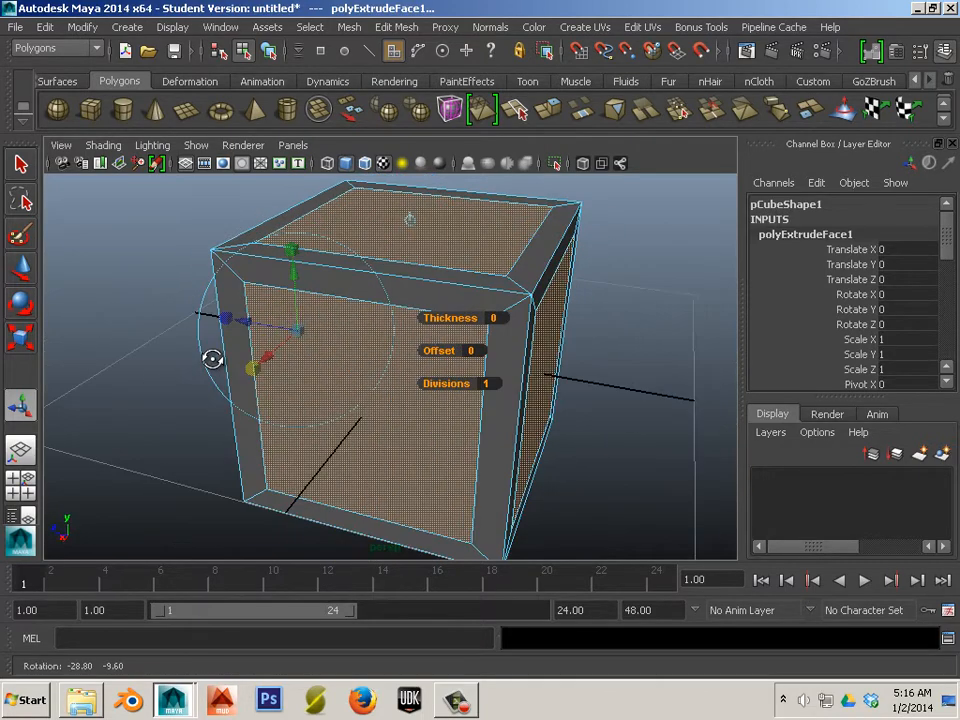
{"action": "left_click", "coordinate": [539, 112]}
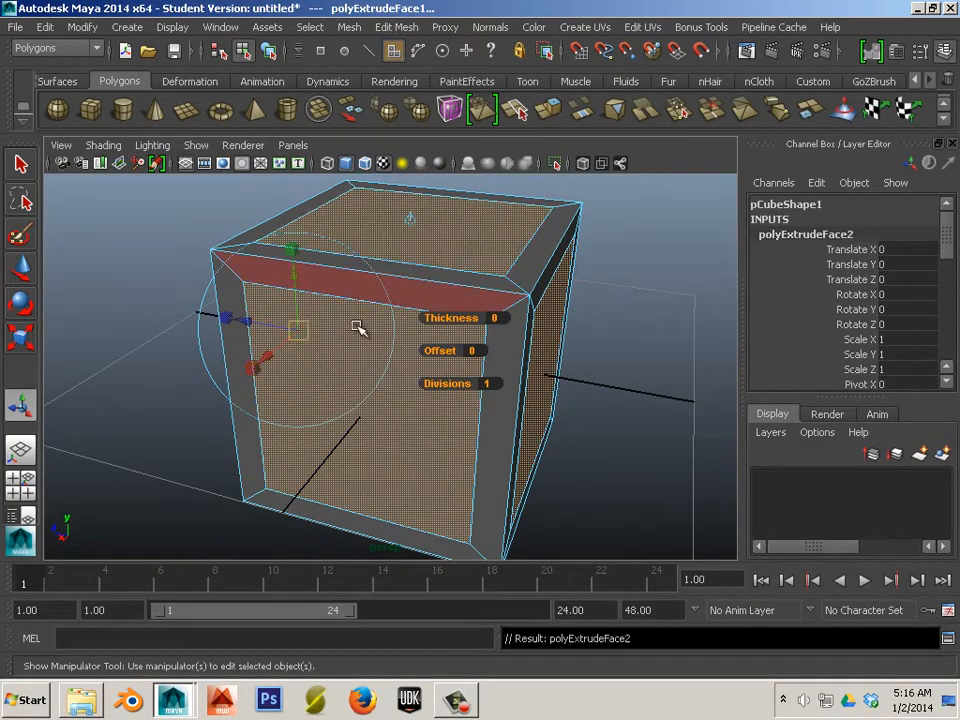
{"action": "left_click_drag", "start_coordinate": [360, 328], "coordinate": [345, 360], "text": "alt"}
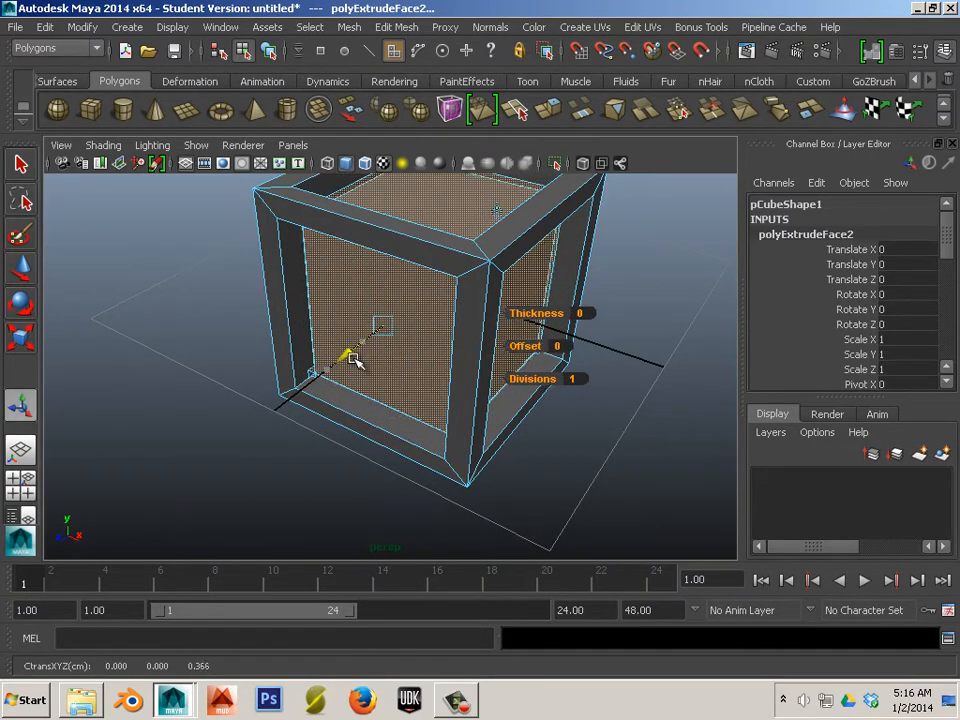
Step: Examine the lower inner corner where the pushed-in faces meet each other
{"action": "right_click_drag", "start_coordinate": [291, 429], "coordinate": [289, 489], "text": "alt"}
{"action": "left_click_drag", "start_coordinate": [289, 489], "coordinate": [326, 499], "text": "alt"}
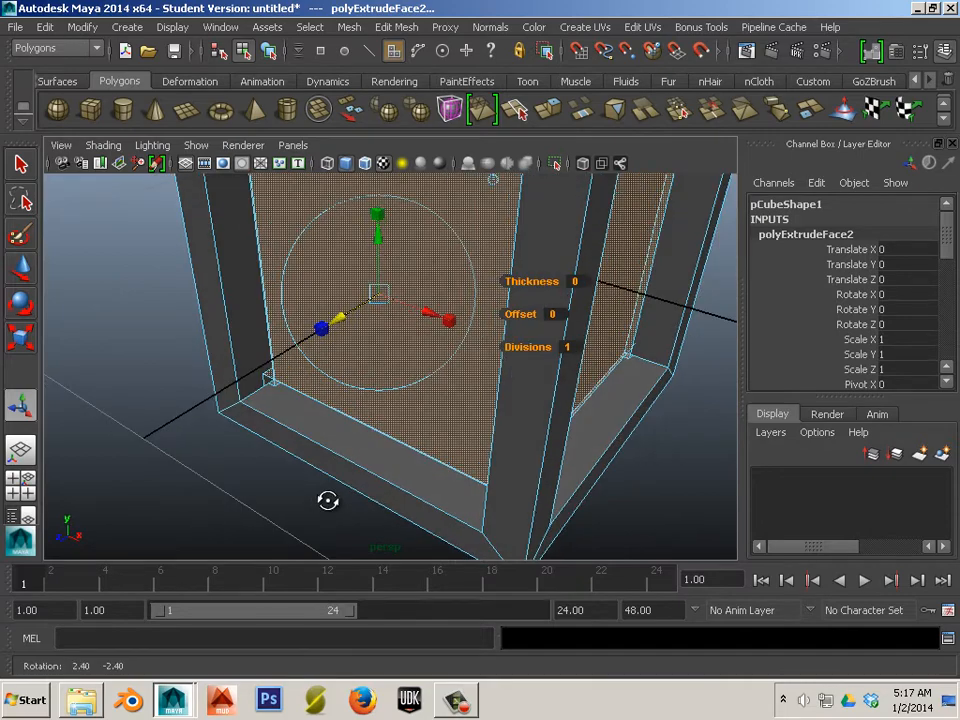
{"action": "right_click_drag", "start_coordinate": [272, 386], "coordinate": [268, 432], "text": "alt"}
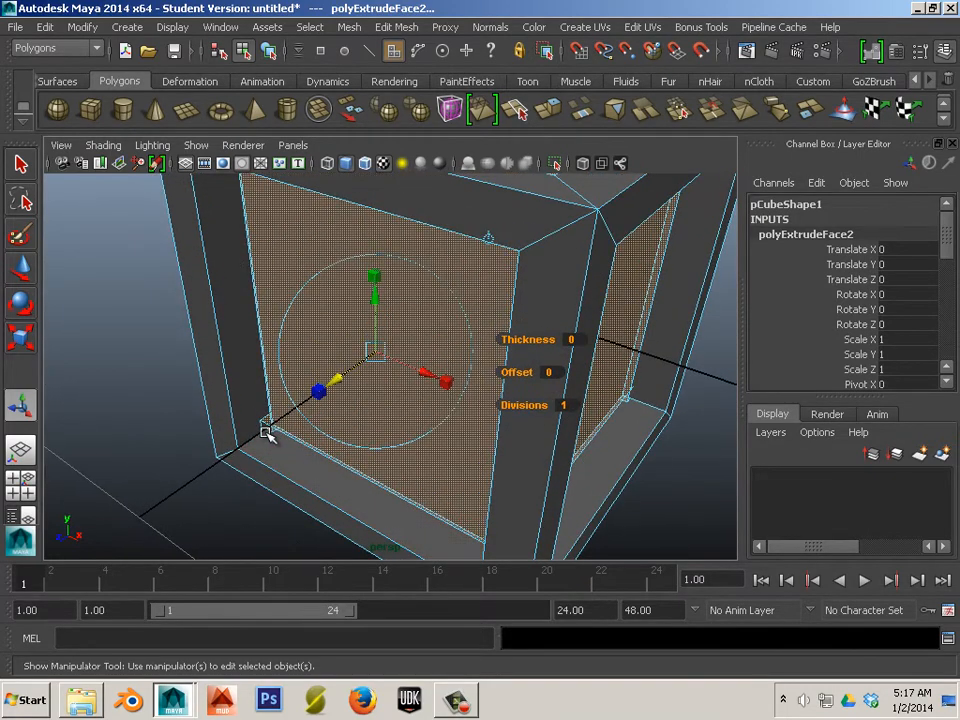
{"action": "left_click_drag", "start_coordinate": [242, 431], "coordinate": [268, 462], "text": "alt"}
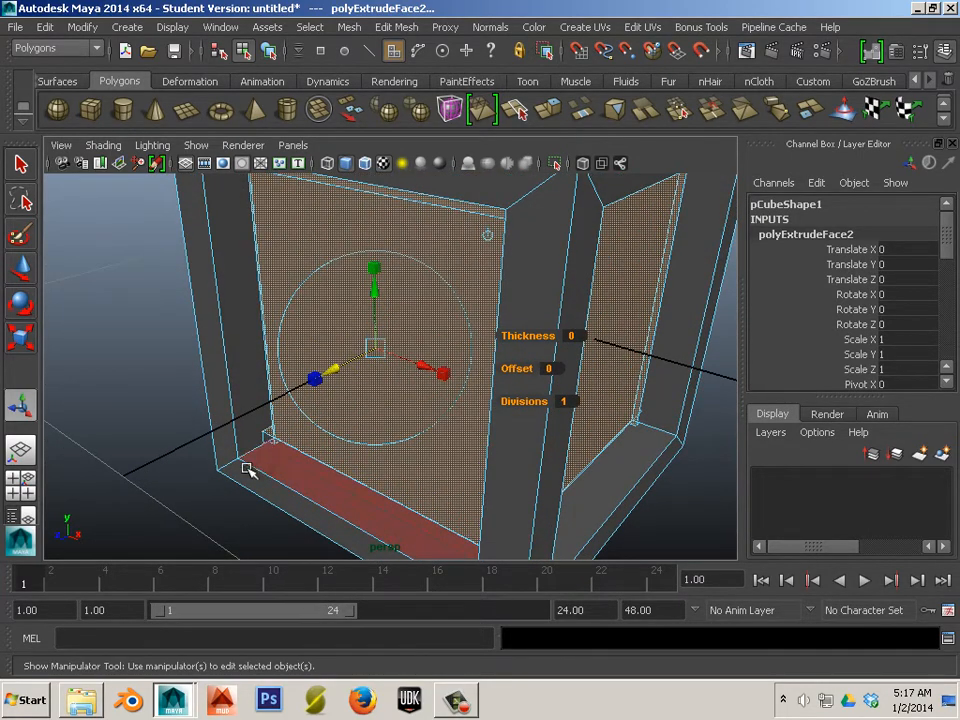
{"action": "middle_click_drag", "start_coordinate": [253, 456], "coordinate": [330, 362], "text": "alt"}
{"action": "right_click_drag", "start_coordinate": [330, 362], "coordinate": [441, 451], "text": "alt"}
{"action": "middle_click_drag", "start_coordinate": [298, 396], "coordinate": [364, 427], "text": "alt"}
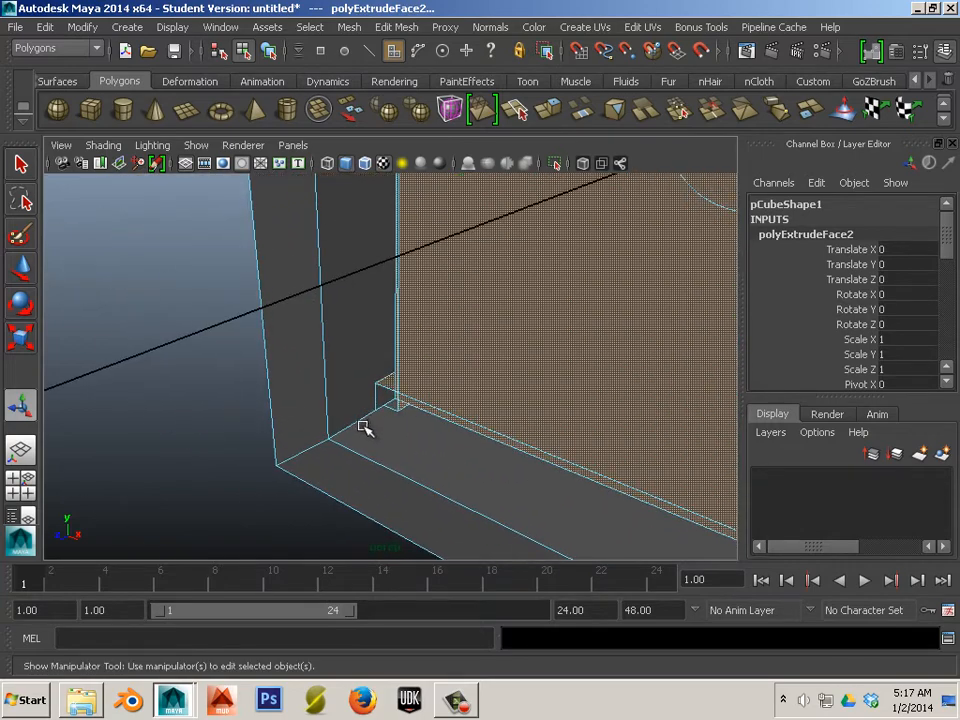
{"action": "right_click_drag", "start_coordinate": [364, 427], "coordinate": [474, 470], "text": "alt"}
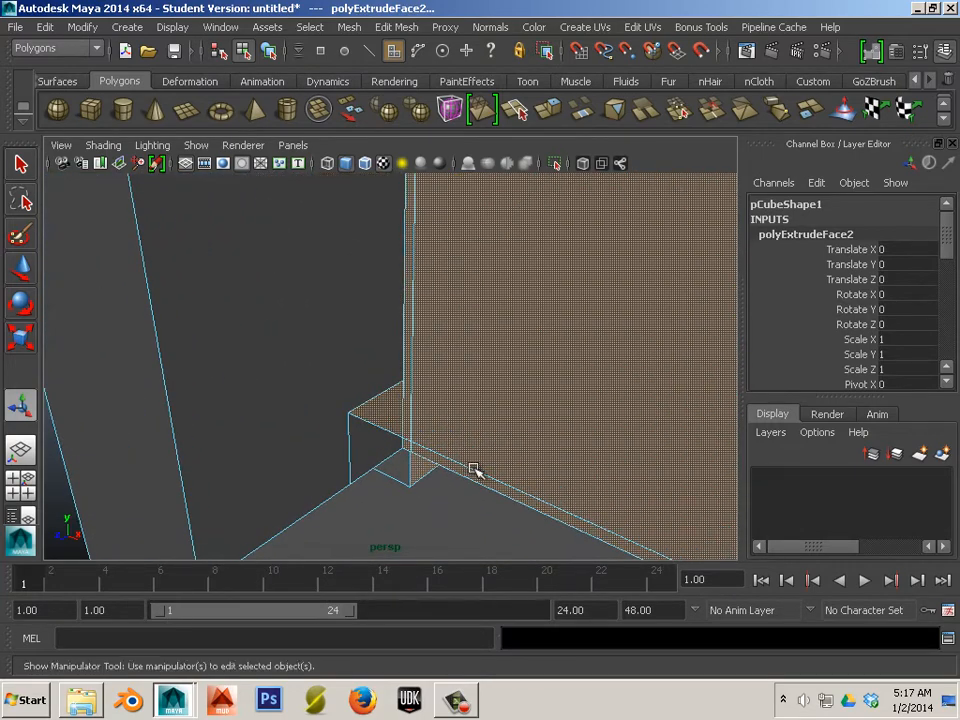
Step: Turn off backface culling and try shallower and deeper recess depths while checking the lower inner corner
{"action": "left_click", "coordinate": [110, 147]}
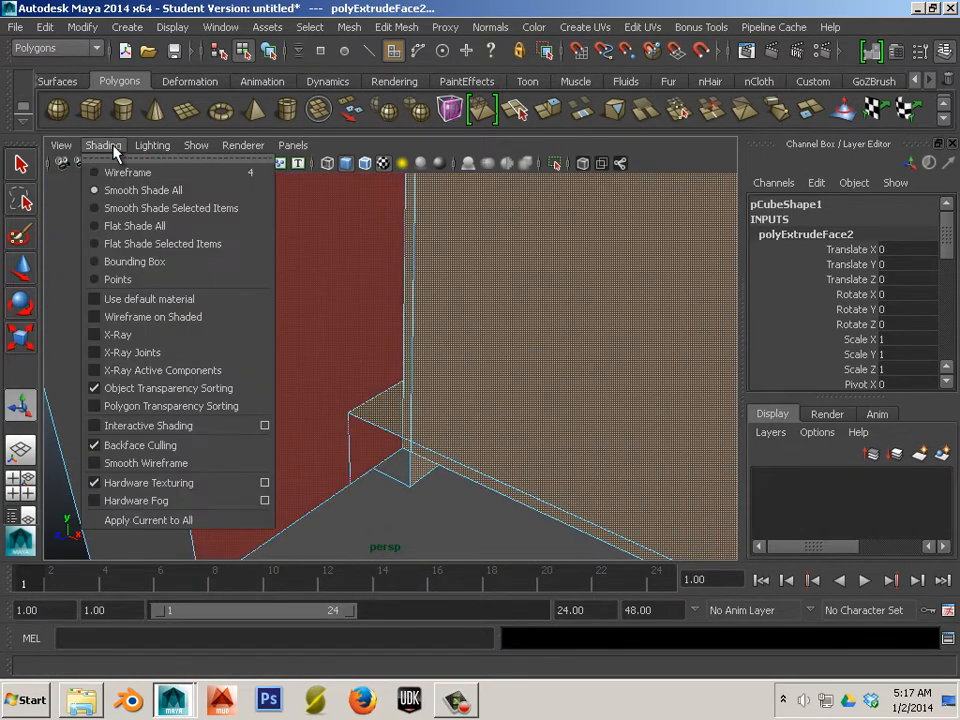
{"action": "left_click", "coordinate": [131, 443]}
{"action": "scroll", "coordinate": [447, 459], "scroll_direction": "down", "scroll_amount": 3}
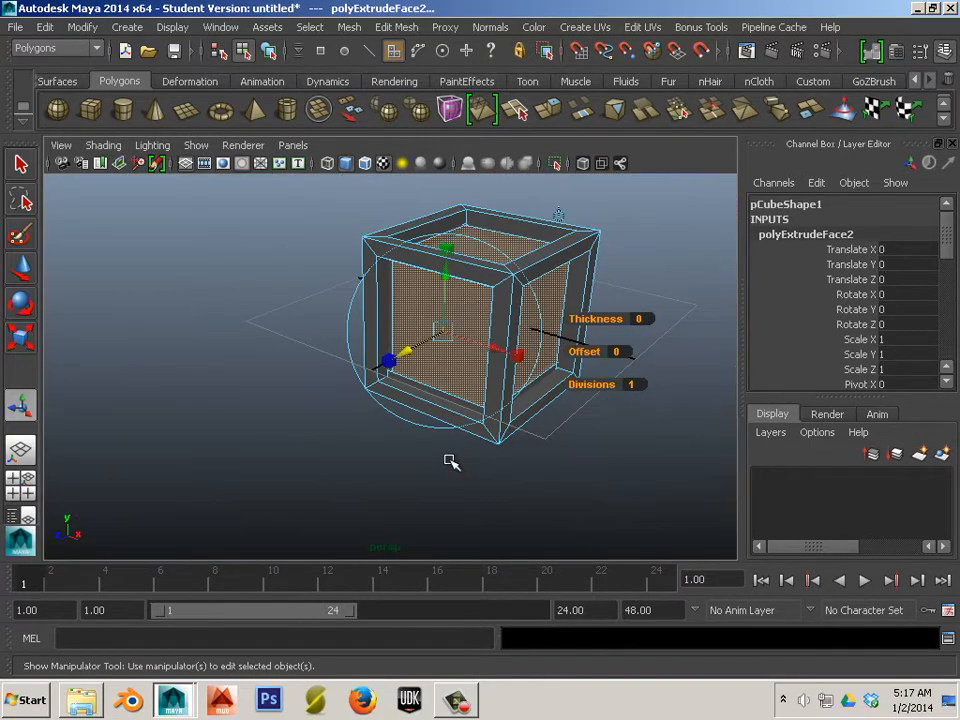
{"action": "scroll", "coordinate": [443, 458], "scroll_direction": "up", "scroll_amount": 2}
{"action": "left_click_drag", "start_coordinate": [369, 444], "coordinate": [349, 454], "text": "alt"}
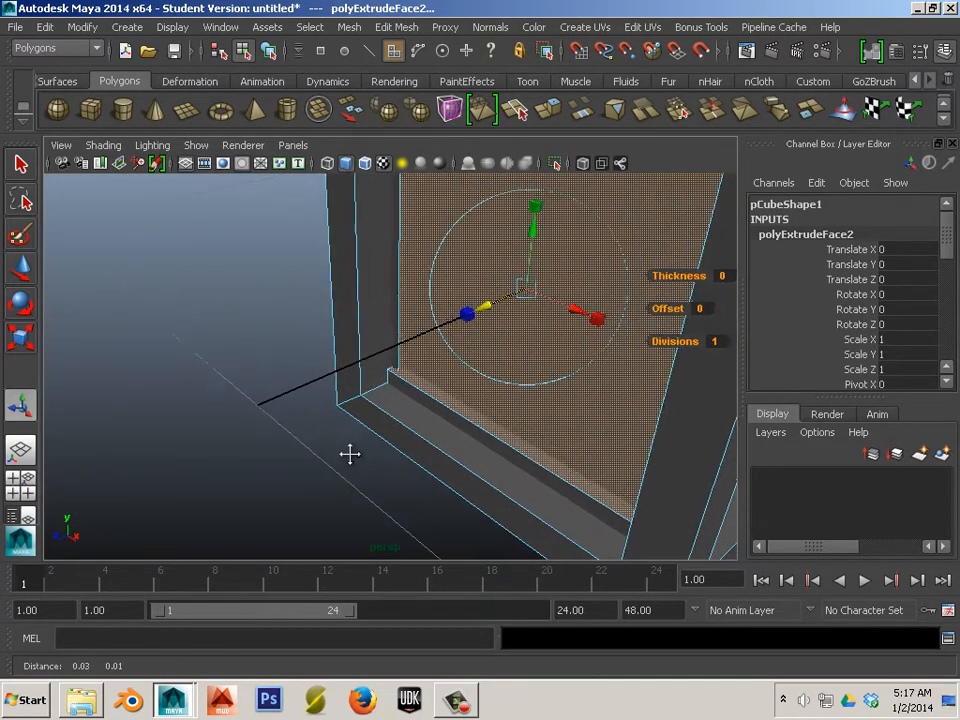
{"action": "middle_click_drag", "start_coordinate": [349, 454], "coordinate": [290, 466], "text": "alt"}
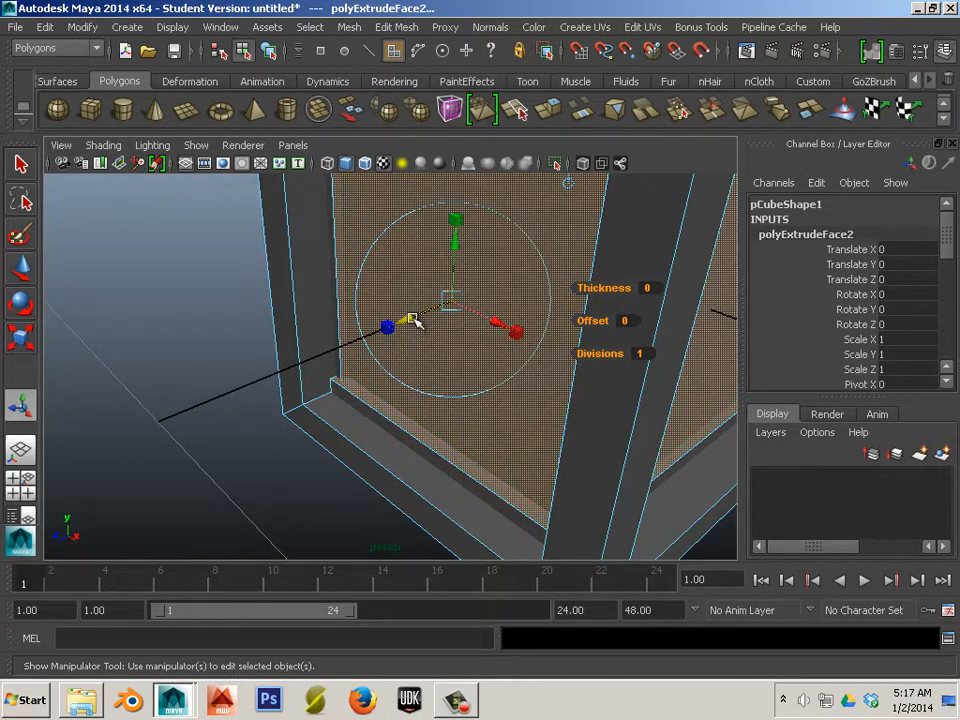
{"action": "left_click_drag", "start_coordinate": [416, 321], "coordinate": [392, 335]}
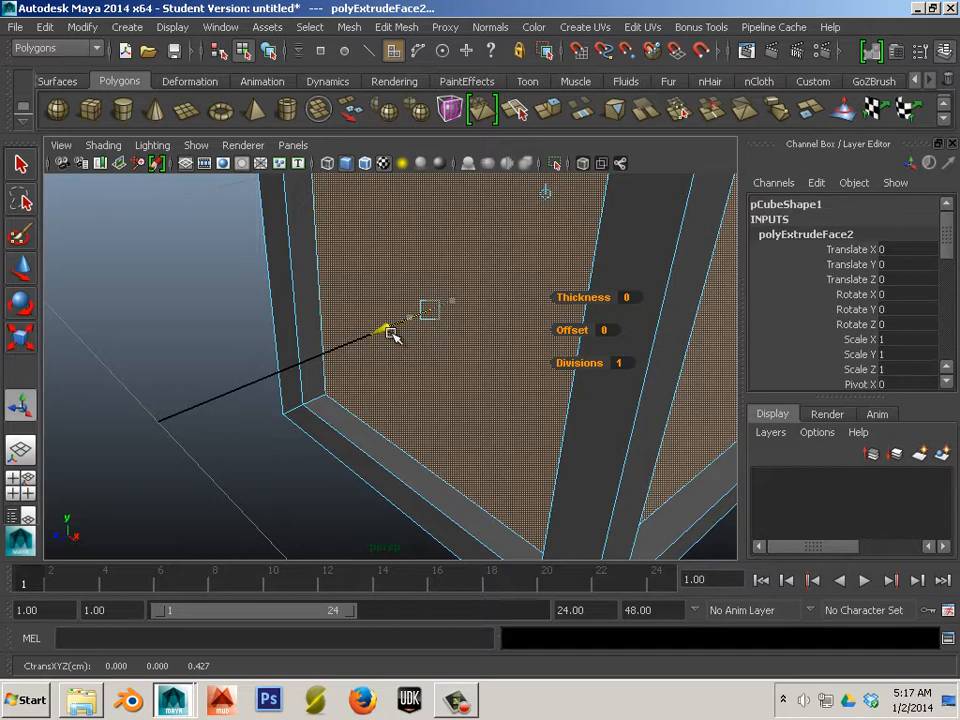
{"action": "left_click_drag", "start_coordinate": [392, 335], "coordinate": [422, 326]}
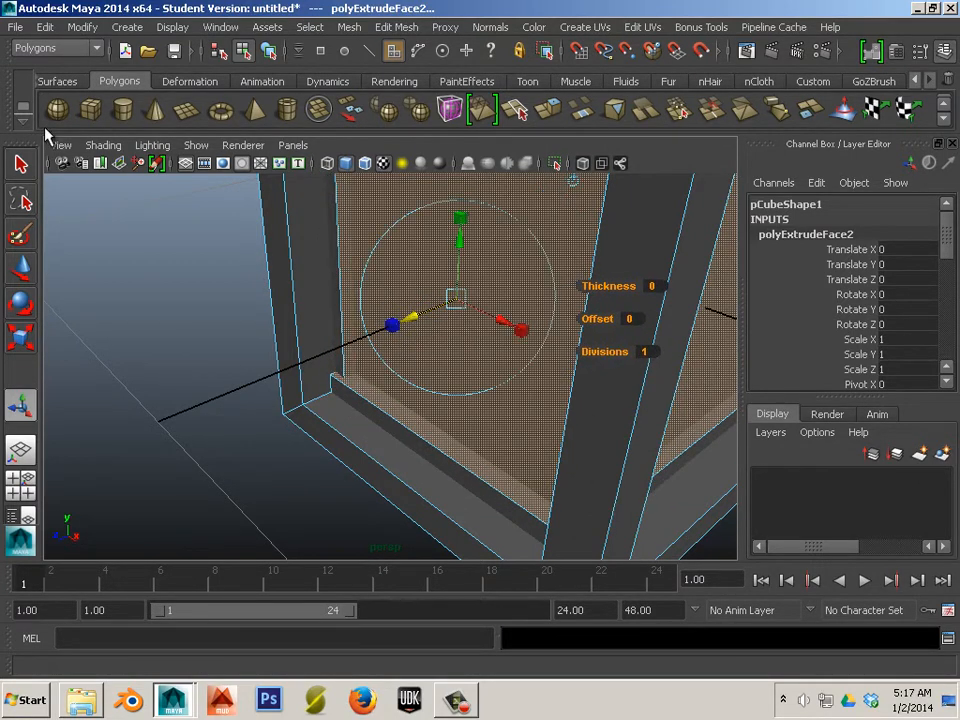
Step: Turn backface culling on again and set the extruded faces to a shallow recess without overlapping corners
{"action": "left_click", "coordinate": [103, 146]}
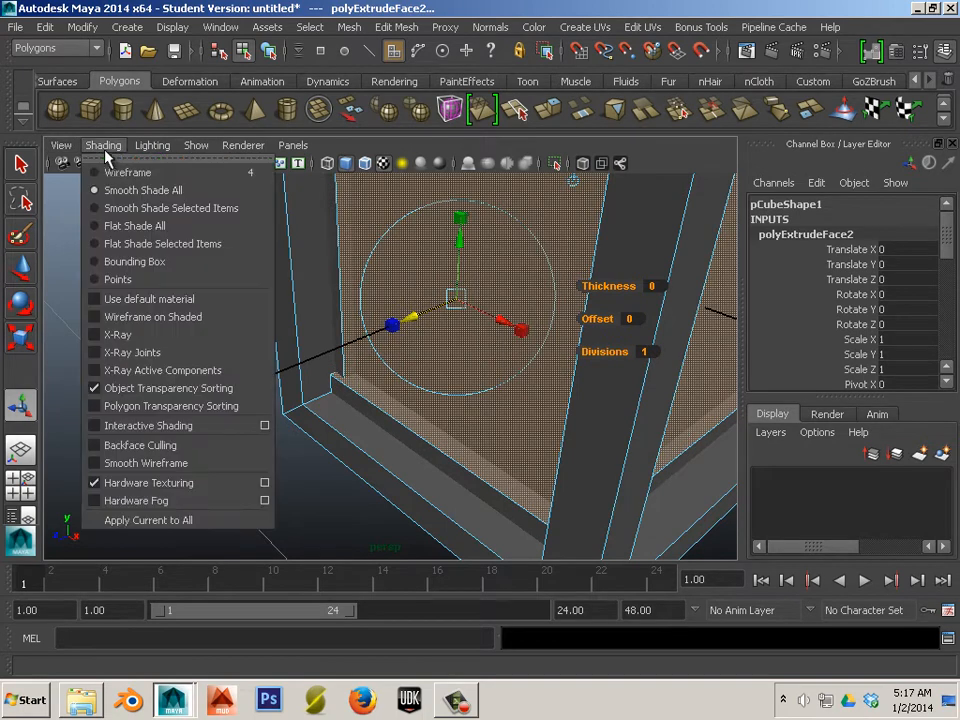
{"action": "left_click", "coordinate": [100, 445]}
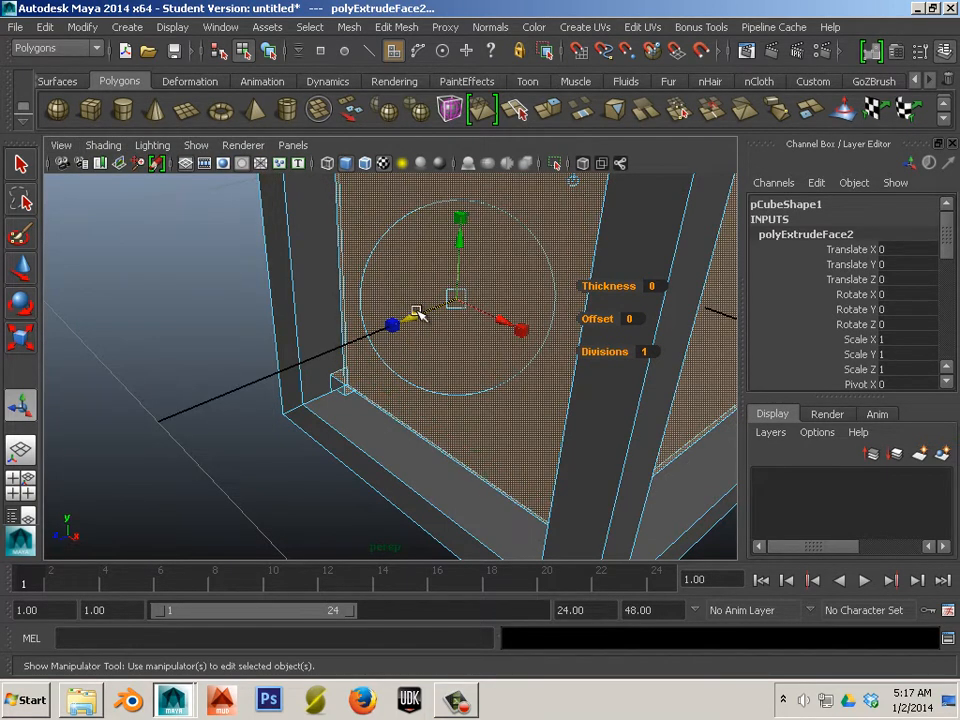
{"action": "mouse_move", "coordinate": [417, 320]}
{"action": "left_mouse_down"}
{"action": "mouse_move", "coordinate": [388, 323]}
{"action": "mouse_move", "coordinate": [456, 306]}
{"action": "mouse_move", "coordinate": [364, 345]}
{"action": "mouse_move", "coordinate": [492, 305]}
{"action": "mouse_move", "coordinate": [467, 354]}
{"action": "mouse_move", "coordinate": [390, 371]}
{"action": "left_mouse_up"}
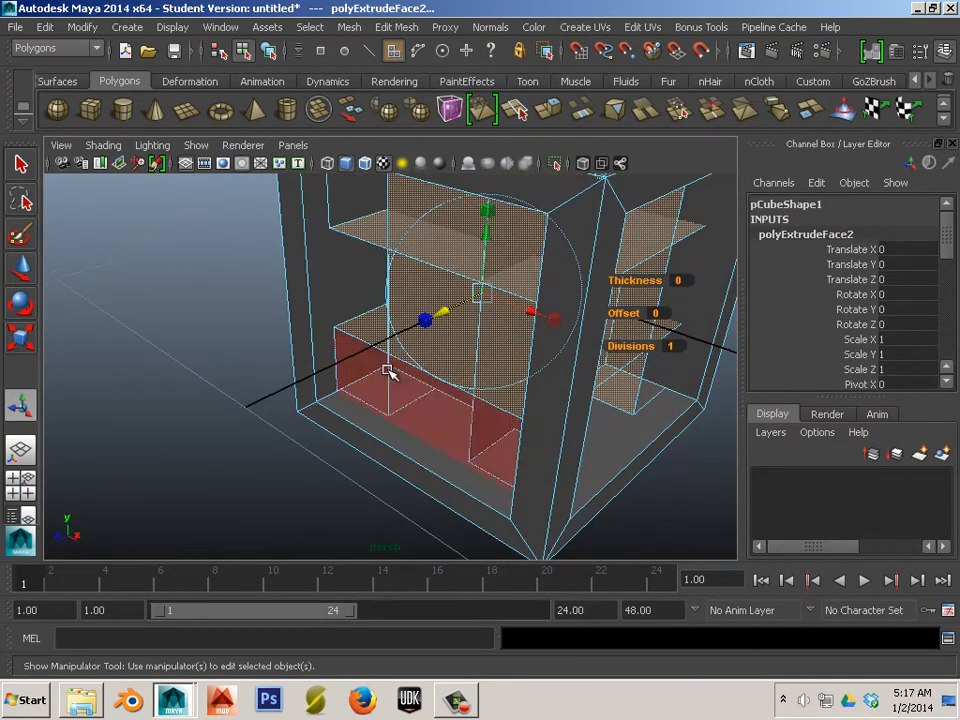
{"action": "left_click_drag", "start_coordinate": [451, 306], "coordinate": [388, 340]}
{"action": "left_click", "coordinate": [154, 435]}
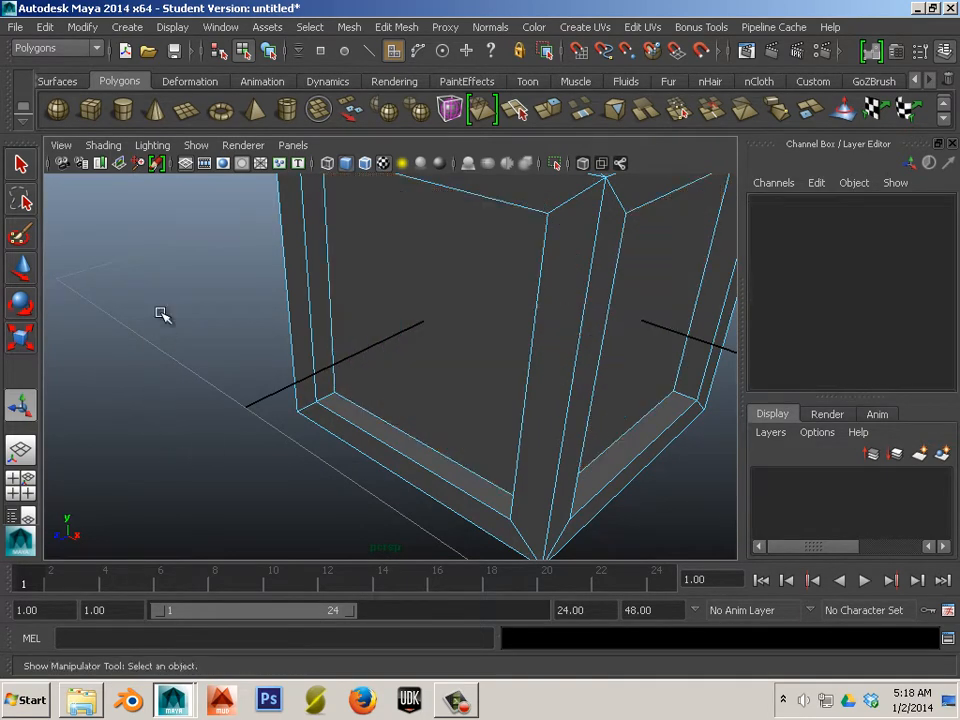
Step: Return to object mode and select the whole crate
{"action": "middle_click_drag", "start_coordinate": [161, 313], "coordinate": [118, 404], "text": "alt"}
{"action": "left_click_drag", "start_coordinate": [118, 404], "coordinate": [238, 403], "text": "alt"}
{"action": "right_click_drag", "start_coordinate": [238, 403], "coordinate": [193, 439], "text": "alt"}
{"action": "left_click", "coordinate": [321, 392]}
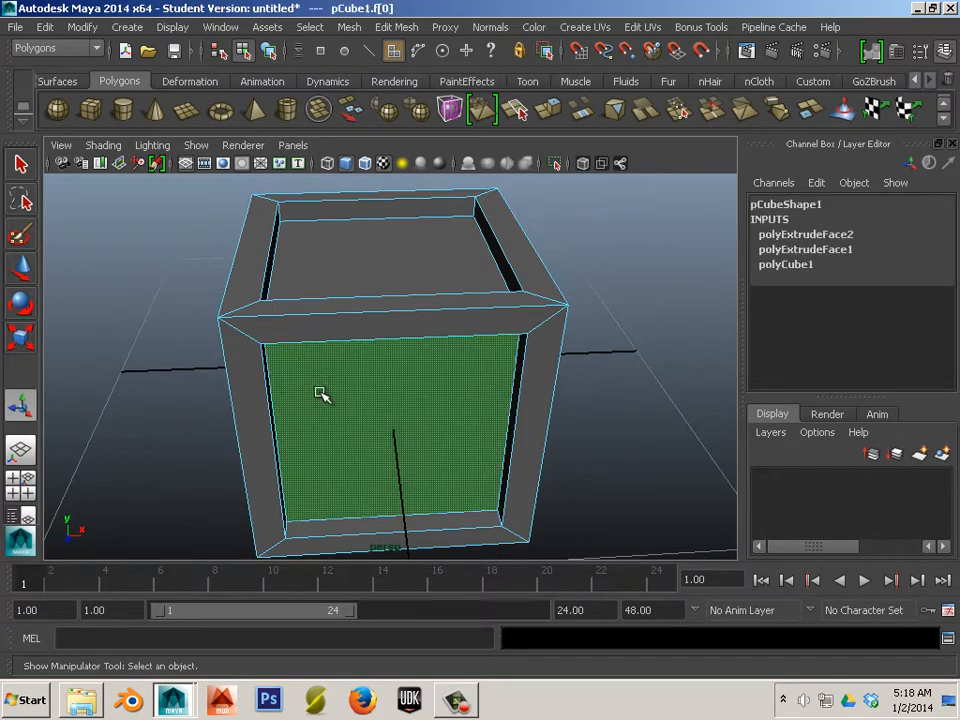
{"action": "right_click_drag", "start_coordinate": [304, 326], "coordinate": [400, 307]}
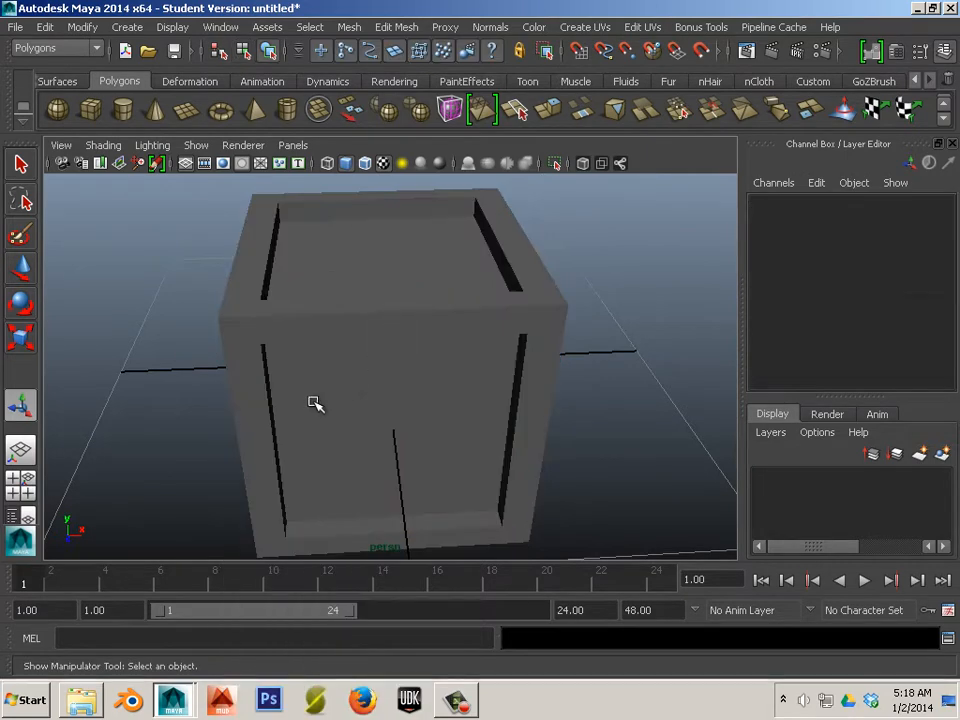
{"action": "left_click", "coordinate": [447, 339]}
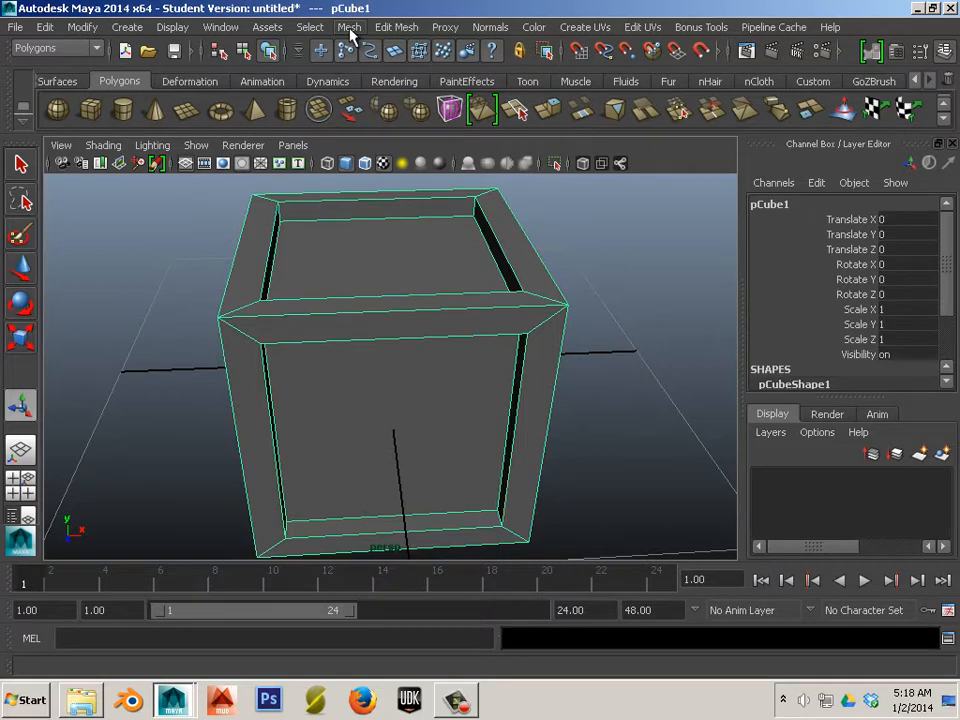
Step: Open the UV Texture Editor beside the crate and frame its full UV layout
{"action": "left_click", "coordinate": [220, 27]}
{"action": "left_click", "coordinate": [268, 268]}
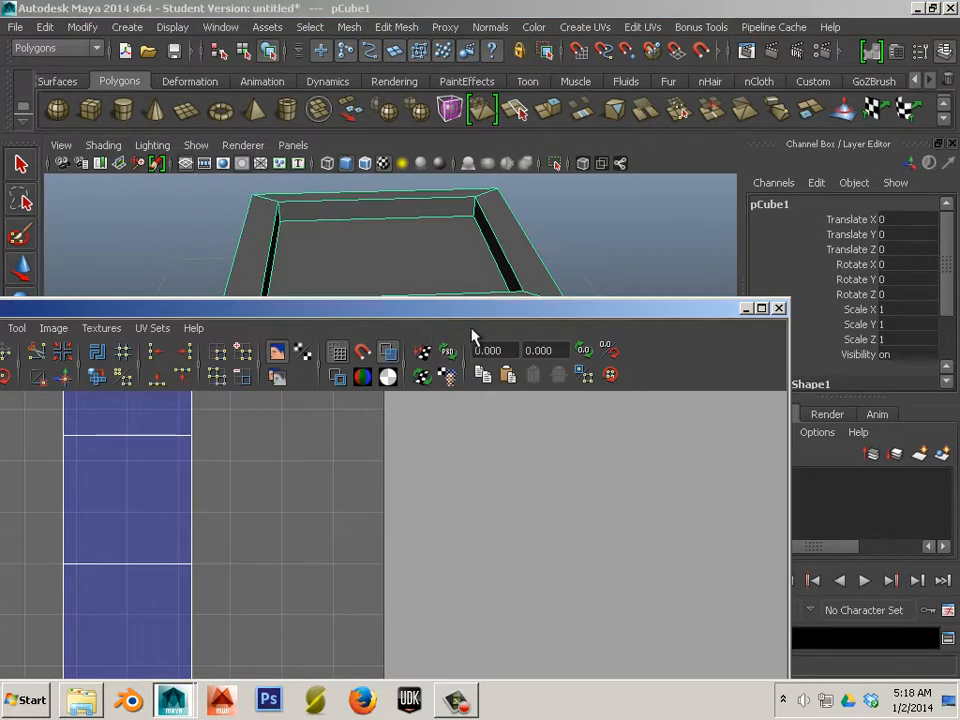
{"action": "left_click_drag", "start_coordinate": [405, 311], "coordinate": [944, 191]}
{"action": "middle_click_drag", "start_coordinate": [685, 415], "coordinate": [719, 369], "text": "alt"}
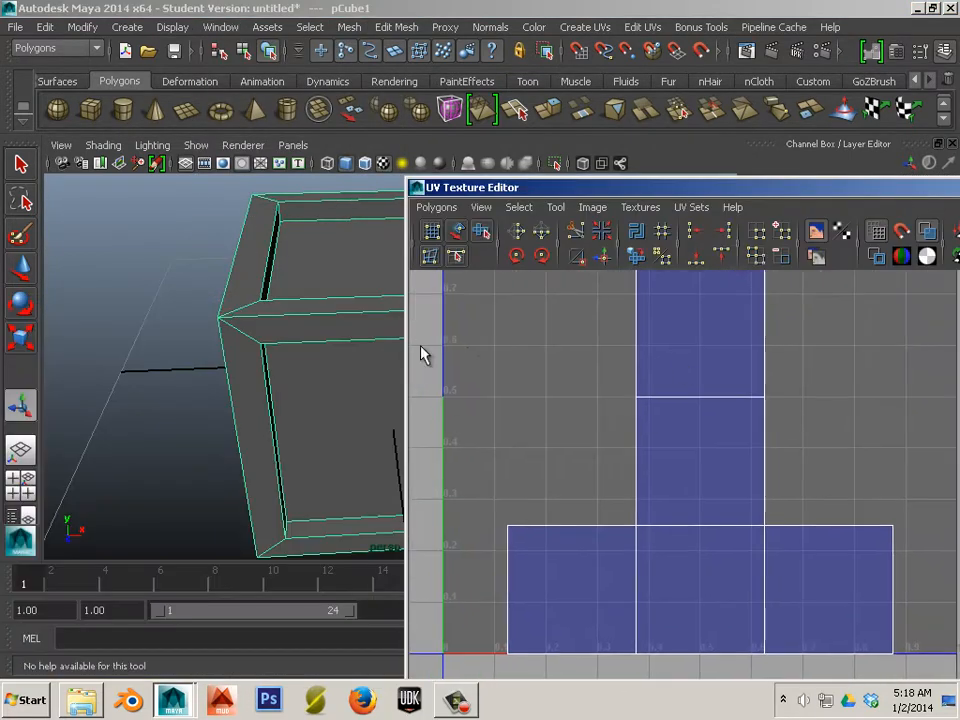
{"action": "middle_click_drag", "start_coordinate": [356, 339], "coordinate": [291, 294], "text": "alt"}
{"action": "scroll", "coordinate": [323, 322], "scroll_direction": "down", "scroll_amount": 3}
{"action": "left_click_drag", "start_coordinate": [323, 322], "coordinate": [258, 326], "text": "alt"}
{"action": "right_click_drag", "start_coordinate": [702, 446], "coordinate": [550, 436], "text": "alt"}
{"action": "middle_click_drag", "start_coordinate": [656, 467], "coordinate": [577, 512], "text": "alt"}
{"action": "right_click_drag", "start_coordinate": [655, 440], "coordinate": [533, 470], "text": "alt"}
{"action": "middle_click_drag", "start_coordinate": [620, 474], "coordinate": [617, 467], "text": "alt"}
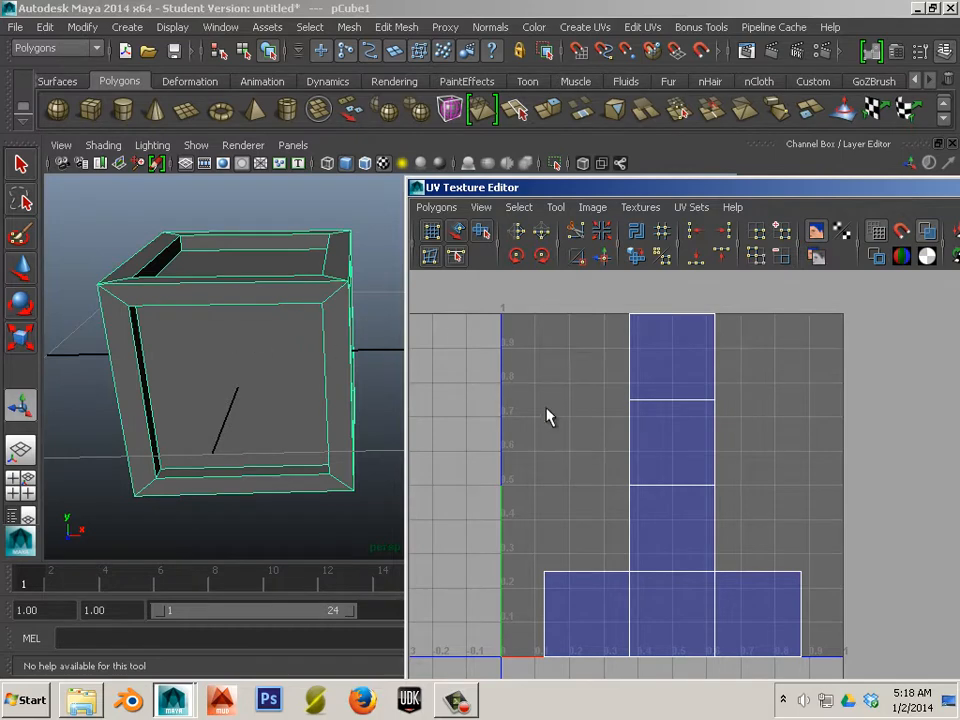
Step: Select the recessed front panel face to identify its area in the UV layout
{"action": "left_click_drag", "start_coordinate": [375, 418], "coordinate": [281, 411], "text": "alt"}
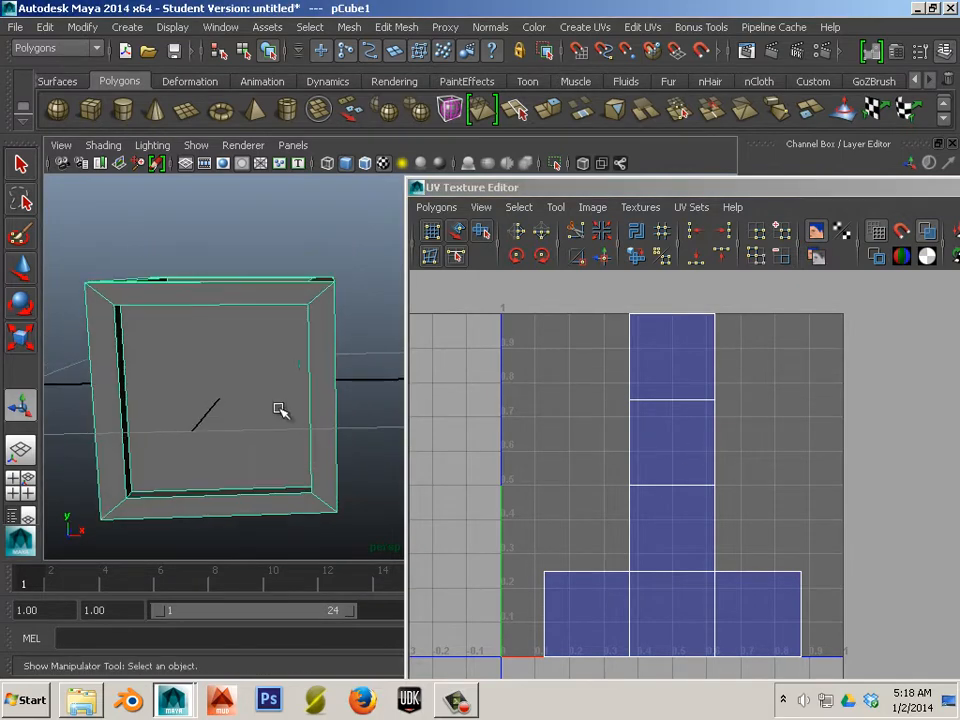
{"action": "mouse_move", "coordinate": [239, 326]}
{"action": "right_mouse_down"}
{"action": "mouse_move", "coordinate": [239, 392]}
{"action": "mouse_move", "coordinate": [240, 384]}
{"action": "right_mouse_up"}
{"action": "left_click", "coordinate": [240, 384]}
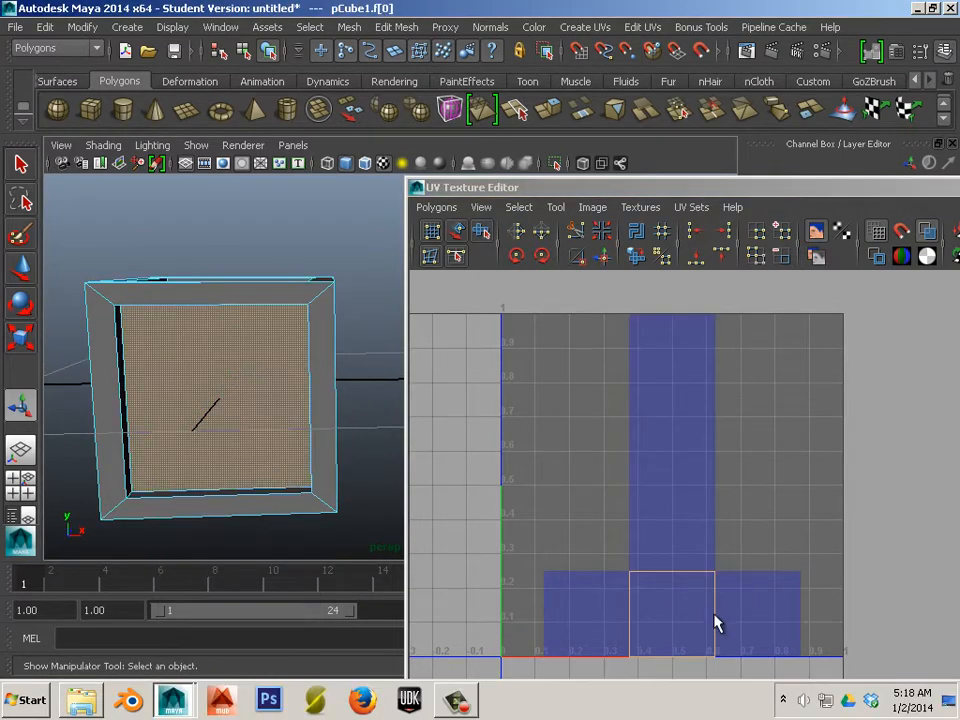
Step: Select a narrow inner side face of the front recess and inspect its UVs up close
{"action": "left_click_drag", "start_coordinate": [294, 480], "coordinate": [372, 412], "text": "alt"}
{"action": "scroll", "coordinate": [305, 402], "scroll_direction": "up", "scroll_amount": 4}
{"action": "left_click", "coordinate": [280, 380]}
{"action": "middle_click_drag", "start_coordinate": [659, 616], "coordinate": [621, 527], "text": "alt"}
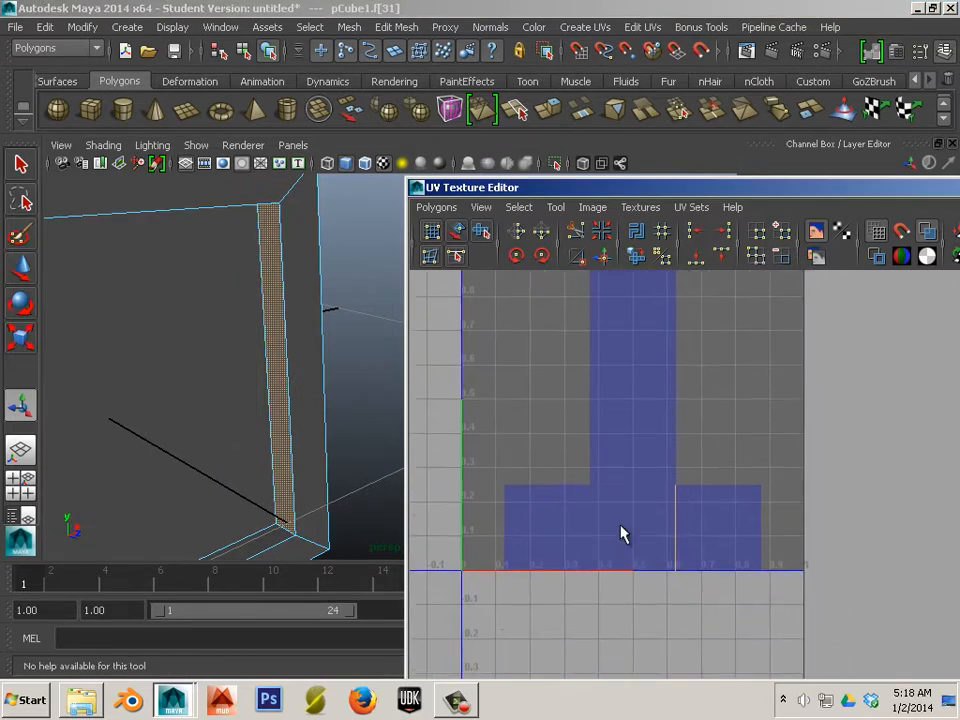
{"action": "right_click_drag", "start_coordinate": [621, 527], "coordinate": [710, 510], "text": "alt"}
{"action": "middle_click_drag", "start_coordinate": [667, 550], "coordinate": [617, 509], "text": "alt"}
{"action": "right_click_drag", "start_coordinate": [617, 517], "coordinate": [630, 474], "text": "alt"}
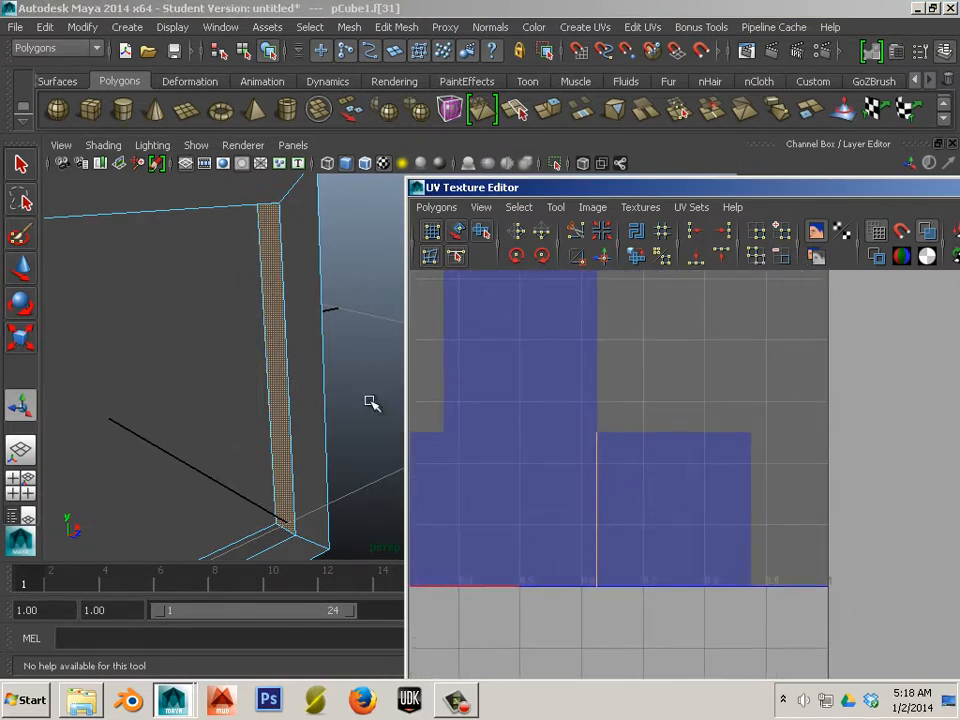
Step: Switch the crate to UV selection and change from the perspective view to the front view
{"action": "right_click_drag", "start_coordinate": [184, 408], "coordinate": [143, 394], "text": "alt"}
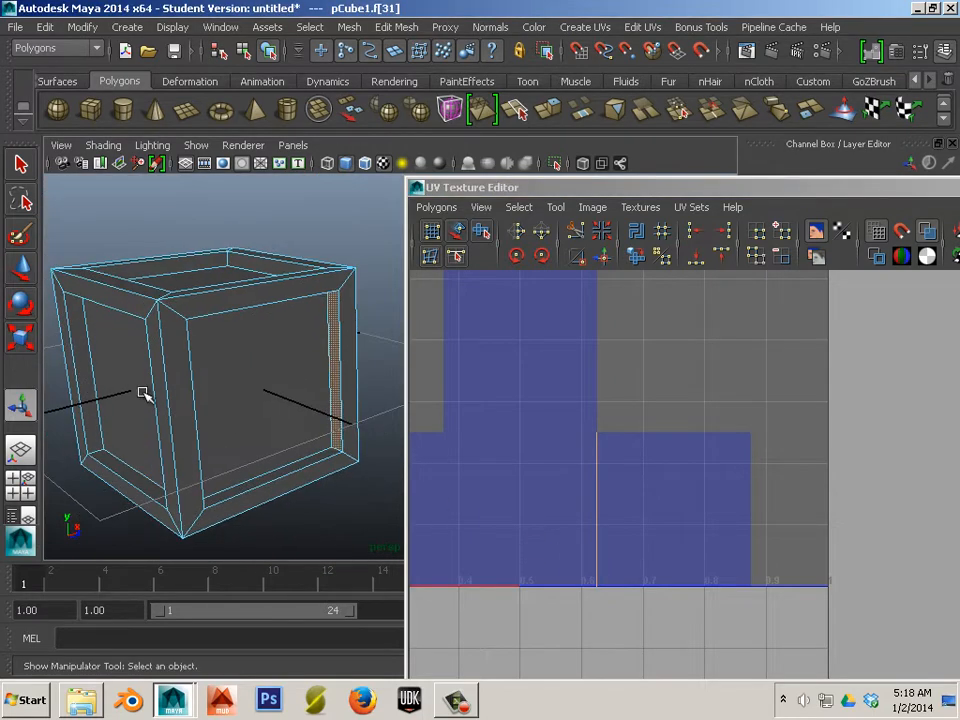
{"action": "left_click_drag", "start_coordinate": [143, 394], "coordinate": [290, 408], "text": "alt"}
{"action": "right_click_drag", "start_coordinate": [194, 398], "coordinate": [199, 379]}
{"action": "left_click_drag", "start_coordinate": [214, 408], "coordinate": [196, 382], "text": "alt"}
{"action": "right_click_drag", "start_coordinate": [198, 378], "coordinate": [253, 328]}
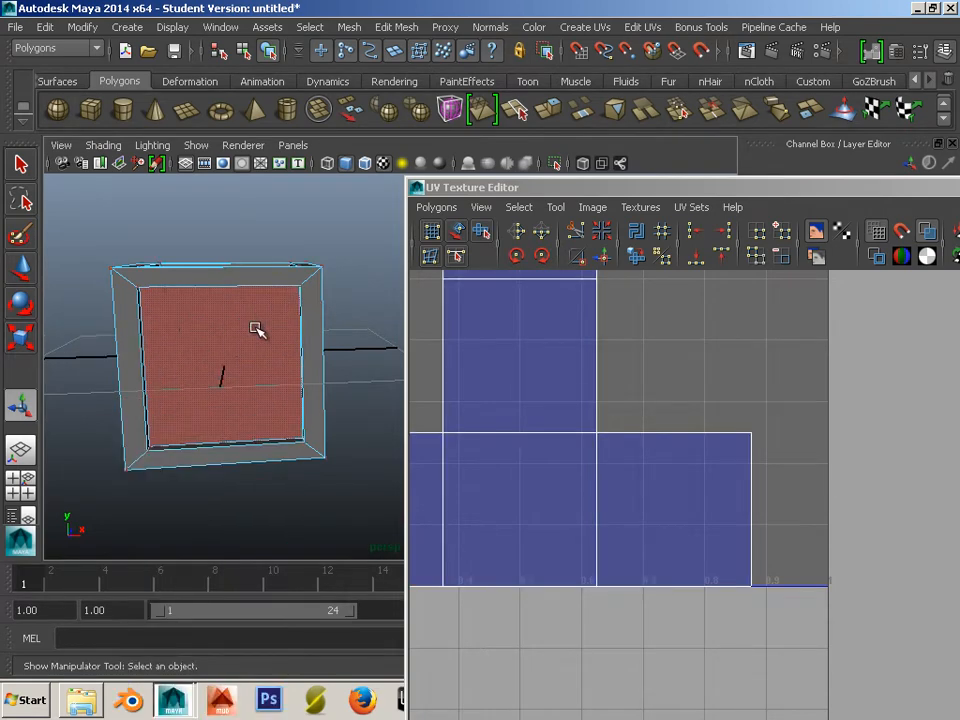
{"action": "key", "text": "space"}
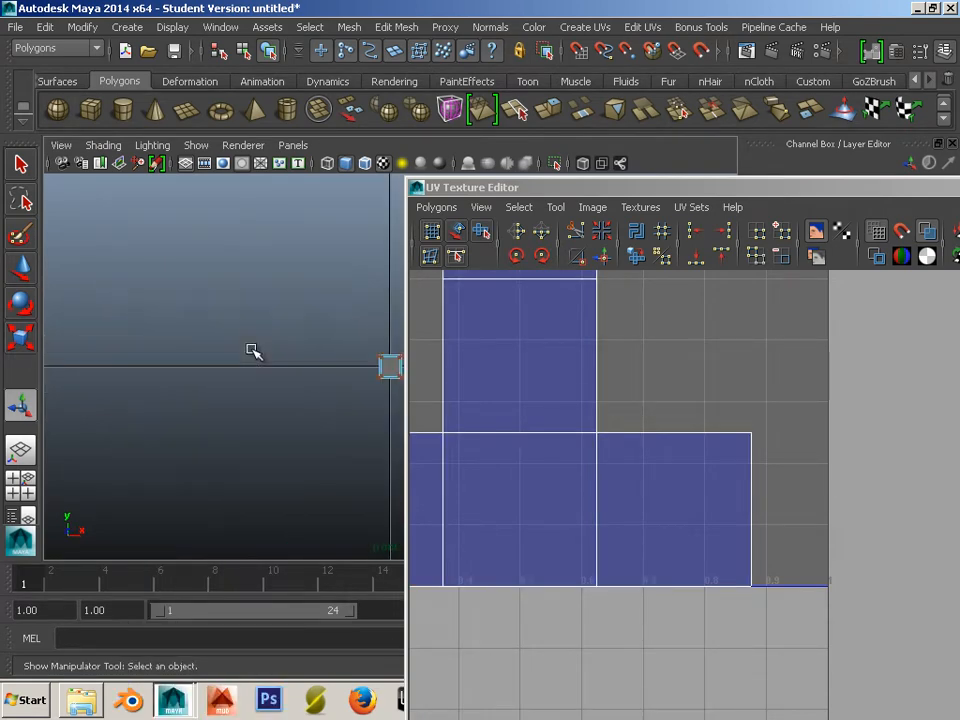
Step: Select the UVs inside the crate's outer edges in the front view and try unfolding them
{"action": "right_click_drag", "start_coordinate": [253, 350], "coordinate": [317, 407], "text": "alt"}
{"action": "middle_click_drag", "start_coordinate": [317, 407], "coordinate": [209, 402], "text": "alt"}
{"action": "scroll", "coordinate": [144, 341], "scroll_direction": "up", "scroll_amount": 4}
{"action": "middle_click_drag", "start_coordinate": [144, 341], "coordinate": [276, 337], "text": "alt"}
{"action": "left_click_drag", "start_coordinate": [157, 240], "coordinate": [376, 468]}
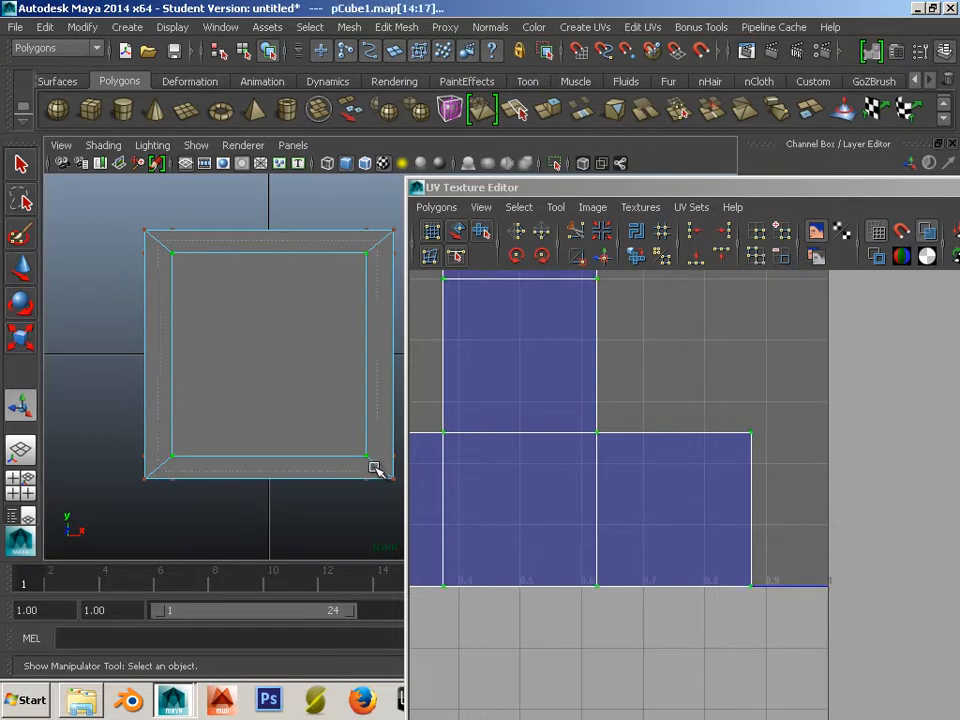
{"action": "left_click", "coordinate": [638, 259]}
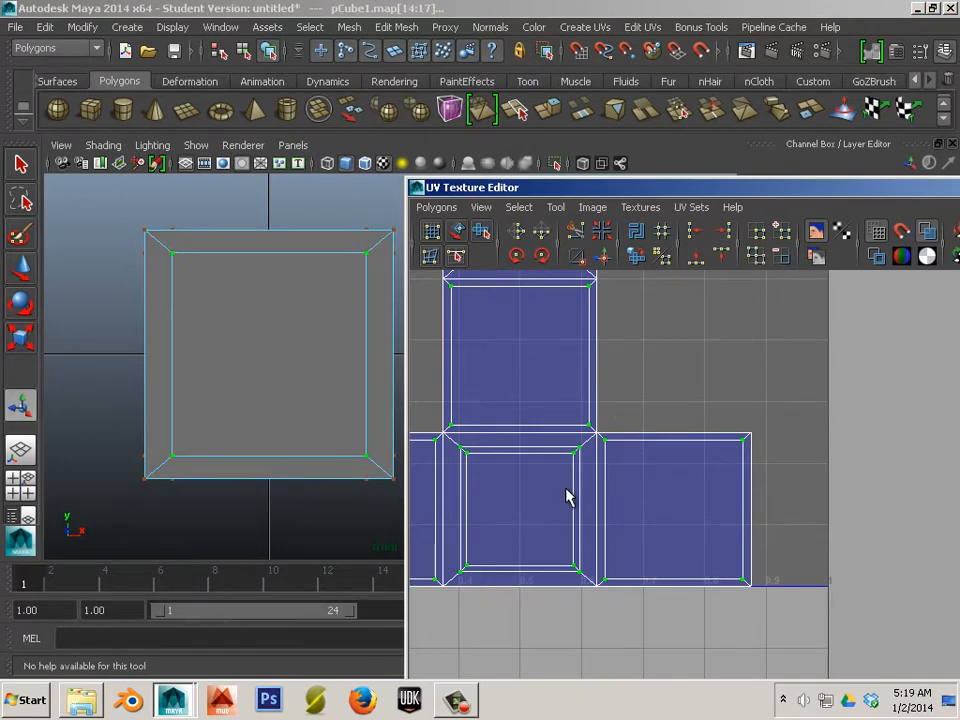
{"action": "scroll", "coordinate": [567, 497], "scroll_direction": "down", "scroll_amount": 3}
{"action": "middle_click_drag", "start_coordinate": [568, 439], "coordinate": [512, 452], "text": "alt"}
Step: Undo the unfold, frame the full UV layout and try unfolding the same inner UVs again
{"action": "key", "text": "ctrl+z"}
{"action": "key", "text": "ctrl+z"}
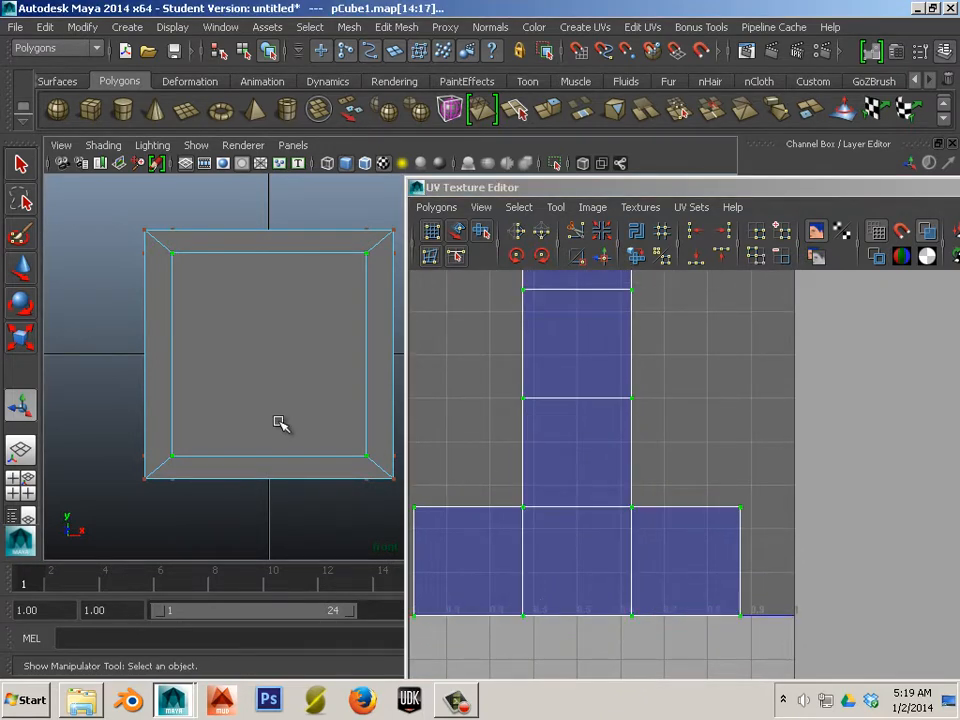
{"action": "middle_click_drag", "start_coordinate": [286, 442], "coordinate": [260, 446], "text": "alt"}
{"action": "scroll", "coordinate": [553, 525], "scroll_direction": "up", "scroll_amount": 1}
{"action": "scroll", "coordinate": [553, 525], "scroll_direction": "down", "scroll_amount": 5}
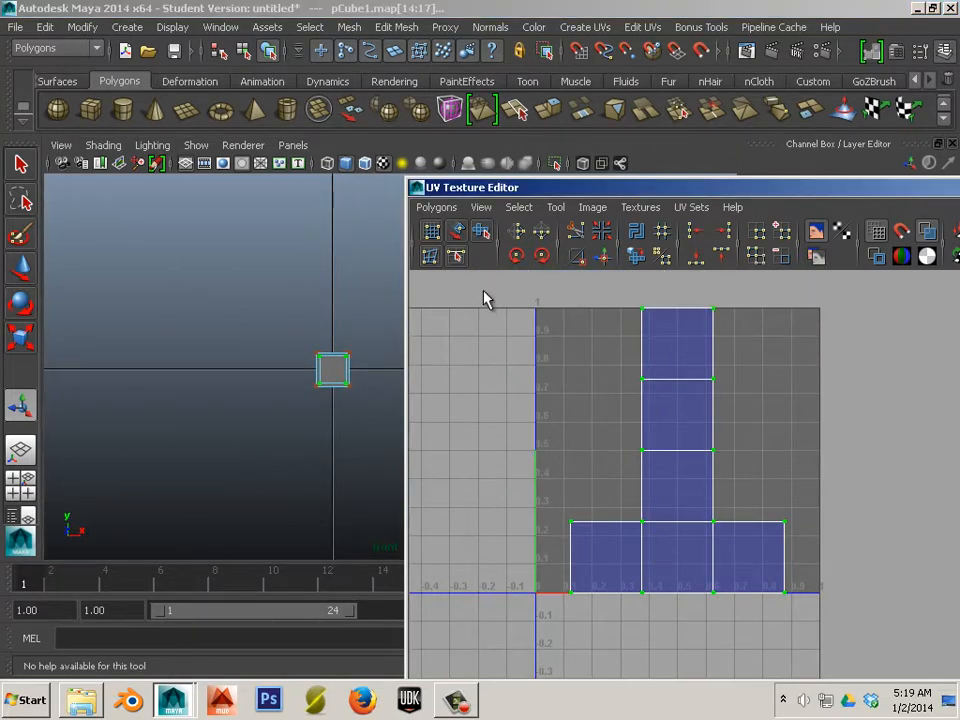
{"action": "left_click", "coordinate": [638, 256]}
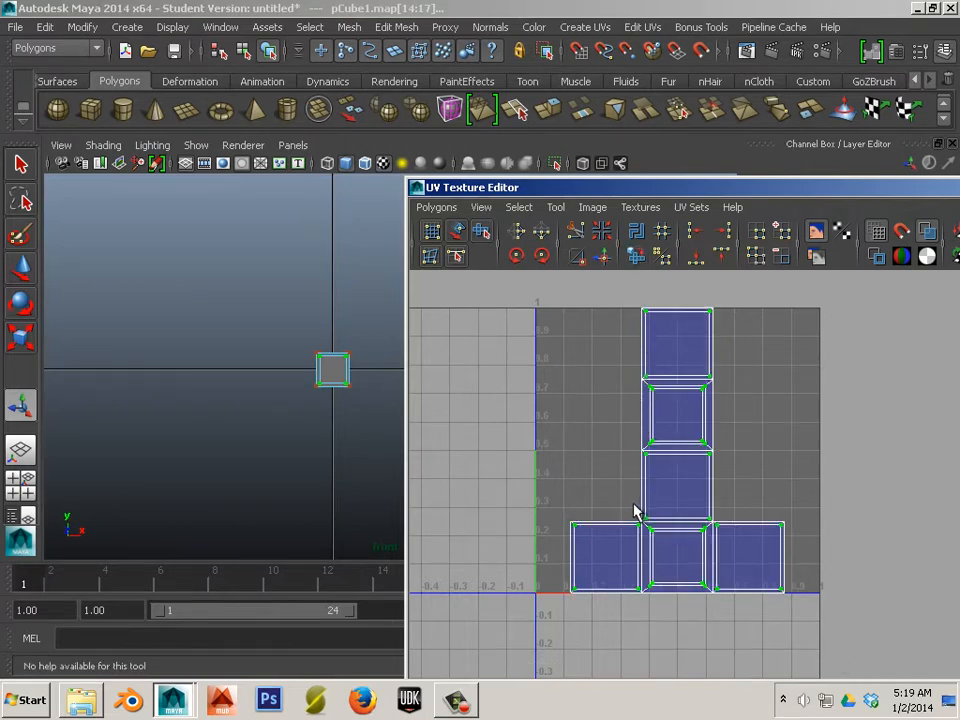
Step: Select all of the crate's UVs, try unfolding the entire layout at once and undo it
{"action": "left_click", "coordinate": [336, 373]}
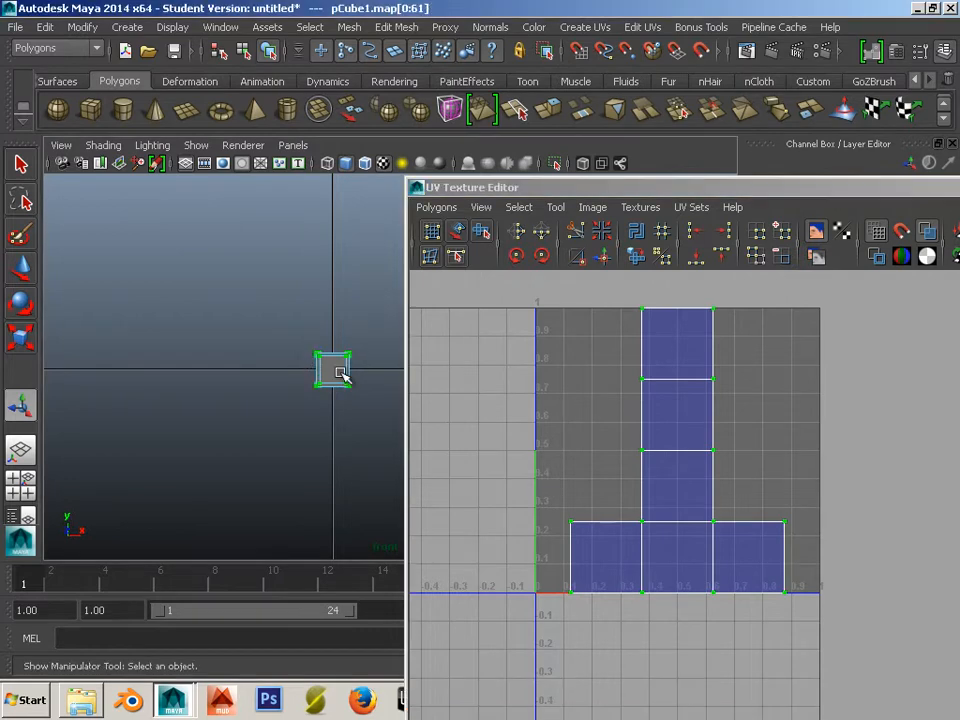
{"action": "right_click_drag", "start_coordinate": [341, 327], "coordinate": [375, 317]}
{"action": "left_click", "coordinate": [343, 371]}
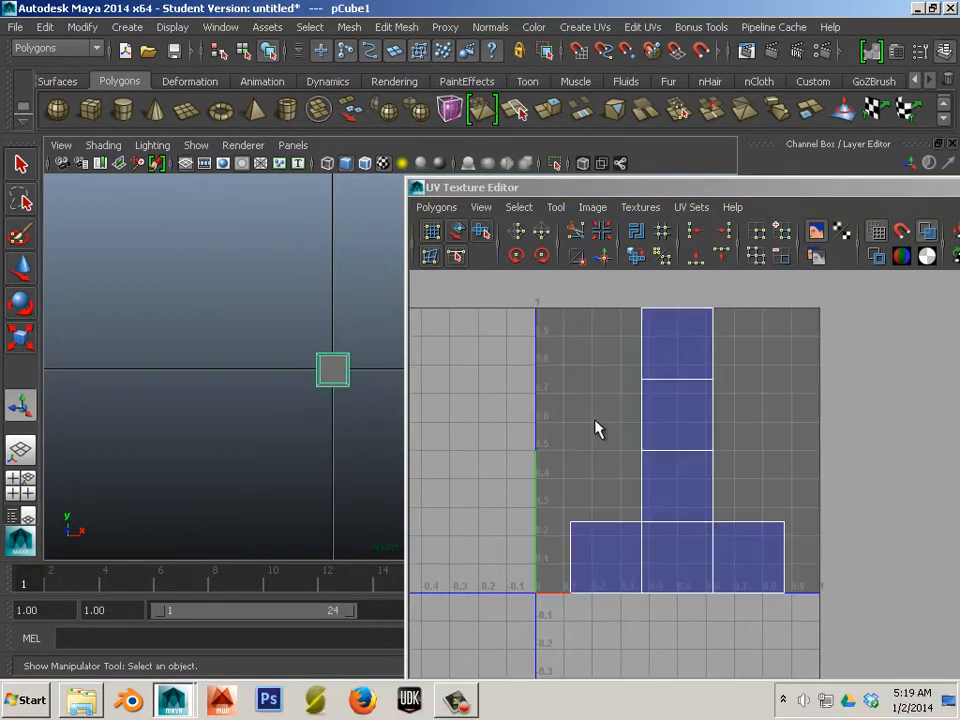
{"action": "right_click_drag", "start_coordinate": [654, 410], "coordinate": [703, 402]}
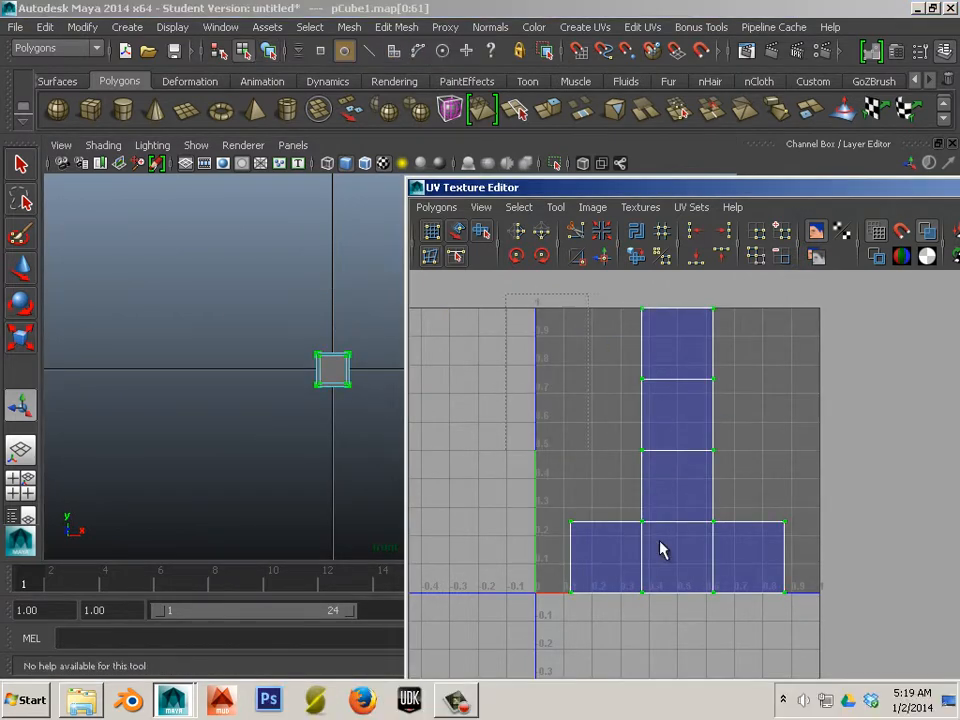
{"action": "left_click", "coordinate": [637, 255]}
{"action": "middle_click_drag", "start_coordinate": [609, 553], "coordinate": [594, 476], "text": "alt"}
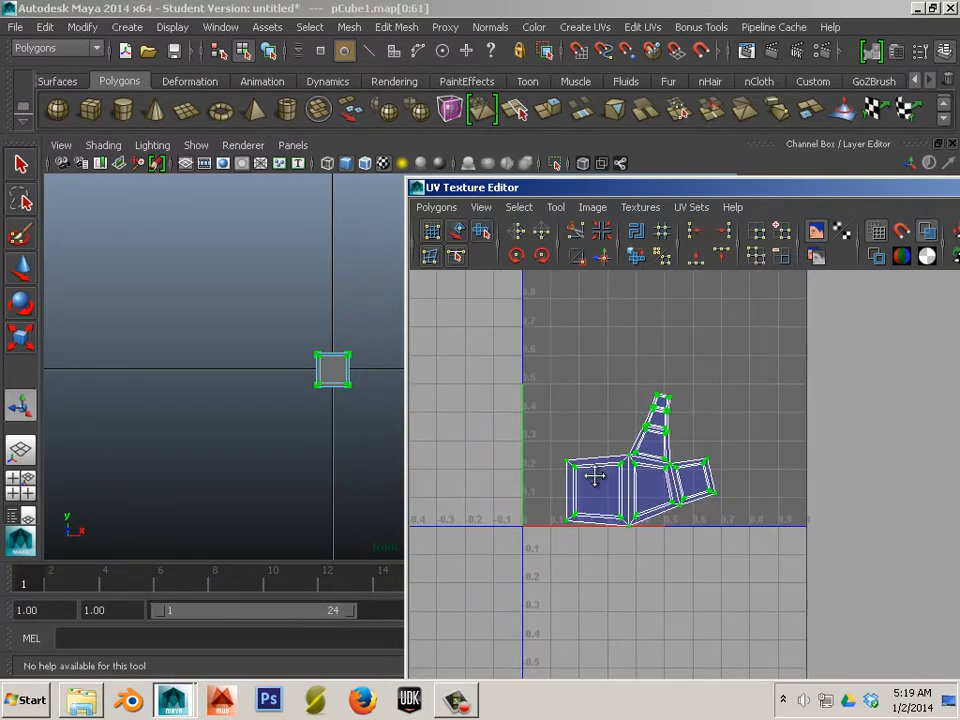
{"action": "right_click_drag", "start_coordinate": [594, 476], "coordinate": [900, 668], "text": "alt"}
{"action": "middle_click_drag", "start_coordinate": [647, 501], "coordinate": [790, 570], "text": "alt"}
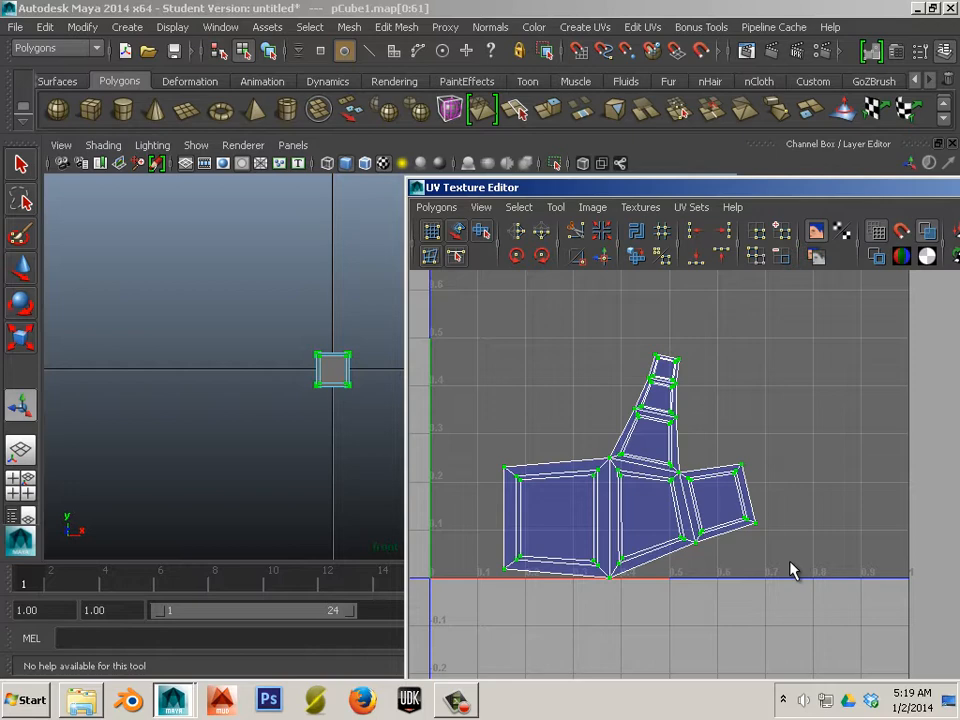
{"action": "key", "text": "ctrl+z"}
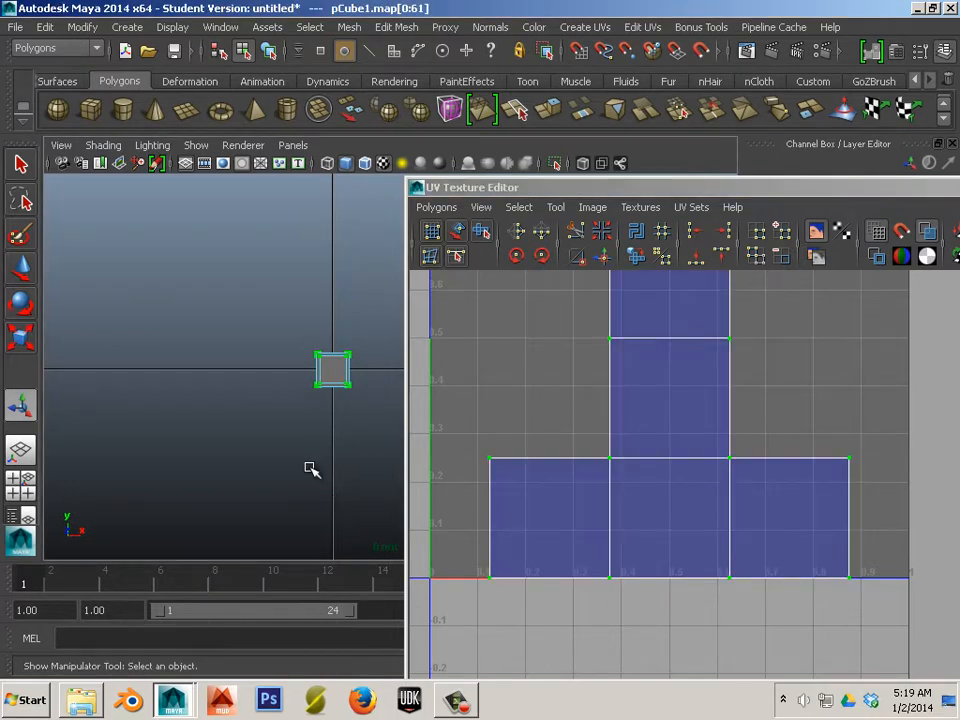
Step: Frame the crate in the front view and select its faces in face mode
{"action": "middle_click_drag", "start_coordinate": [311, 467], "coordinate": [312, 263], "text": "alt"}
{"action": "middle_click_drag", "start_coordinate": [287, 305], "coordinate": [366, 271], "text": "alt"}
{"action": "right_click_drag", "start_coordinate": [379, 330], "coordinate": [485, 342], "text": "alt"}
{"action": "middle_click_drag", "start_coordinate": [261, 324], "coordinate": [330, 323], "text": "alt"}
{"action": "right_click_drag", "start_coordinate": [303, 320], "coordinate": [311, 360]}
{"action": "left_click", "coordinate": [185, 262]}
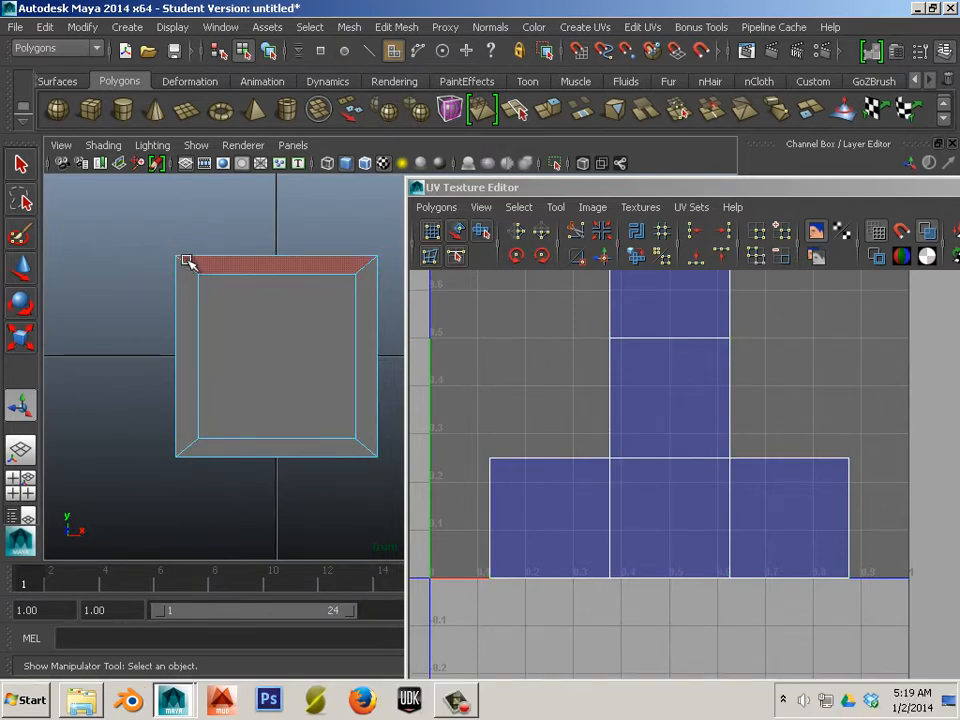
{"action": "left_click_drag", "start_coordinate": [364, 449], "coordinate": [375, 504]}
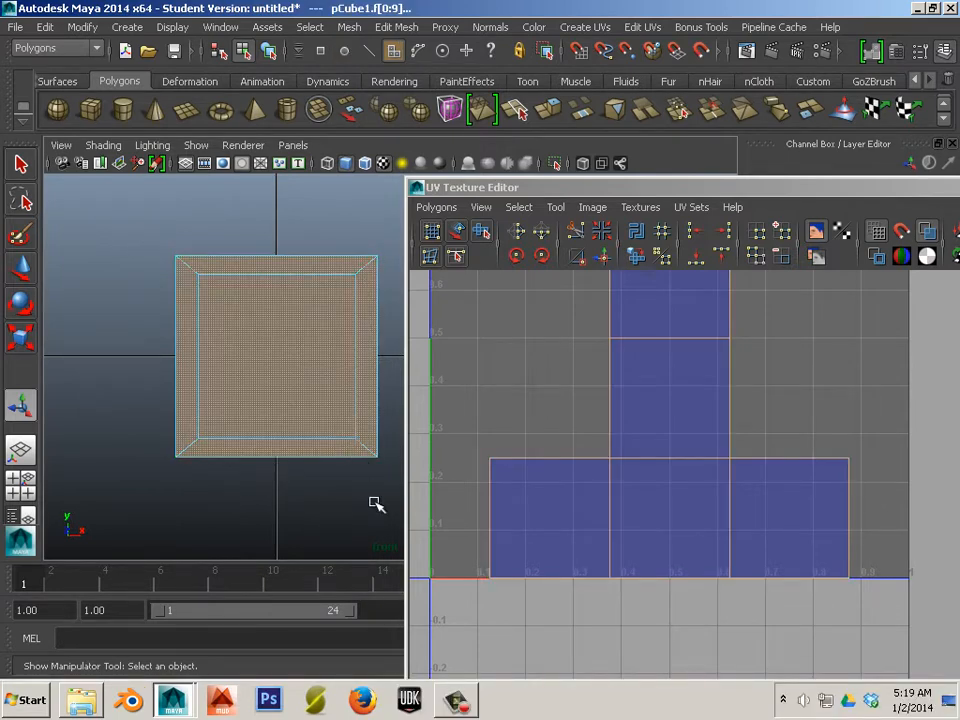
Step: Return to UV selection, select the UVs inside the crate's outer edges in the front view and unfold them
{"action": "right_click_drag", "start_coordinate": [326, 326], "coordinate": [325, 406]}
{"action": "right_click_drag", "start_coordinate": [268, 326], "coordinate": [340, 326]}
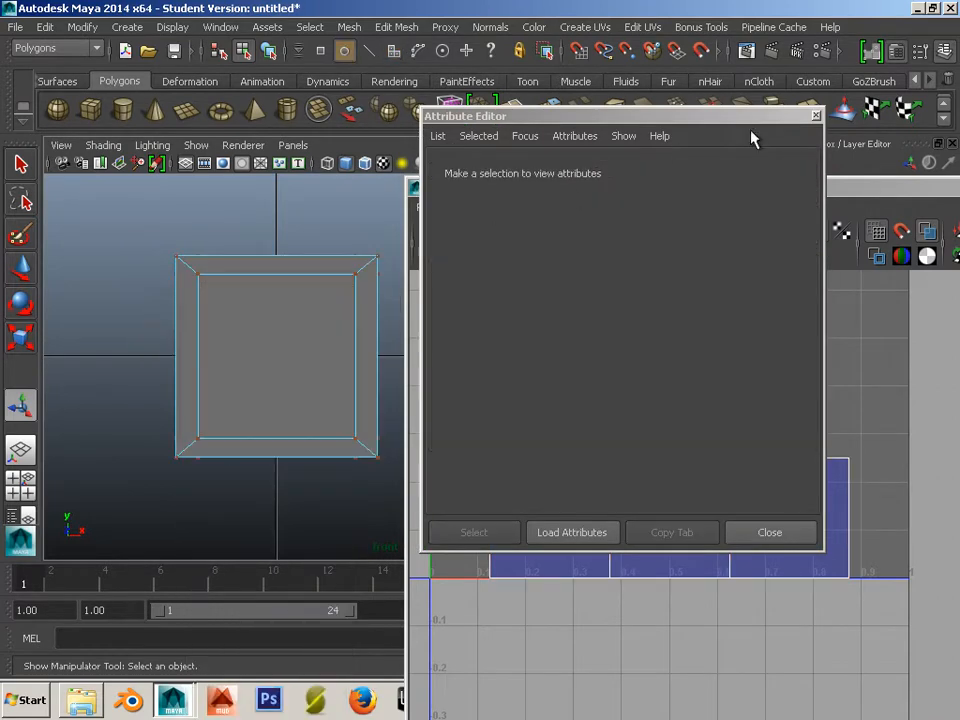
{"action": "left_click", "coordinate": [816, 118]}
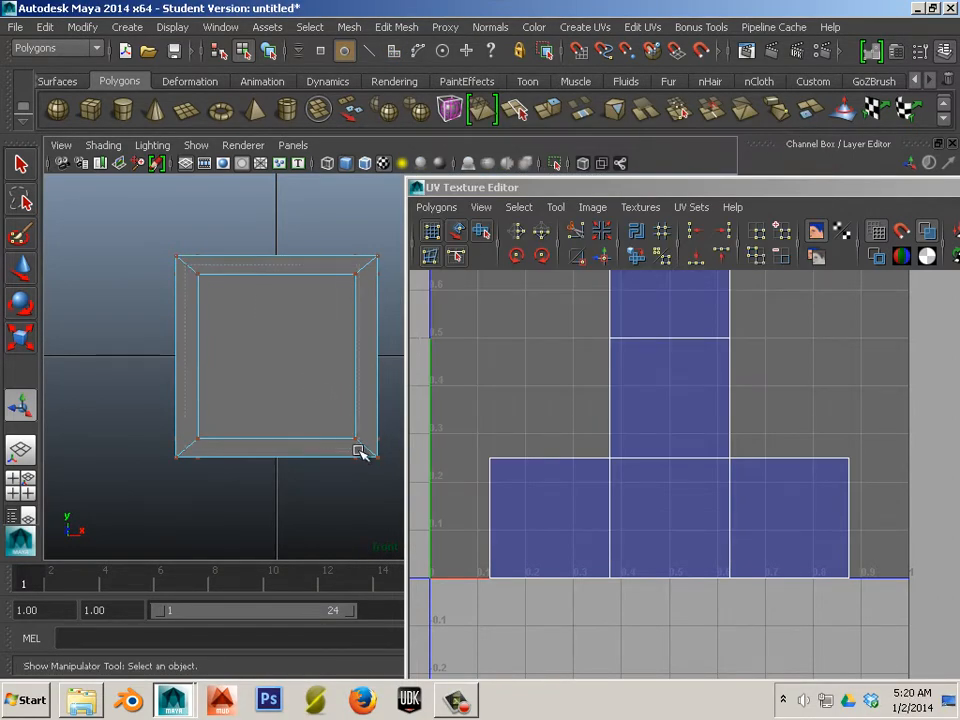
{"action": "left_click_drag", "start_coordinate": [368, 450], "coordinate": [368, 450]}
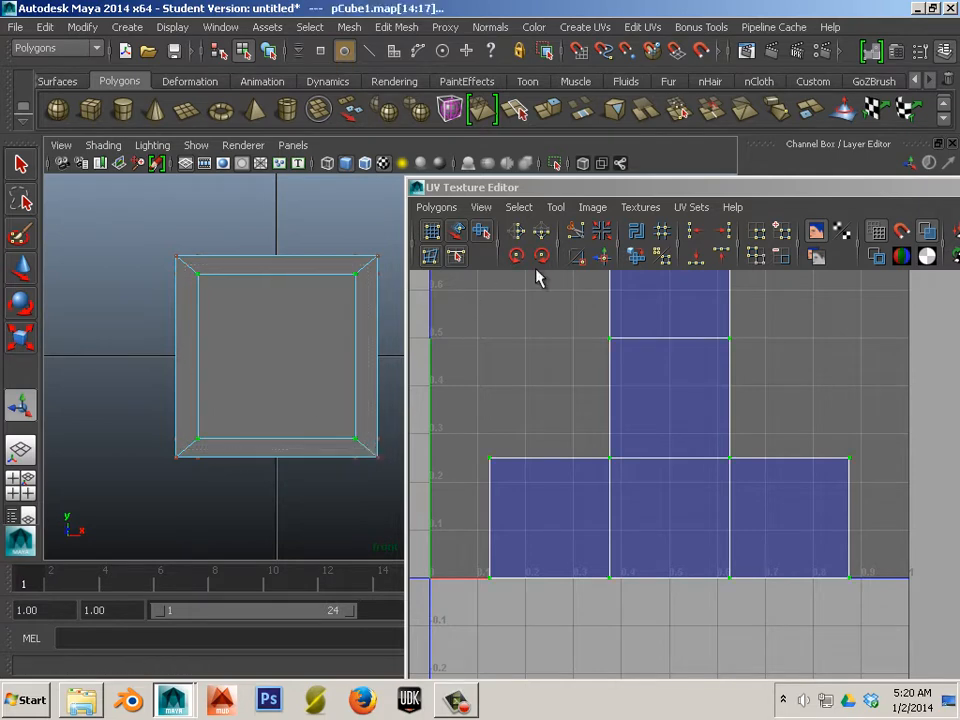
{"action": "left_click", "coordinate": [640, 259]}
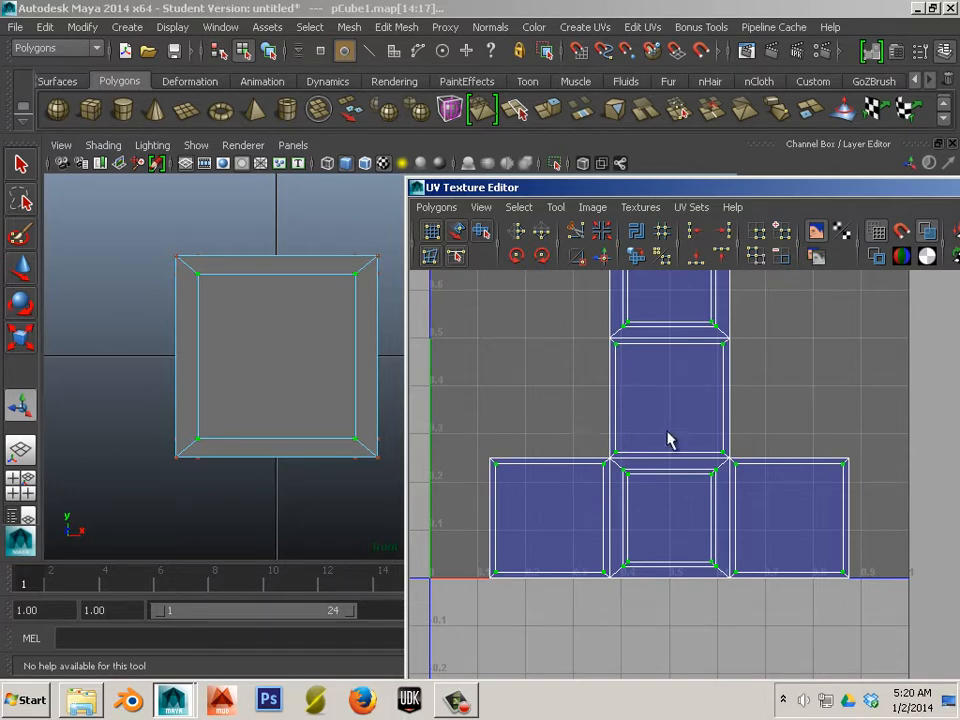
Step: Switch to the side view, select the UVs inside the crate's outer edges and unfold them
{"action": "left_click", "coordinate": [317, 360]}
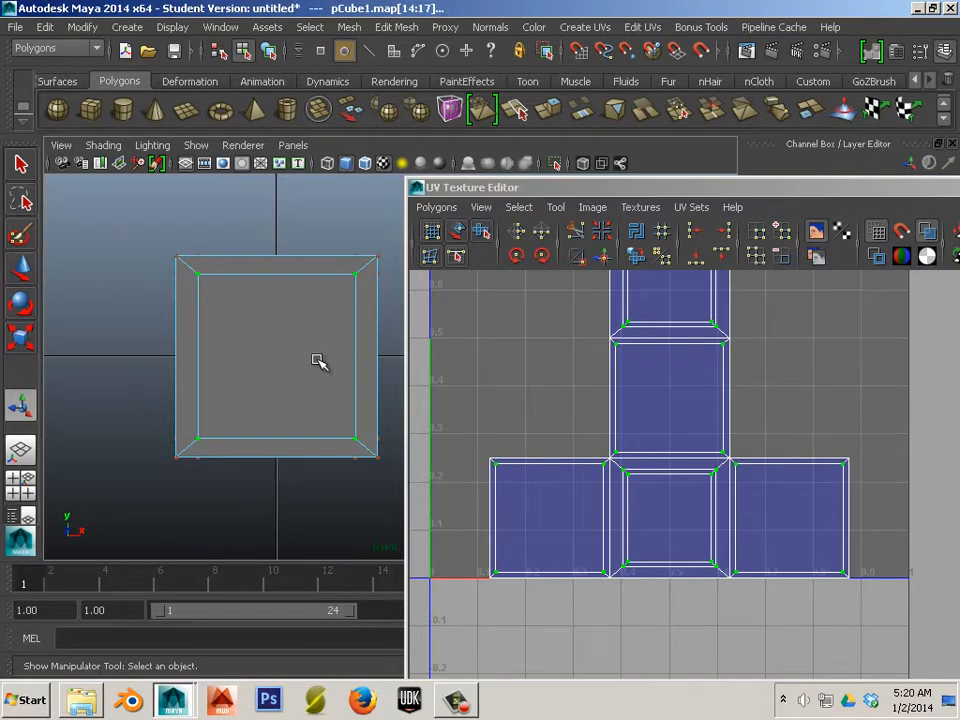
{"action": "scroll", "coordinate": [317, 360], "scroll_direction": "down", "scroll_amount": 5}
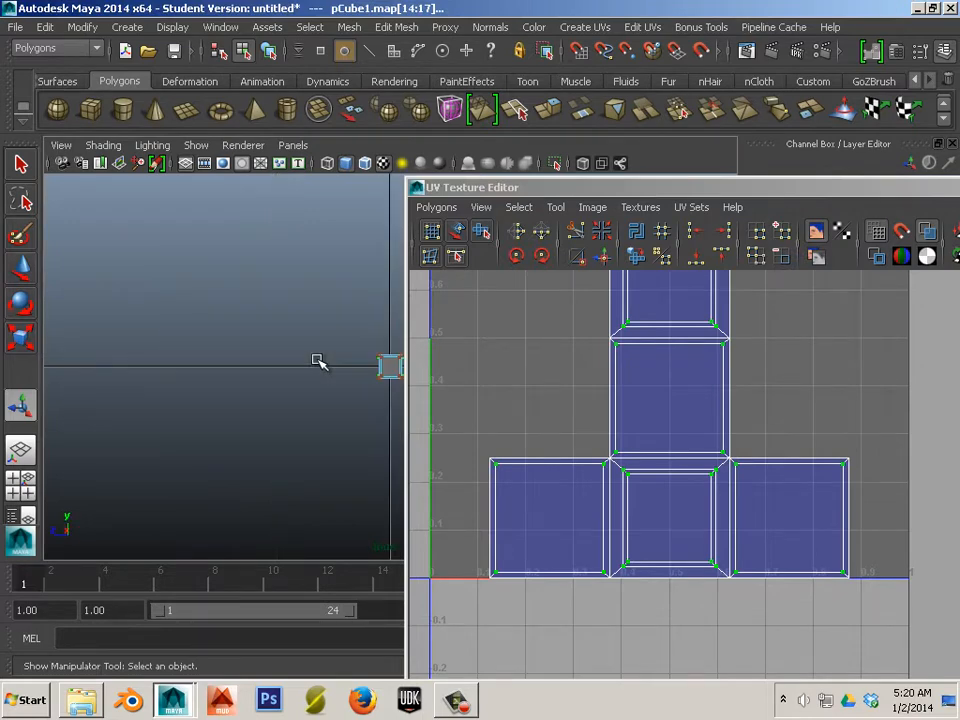
{"action": "middle_click_drag", "start_coordinate": [317, 360], "coordinate": [182, 378], "text": "alt"}
{"action": "scroll", "coordinate": [192, 398], "scroll_direction": "up", "scroll_amount": 5}
{"action": "middle_click_drag", "start_coordinate": [188, 443], "coordinate": [490, 380], "text": "alt"}
{"action": "middle_click_drag", "start_coordinate": [261, 403], "coordinate": [368, 386], "text": "alt"}
{"action": "left_click", "coordinate": [315, 377]}
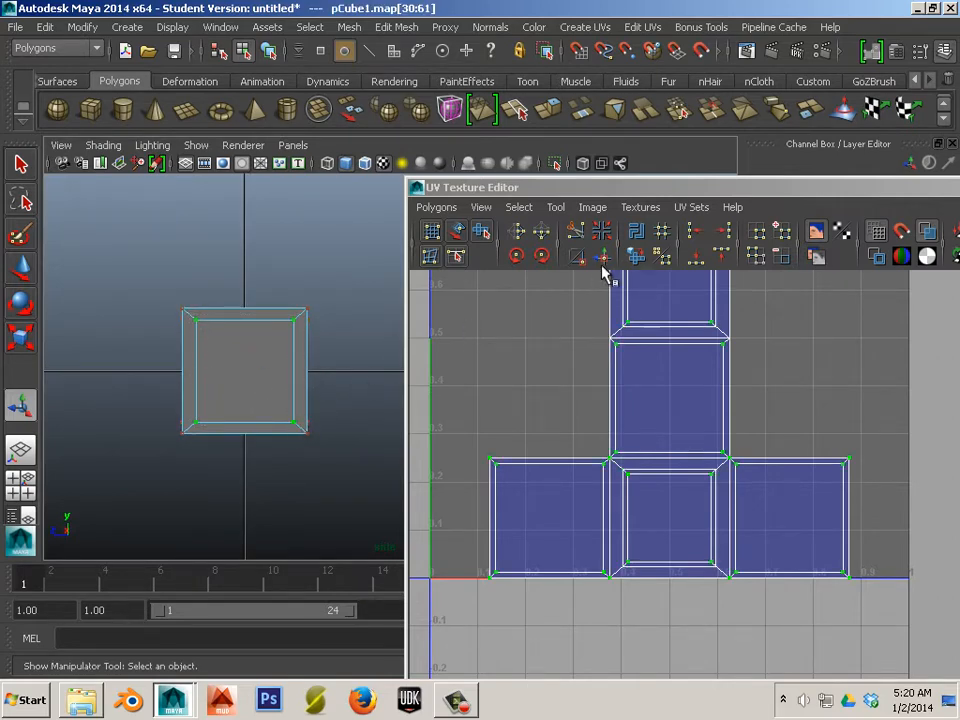
{"action": "left_click", "coordinate": [634, 258]}
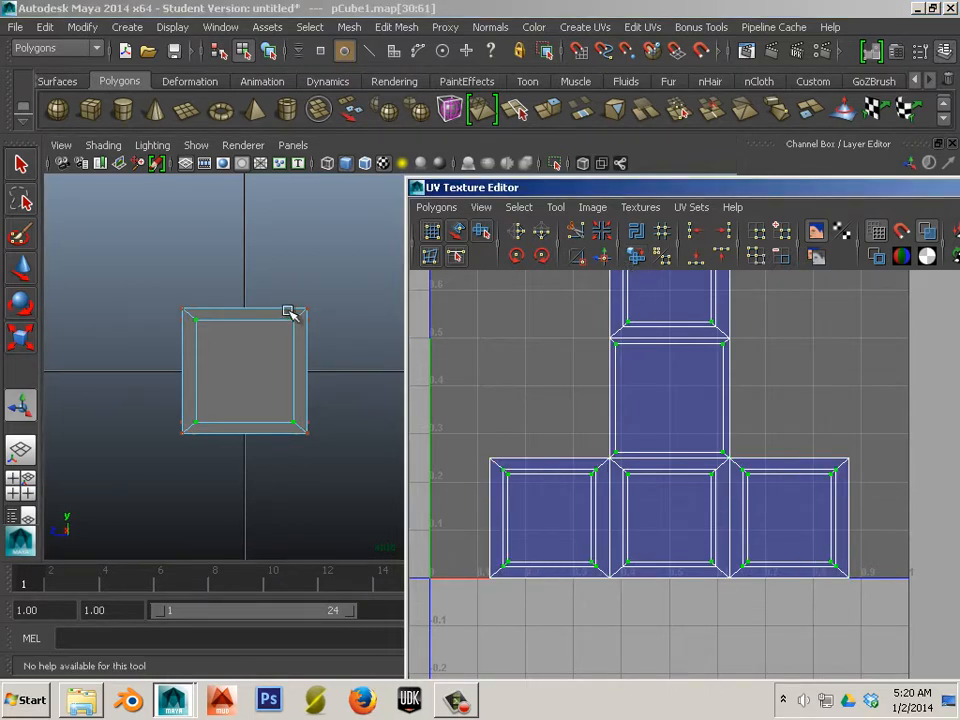
Step: Switch to the top view, select the UVs inside the crate's outer edges and unfold them
{"action": "key", "text": "space"}
{"action": "key", "text": "space"}
{"action": "middle_click_drag", "start_coordinate": [259, 332], "coordinate": [225, 350], "text": "alt"}
{"action": "scroll", "coordinate": [246, 360], "scroll_direction": "up", "scroll_amount": 5}
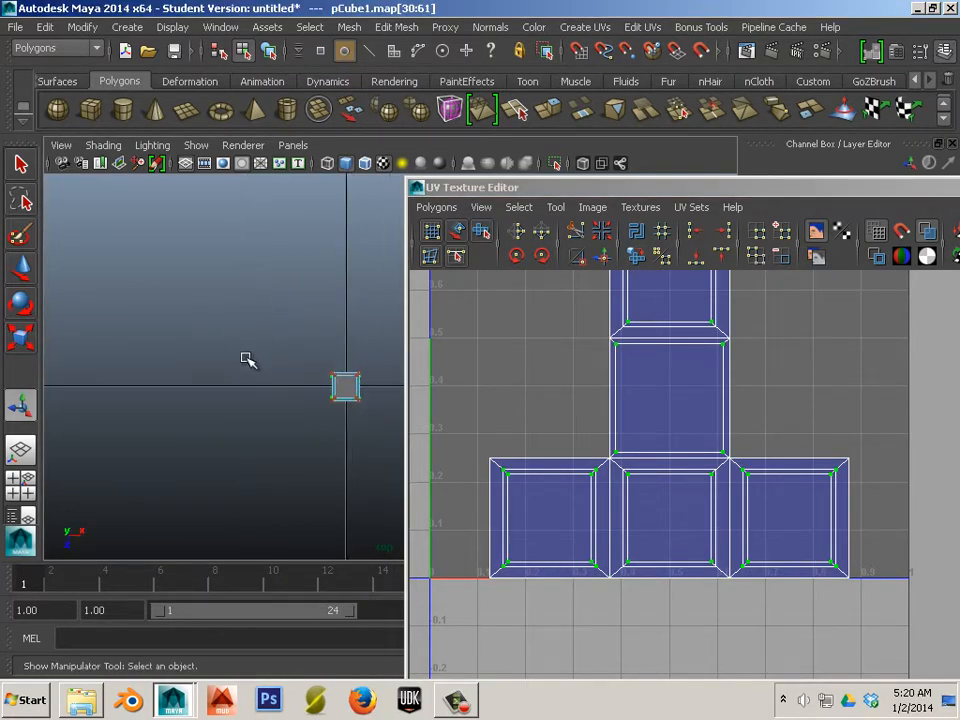
{"action": "middle_click_drag", "start_coordinate": [270, 472], "coordinate": [315, 396], "text": "alt"}
{"action": "scroll", "coordinate": [308, 403], "scroll_direction": "up", "scroll_amount": 8}
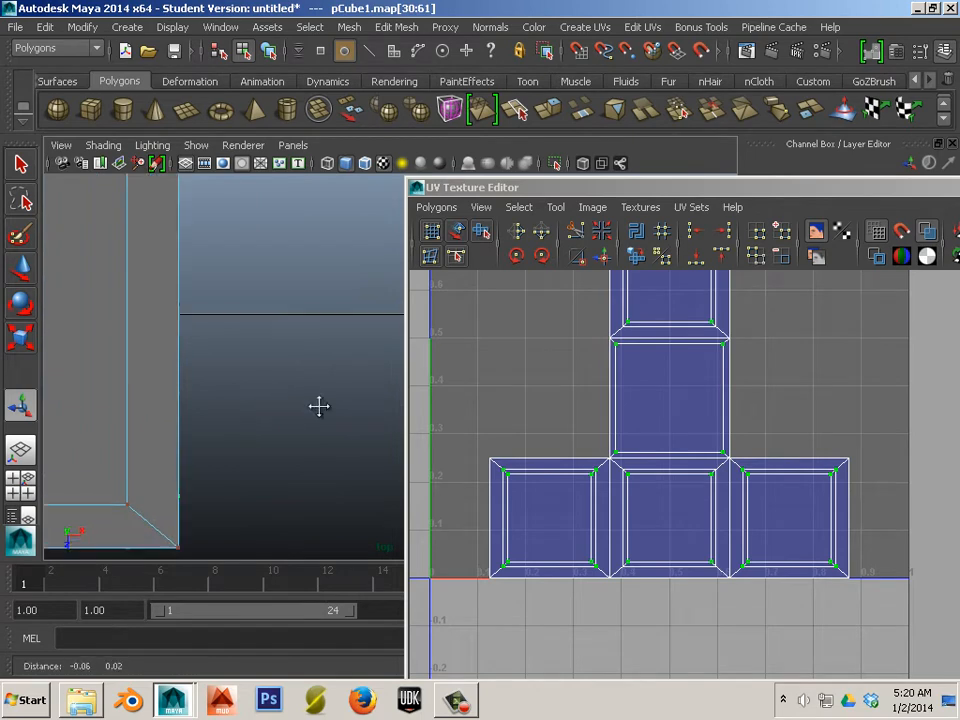
{"action": "right_click_drag", "start_coordinate": [309, 402], "coordinate": [613, 542], "text": "alt"}
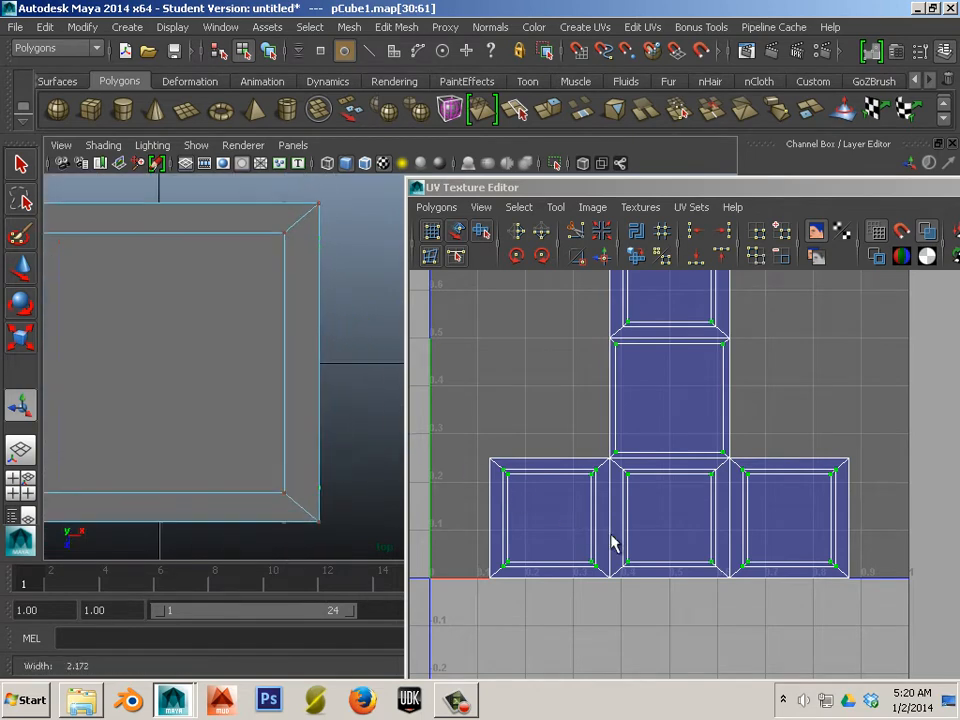
{"action": "middle_click_drag", "start_coordinate": [350, 420], "coordinate": [409, 421], "text": "alt"}
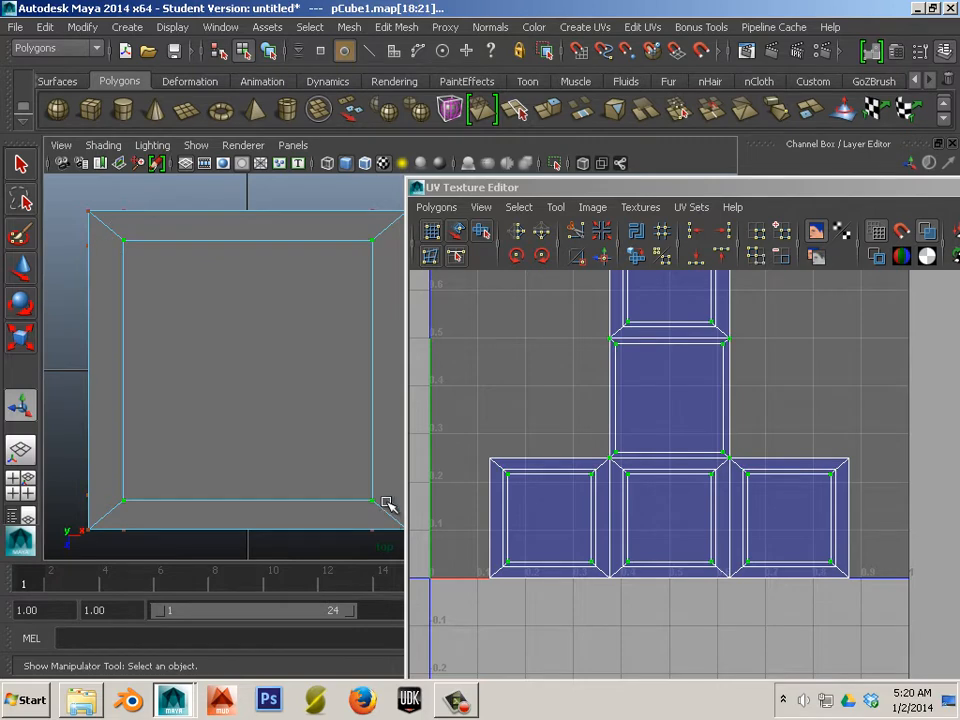
{"action": "left_click", "coordinate": [631, 254]}
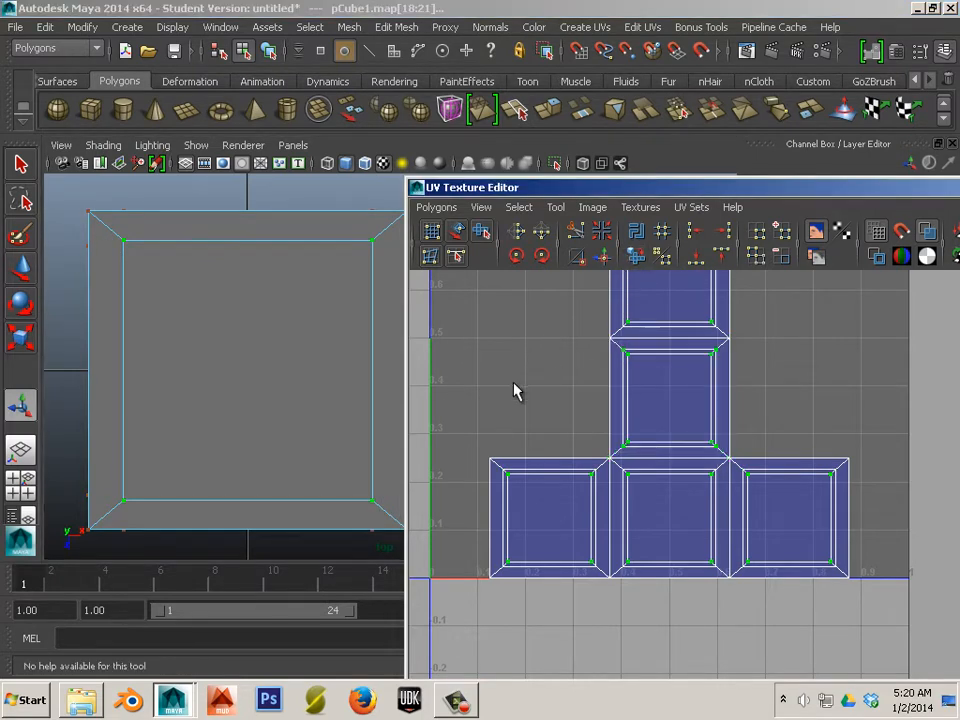
Step: Return the crate to object mode and move the UV Texture Editor aside to uncover the view
{"action": "middle_click_drag", "start_coordinate": [514, 390], "coordinate": [476, 470], "text": "alt"}
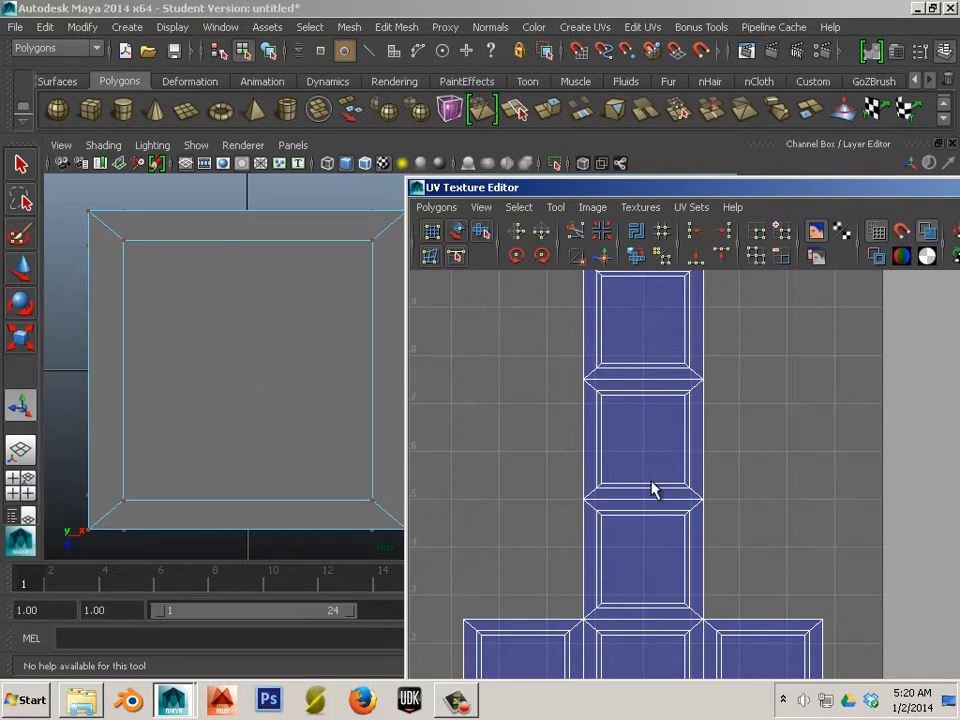
{"action": "right_click_drag", "start_coordinate": [233, 370], "coordinate": [300, 303]}
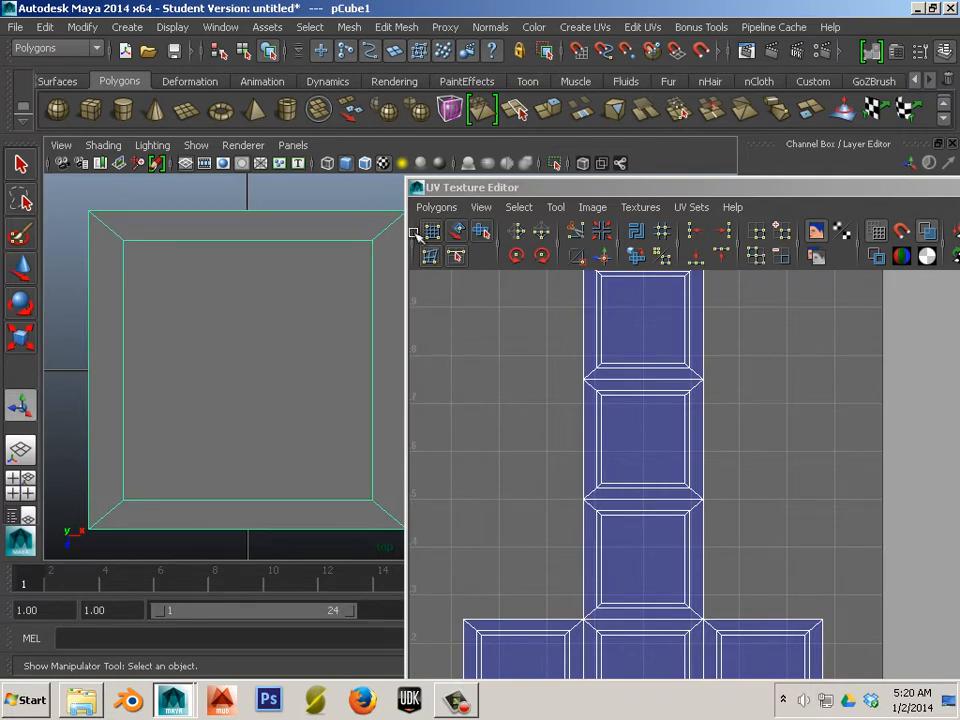
{"action": "left_click_drag", "start_coordinate": [510, 188], "coordinate": [677, 163]}
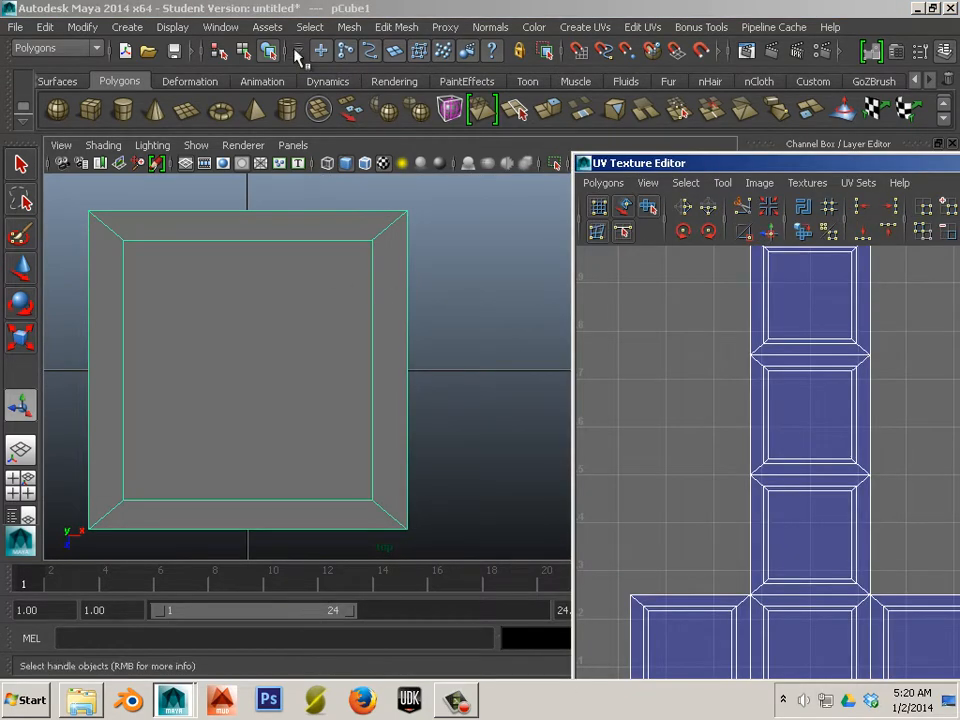
Step: Open the Hypershade to work with the scene's materials
{"action": "left_click", "coordinate": [220, 27]}
{"action": "mouse_move", "coordinate": [235, 73]}
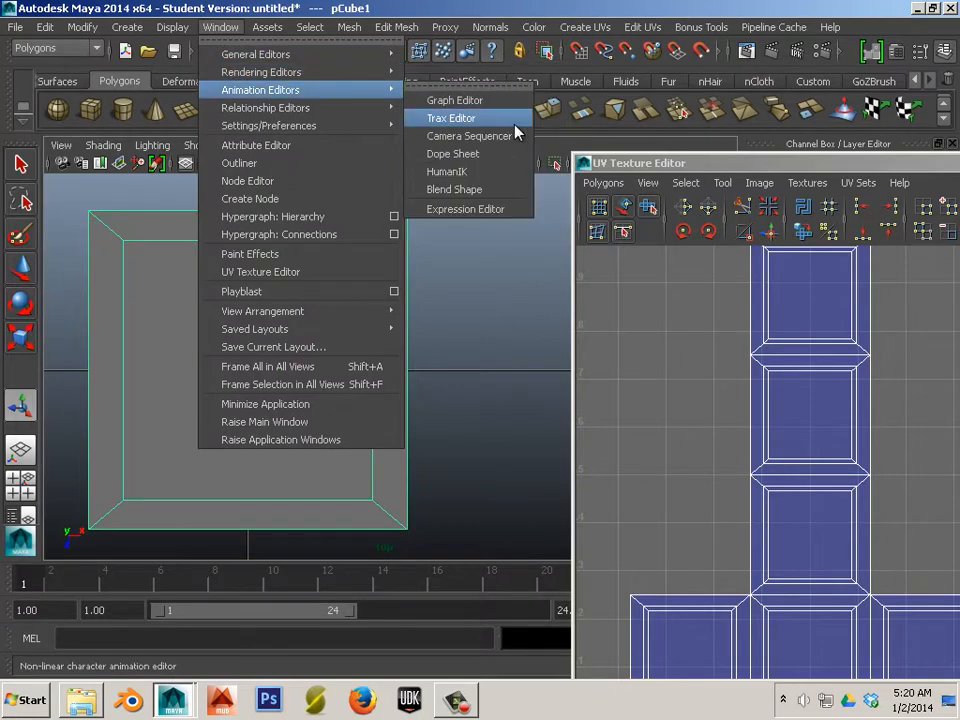
{"action": "left_click", "coordinate": [494, 118]}
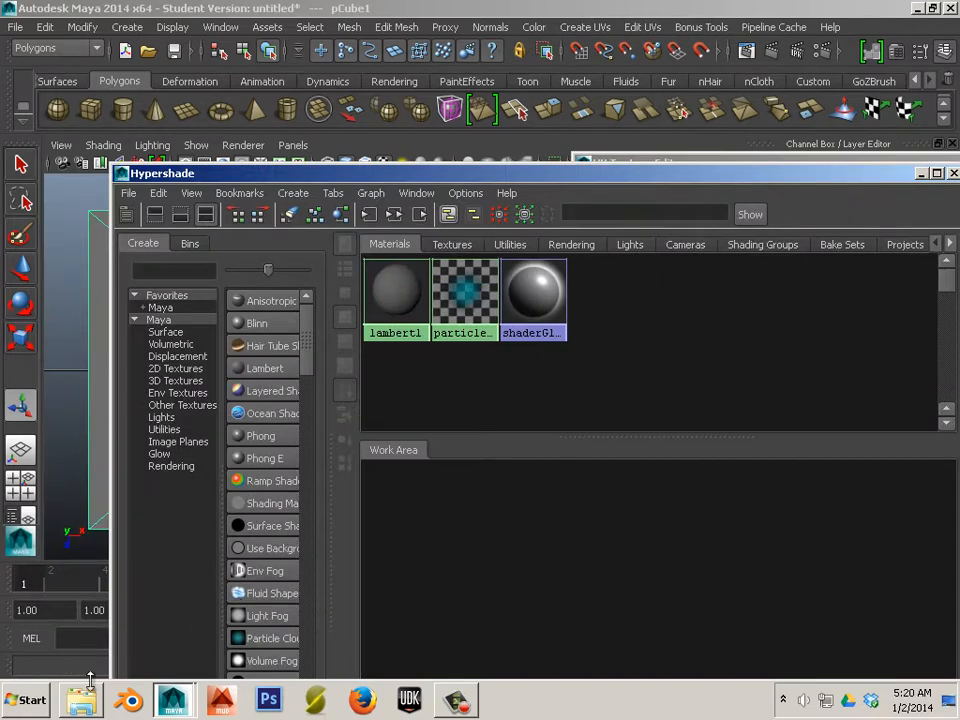
Step: Bring the UV_checker image from the computer's files into the Hypershade and show it among the textures
{"action": "left_click", "coordinate": [33, 700]}
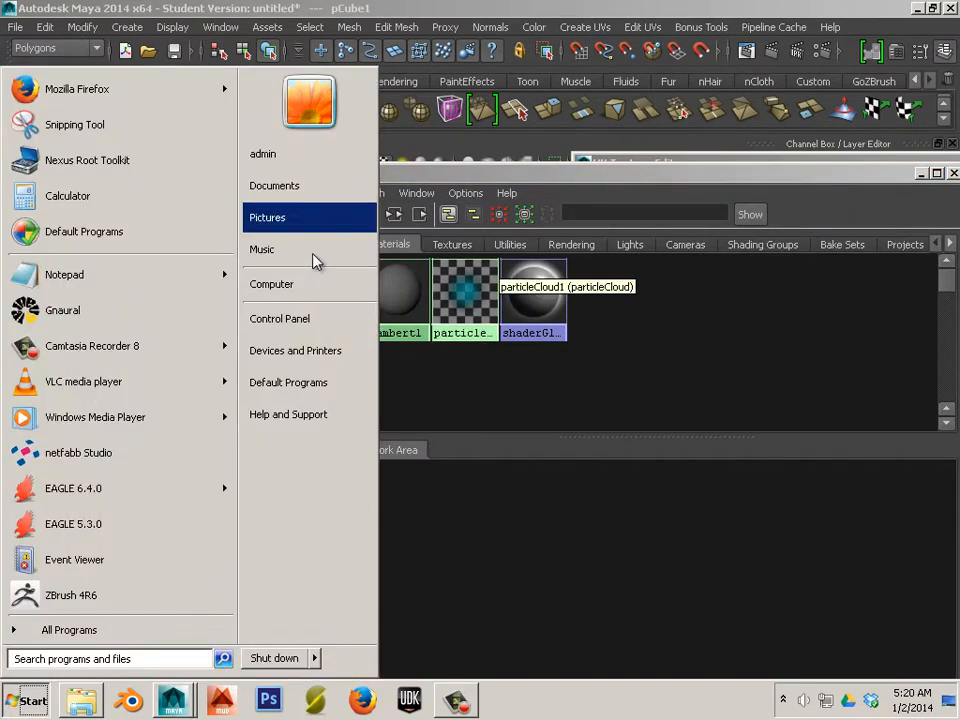
{"action": "left_click", "coordinate": [311, 278]}
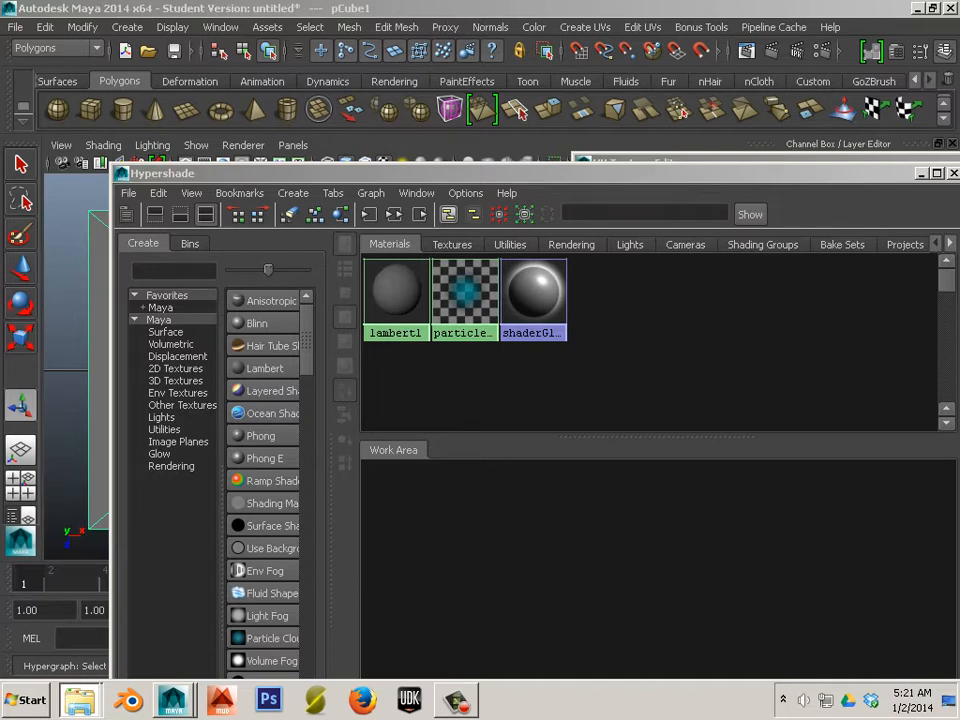
{"action": "left_click", "coordinate": [451, 246]}
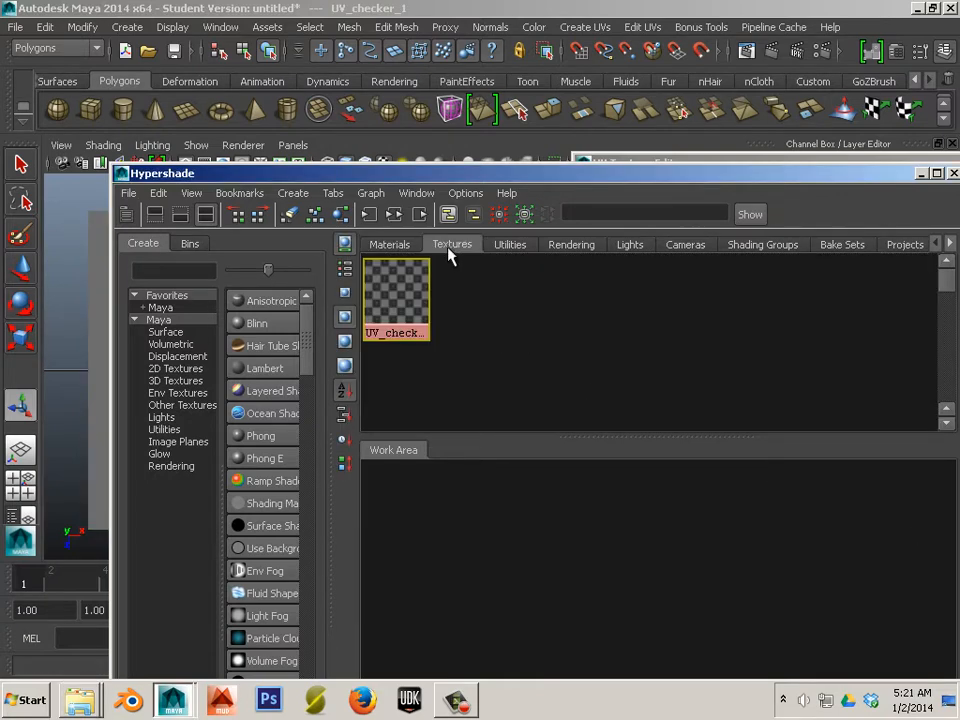
Step: Create a Lambert material, connect the UV_checker texture to its color and apply the material to the crate
{"action": "left_click", "coordinate": [262, 368]}
{"action": "middle_click_drag", "start_coordinate": [396, 300], "coordinate": [473, 522]}
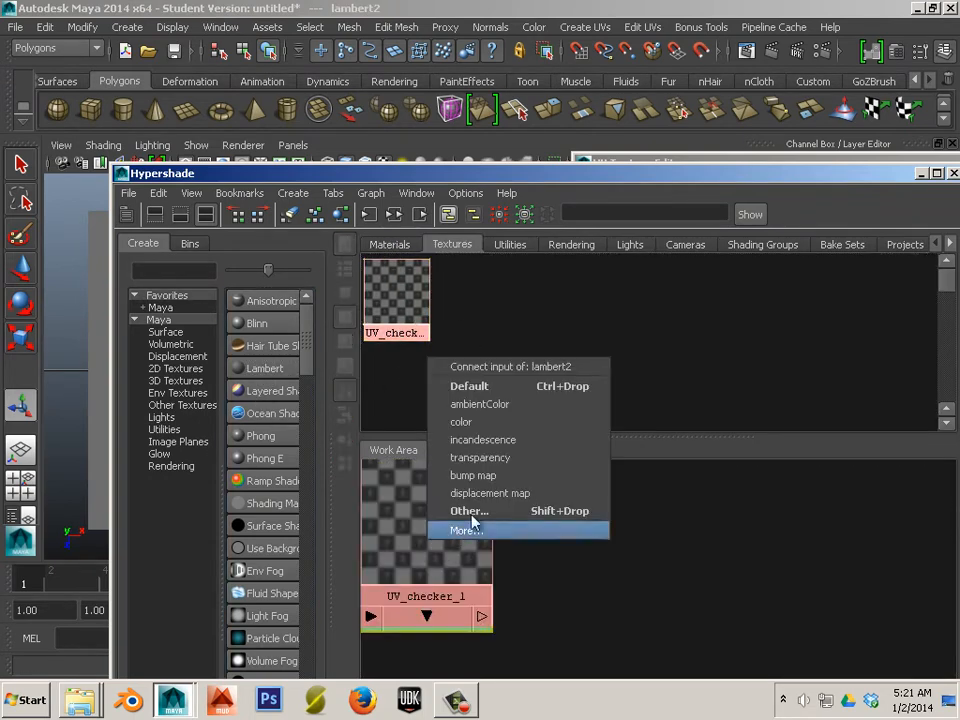
{"action": "left_click", "coordinate": [485, 421]}
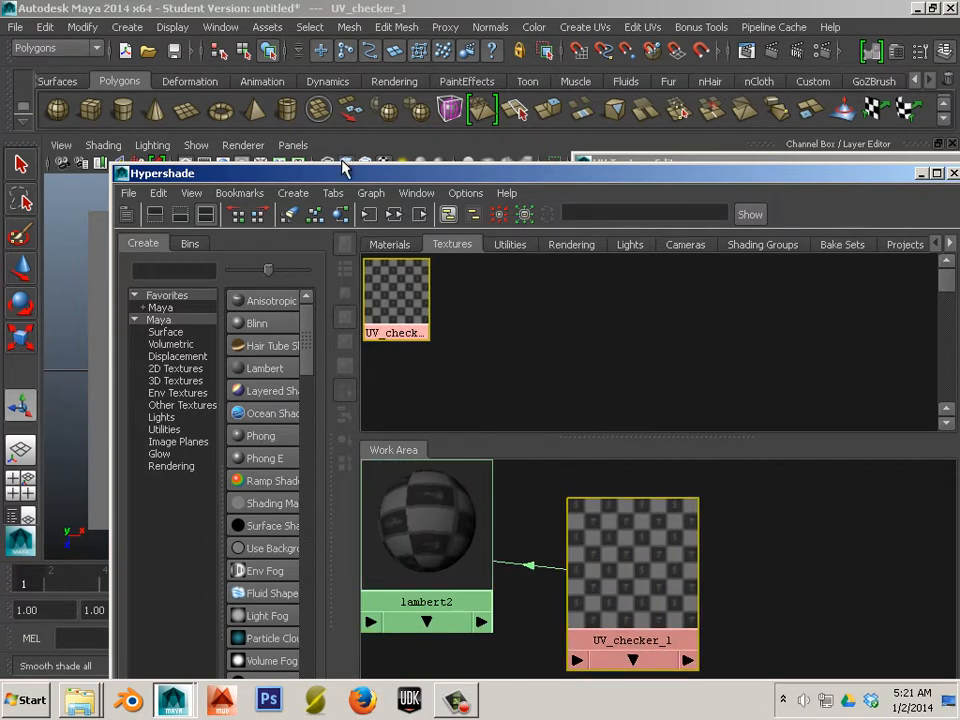
{"action": "left_click_drag", "start_coordinate": [343, 170], "coordinate": [673, 74]}
{"action": "middle_click_drag", "start_coordinate": [782, 459], "coordinate": [343, 366]}
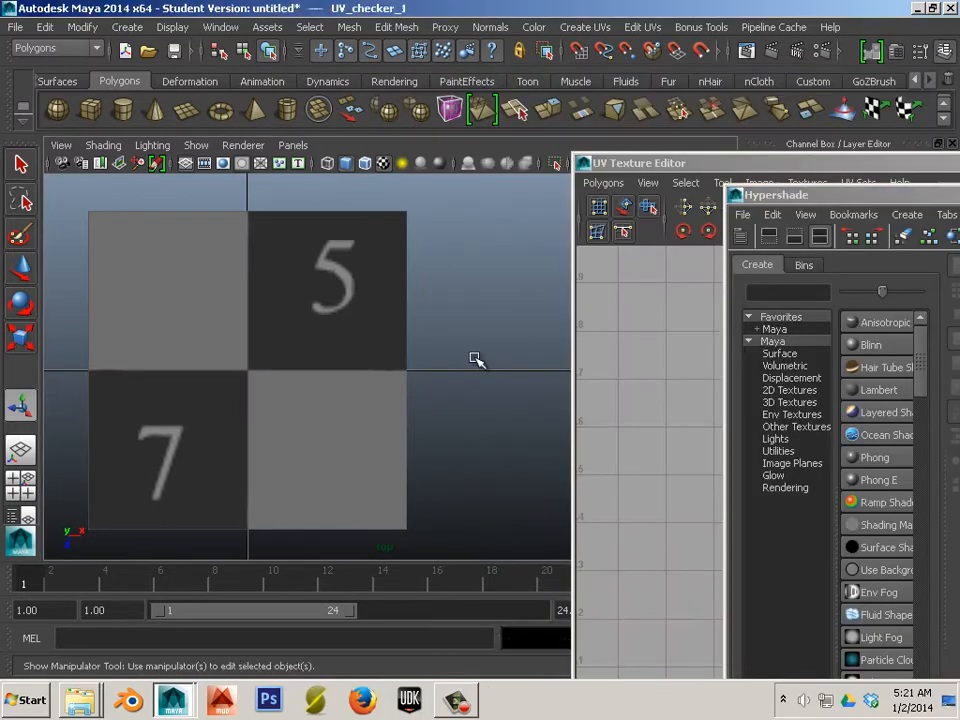
Step: Switch to the perspective view and examine how the checker pattern runs across the inner walls of a recessed panel
{"action": "left_click_drag", "start_coordinate": [476, 360], "coordinate": [448, 318], "text": "alt"}
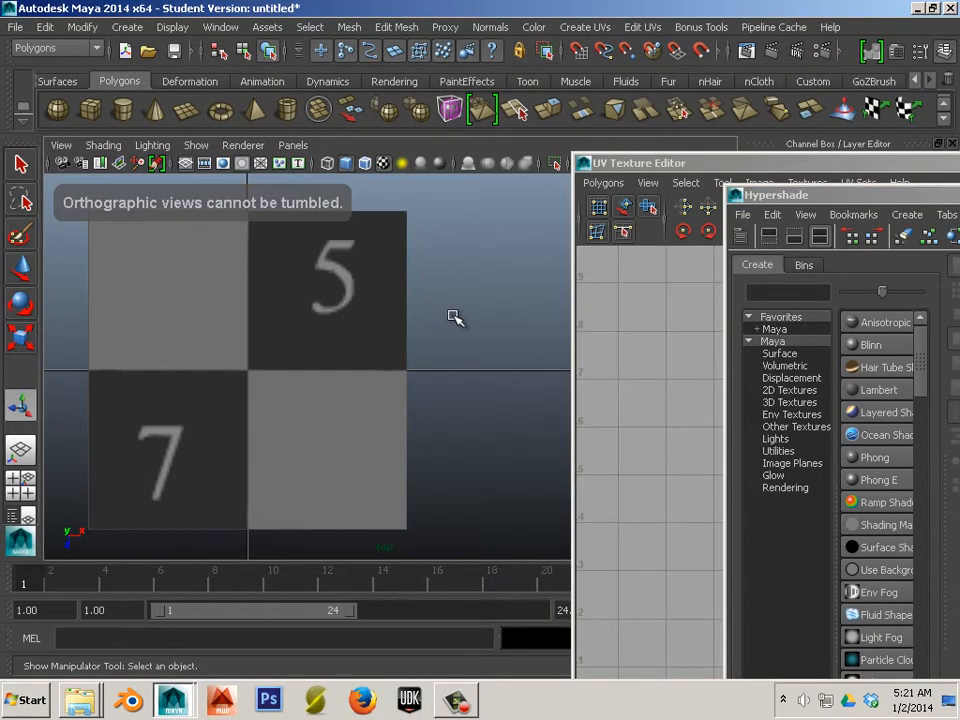
{"action": "key", "text": "space"}
{"action": "key", "text": "space"}
{"action": "left_click_drag", "start_coordinate": [386, 332], "coordinate": [311, 401], "text": "alt"}
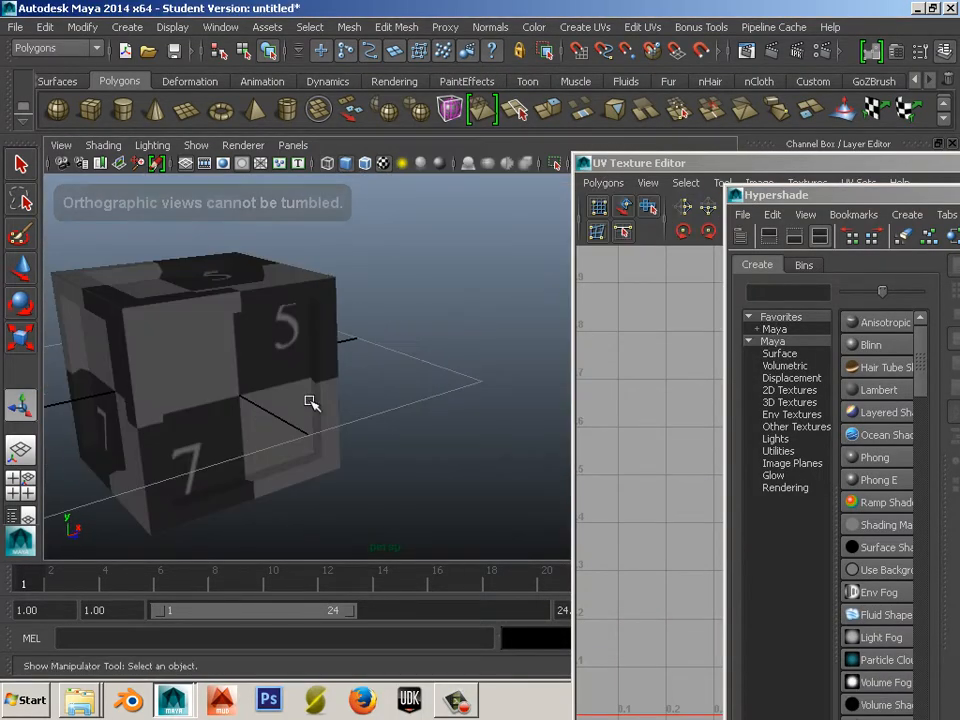
{"action": "right_click_drag", "start_coordinate": [311, 401], "coordinate": [448, 444], "text": "alt"}
{"action": "left_click_drag", "start_coordinate": [448, 444], "coordinate": [312, 424], "text": "alt"}
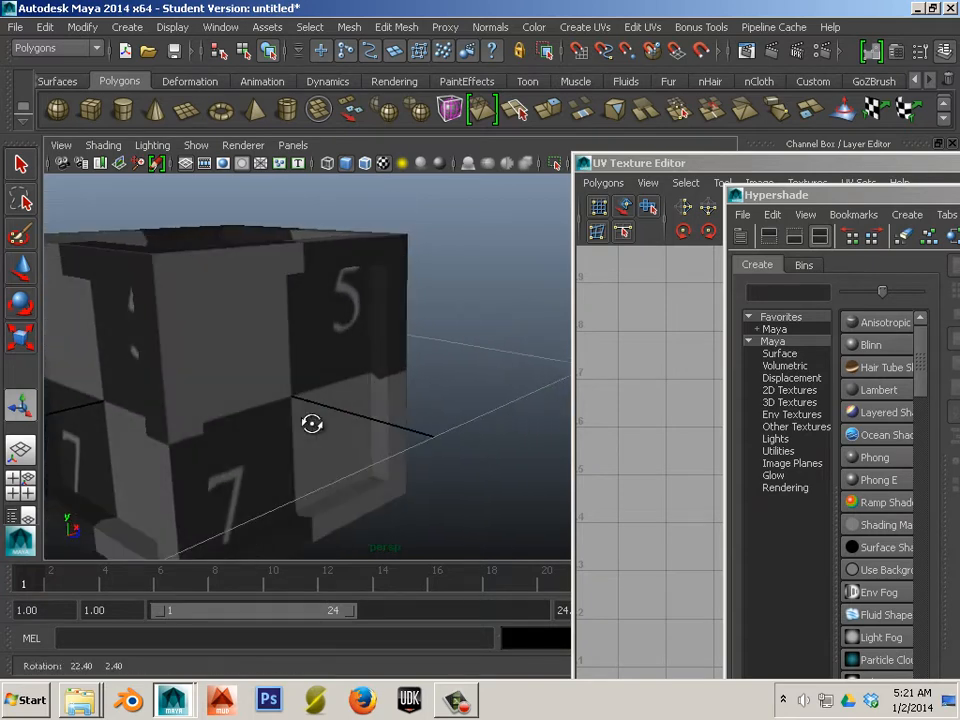
{"action": "right_click_drag", "start_coordinate": [312, 424], "coordinate": [620, 525], "text": "alt"}
{"action": "middle_click_drag", "start_coordinate": [349, 472], "coordinate": [309, 455], "text": "alt"}
{"action": "right_click_drag", "start_coordinate": [309, 455], "coordinate": [455, 500], "text": "alt"}
{"action": "middle_click_drag", "start_coordinate": [318, 450], "coordinate": [354, 413], "text": "alt"}
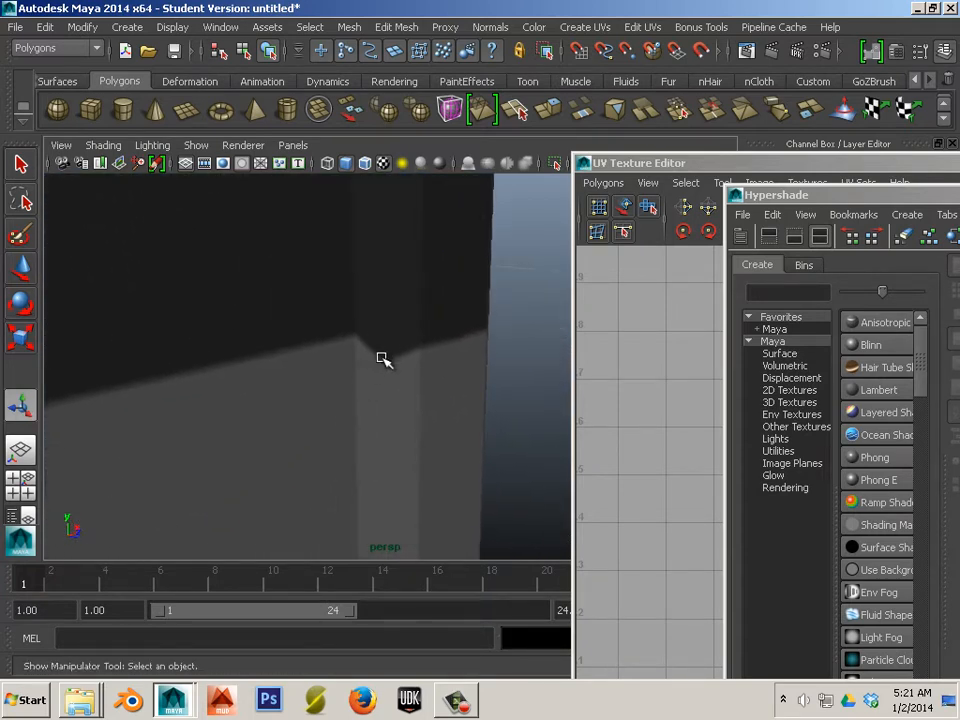
{"action": "scroll", "coordinate": [381, 367], "scroll_direction": "down", "scroll_amount": 4}
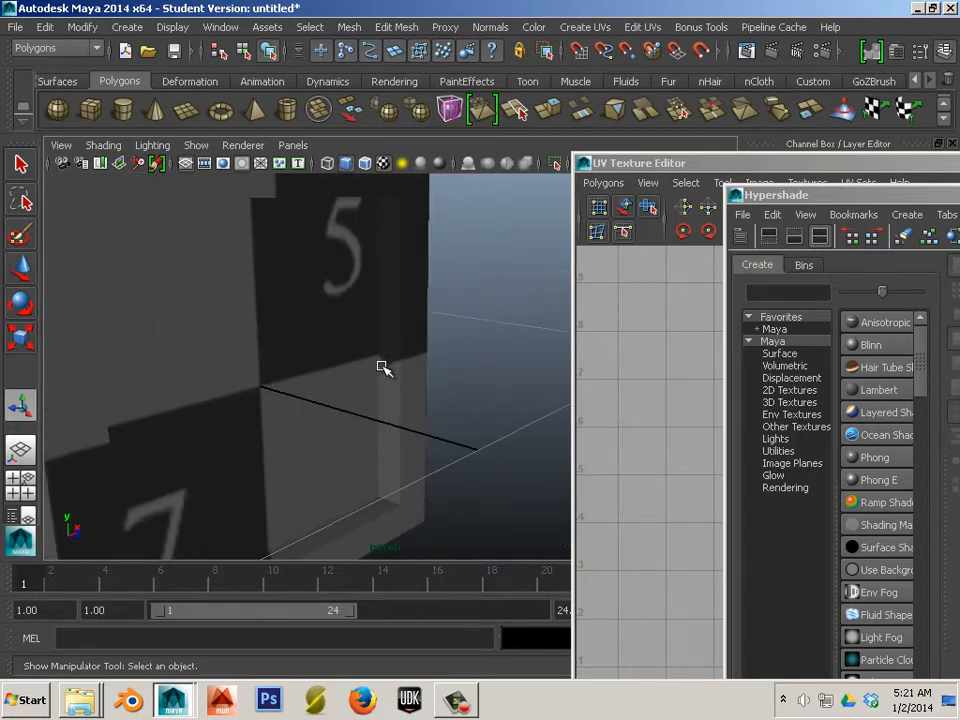
{"action": "scroll", "coordinate": [381, 367], "scroll_direction": "up", "scroll_amount": 3}
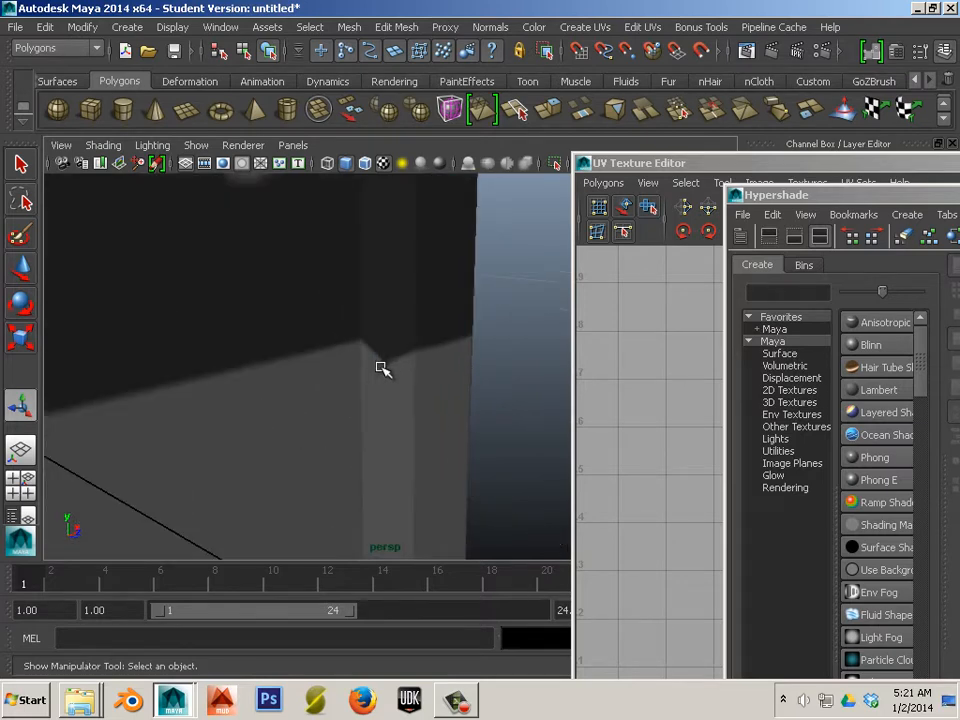
Step: Move the Hypershade out of the way, select the crate and examine its recessed panels' UVs over the checker texture
{"action": "left_click_drag", "start_coordinate": [840, 199], "coordinate": [959, 240]}
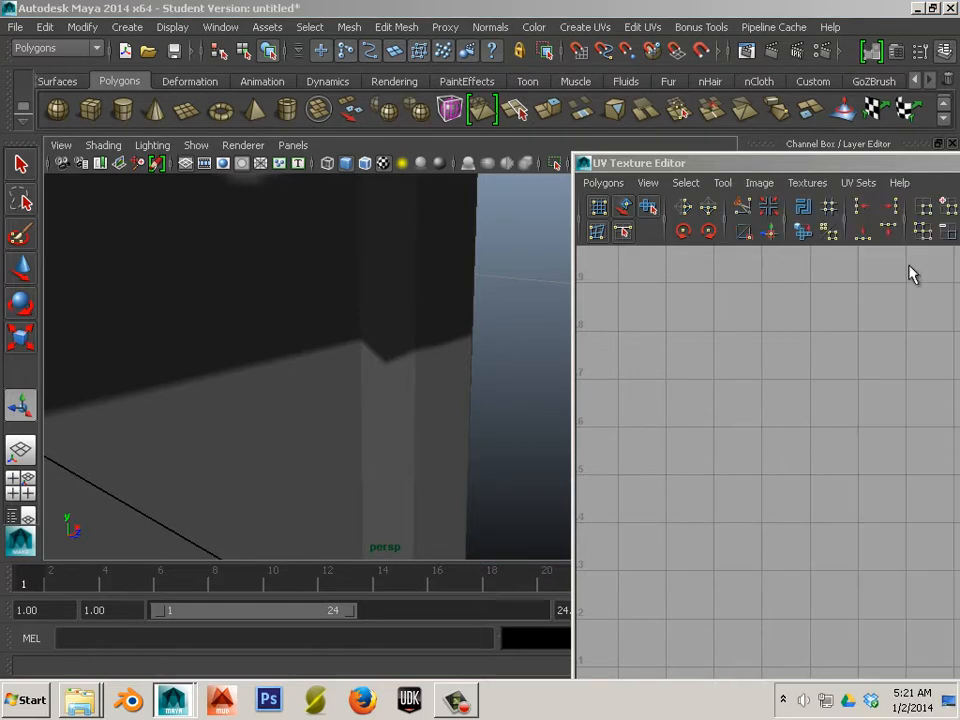
{"action": "right_click_drag", "start_coordinate": [399, 302], "coordinate": [435, 276]}
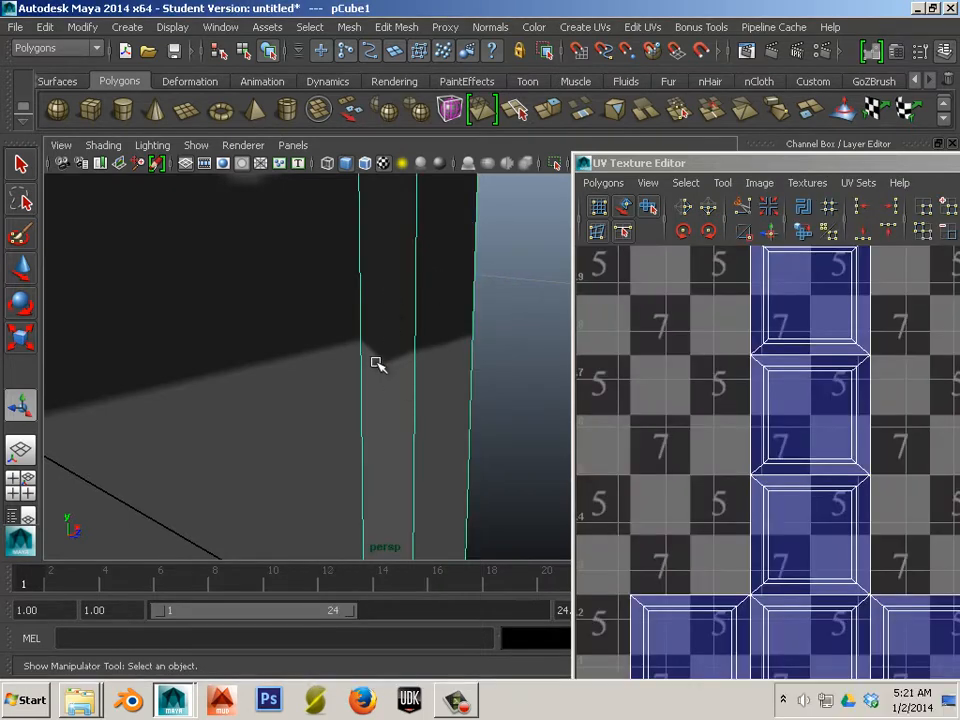
{"action": "scroll", "coordinate": [697, 502], "scroll_direction": "up", "scroll_amount": 6}
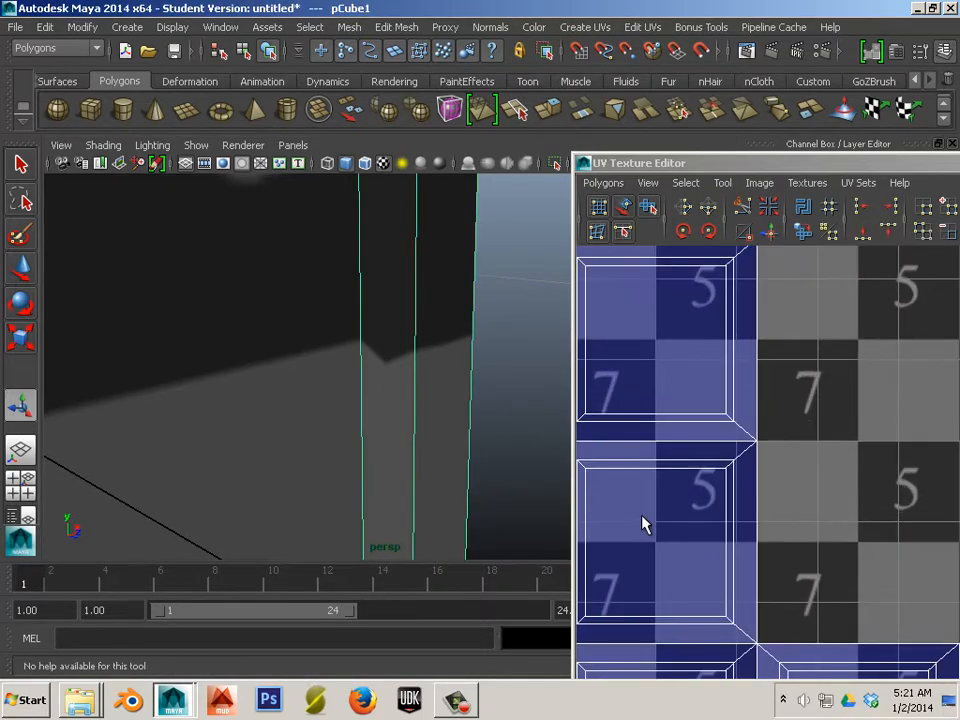
{"action": "middle_click_drag", "start_coordinate": [748, 456], "coordinate": [846, 469], "text": "alt"}
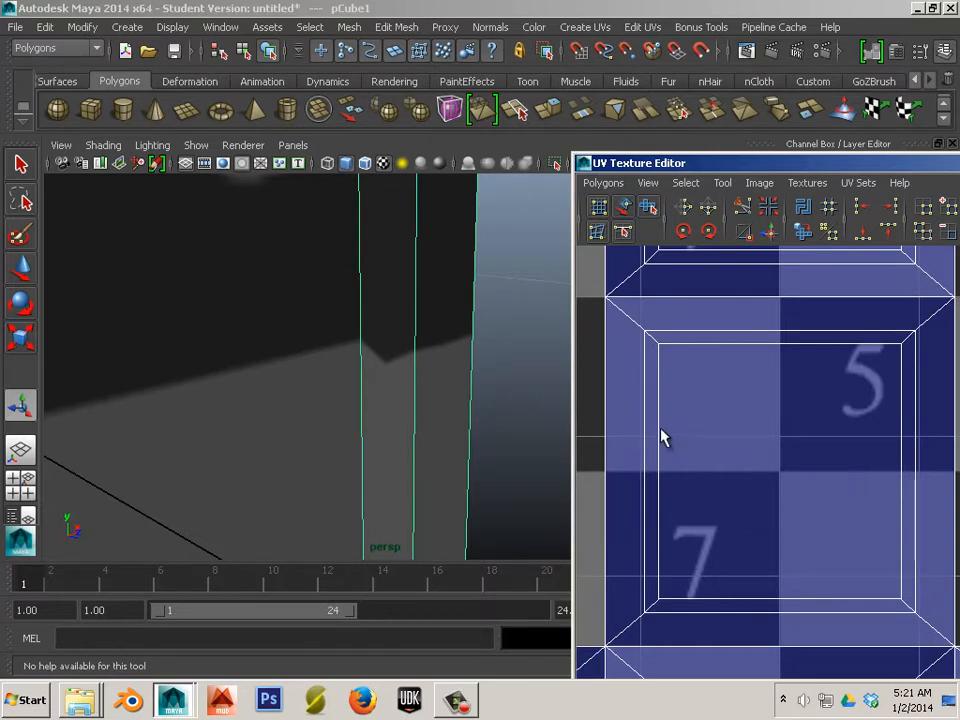
{"action": "scroll", "coordinate": [677, 440], "scroll_direction": "down", "scroll_amount": 2}
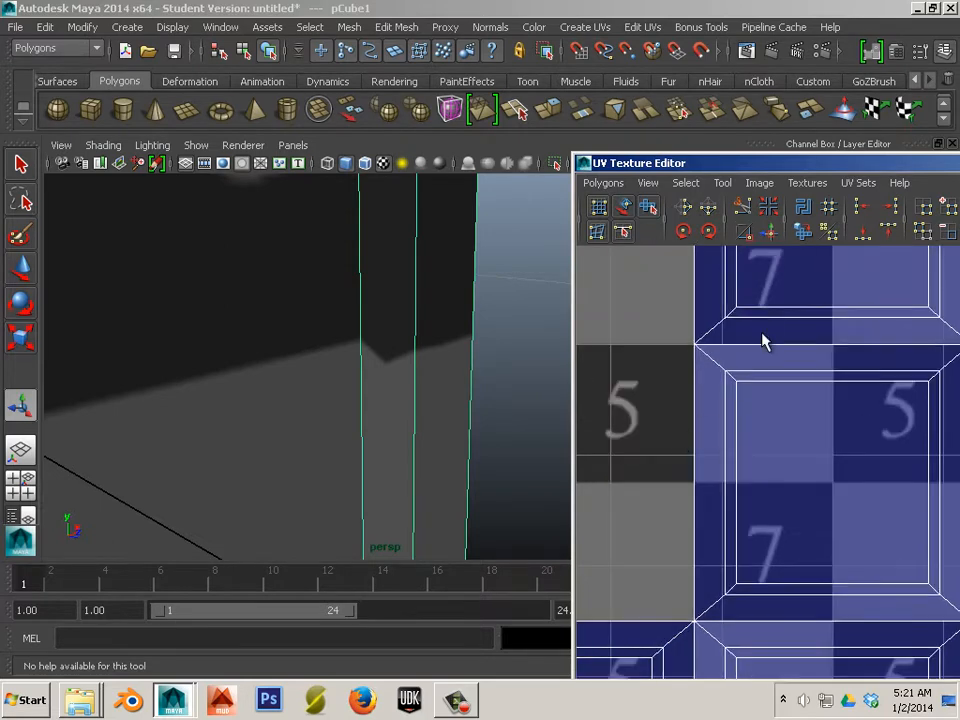
{"action": "middle_click_drag", "start_coordinate": [752, 362], "coordinate": [727, 519], "text": "alt"}
{"action": "scroll", "coordinate": [732, 463], "scroll_direction": "down", "scroll_amount": 1}
{"action": "middle_click_drag", "start_coordinate": [732, 463], "coordinate": [669, 592], "text": "alt"}
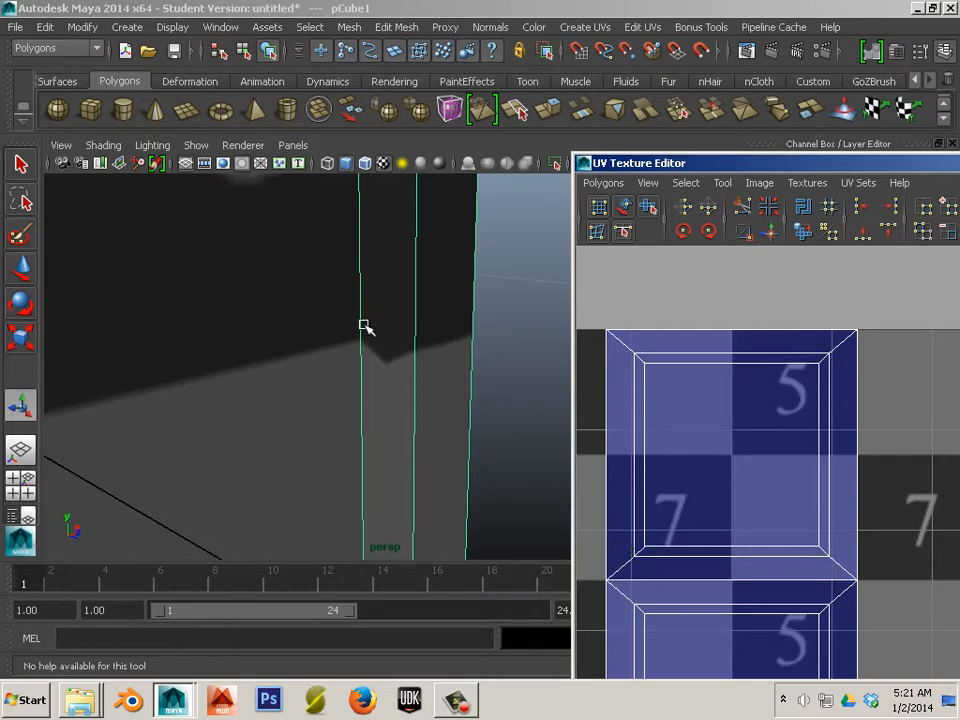
Step: Select the edge loop around the rim of one side's recess and locate it in the UV layout
{"action": "scroll", "coordinate": [364, 325], "scroll_direction": "down", "scroll_amount": 3}
{"action": "left_click_drag", "start_coordinate": [362, 416], "coordinate": [450, 362], "text": "alt"}
{"action": "right_click_drag", "start_coordinate": [450, 330], "coordinate": [450, 279]}
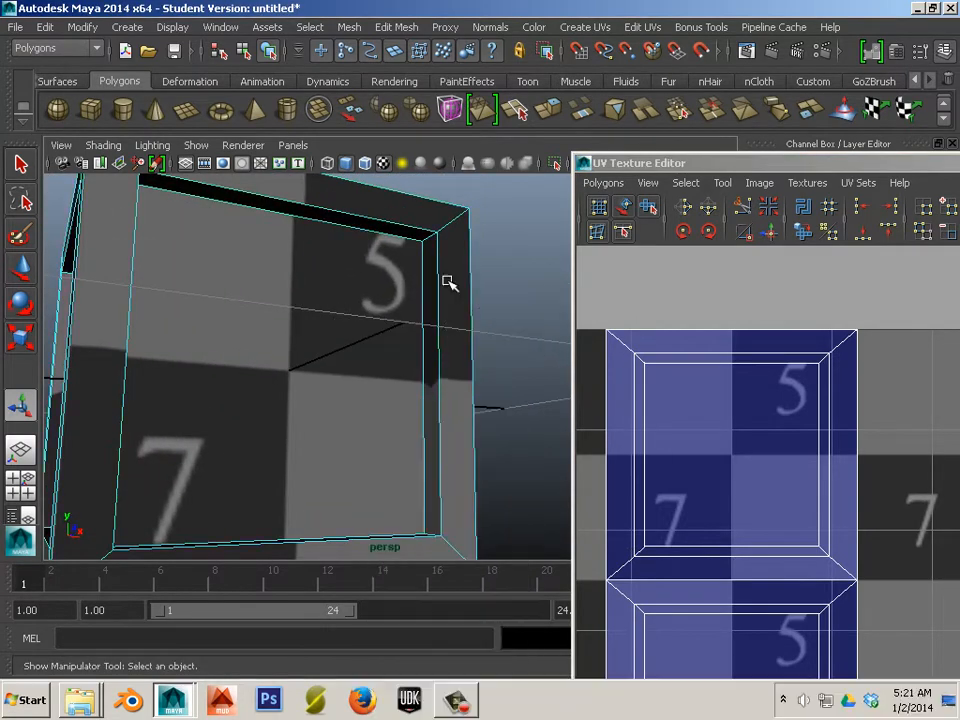
{"action": "left_click", "coordinate": [439, 289]}
{"action": "scroll", "coordinate": [431, 384], "scroll_direction": "up", "scroll_amount": 2}
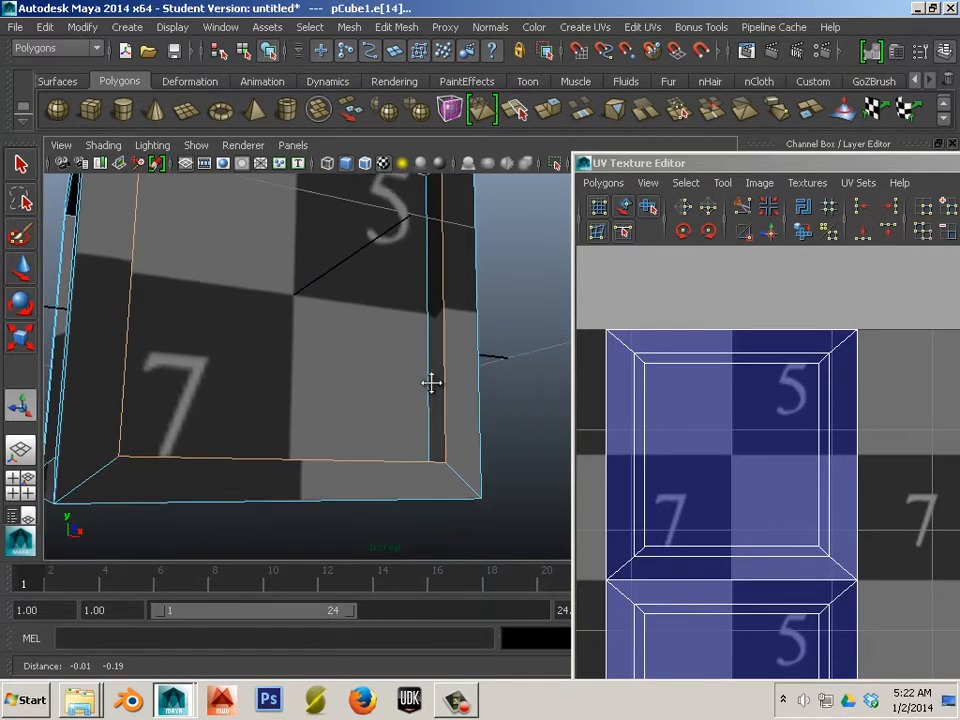
{"action": "left_click_drag", "start_coordinate": [431, 384], "coordinate": [471, 455], "text": "alt"}
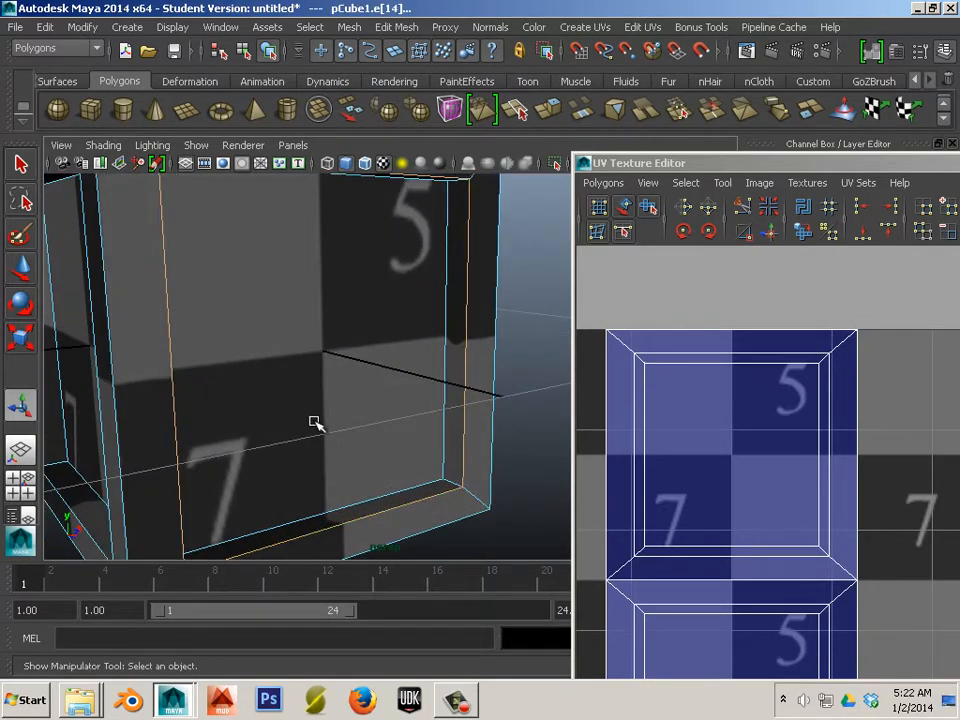
{"action": "scroll", "coordinate": [698, 511], "scroll_direction": "down", "scroll_amount": 3}
{"action": "middle_click_drag", "start_coordinate": [758, 552], "coordinate": [673, 276], "text": "alt"}
{"action": "middle_click_drag", "start_coordinate": [754, 433], "coordinate": [721, 279], "text": "alt"}
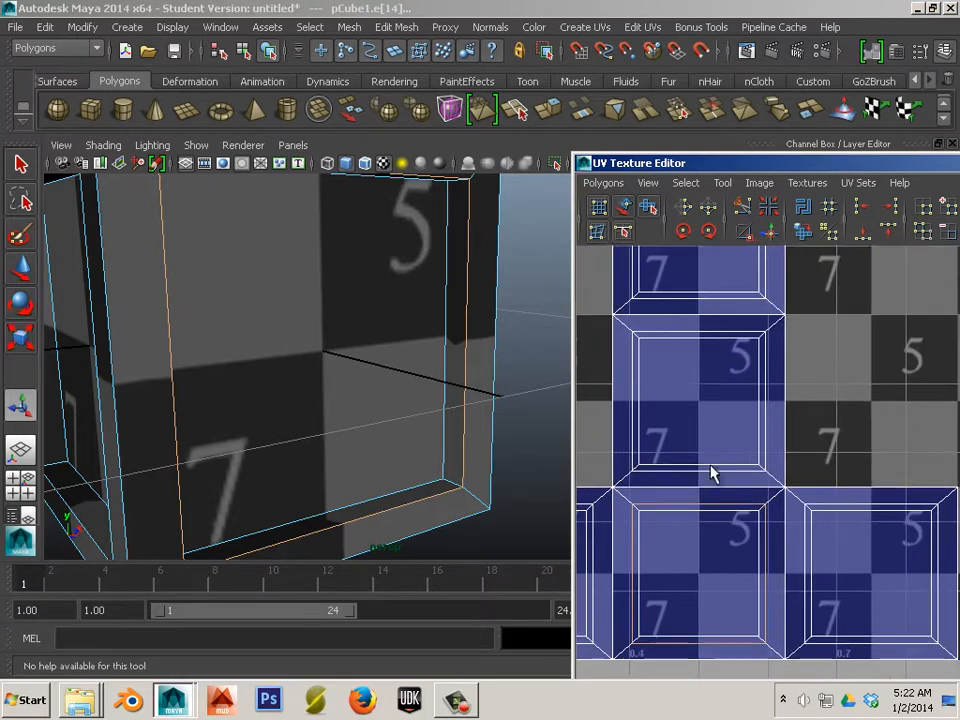
{"action": "middle_click_drag", "start_coordinate": [712, 474], "coordinate": [760, 320], "text": "alt"}
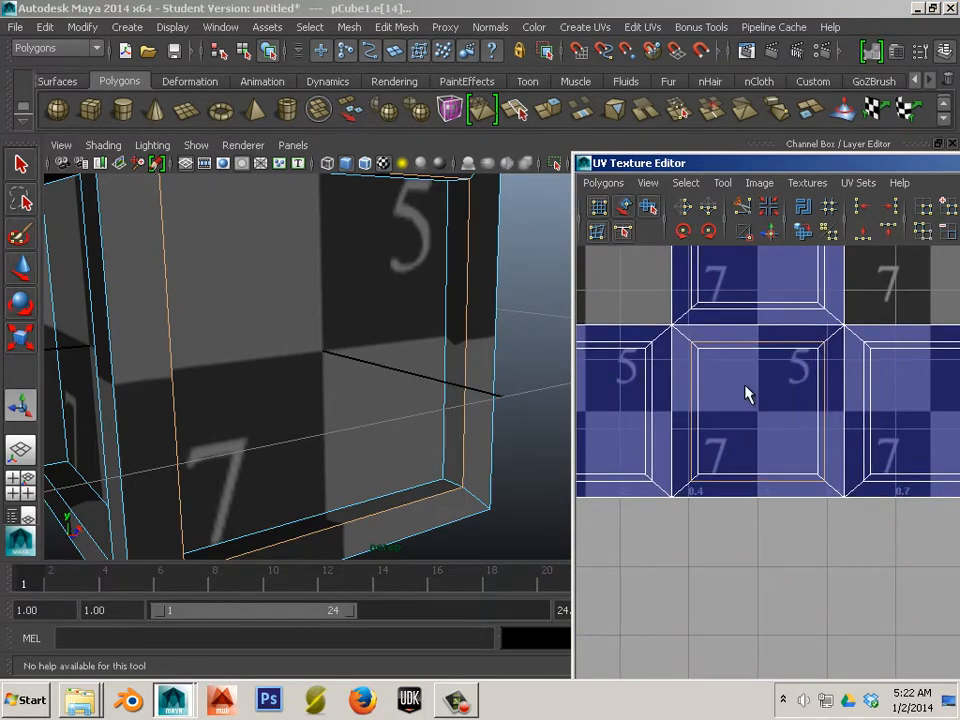
Step: Separate the recess UVs from the layout along the selected edges and move that shell below the layout
{"action": "right_click_drag", "start_coordinate": [746, 392], "coordinate": [822, 376]}
{"action": "left_click", "coordinate": [816, 353]}
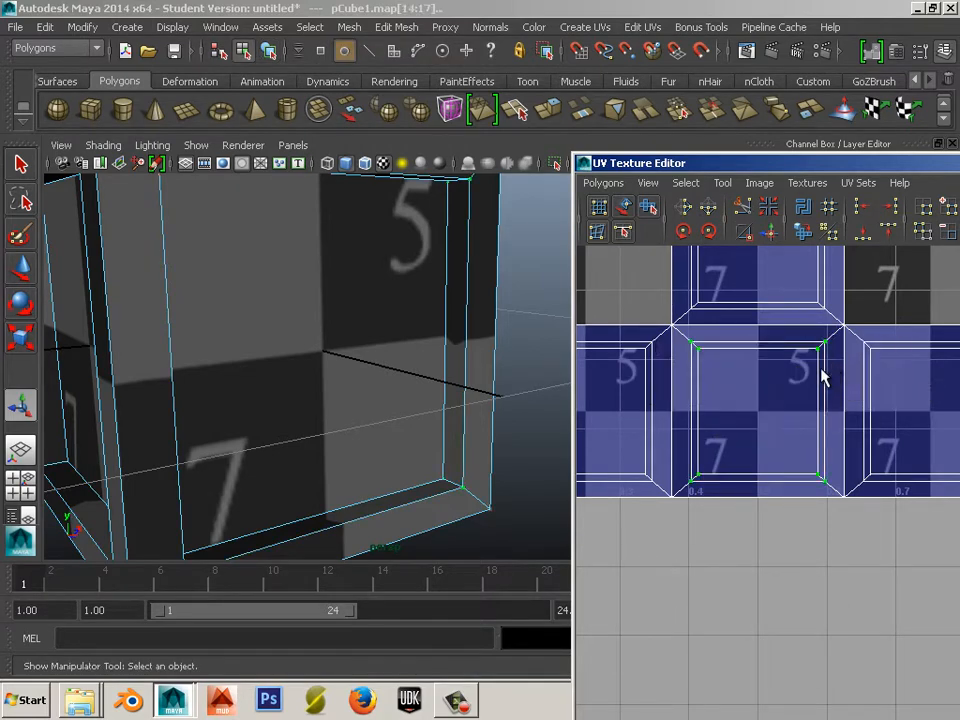
{"action": "key", "text": "w"}
{"action": "left_click_drag", "start_coordinate": [762, 312], "coordinate": [763, 564]}
Step: Select the four short diagonal corner edges of the separated recess shell and cut the UVs along them
{"action": "middle_click_drag", "start_coordinate": [763, 564], "coordinate": [890, 429], "text": "alt"}
{"action": "scroll", "coordinate": [757, 414], "scroll_direction": "up", "scroll_amount": 2}
{"action": "right_click_drag", "start_coordinate": [830, 365], "coordinate": [827, 328]}
{"action": "left_click", "coordinate": [831, 358]}
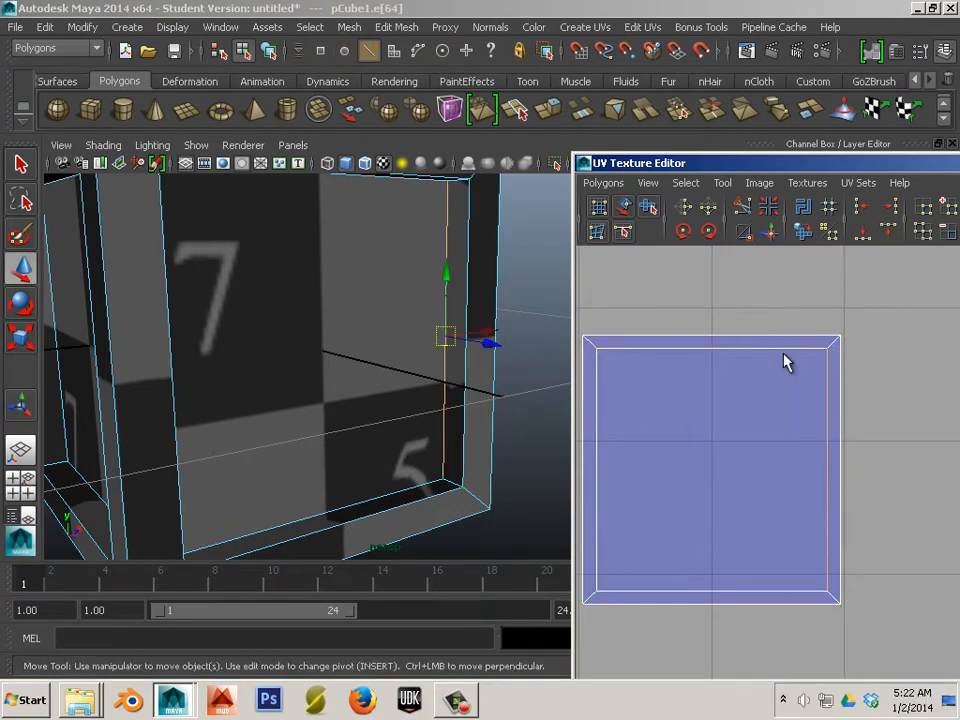
{"action": "left_click", "coordinate": [835, 342]}
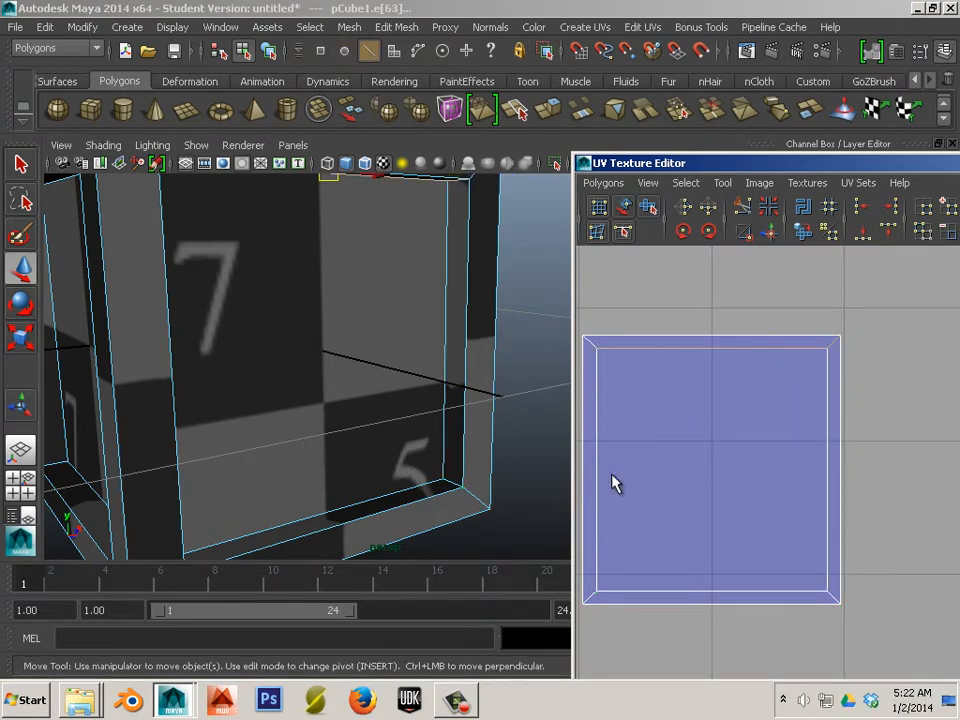
{"action": "middle_click_drag", "start_coordinate": [628, 399], "coordinate": [645, 373], "text": "alt"}
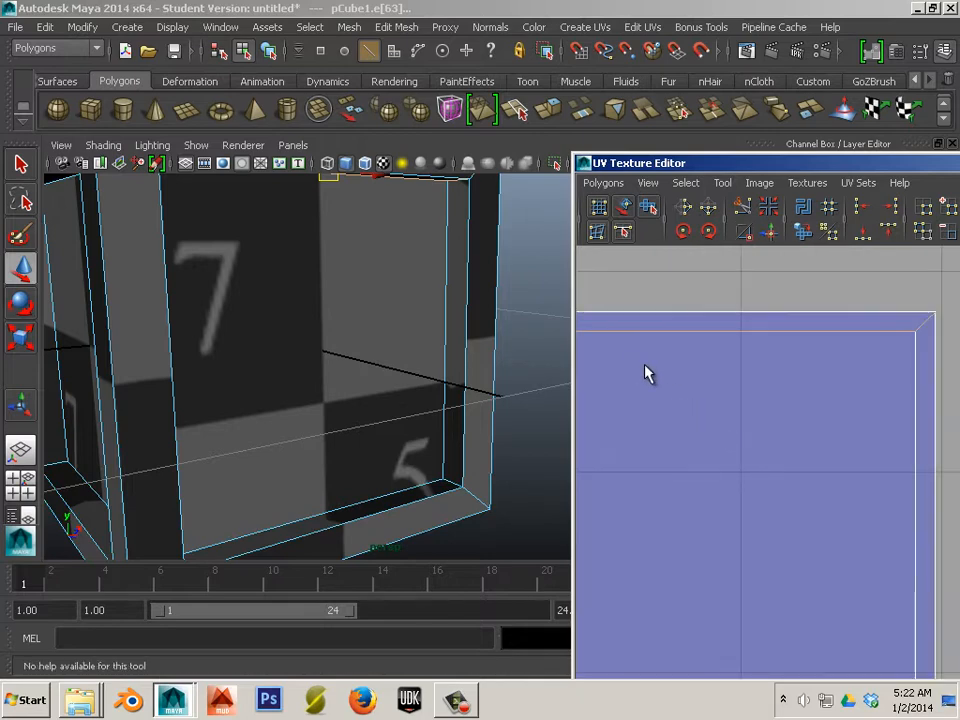
{"action": "right_click_drag", "start_coordinate": [645, 373], "coordinate": [840, 403], "text": "alt"}
{"action": "left_click", "coordinate": [840, 403]}
{"action": "left_click", "coordinate": [726, 363]}
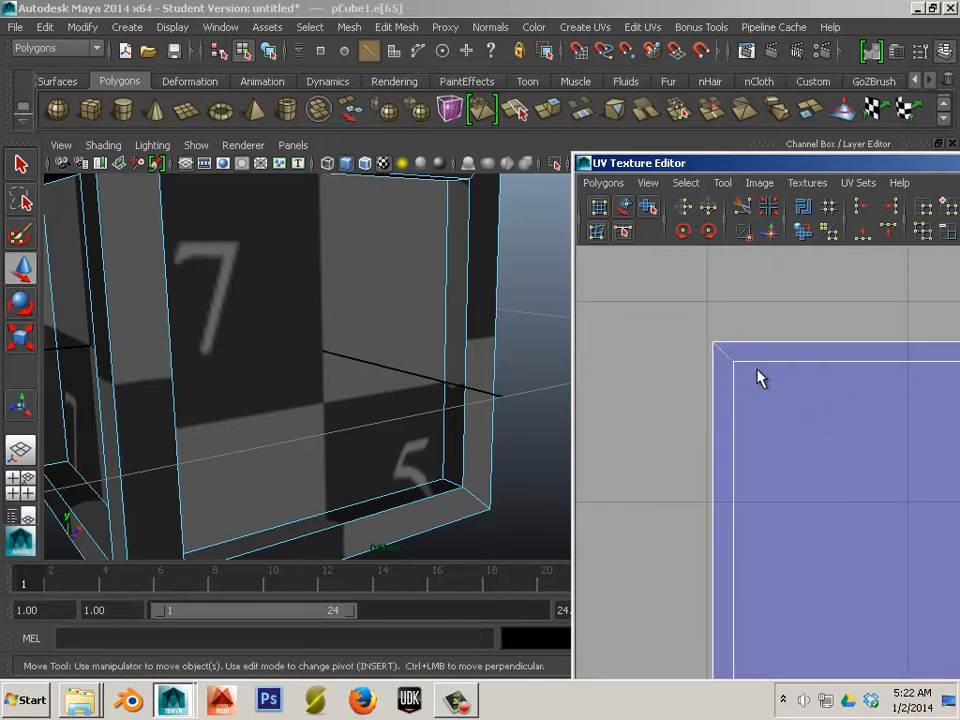
{"action": "middle_click_drag", "start_coordinate": [756, 377], "coordinate": [654, 426], "text": "alt"}
{"action": "left_click", "coordinate": [902, 368]}
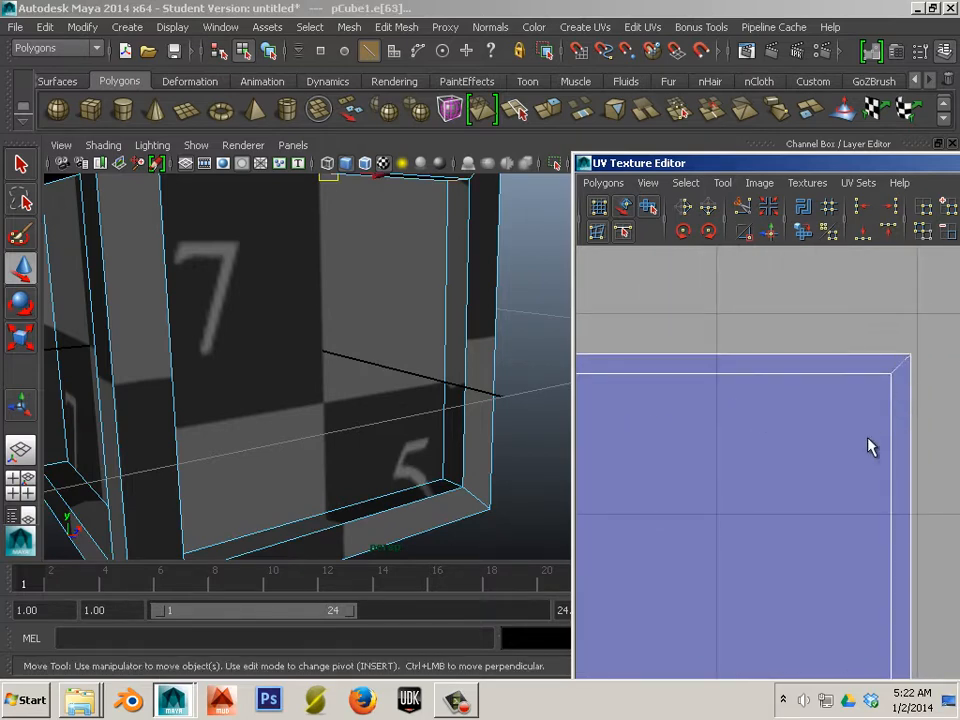
{"action": "middle_click_drag", "start_coordinate": [868, 446], "coordinate": [825, 343], "text": "alt"}
{"action": "left_click_drag", "start_coordinate": [855, 527], "coordinate": [677, 508]}
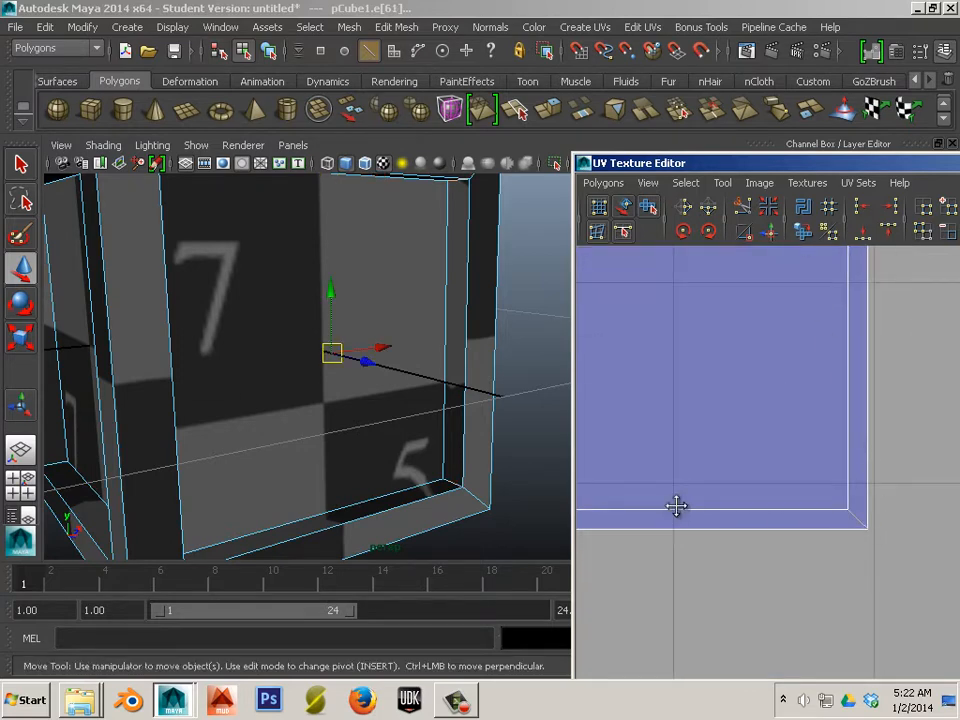
{"action": "middle_click_drag", "start_coordinate": [677, 508], "coordinate": [711, 493], "text": "alt"}
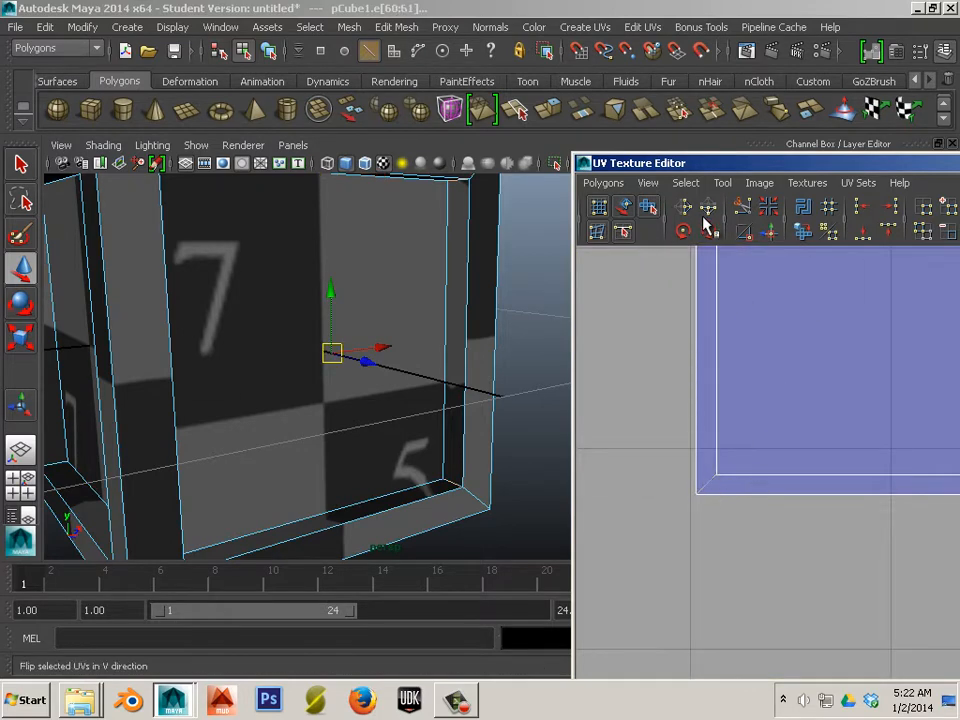
{"action": "middle_click_drag", "start_coordinate": [839, 433], "coordinate": [743, 488], "text": "alt"}
{"action": "scroll", "coordinate": [722, 431], "scroll_direction": "down", "scroll_amount": 3}
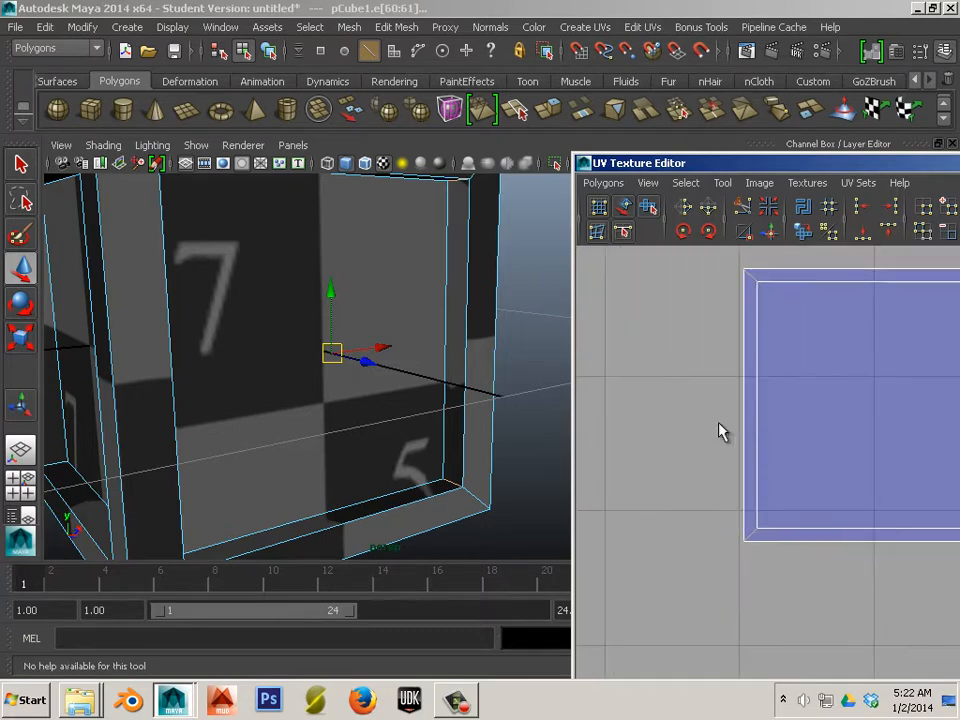
{"action": "mouse_move", "coordinate": [722, 431]}
{"action": "middle_mouse_down", "text": "alt"}
{"action": "mouse_move", "coordinate": [688, 450]}
{"action": "mouse_move", "coordinate": [726, 422]}
{"action": "middle_mouse_up", "text": "alt"}
Step: Select all the UVs of the separated recess shell and unfold them
{"action": "right_click_drag", "start_coordinate": [800, 430], "coordinate": [870, 420]}
{"action": "left_click_drag", "start_coordinate": [855, 608], "coordinate": [605, 305]}
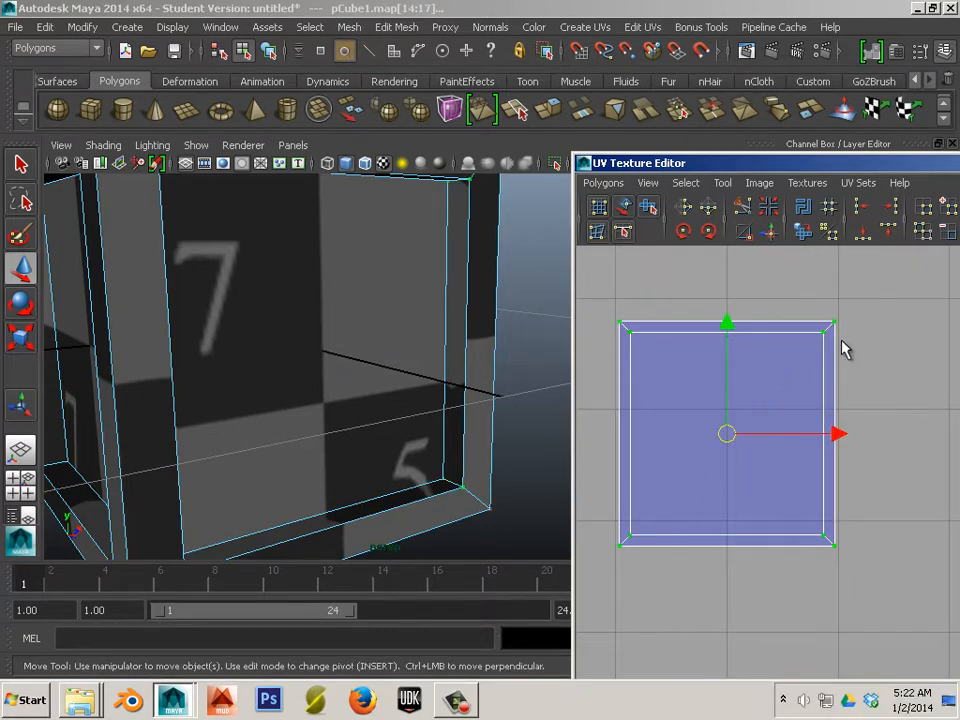
{"action": "left_click", "coordinate": [803, 236]}
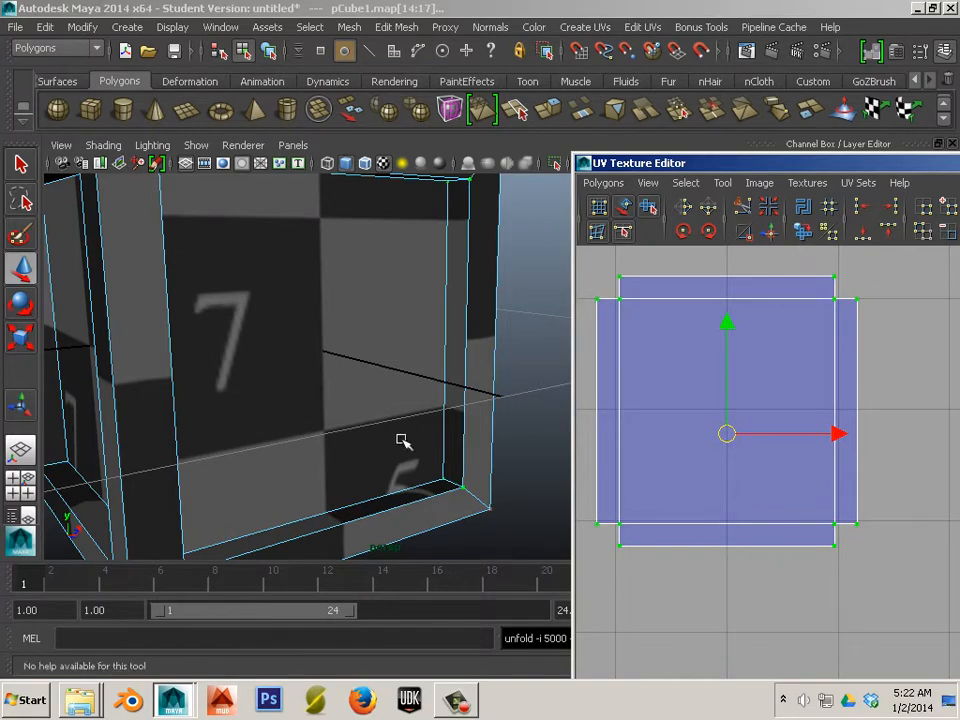
{"action": "scroll", "coordinate": [407, 452], "scroll_direction": "down", "scroll_amount": 3}
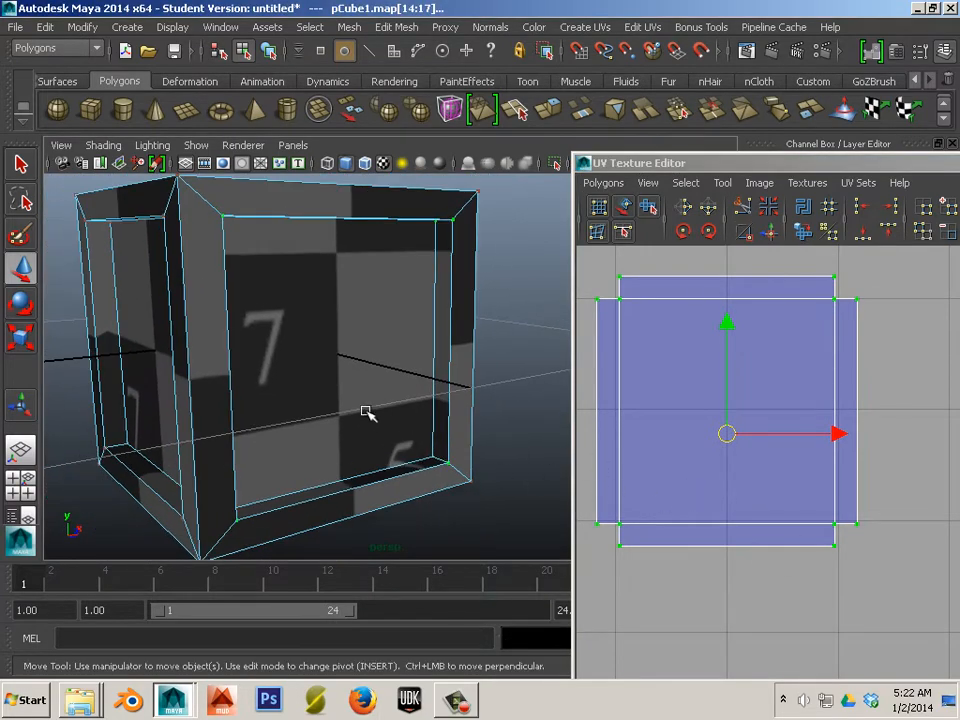
Step: Examine the unfolded recess on the model and compare its shell with the remaining recesses in the UV layout
{"action": "left_click_drag", "start_coordinate": [367, 412], "coordinate": [446, 474], "text": "alt"}
{"action": "right_click_drag", "start_coordinate": [446, 474], "coordinate": [362, 489], "text": "alt"}
{"action": "left_click_drag", "start_coordinate": [362, 489], "coordinate": [356, 439], "text": "alt"}
{"action": "right_click_drag", "start_coordinate": [356, 439], "coordinate": [360, 416], "text": "alt"}
{"action": "left_click_drag", "start_coordinate": [360, 416], "coordinate": [388, 398], "text": "alt"}
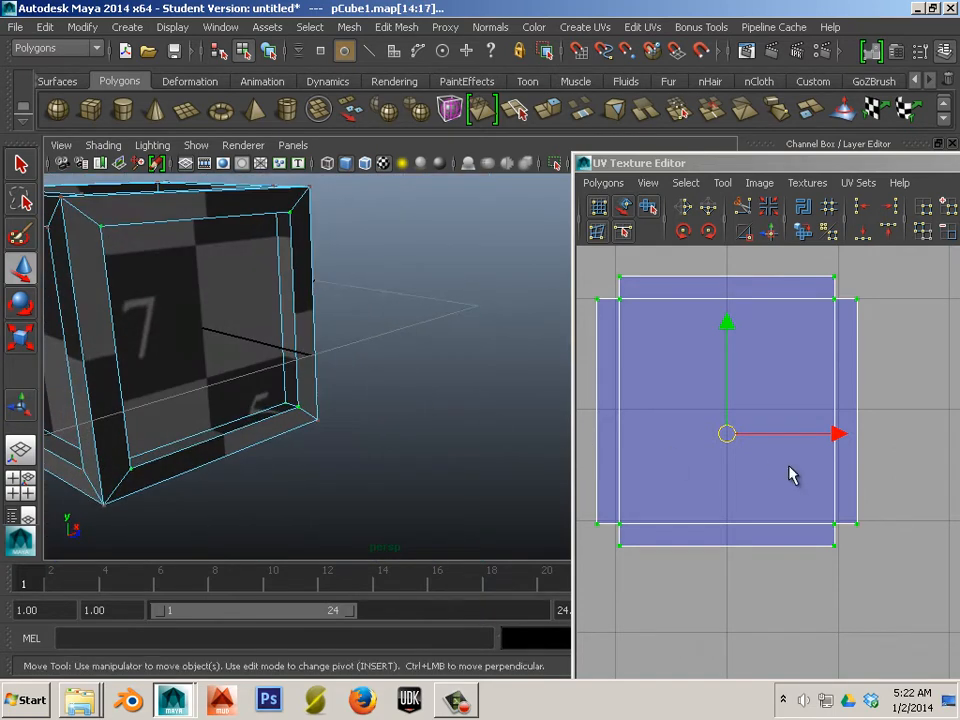
{"action": "right_click_drag", "start_coordinate": [790, 475], "coordinate": [793, 497], "text": "alt"}
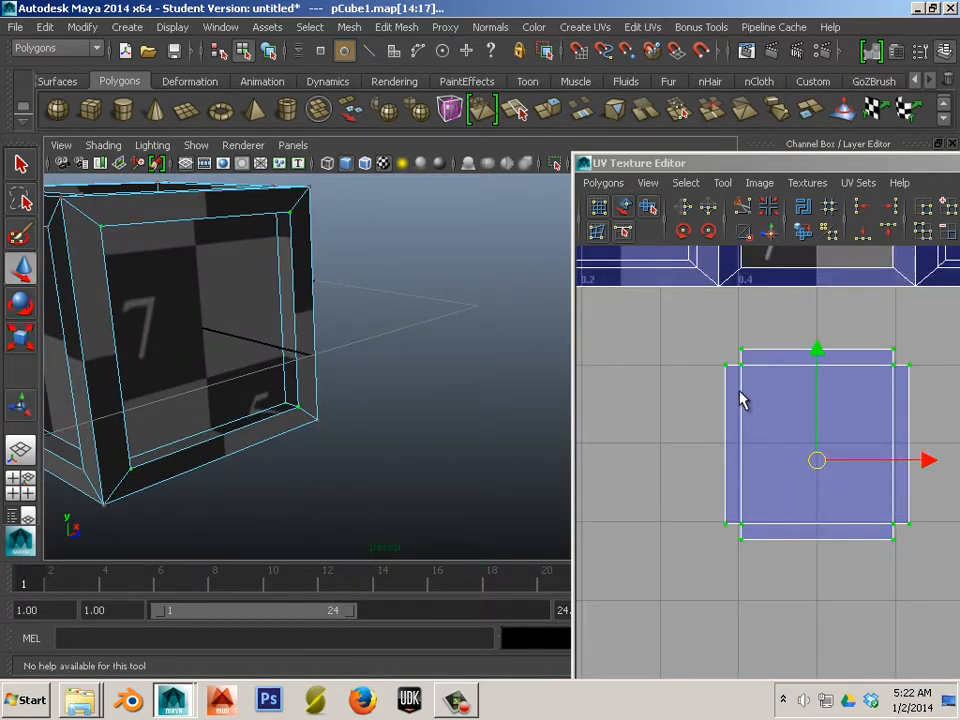
{"action": "middle_click_drag", "start_coordinate": [740, 400], "coordinate": [739, 598], "text": "alt"}
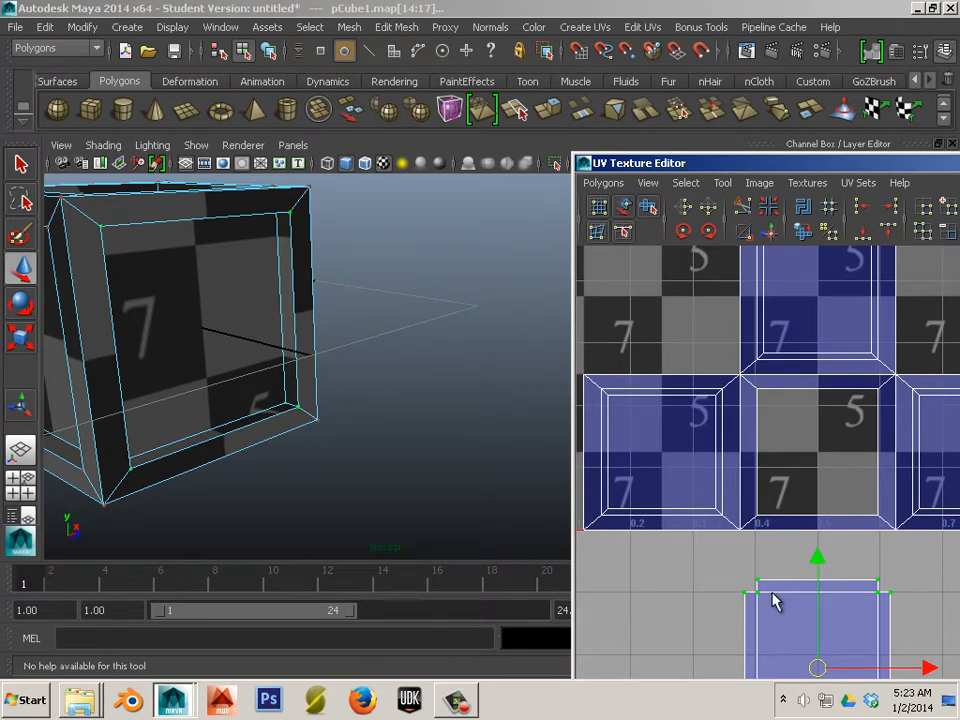
{"action": "middle_click_drag", "start_coordinate": [728, 543], "coordinate": [778, 474], "text": "alt"}
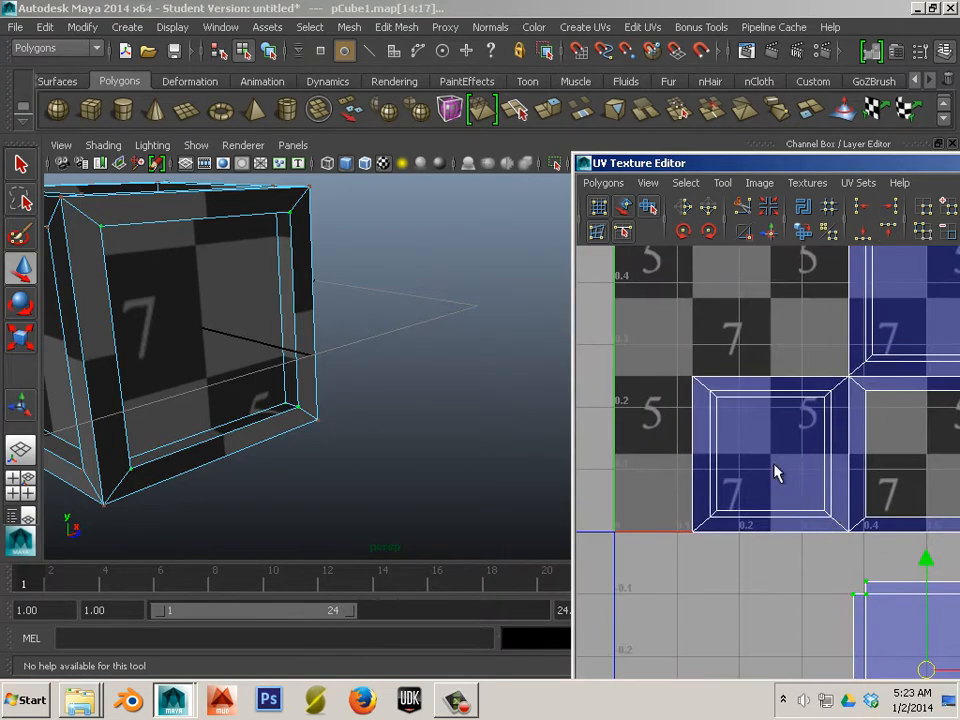
Step: Locate the lower-left recess of the UV layout on the model by its panel face, and select the edge loop around its rim
{"action": "right_click_drag", "start_coordinate": [771, 461], "coordinate": [810, 467]}
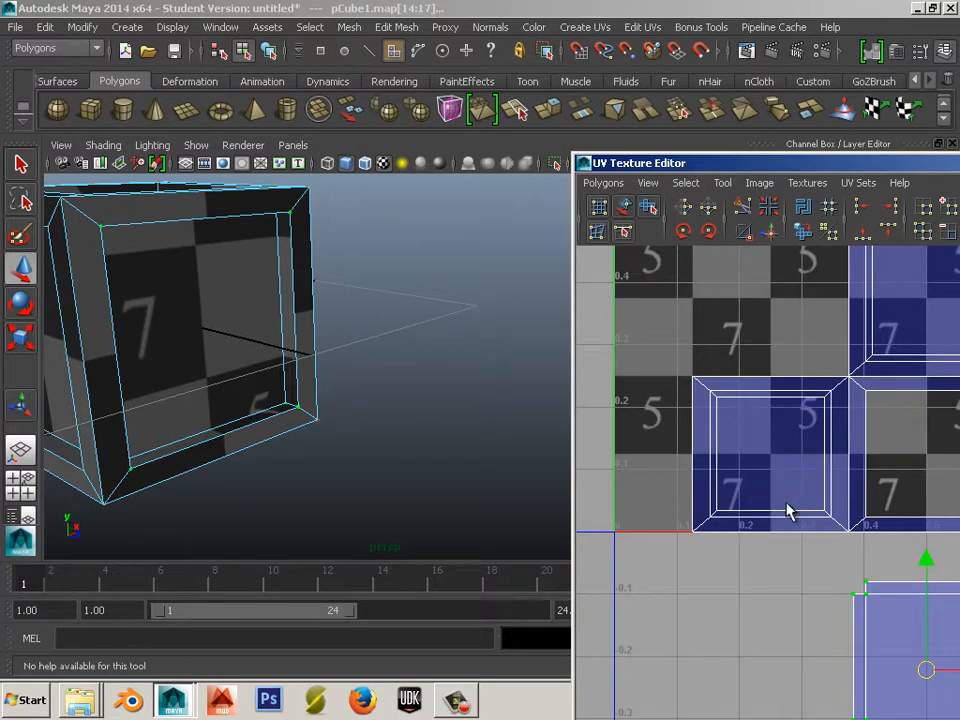
{"action": "middle_click_drag", "start_coordinate": [789, 510], "coordinate": [758, 548], "text": "alt"}
{"action": "scroll", "coordinate": [758, 548], "scroll_direction": "up", "scroll_amount": 2}
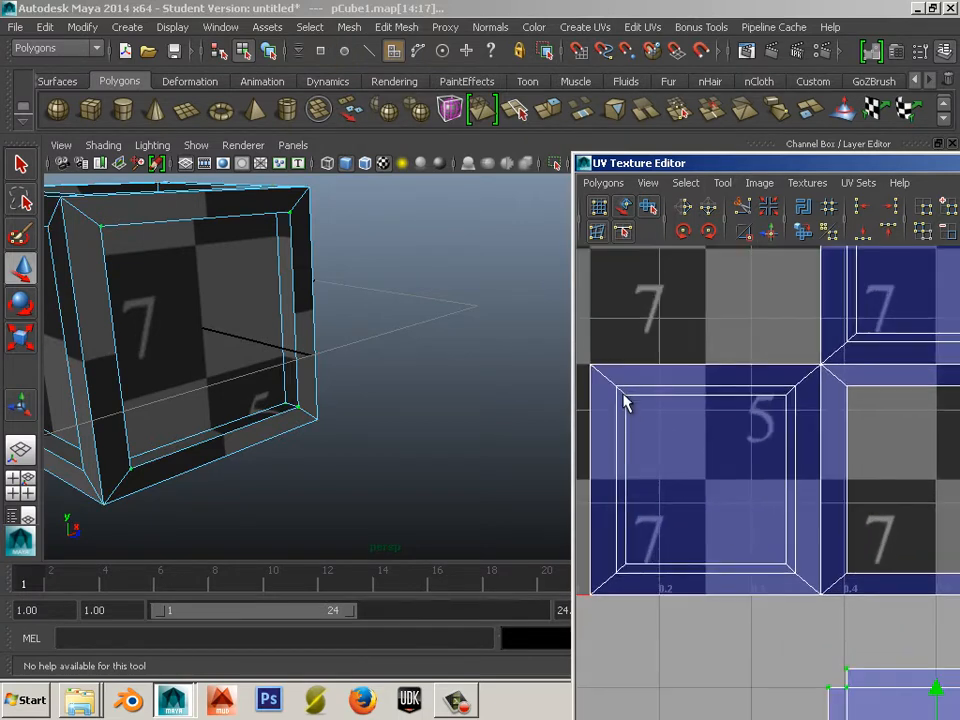
{"action": "left_click_drag", "start_coordinate": [624, 396], "coordinate": [790, 568]}
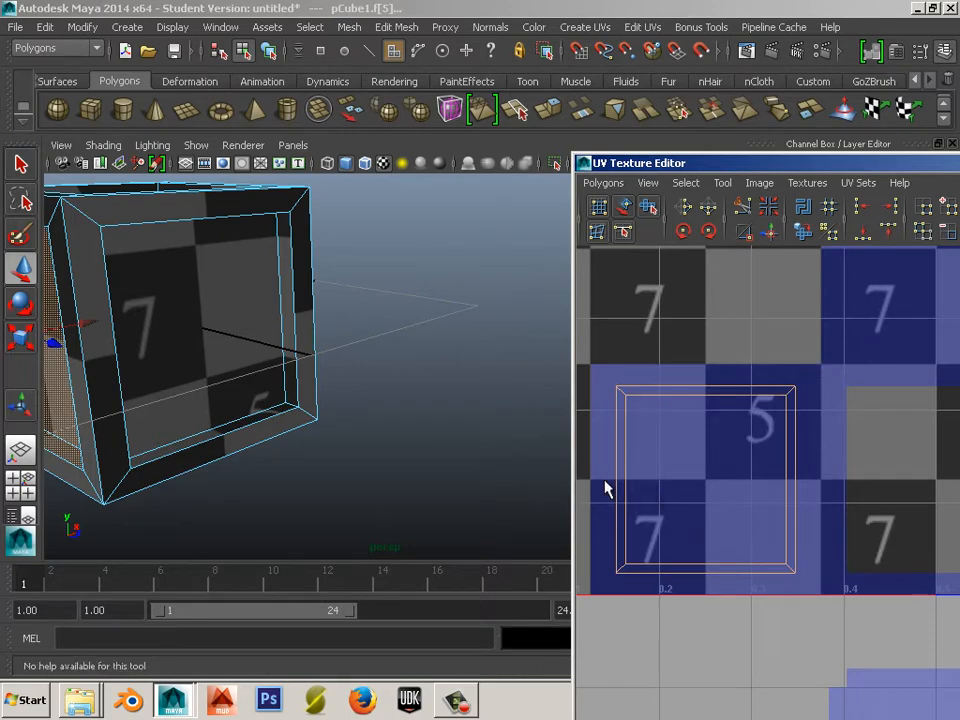
{"action": "left_click_drag", "start_coordinate": [291, 392], "coordinate": [413, 368], "text": "alt"}
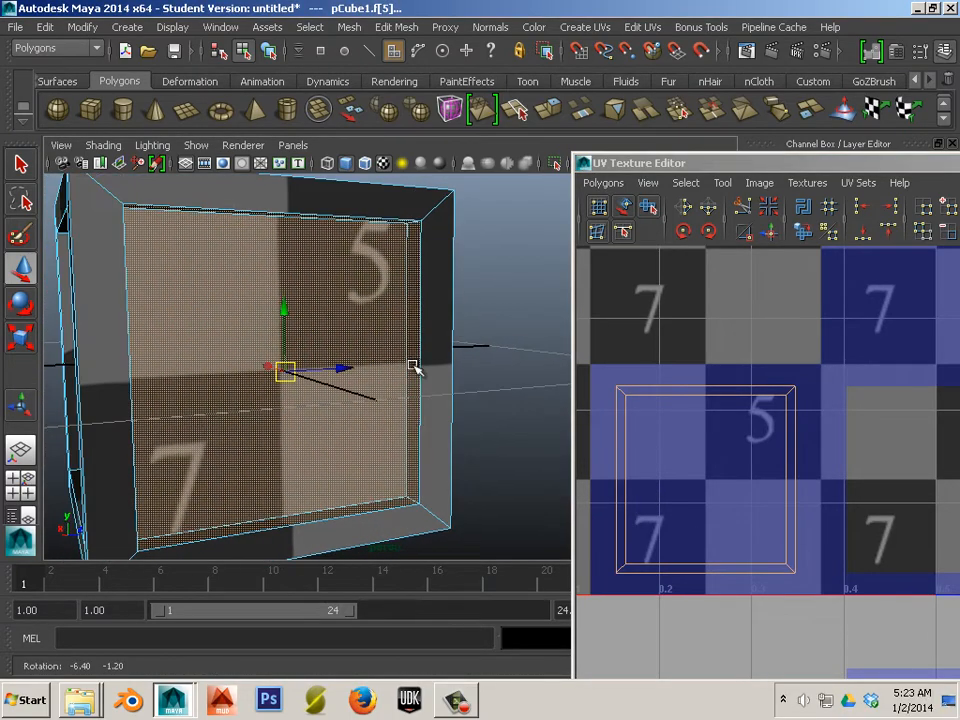
{"action": "right_click_drag", "start_coordinate": [430, 334], "coordinate": [429, 296]}
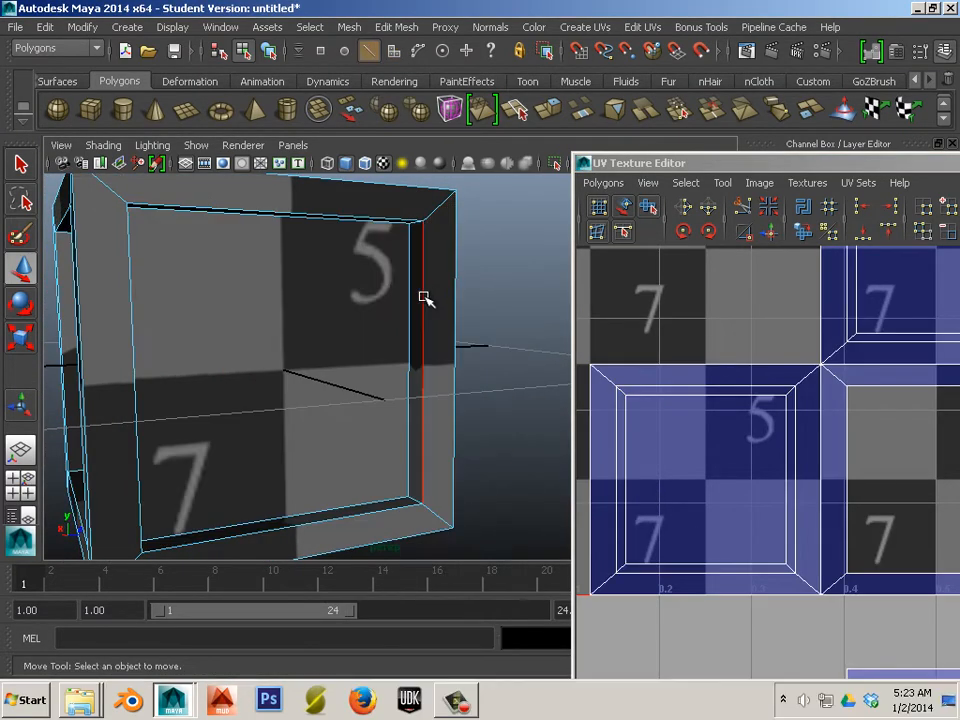
{"action": "double_click", "coordinate": [425, 298]}
{"action": "left_click_drag", "start_coordinate": [448, 418], "coordinate": [395, 408], "text": "alt"}
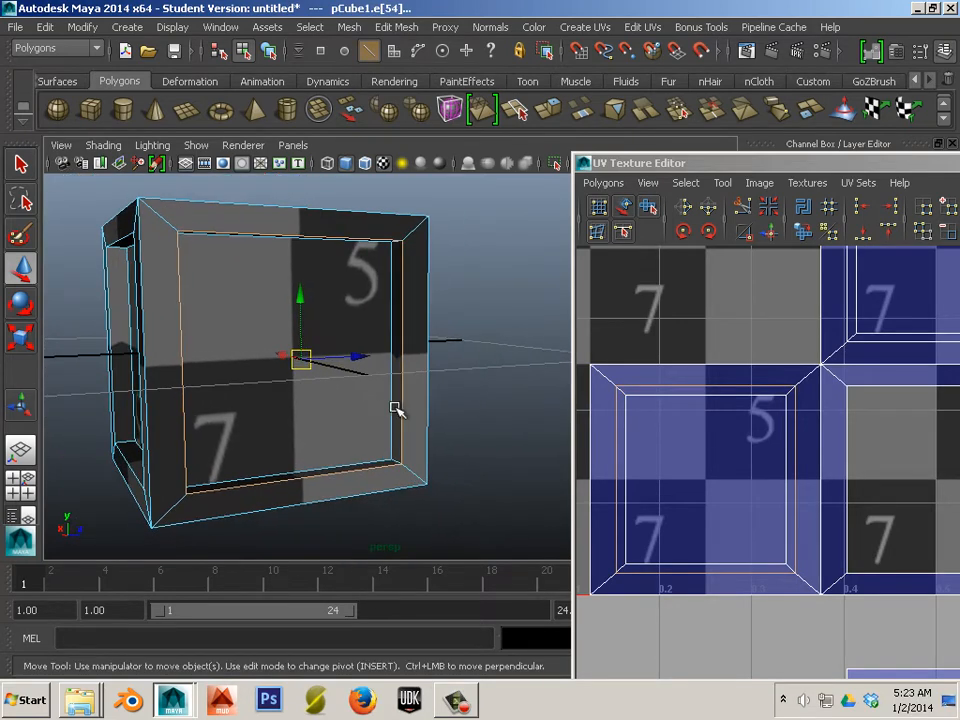
{"action": "right_click_drag", "start_coordinate": [270, 326], "coordinate": [297, 378]}
{"action": "right_click_drag", "start_coordinate": [749, 417], "coordinate": [846, 411]}
{"action": "left_click", "coordinate": [784, 400]}
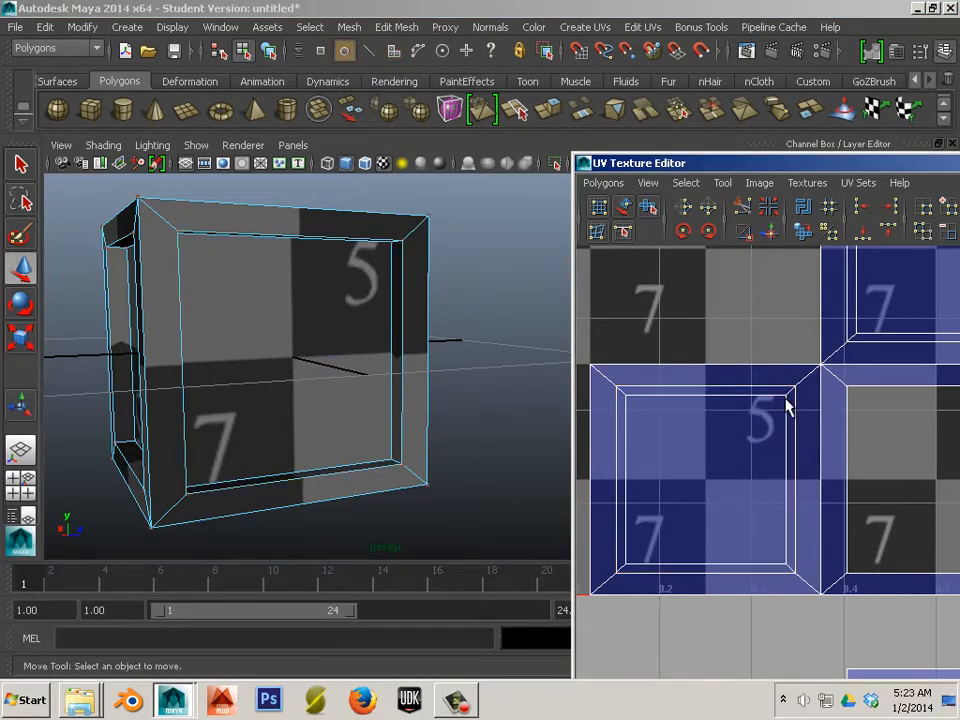
{"action": "left_click", "coordinate": [785, 396]}
{"action": "middle_click_drag", "start_coordinate": [762, 408], "coordinate": [676, 492], "text": "alt"}
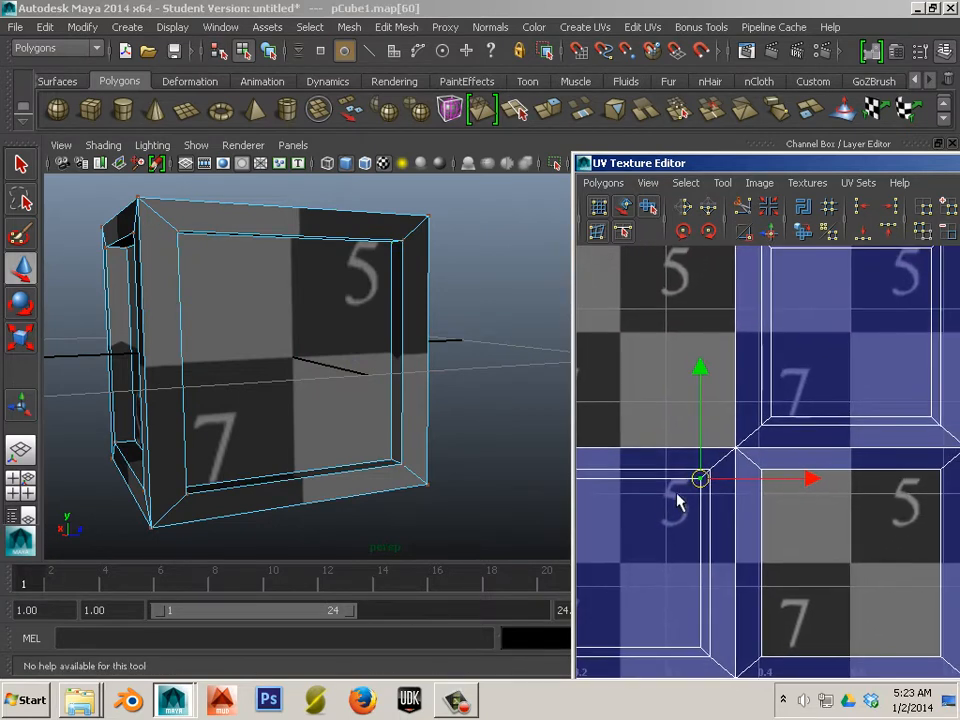
{"action": "middle_click_drag", "start_coordinate": [788, 445], "coordinate": [702, 529], "text": "alt"}
{"action": "right_click_drag", "start_coordinate": [703, 538], "coordinate": [729, 484]}
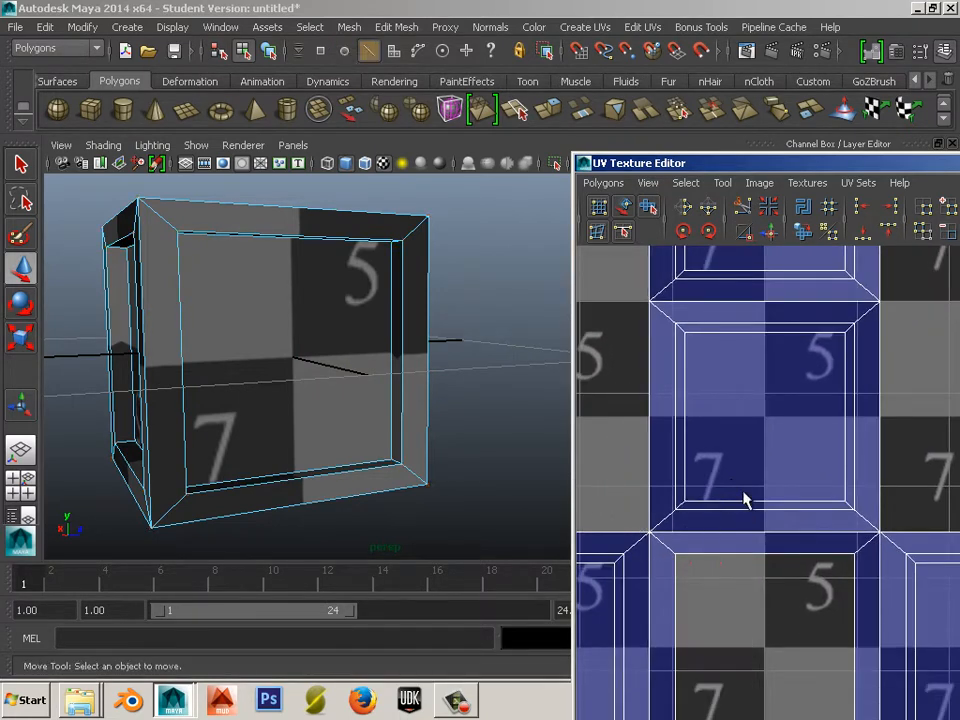
{"action": "left_click", "coordinate": [745, 515]}
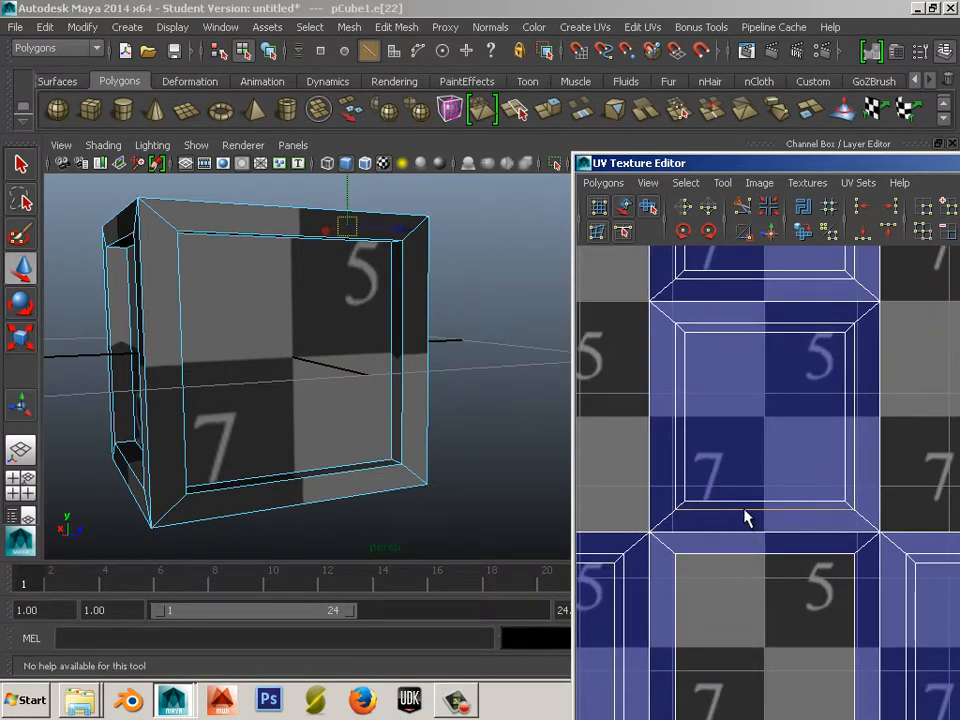
{"action": "left_click", "coordinate": [855, 480]}
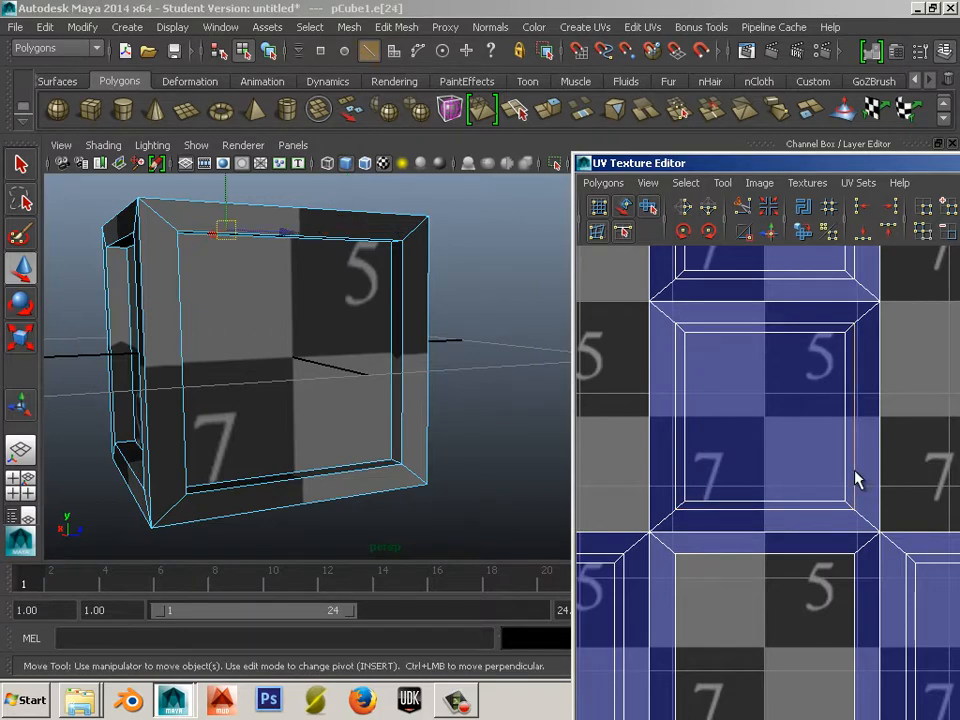
{"action": "left_click", "coordinate": [819, 514]}
Step: Select the edge loops around the rims of all the remaining recesses on the crate together
{"action": "left_click_drag", "start_coordinate": [378, 402], "coordinate": [426, 379], "text": "alt"}
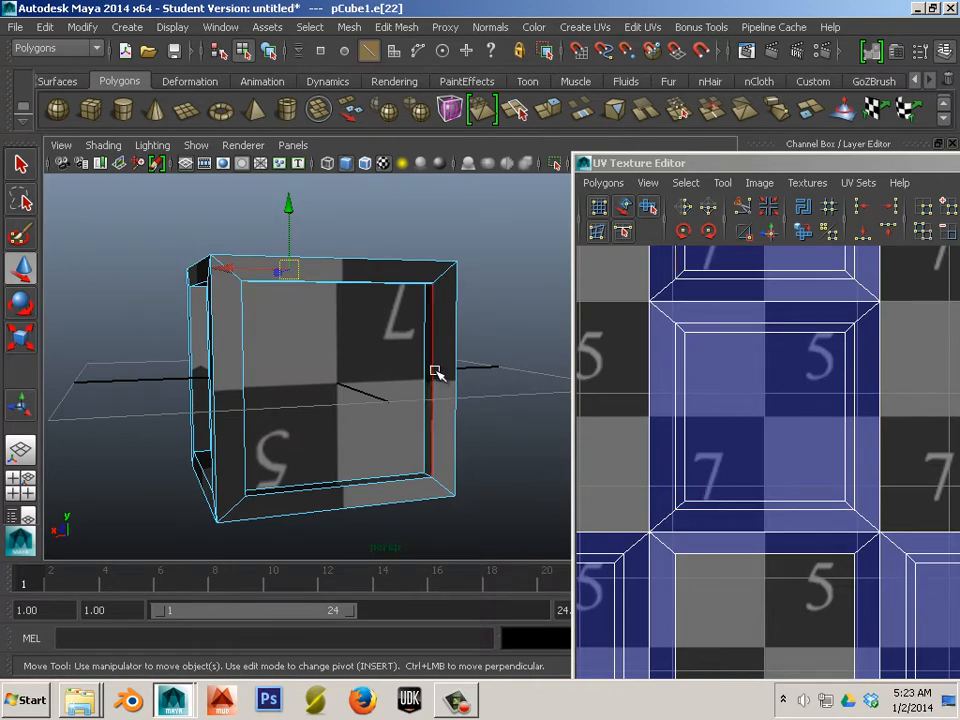
{"action": "double_click", "coordinate": [432, 374]}
{"action": "left_click_drag", "start_coordinate": [343, 388], "coordinate": [277, 365], "text": "alt"}
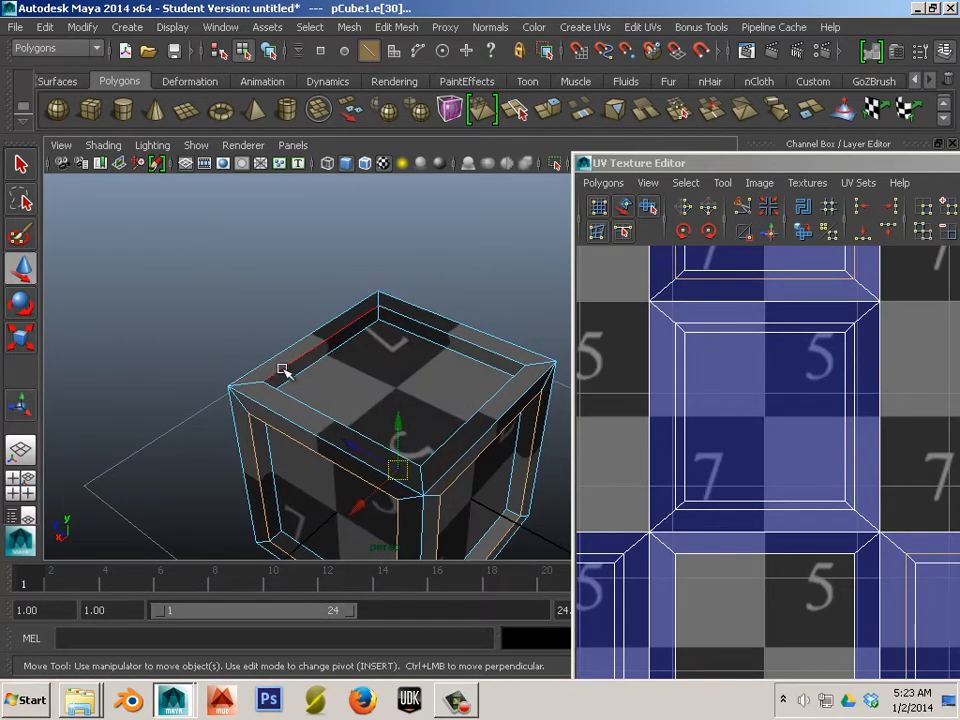
{"action": "double_click", "coordinate": [282, 370], "text": "shift"}
{"action": "left_click_drag", "start_coordinate": [156, 386], "coordinate": [400, 330], "text": "alt"}
{"action": "double_click", "coordinate": [416, 326], "text": "shift"}
{"action": "left_click_drag", "start_coordinate": [280, 428], "coordinate": [363, 405], "text": "alt"}
{"action": "left_click_drag", "start_coordinate": [437, 436], "coordinate": [239, 480], "text": "alt"}
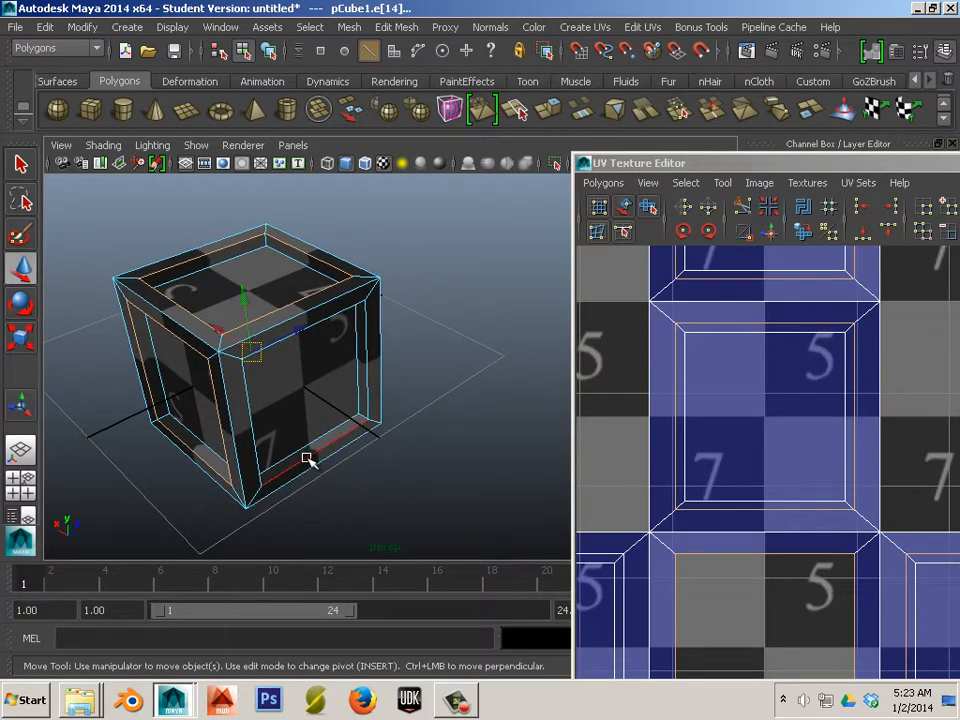
{"action": "left_click_drag", "start_coordinate": [399, 454], "coordinate": [471, 420], "text": "alt"}
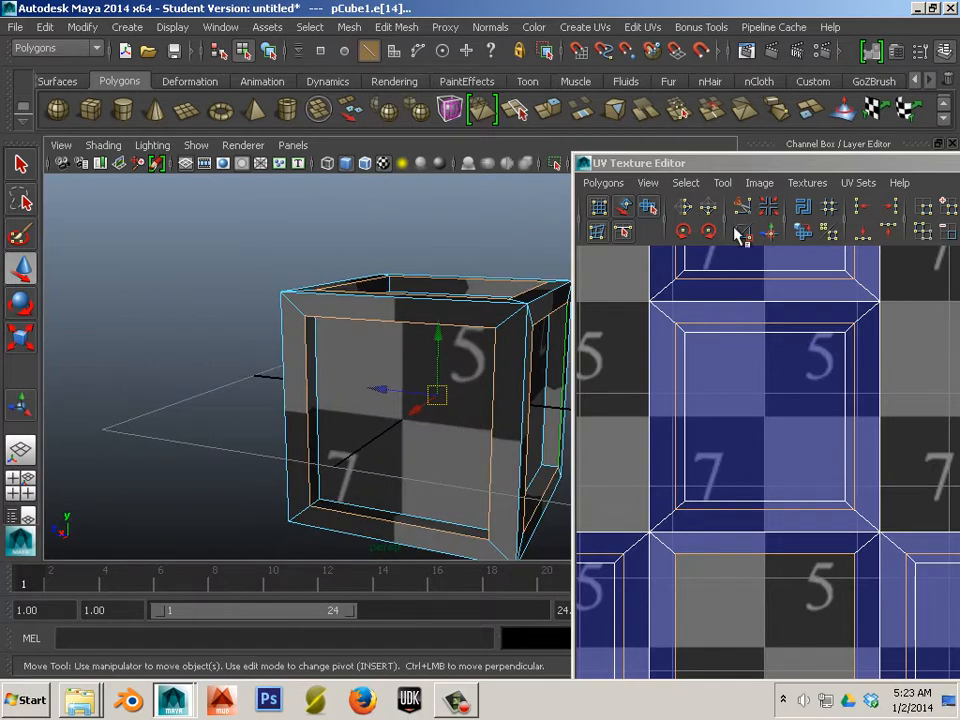
Step: Cut the UVs along the selected recess rims and move the outer frame shell off the checker texture to its left
{"action": "left_click_drag", "start_coordinate": [776, 167], "coordinate": [506, 45]}
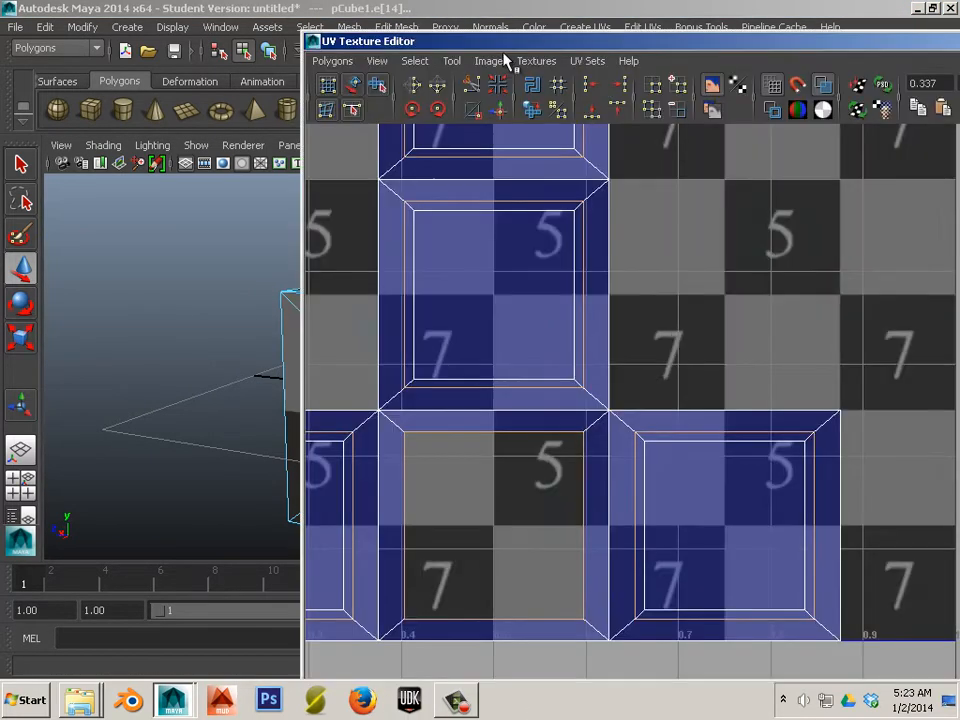
{"action": "scroll", "coordinate": [542, 261], "scroll_direction": "down", "scroll_amount": 3}
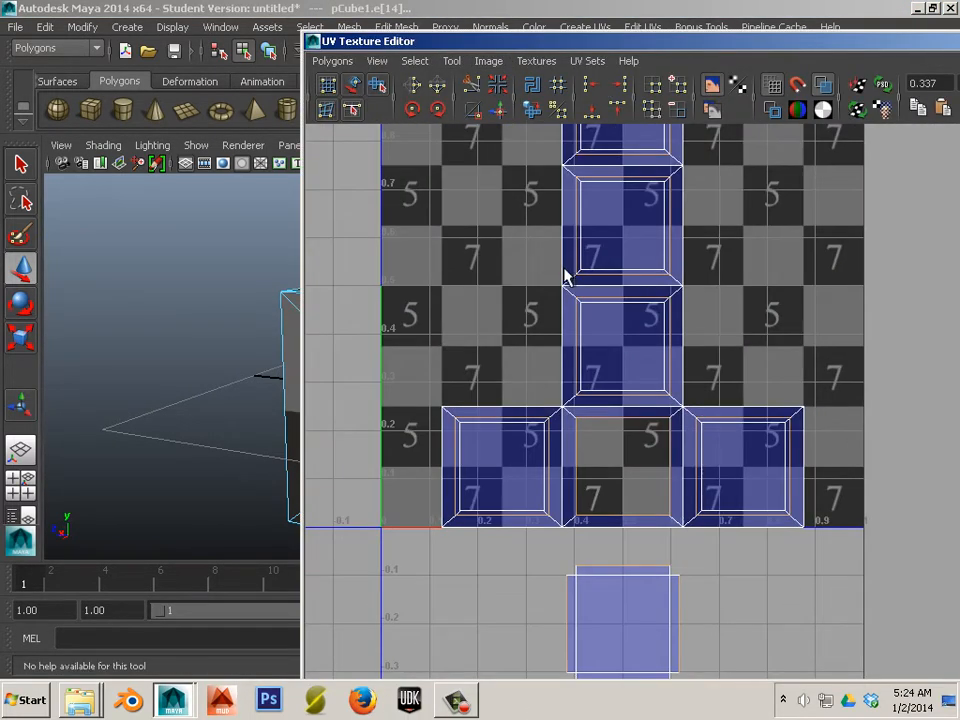
{"action": "right_click_drag", "start_coordinate": [568, 272], "coordinate": [612, 268]}
{"action": "left_click", "coordinate": [562, 285]}
{"action": "scroll", "coordinate": [758, 310], "scroll_direction": "down", "scroll_amount": 2}
{"action": "left_click_drag", "start_coordinate": [758, 318], "coordinate": [493, 315]}
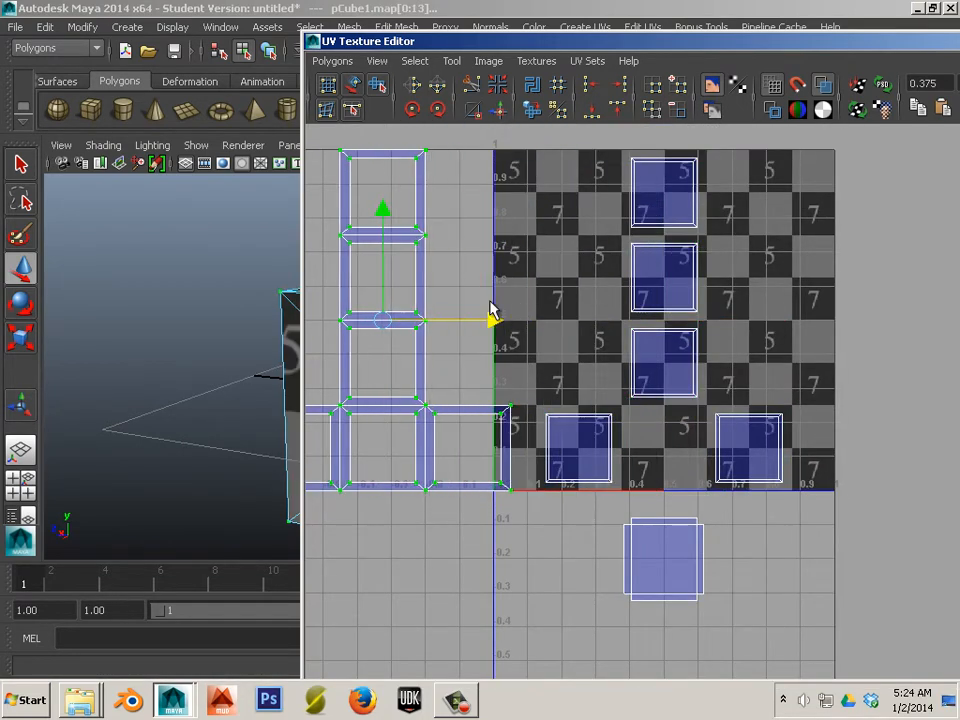
{"action": "middle_click_drag", "start_coordinate": [476, 414], "coordinate": [630, 362], "text": "alt"}
{"action": "left_click_drag", "start_coordinate": [645, 286], "coordinate": [603, 287]}
{"action": "left_click", "coordinate": [613, 335]}
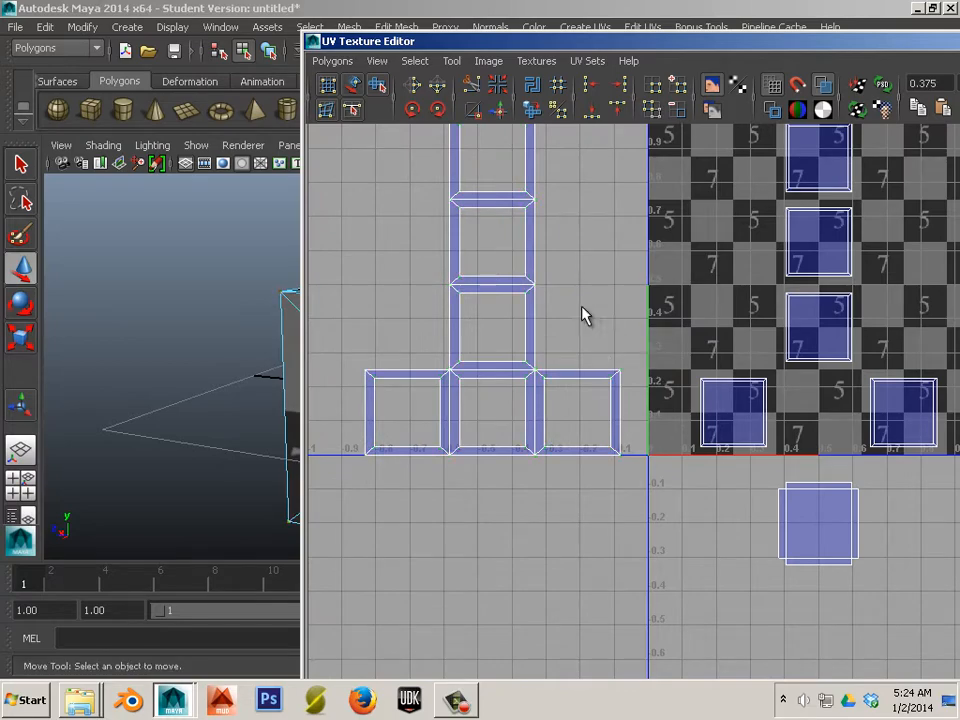
Step: Select the four short diagonal corner edges of the lower-left recess shell and cut the UVs along them
{"action": "middle_click_drag", "start_coordinate": [665, 298], "coordinate": [689, 269], "text": "alt"}
{"action": "scroll", "coordinate": [540, 343], "scroll_direction": "up", "scroll_amount": 3}
{"action": "scroll", "coordinate": [645, 311], "scroll_direction": "up", "scroll_amount": 3}
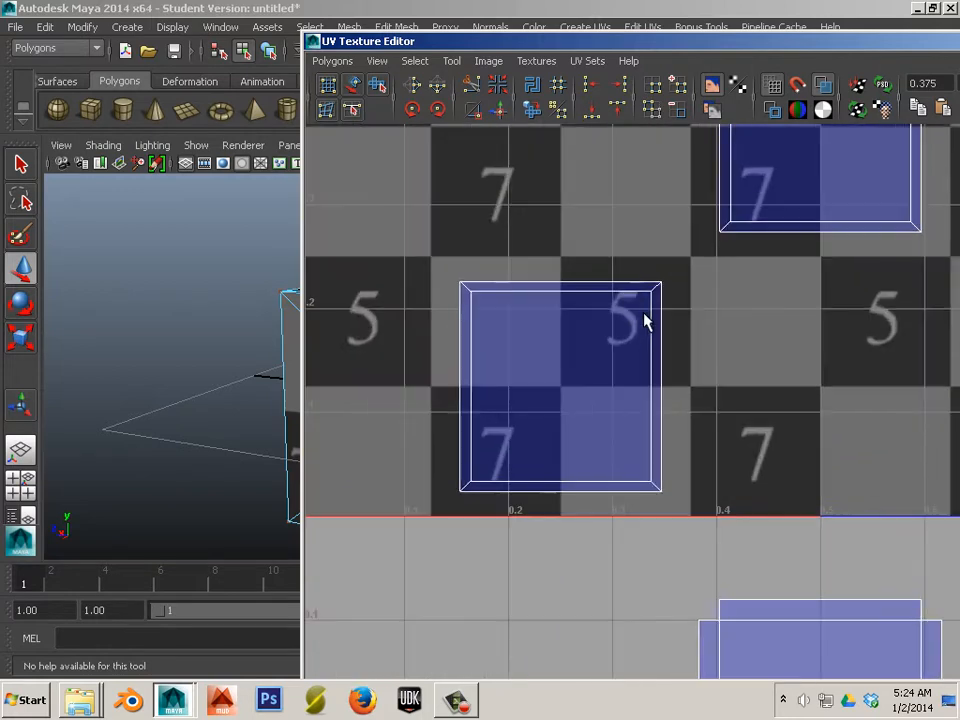
{"action": "scroll", "coordinate": [652, 293], "scroll_direction": "up", "scroll_amount": 2}
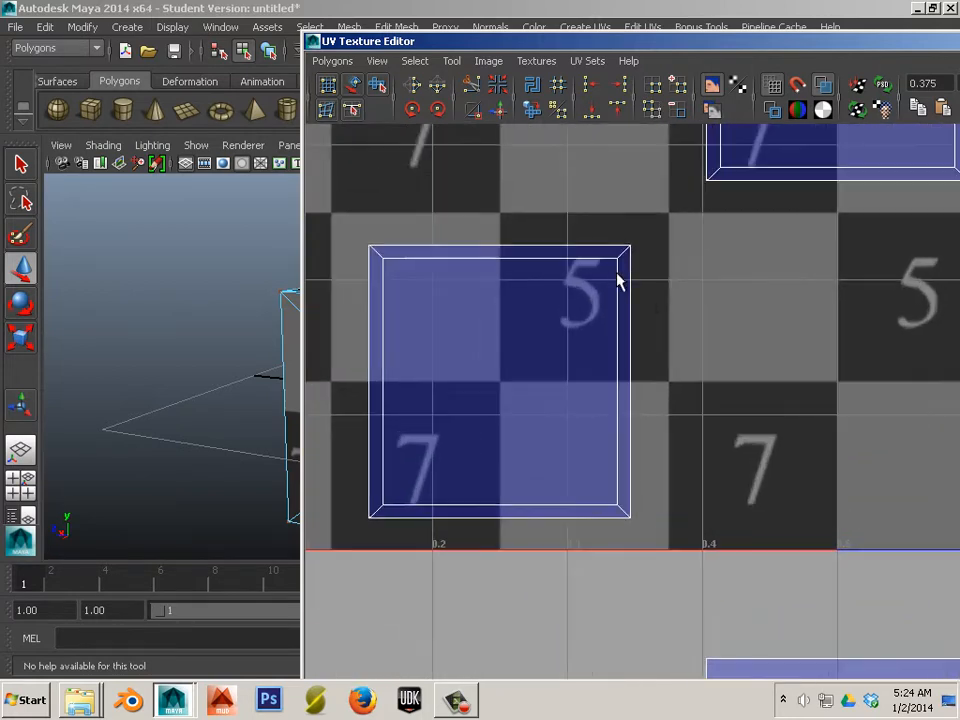
{"action": "middle_click_drag", "start_coordinate": [619, 279], "coordinate": [722, 328], "text": "alt"}
{"action": "right_click_drag", "start_coordinate": [722, 318], "coordinate": [735, 305]}
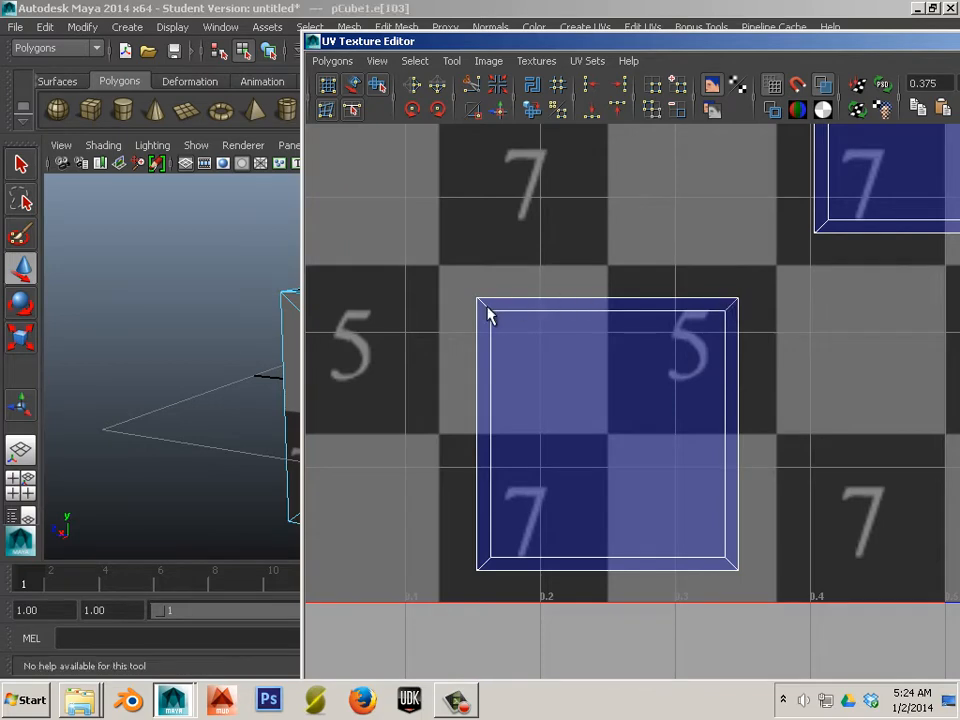
{"action": "left_click", "coordinate": [496, 457]}
{"action": "middle_click_drag", "start_coordinate": [491, 333], "coordinate": [570, 396], "text": "alt"}
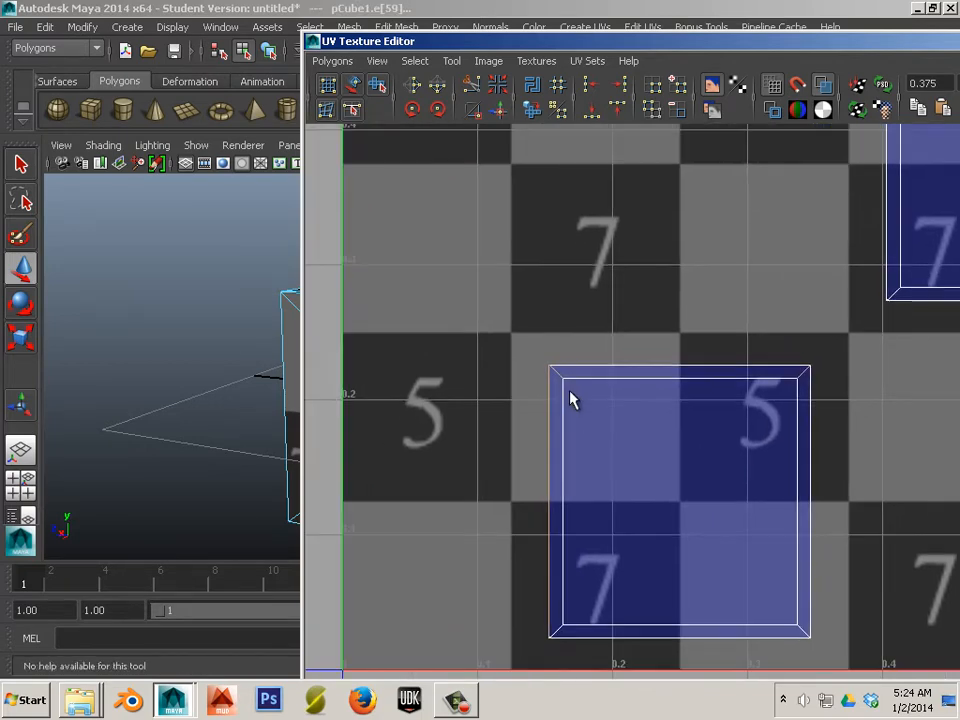
{"action": "scroll", "coordinate": [570, 396], "scroll_direction": "up", "scroll_amount": 1}
{"action": "left_click", "coordinate": [491, 372]}
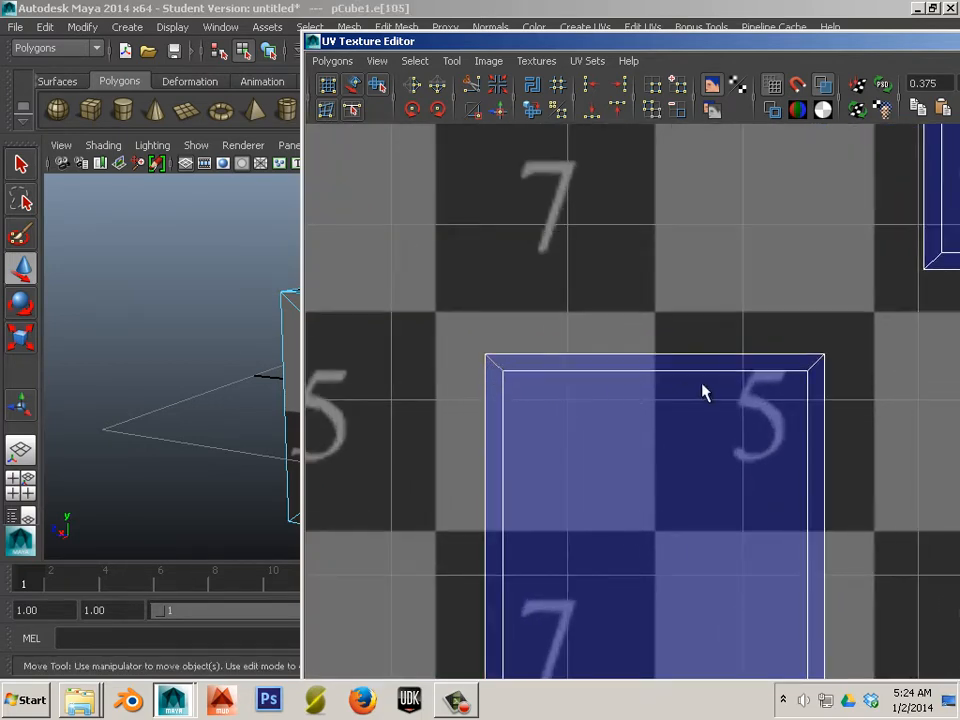
{"action": "left_click", "coordinate": [814, 366], "text": "shift"}
{"action": "middle_click_drag", "start_coordinate": [816, 375], "coordinate": [748, 156], "text": "alt"}
{"action": "scroll", "coordinate": [744, 389], "scroll_direction": "down", "scroll_amount": 1}
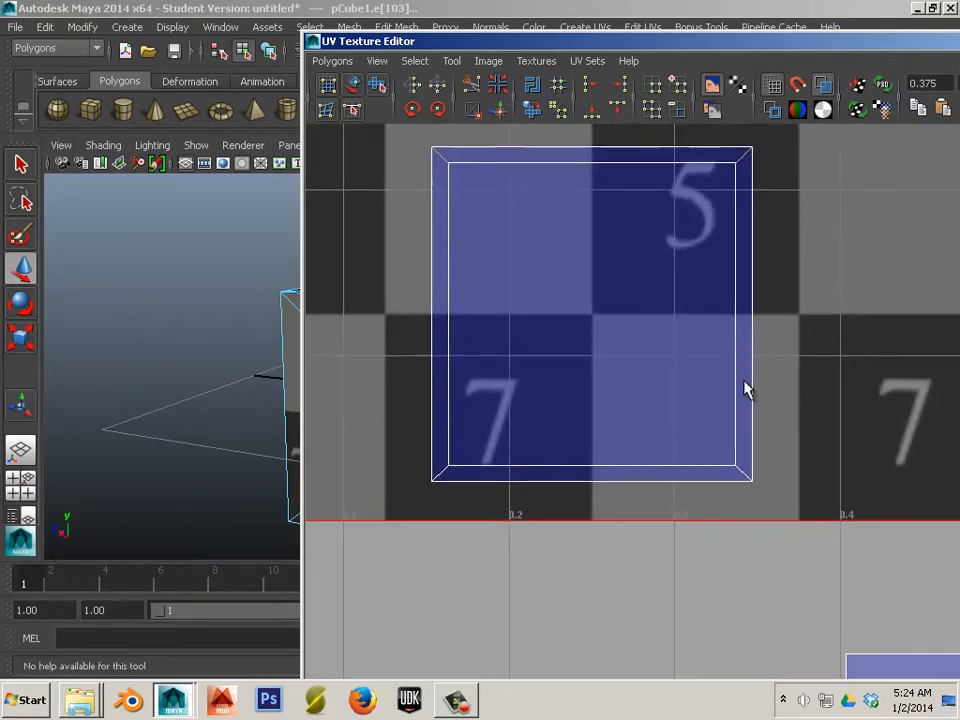
{"action": "left_click", "coordinate": [713, 482]}
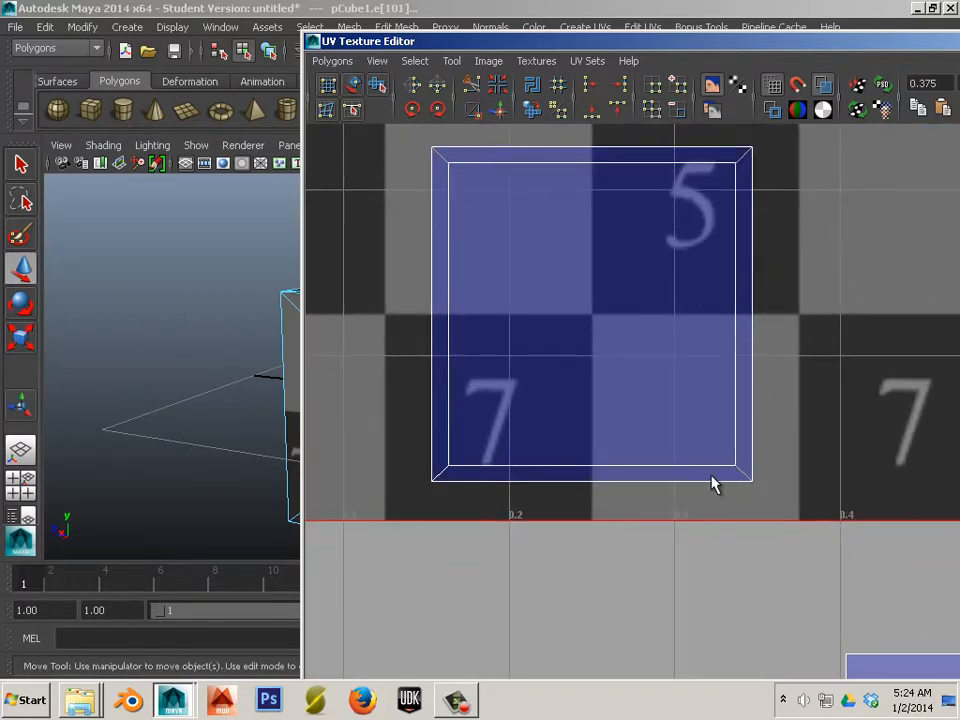
{"action": "left_click", "coordinate": [436, 470], "text": "shift"}
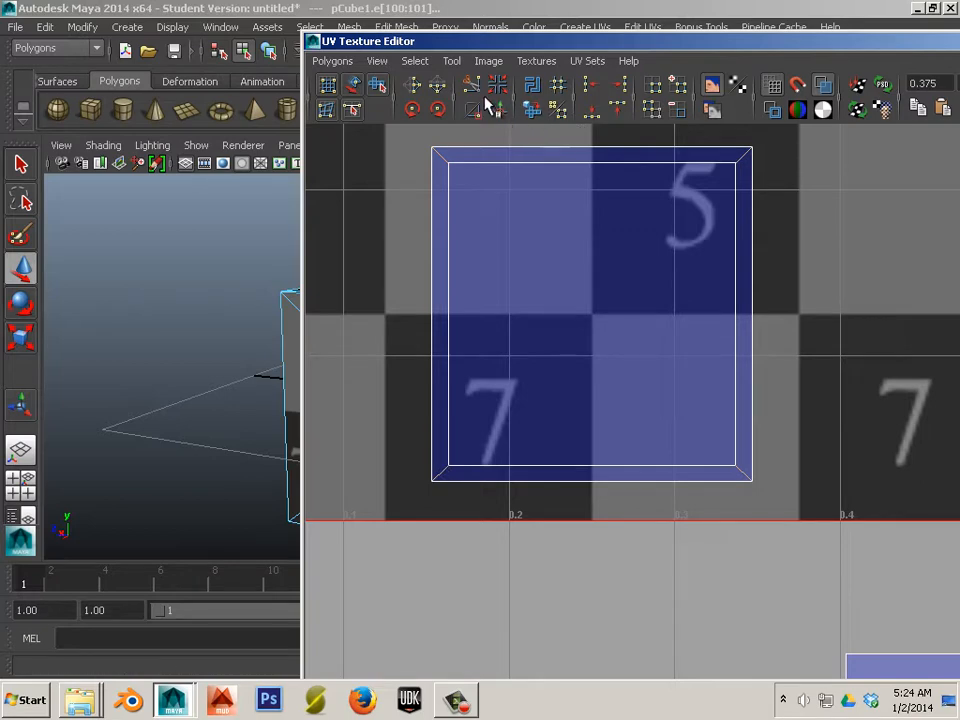
Step: Select the diagonal corner edges of the lowest attached-column recess shell above the bottom row and cut the UVs along them
{"action": "middle_click_drag", "start_coordinate": [760, 252], "coordinate": [505, 501], "text": "alt"}
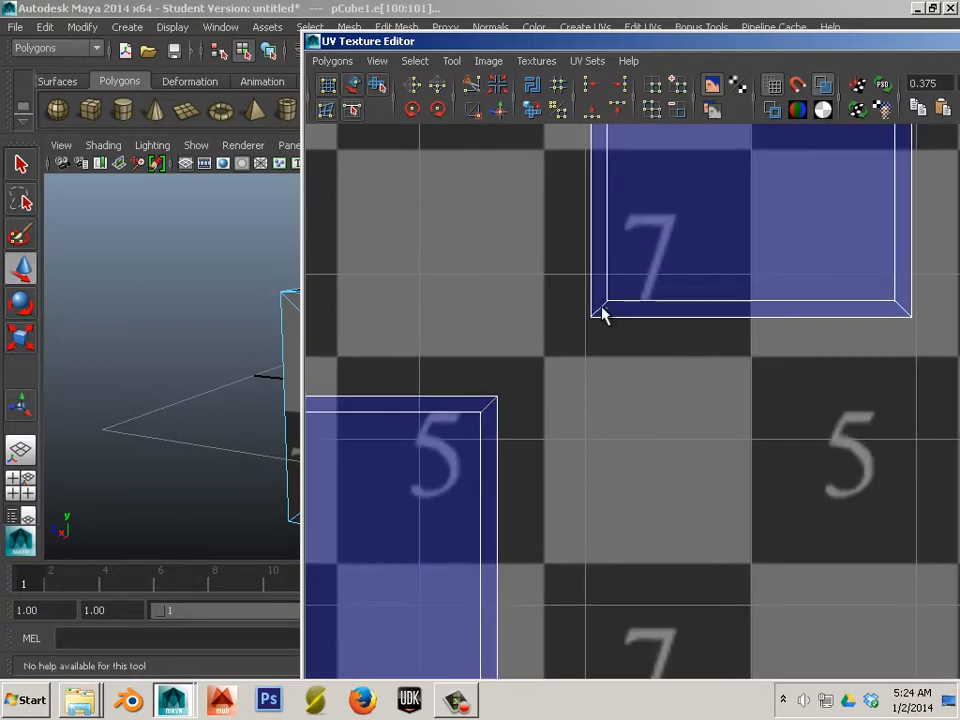
{"action": "left_click", "coordinate": [640, 313]}
{"action": "left_click", "coordinate": [886, 300], "text": "shift"}
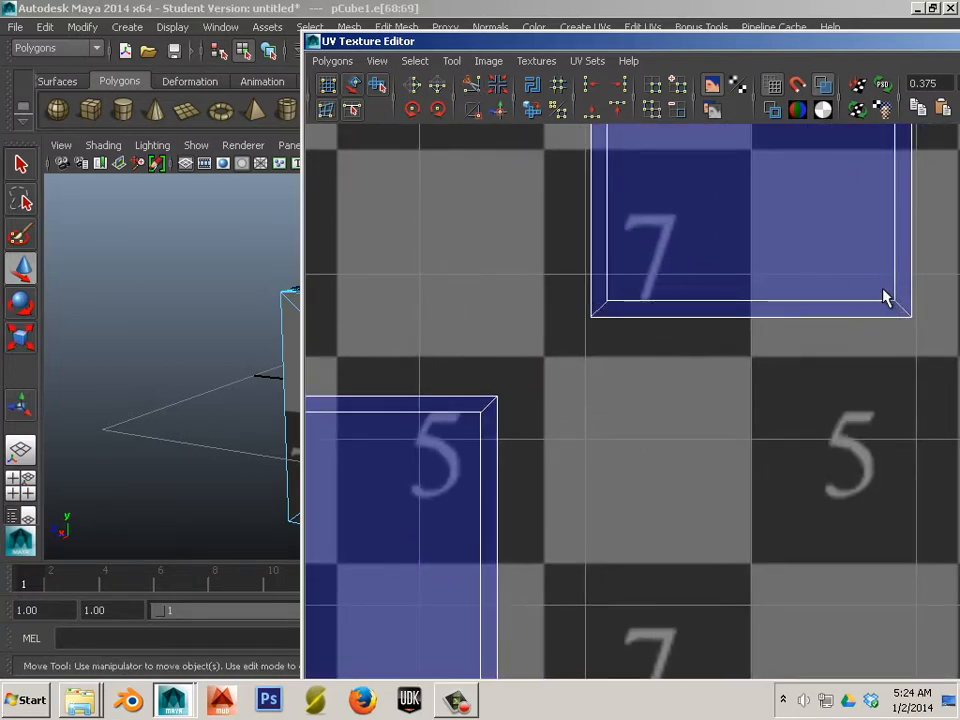
{"action": "middle_click_drag", "start_coordinate": [800, 300], "coordinate": [752, 537], "text": "alt"}
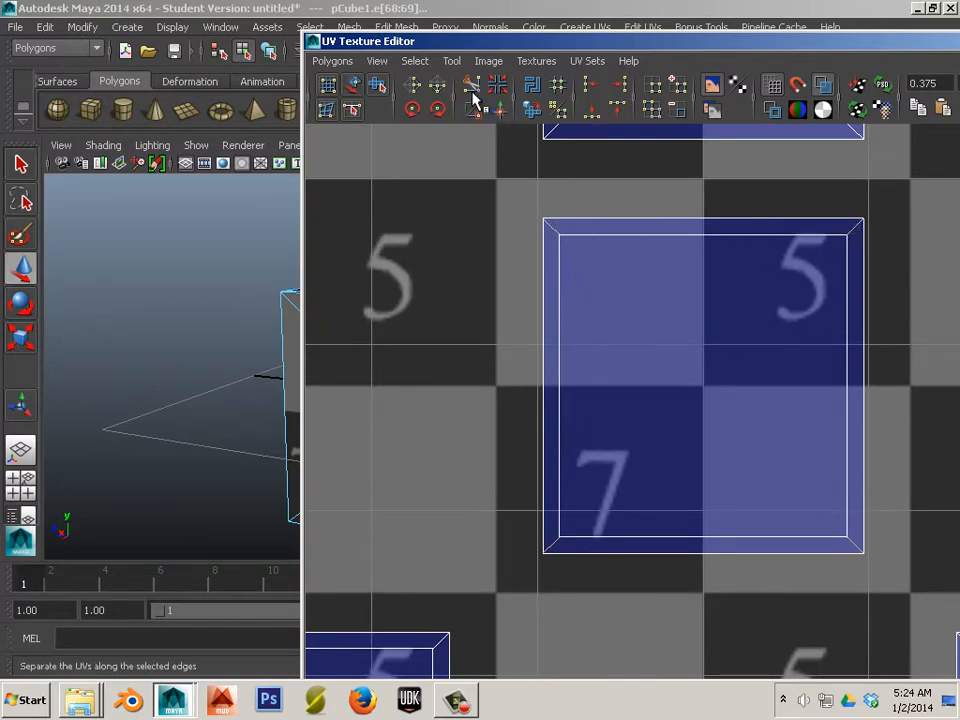
{"action": "middle_click_drag", "start_coordinate": [652, 166], "coordinate": [574, 420], "text": "alt"}
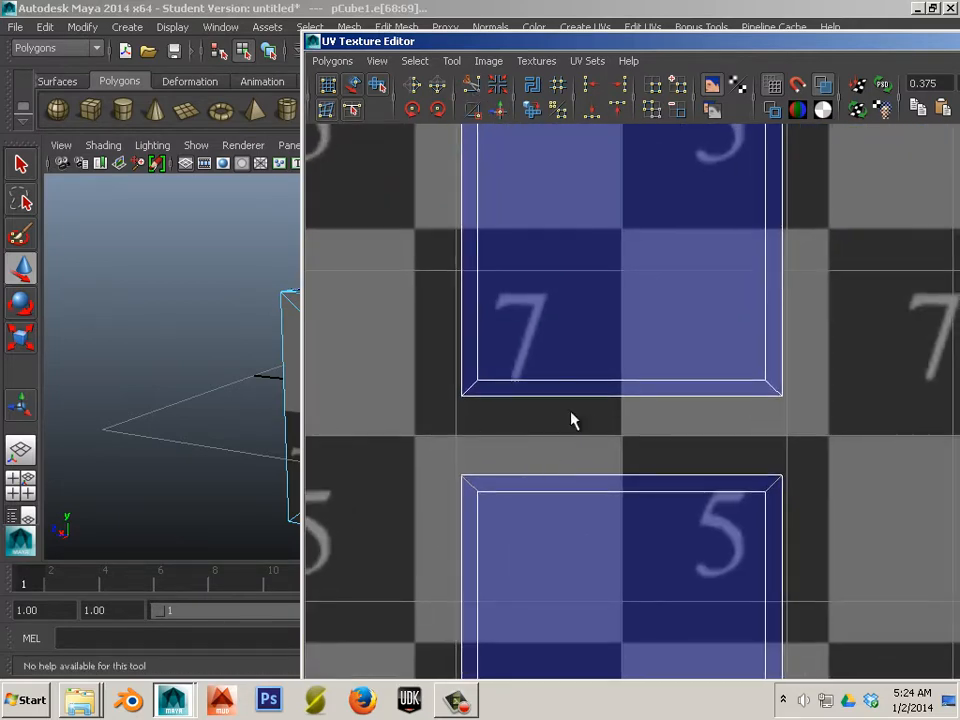
Step: Try to cut the UVs along the four diagonal corner edges of the middle recess shell in the column
{"action": "left_click", "coordinate": [476, 387]}
{"action": "left_click", "coordinate": [771, 388], "text": "shift"}
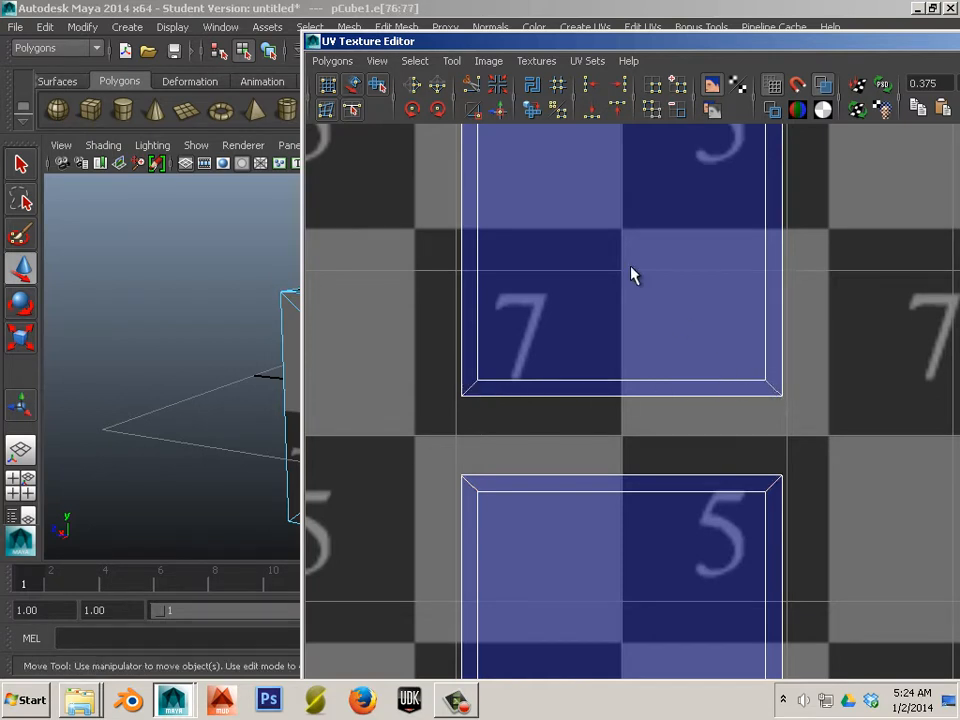
{"action": "middle_click_drag", "start_coordinate": [547, 331], "coordinate": [488, 277], "text": "alt"}
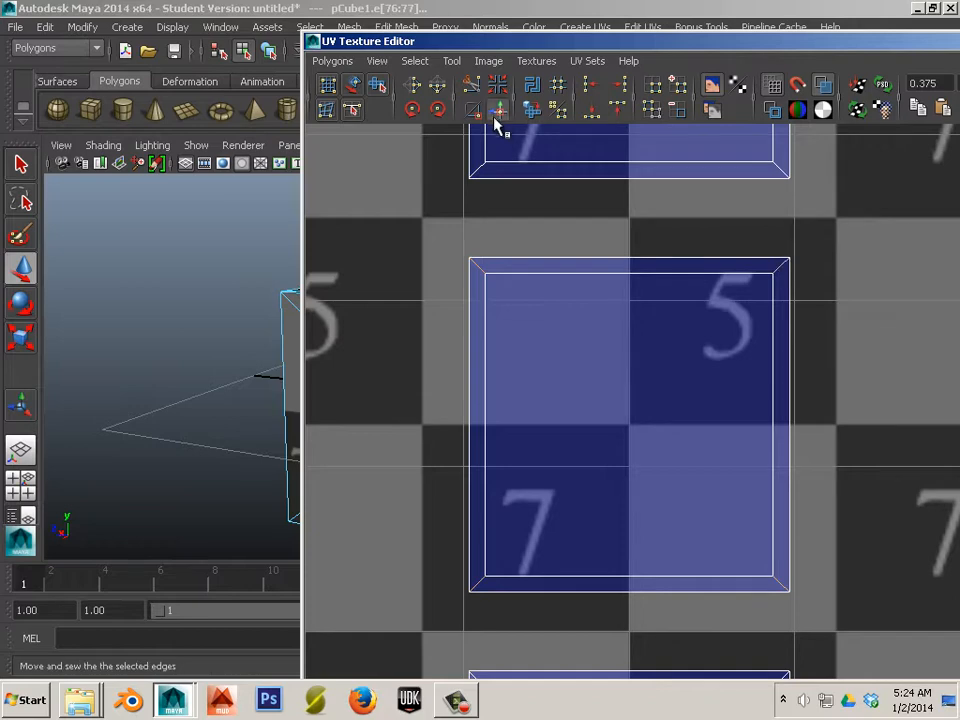
{"action": "left_click", "coordinate": [497, 112]}
Step: Select the four diagonal corner edges of the topmost recess shell in the column
{"action": "middle_click_drag", "start_coordinate": [519, 280], "coordinate": [515, 477], "text": "alt"}
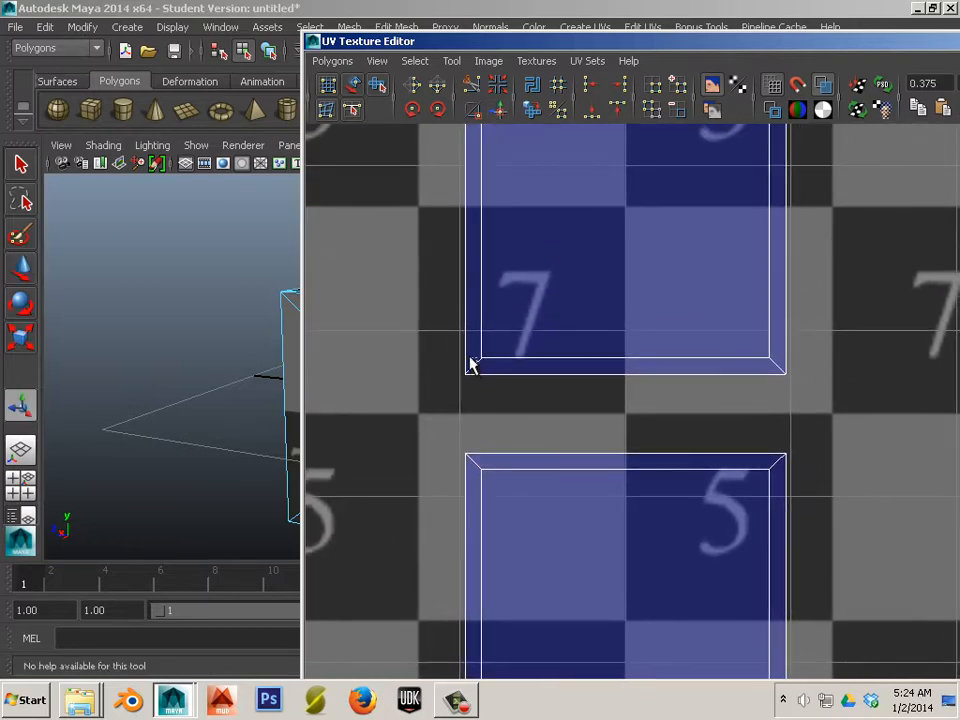
{"action": "left_click", "coordinate": [710, 375]}
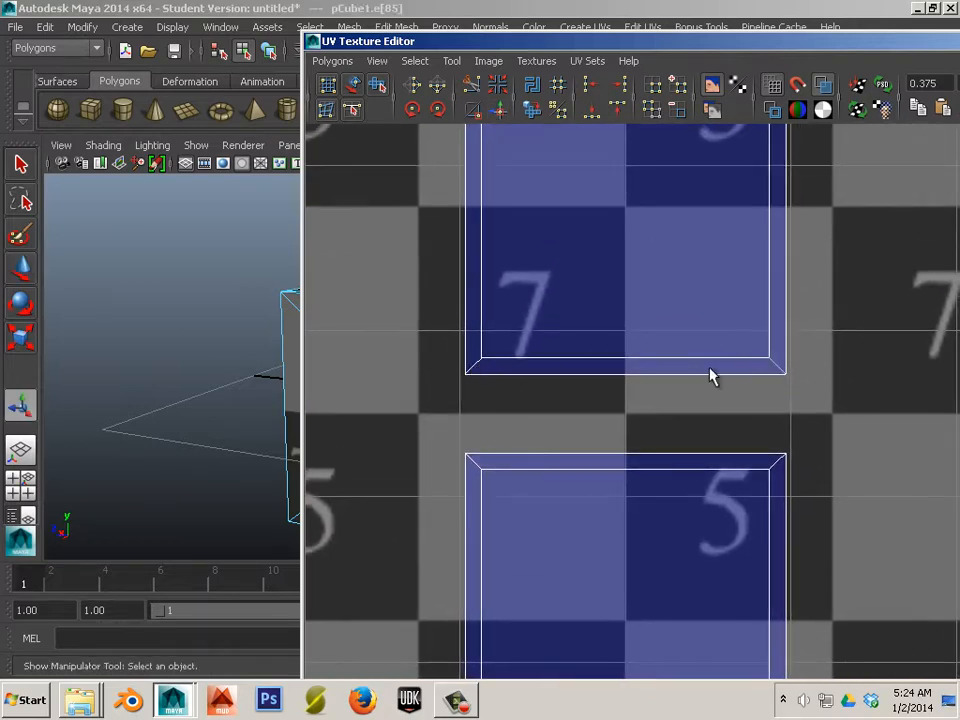
{"action": "left_click", "coordinate": [476, 363], "text": "shift"}
{"action": "middle_click_drag", "start_coordinate": [669, 180], "coordinate": [648, 397], "text": "alt"}
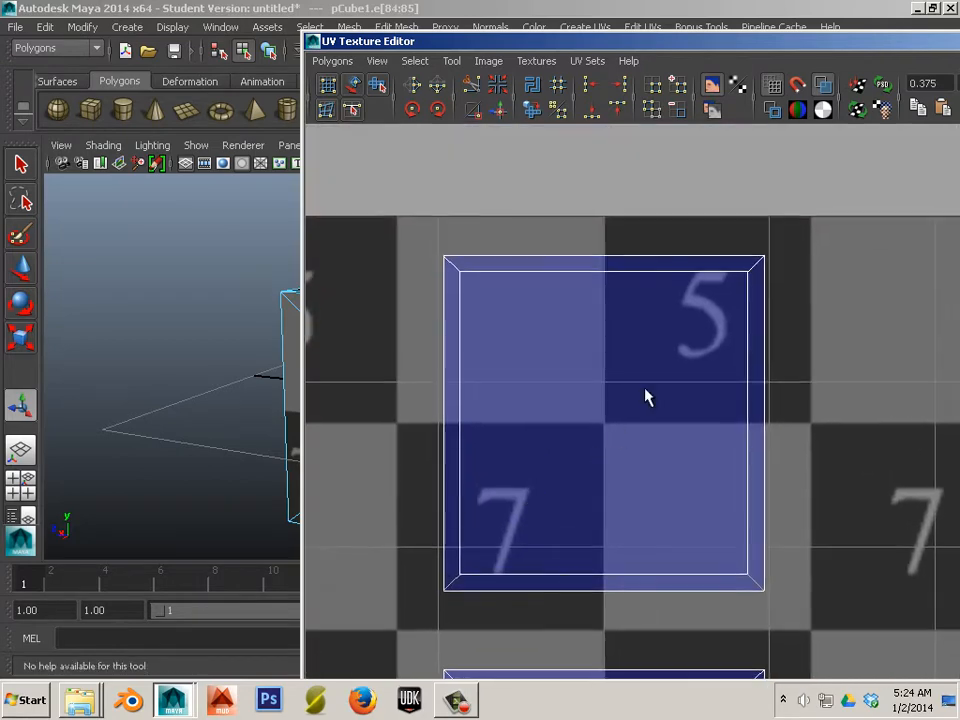
{"action": "key", "text": "t"}
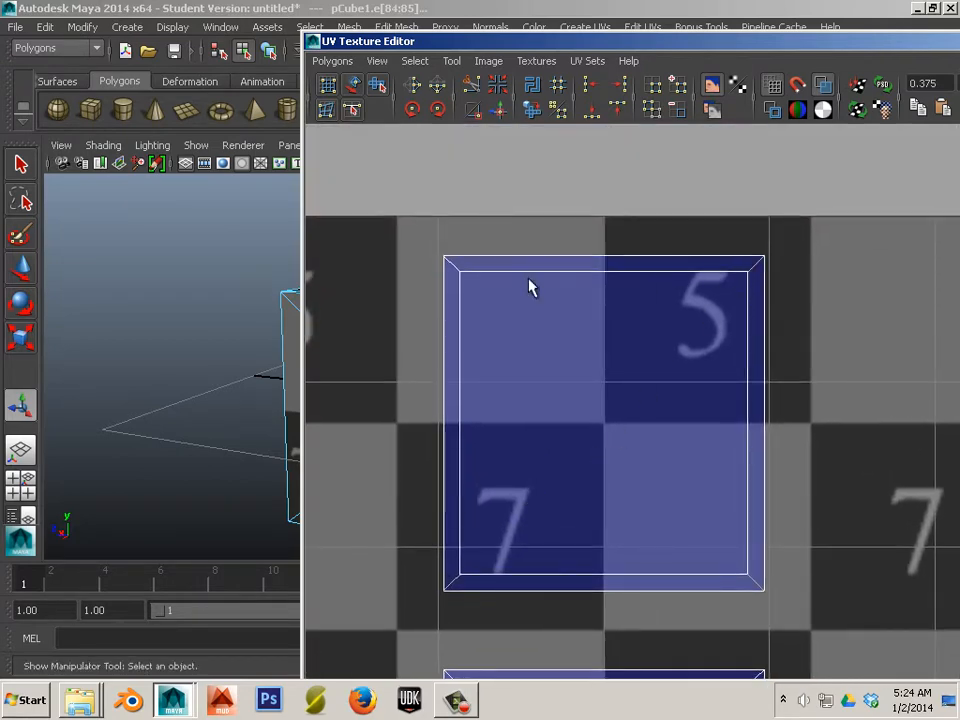
{"action": "left_click", "coordinate": [533, 112]}
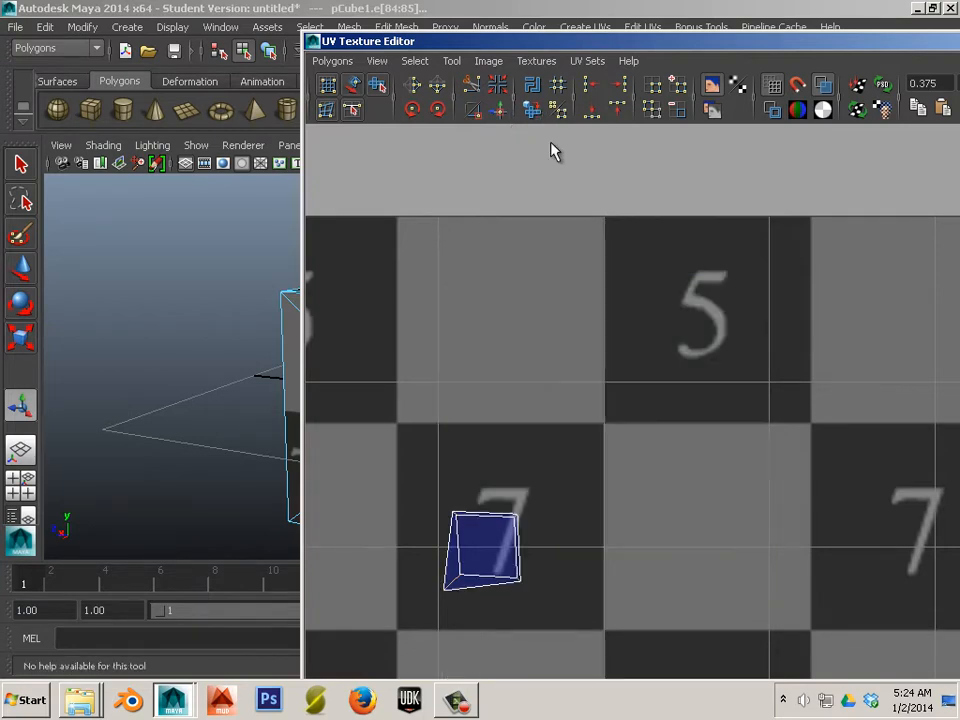
{"action": "key", "text": "ctrl+z"}
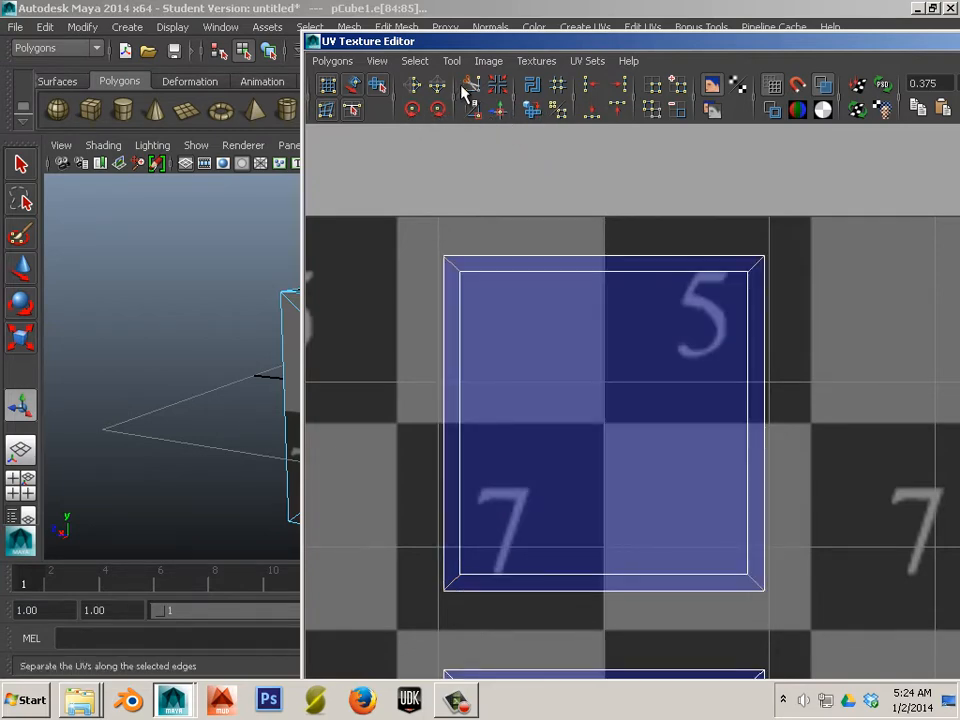
Step: Cut the topmost recess shell along its selected corner edges, and select and cut the diagonal corner edges of the lower-right recess shell
{"action": "scroll", "coordinate": [775, 378], "scroll_direction": "down", "scroll_amount": 4}
{"action": "middle_click_drag", "start_coordinate": [610, 388], "coordinate": [432, 196], "text": "alt"}
{"action": "scroll", "coordinate": [711, 480], "scroll_direction": "down", "scroll_amount": 3}
{"action": "middle_click_drag", "start_coordinate": [682, 568], "coordinate": [744, 409], "text": "alt"}
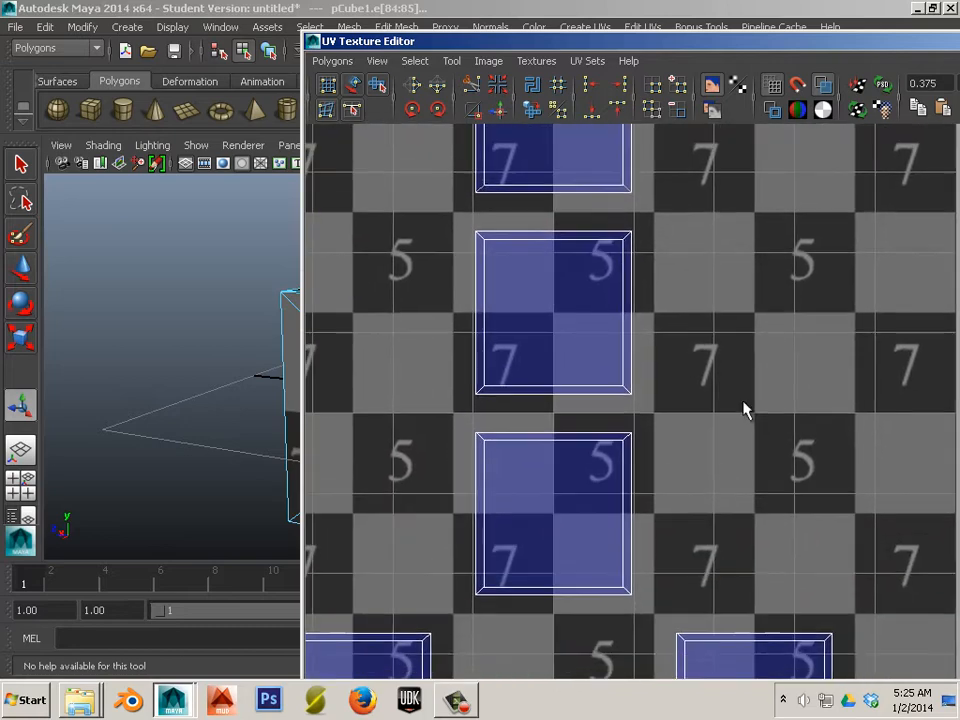
{"action": "middle_click_drag", "start_coordinate": [660, 229], "coordinate": [648, 249], "text": "alt"}
{"action": "scroll", "coordinate": [716, 274], "scroll_direction": "down", "scroll_amount": 2}
{"action": "middle_click_drag", "start_coordinate": [763, 447], "coordinate": [705, 319], "text": "alt"}
{"action": "scroll", "coordinate": [700, 380], "scroll_direction": "up", "scroll_amount": 5}
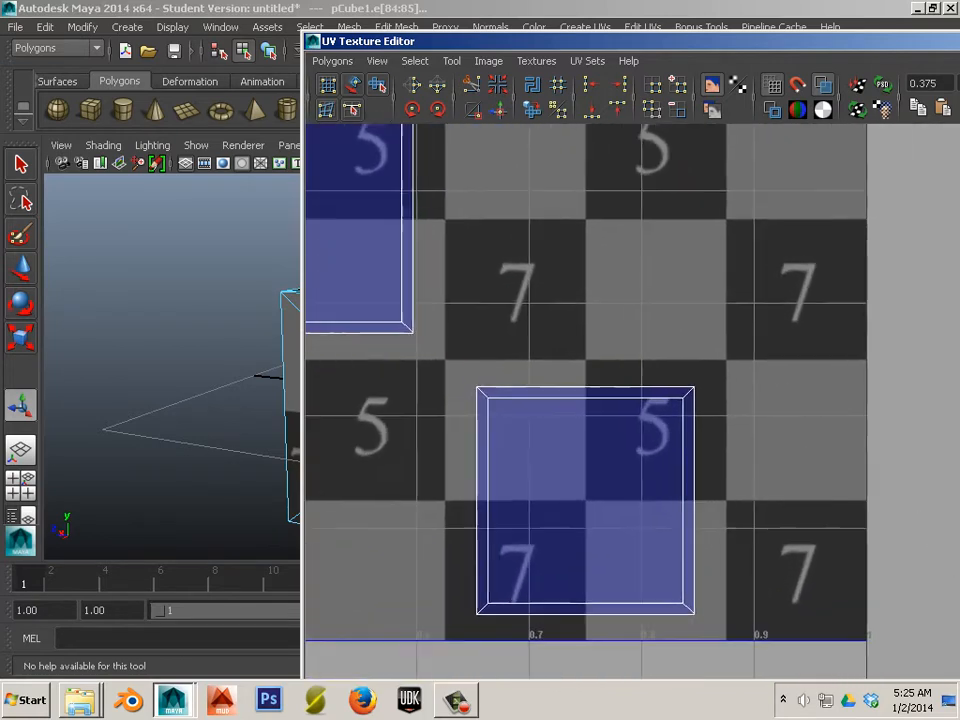
{"action": "left_click", "coordinate": [681, 388]}
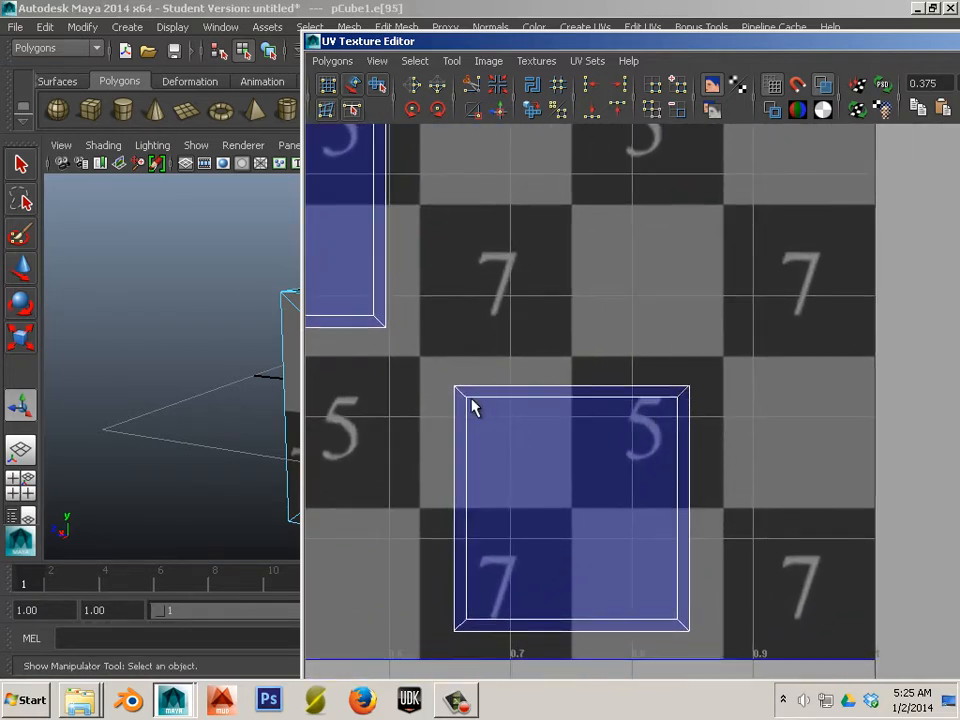
{"action": "left_click", "coordinate": [682, 627]}
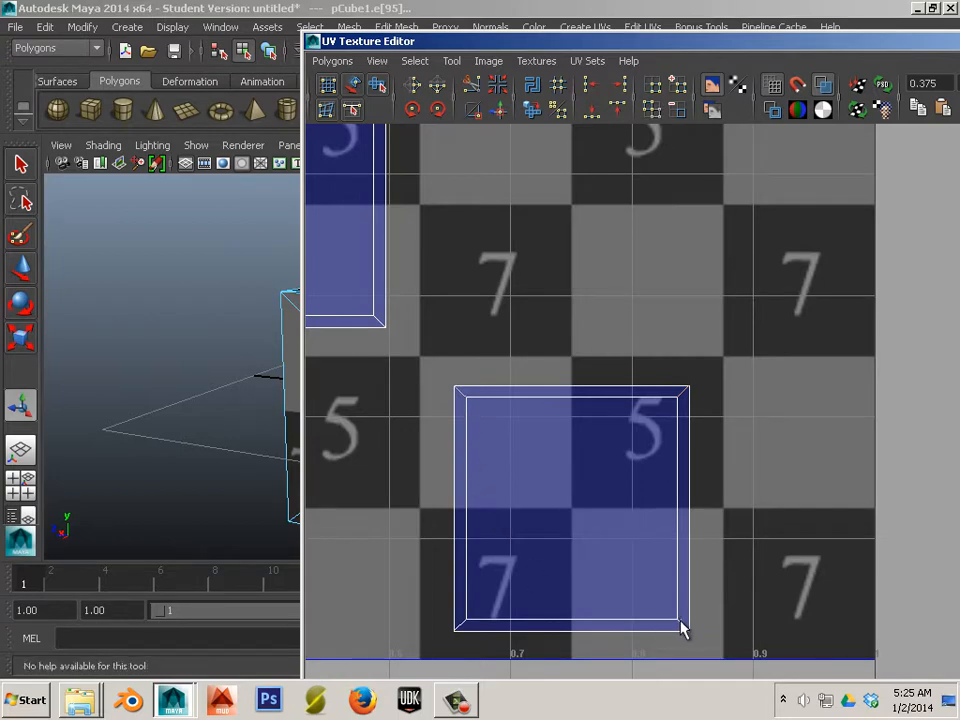
{"action": "left_click", "coordinate": [456, 628], "text": "shift"}
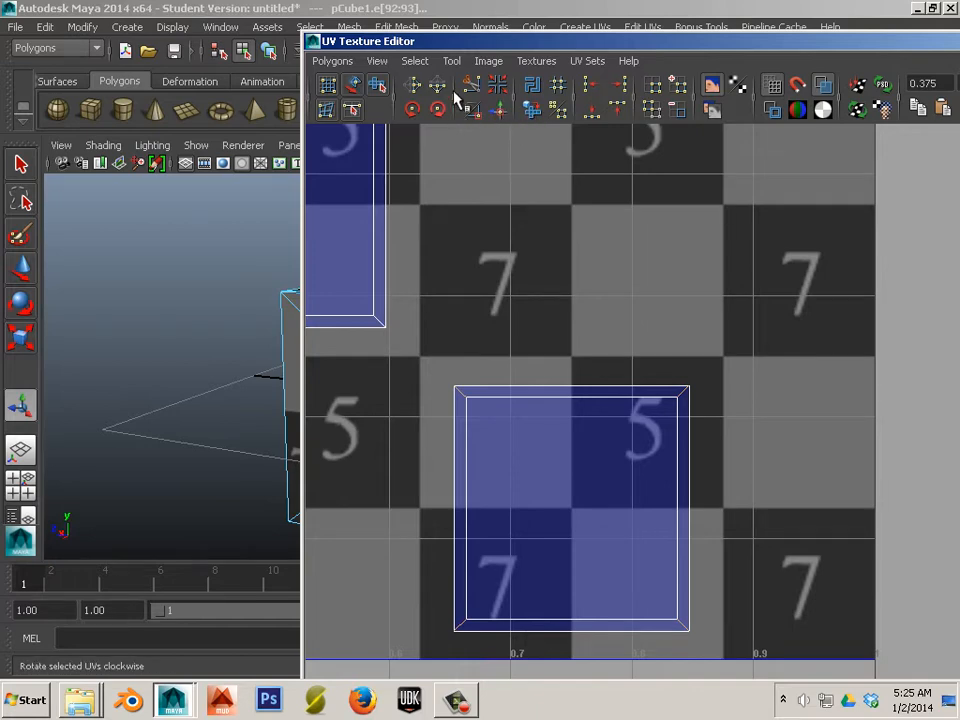
{"action": "key", "text": "a"}
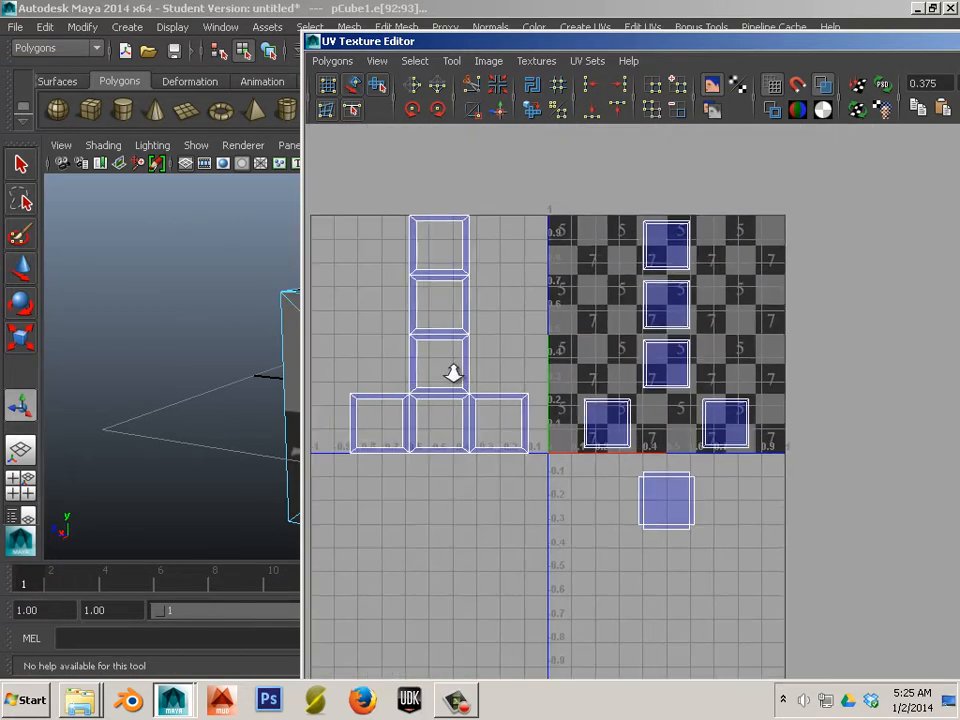
Step: Select the UVs of all the recess shells, excluding the outer frame shell, and unfold them
{"action": "right_click_drag", "start_coordinate": [697, 398], "coordinate": [730, 413]}
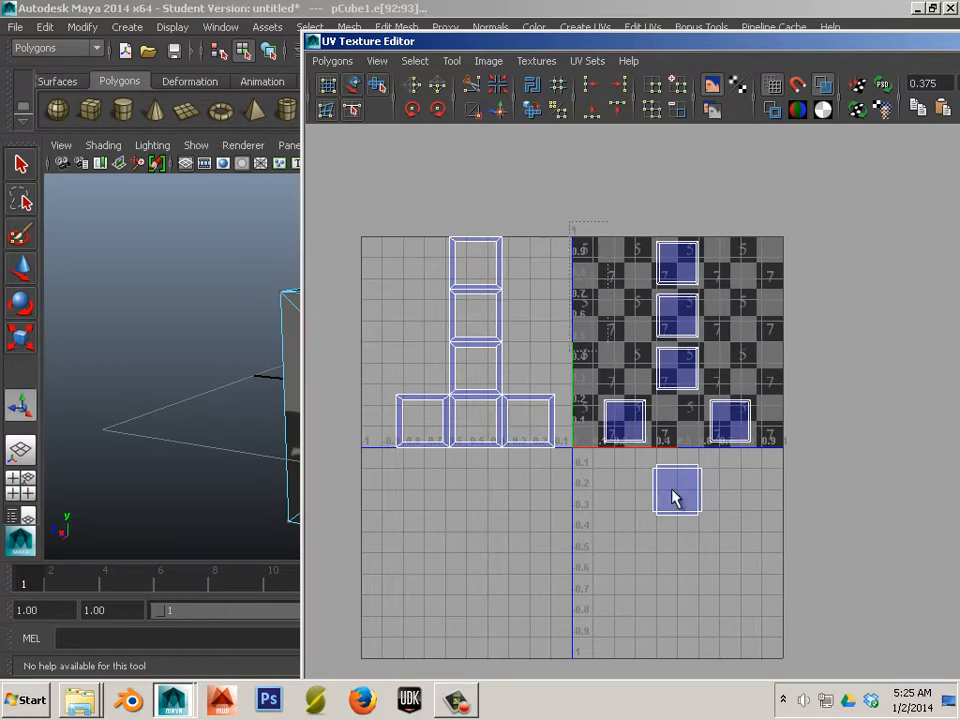
{"action": "left_click_drag", "start_coordinate": [787, 592], "coordinate": [787, 587]}
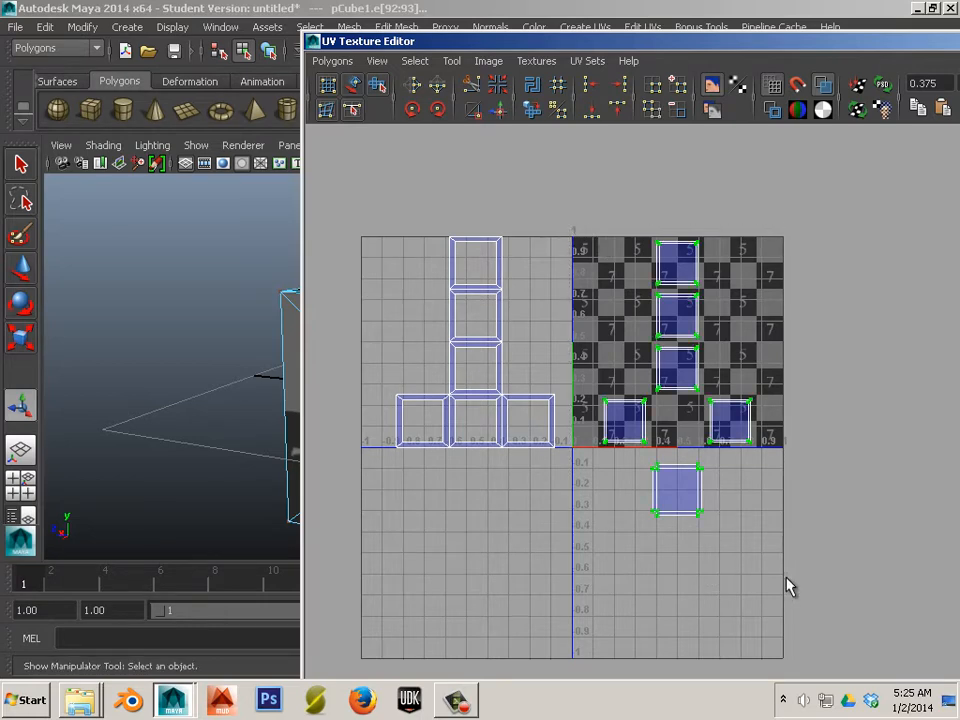
{"action": "left_click", "coordinate": [532, 109]}
{"action": "left_click", "coordinate": [597, 380]}
{"action": "scroll", "coordinate": [597, 398], "scroll_direction": "up", "scroll_amount": 3}
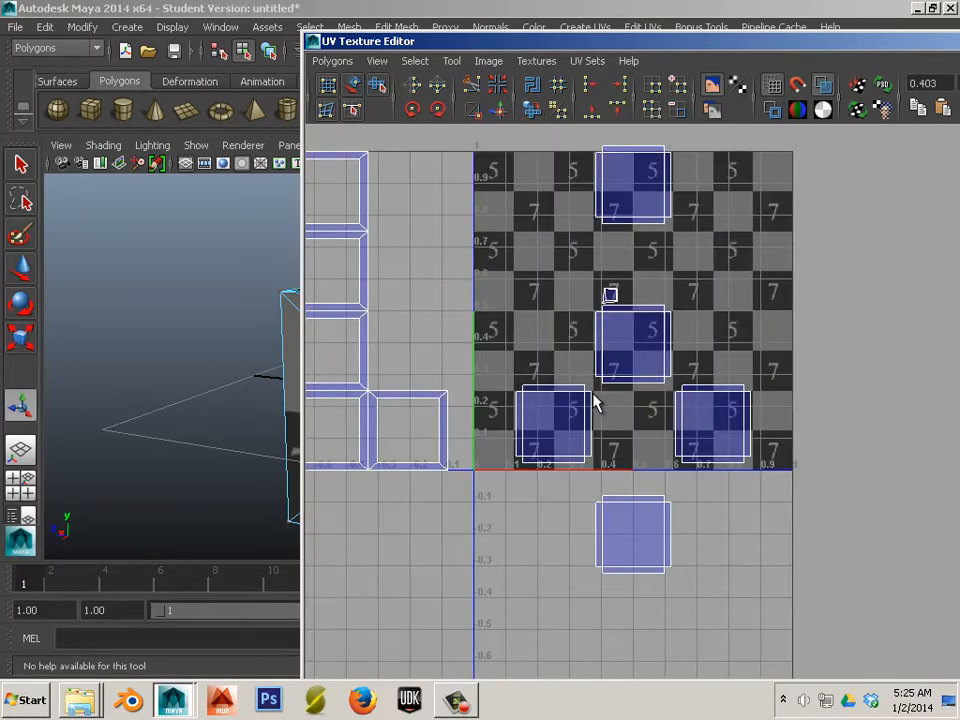
Step: Select all the crate's UVs and run Layout to arrange the frame and recess shells inside the texture square
{"action": "scroll", "coordinate": [596, 402], "scroll_direction": "down", "scroll_amount": 3}
{"action": "right_click_drag", "start_coordinate": [660, 386], "coordinate": [718, 377]}
{"action": "left_click_drag", "start_coordinate": [428, 237], "coordinate": [840, 640]}
{"action": "left_click", "coordinate": [345, 62]}
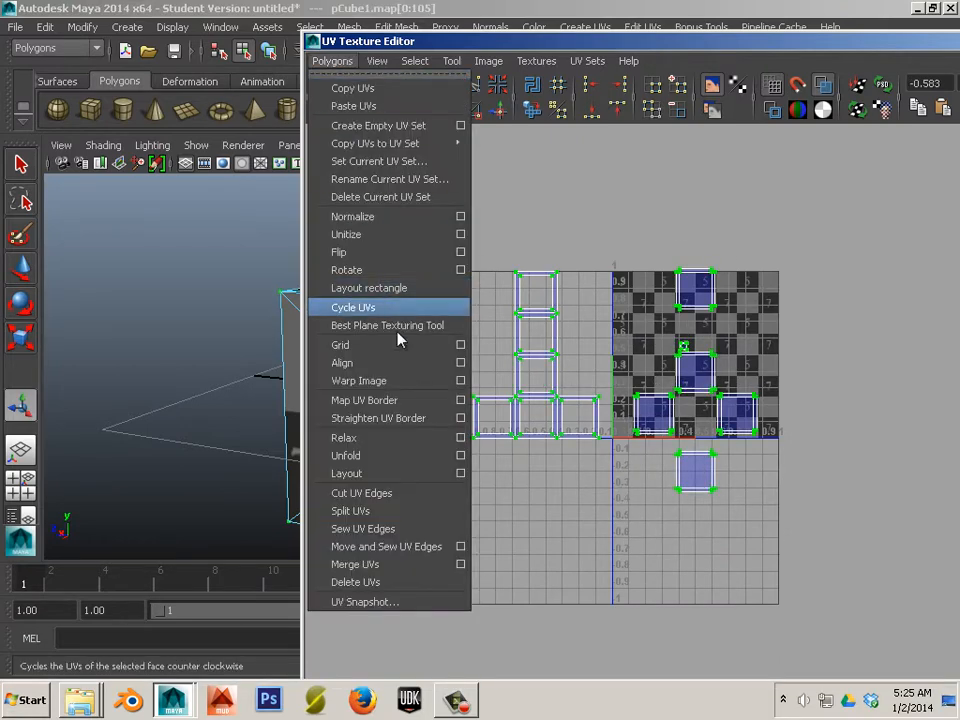
{"action": "left_click", "coordinate": [386, 473]}
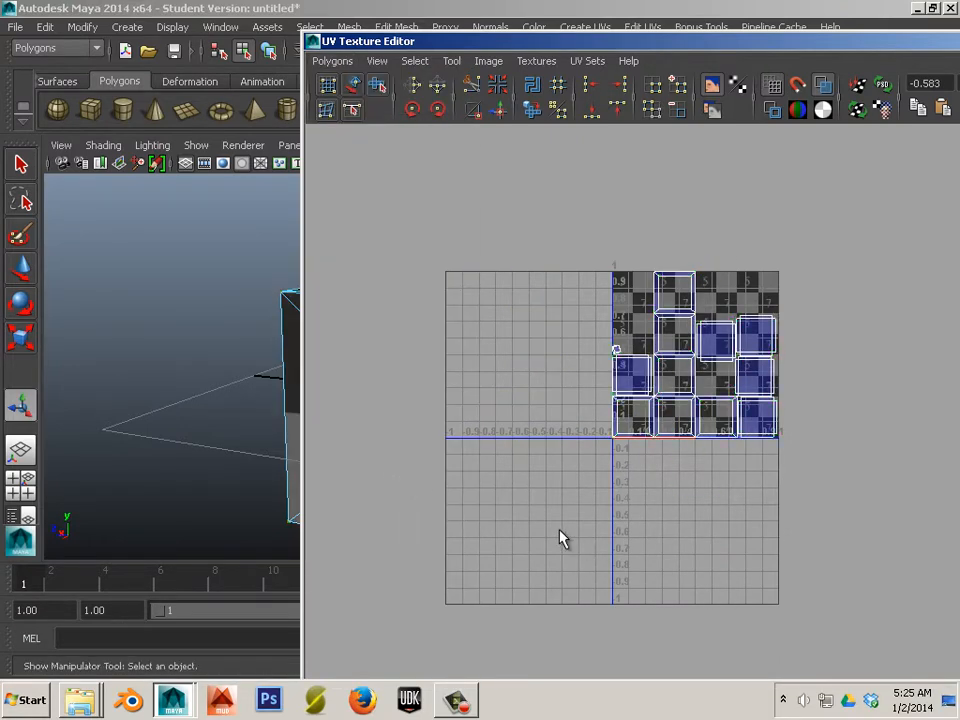
{"action": "scroll", "coordinate": [560, 538], "scroll_direction": "up", "scroll_amount": 3}
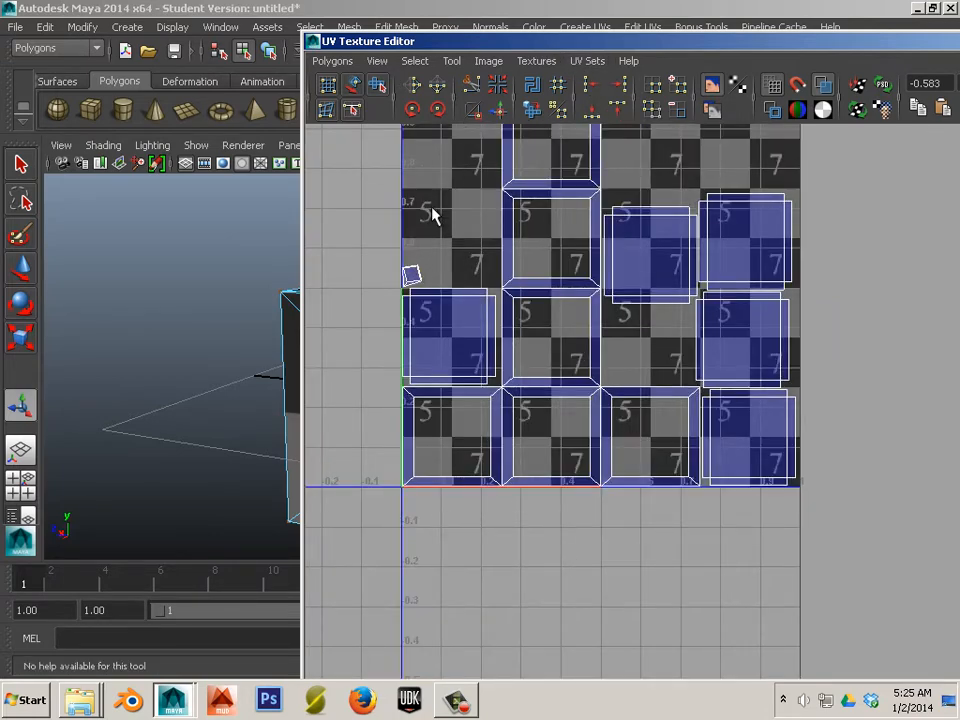
Step: Select the four diagonal corner edges of the small distorted recess shell and cut the UVs along them
{"action": "right_click_drag", "start_coordinate": [432, 215], "coordinate": [465, 231]}
{"action": "middle_click_drag", "start_coordinate": [431, 266], "coordinate": [603, 407], "text": "alt"}
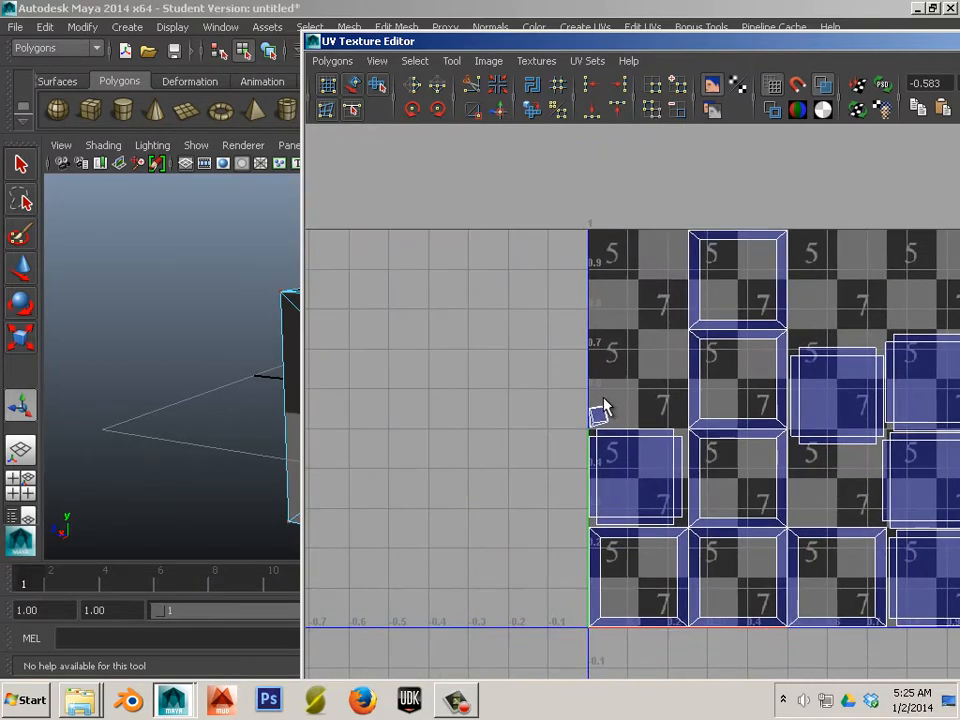
{"action": "scroll", "coordinate": [600, 399], "scroll_direction": "up", "scroll_amount": 3}
{"action": "middle_click_drag", "start_coordinate": [513, 414], "coordinate": [790, 335], "text": "alt"}
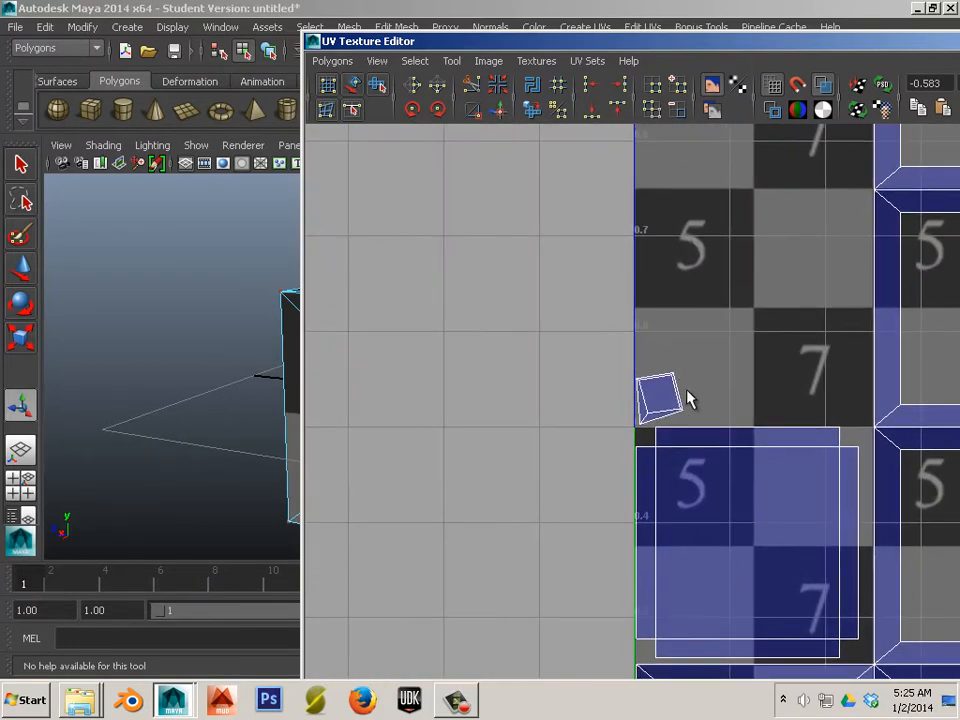
{"action": "scroll", "coordinate": [664, 396], "scroll_direction": "up", "scroll_amount": 6}
{"action": "middle_click_drag", "start_coordinate": [483, 348], "coordinate": [724, 381], "text": "alt"}
{"action": "scroll", "coordinate": [676, 376], "scroll_direction": "up", "scroll_amount": 3}
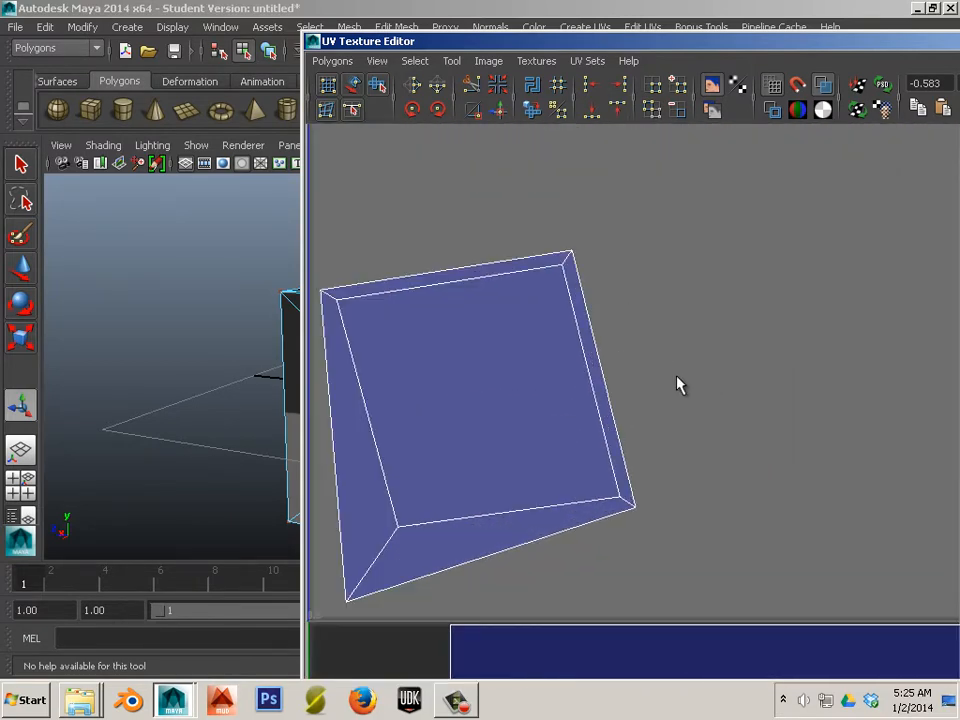
{"action": "right_click_drag", "start_coordinate": [571, 277], "coordinate": [630, 270]}
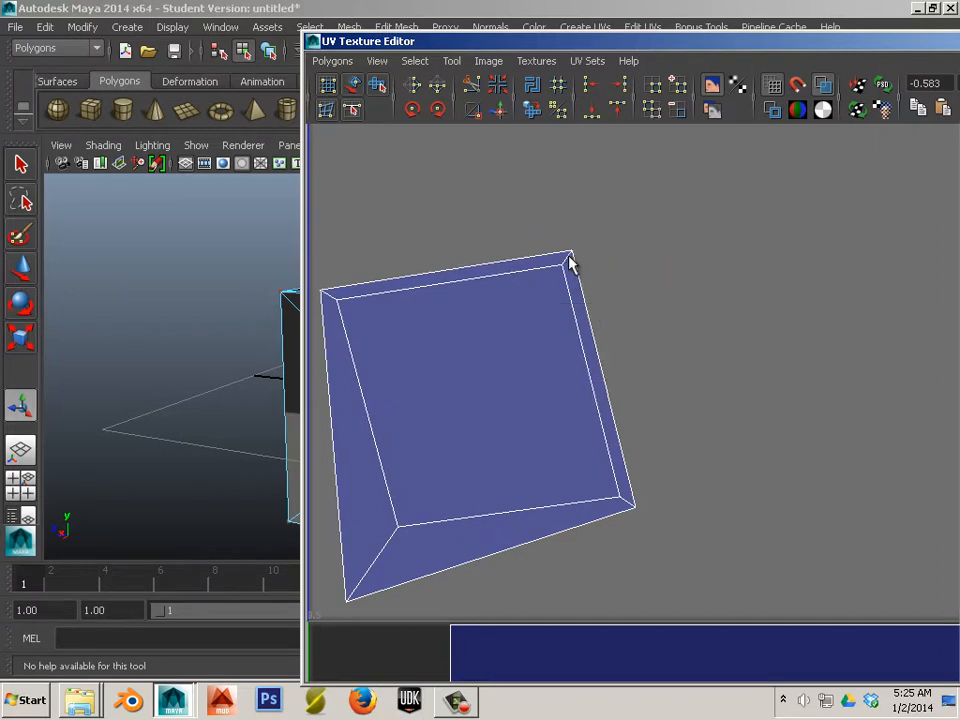
{"action": "right_click_drag", "start_coordinate": [563, 265], "coordinate": [564, 218]}
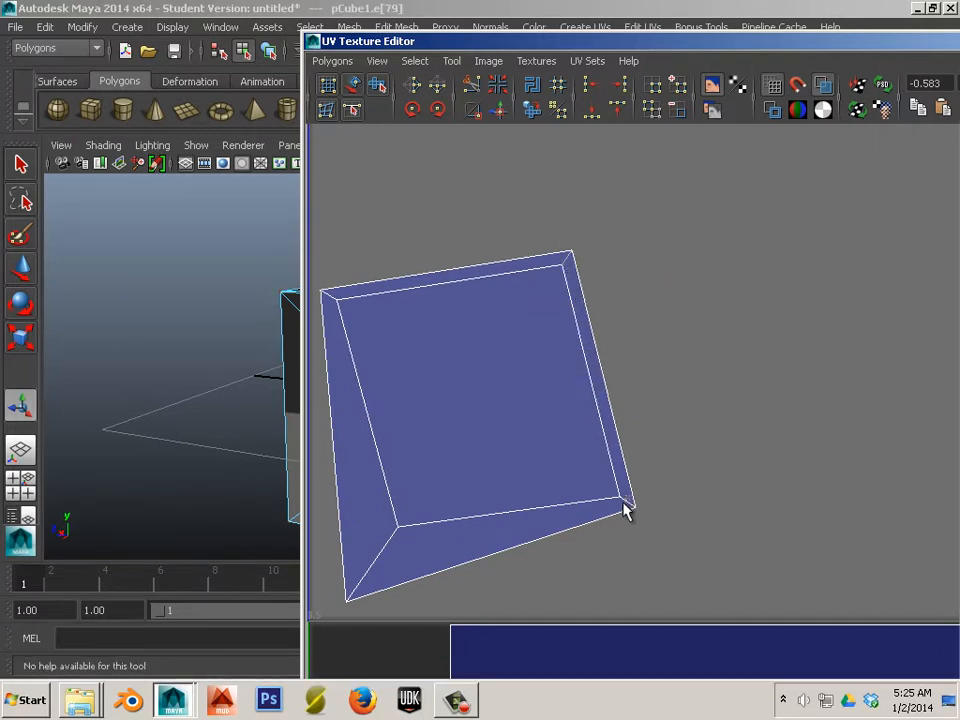
{"action": "left_click_drag", "start_coordinate": [626, 508], "coordinate": [439, 551]}
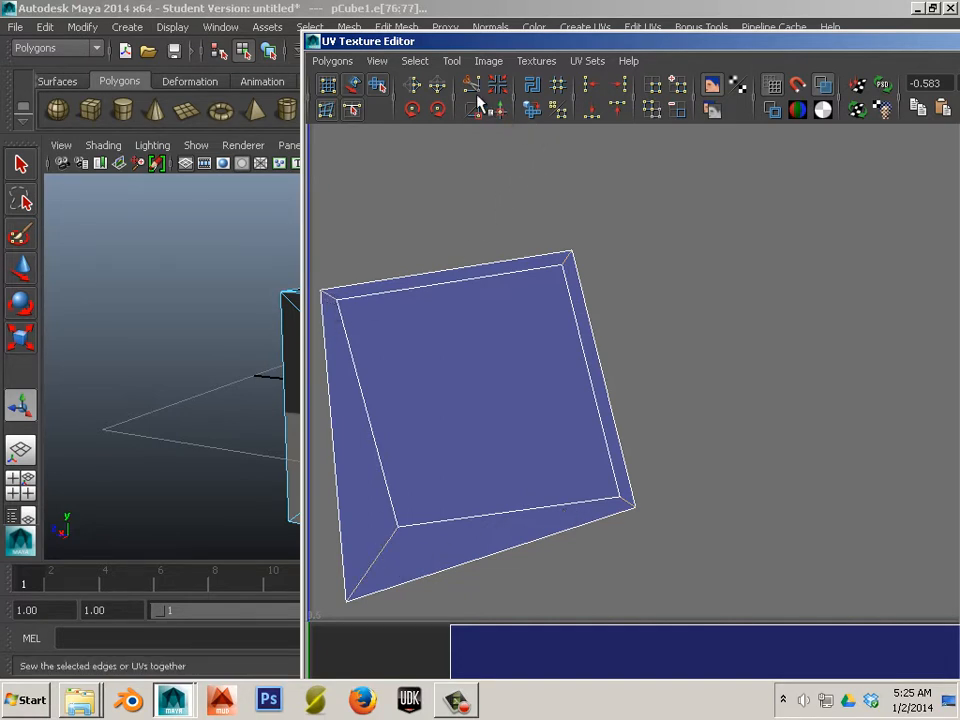
{"action": "scroll", "coordinate": [587, 377], "scroll_direction": "down", "scroll_amount": 15}
Step: Select all the crate's UVs and unfold them to flatten the newly cut small recess shell
{"action": "middle_click_drag", "start_coordinate": [715, 417], "coordinate": [660, 429], "text": "alt"}
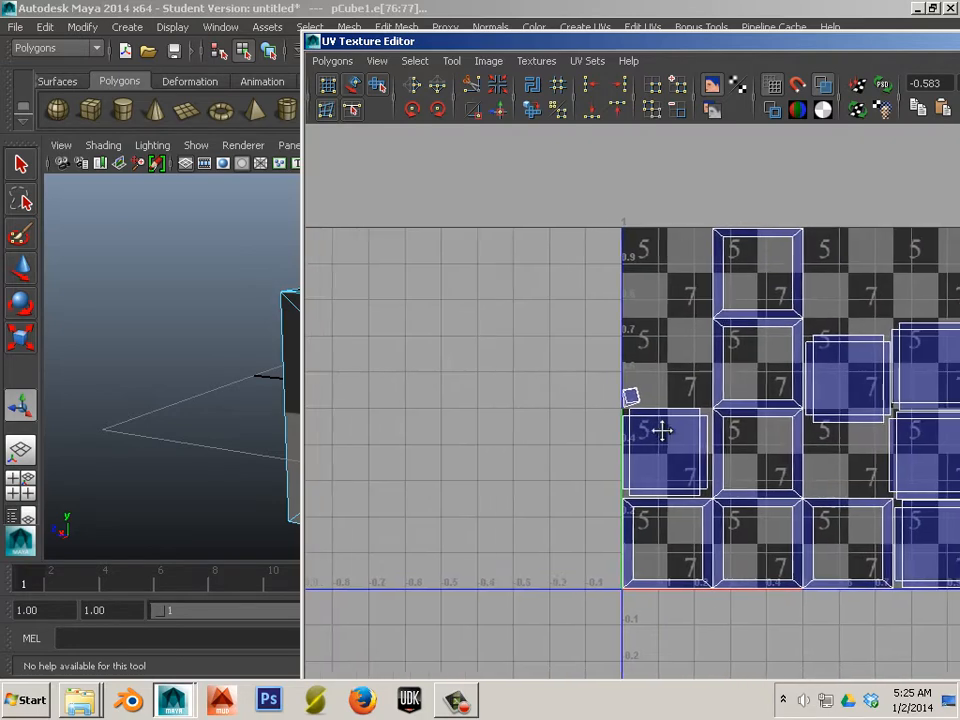
{"action": "right_click", "coordinate": [729, 396]}
{"action": "scroll", "coordinate": [759, 403], "scroll_direction": "down", "scroll_amount": 4}
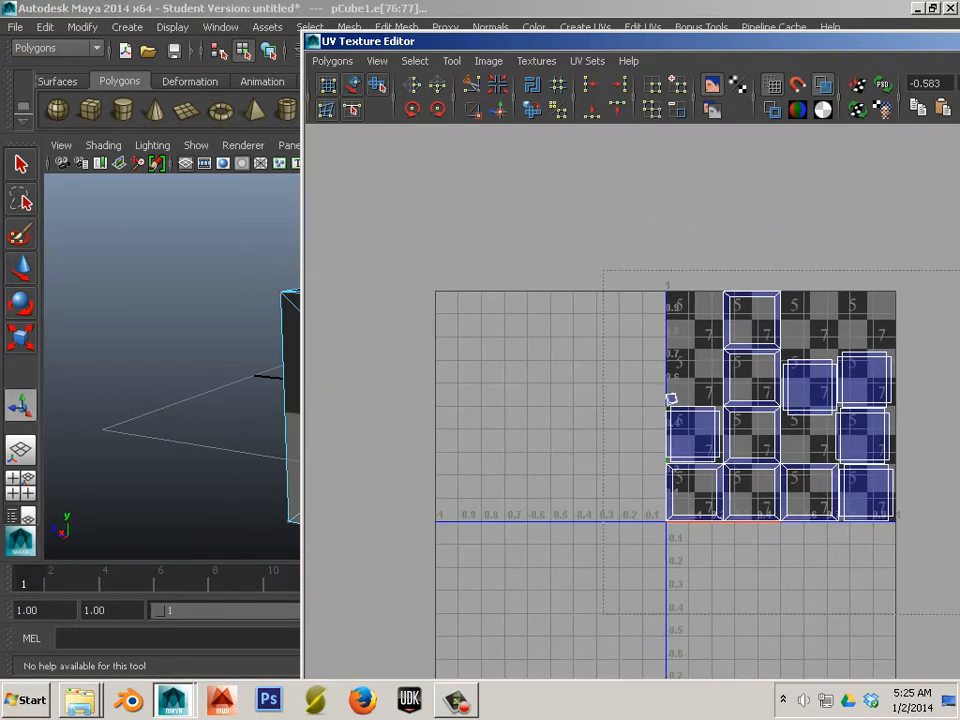
{"action": "key", "text": "ctrl+F12"}
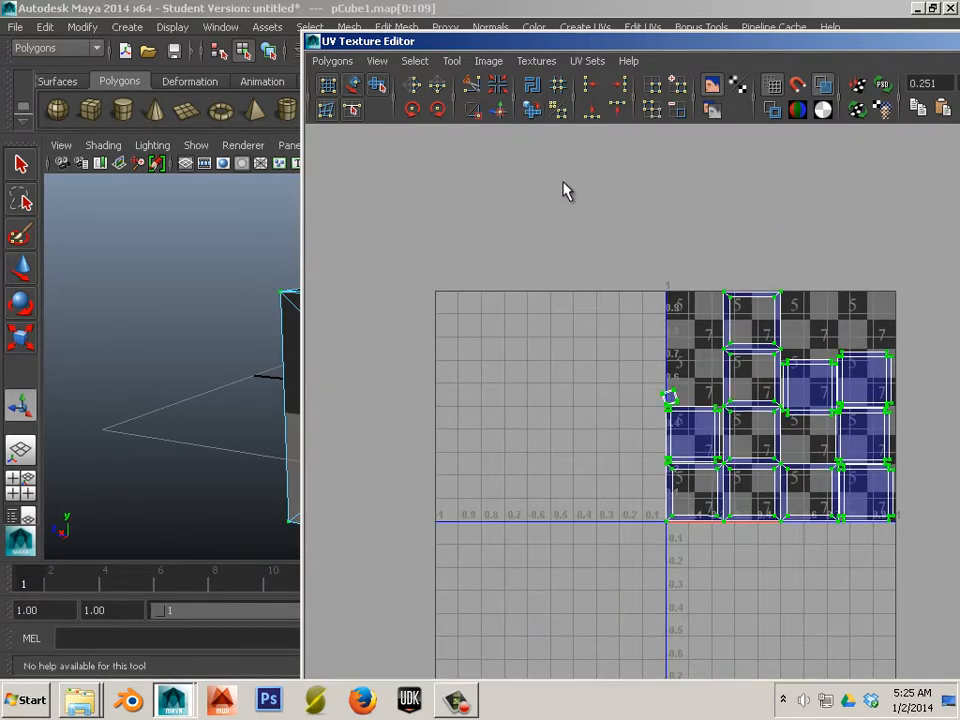
{"action": "scroll", "coordinate": [607, 270], "scroll_direction": "up", "scroll_amount": 10}
{"action": "middle_click_drag", "start_coordinate": [570, 285], "coordinate": [722, 238], "text": "alt"}
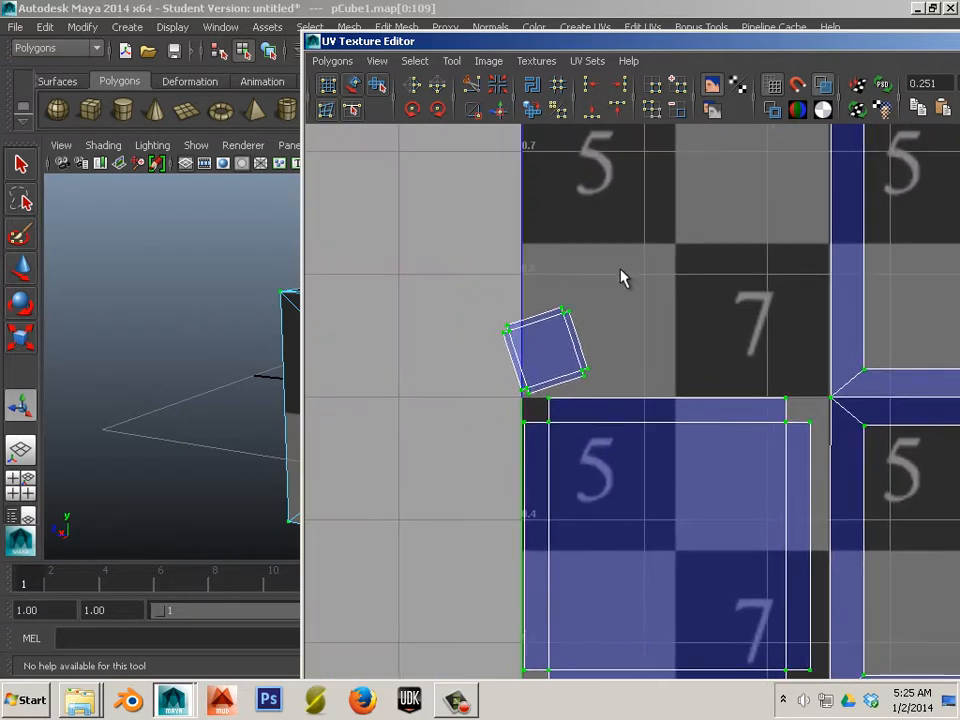
Step: Run Layout again on all the selected UVs and check the small recess shell up close
{"action": "left_click", "coordinate": [336, 60]}
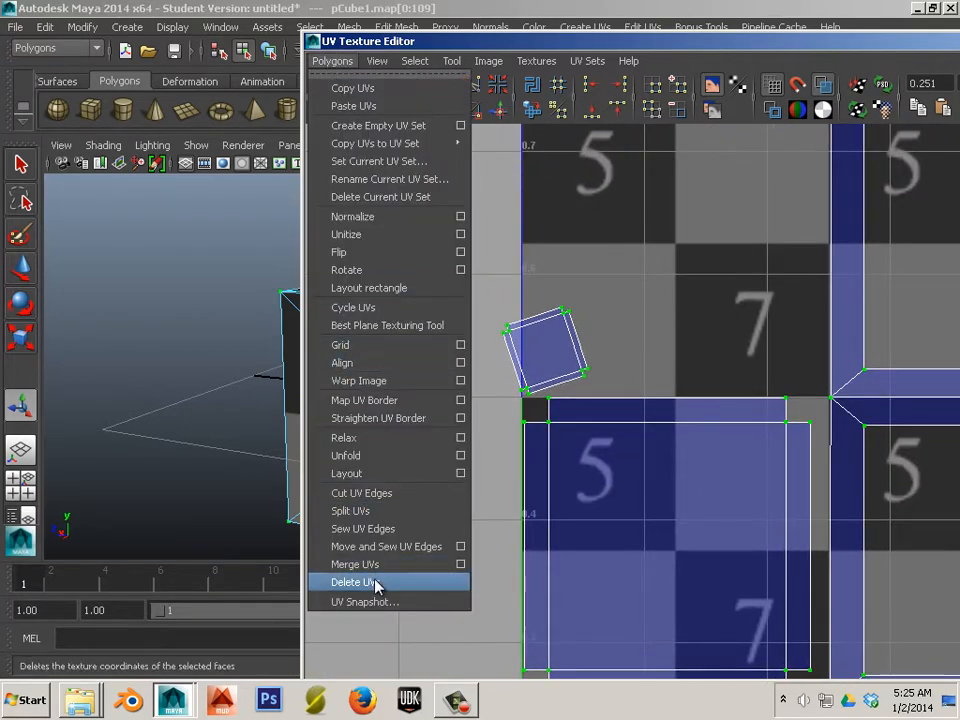
{"action": "left_click", "coordinate": [350, 473]}
{"action": "scroll", "coordinate": [508, 510], "scroll_direction": "down", "scroll_amount": 3}
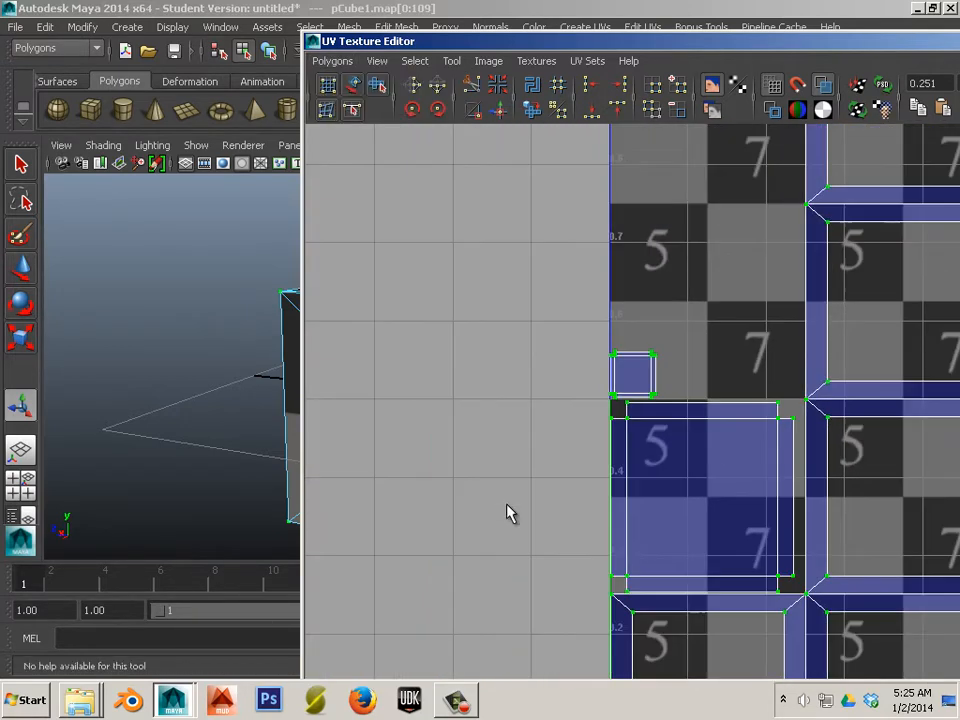
{"action": "scroll", "coordinate": [470, 498], "scroll_direction": "up", "scroll_amount": 10}
{"action": "scroll", "coordinate": [469, 497], "scroll_direction": "down", "scroll_amount": 5}
{"action": "middle_click_drag", "start_coordinate": [469, 497], "coordinate": [624, 471], "text": "alt"}
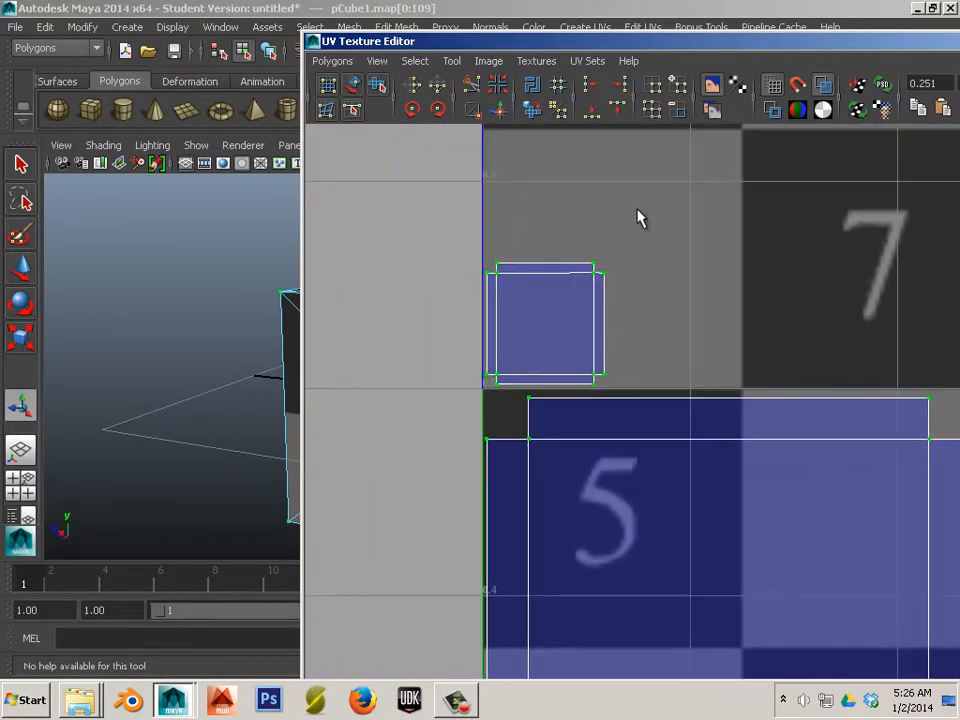
Step: Select the small recess shell's UVs and scale the shell up uniformly to roughly the size of the other recess shells
{"action": "left_click_drag", "start_coordinate": [639, 216], "coordinate": [460, 400]}
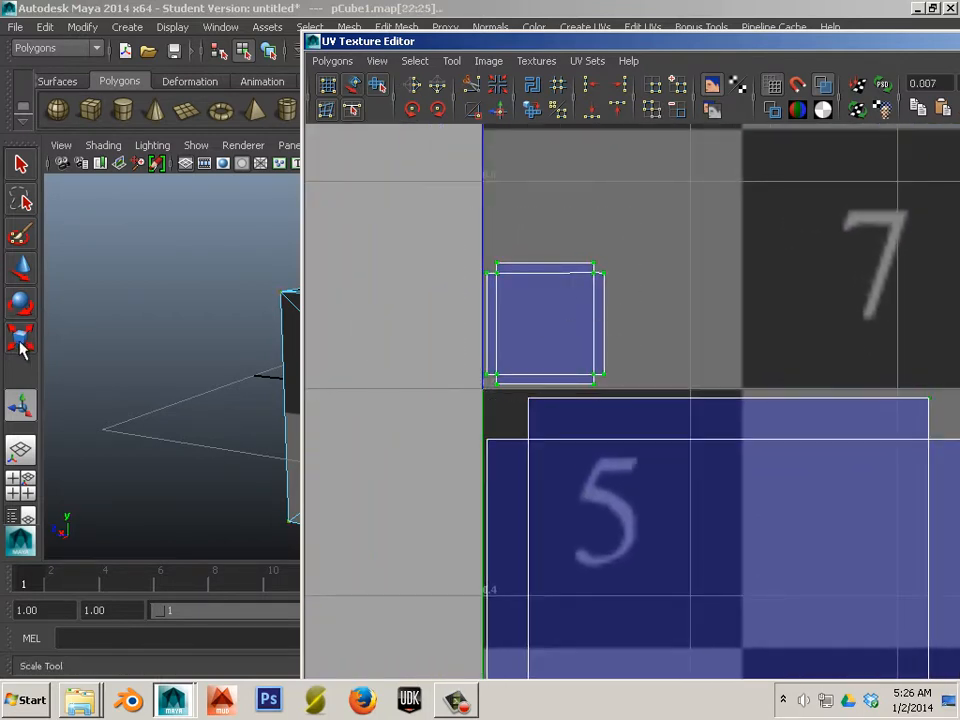
{"action": "scroll", "coordinate": [576, 366], "scroll_direction": "down", "scroll_amount": 4}
{"action": "mouse_move", "coordinate": [572, 358]}
{"action": "middle_mouse_down", "text": "alt"}
{"action": "mouse_move", "coordinate": [611, 362]}
{"action": "mouse_move", "coordinate": [570, 366]}
{"action": "middle_mouse_up", "text": "alt"}
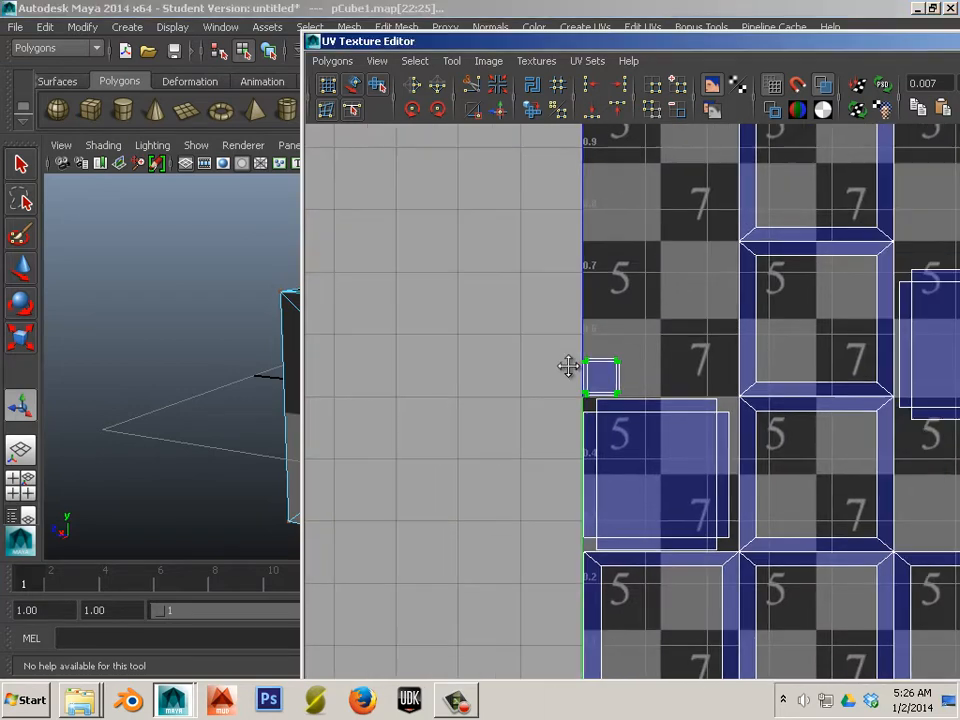
{"action": "right_click", "coordinate": [604, 361]}
{"action": "left_click", "coordinate": [658, 366]}
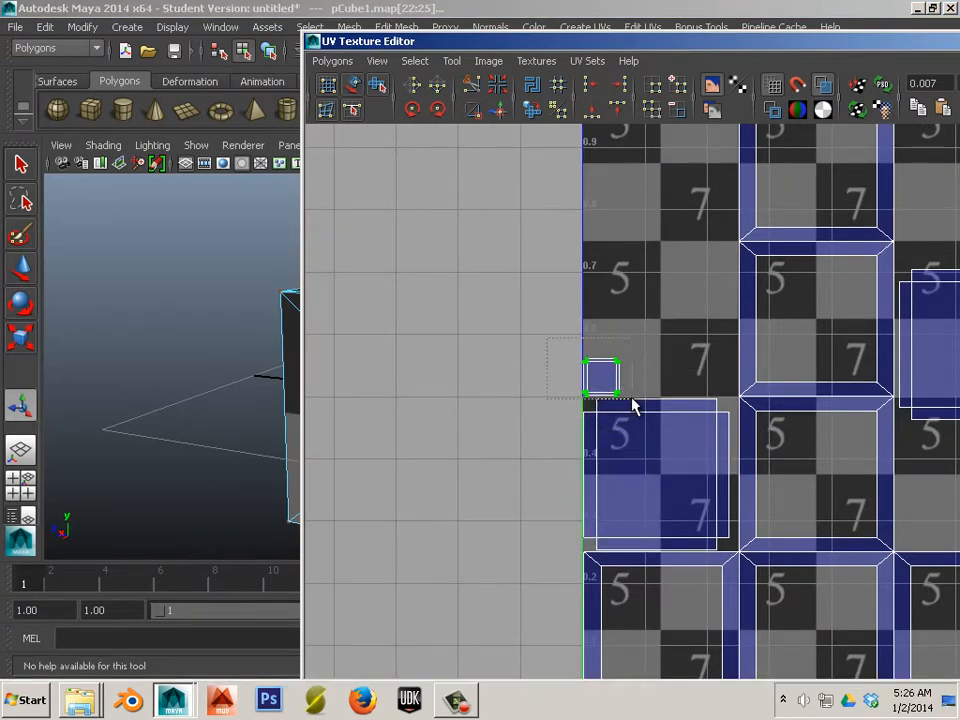
{"action": "left_click_drag", "start_coordinate": [631, 399], "coordinate": [631, 399]}
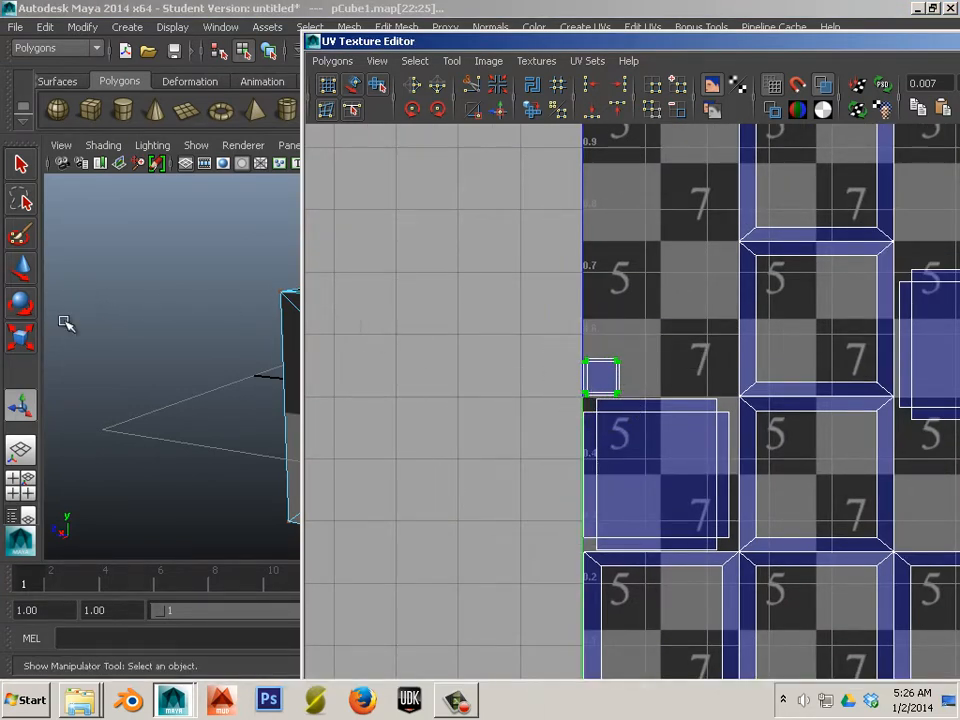
{"action": "scroll", "coordinate": [611, 377], "scroll_direction": "down", "scroll_amount": 6}
{"action": "middle_click_drag", "start_coordinate": [708, 404], "coordinate": [545, 379], "text": "alt"}
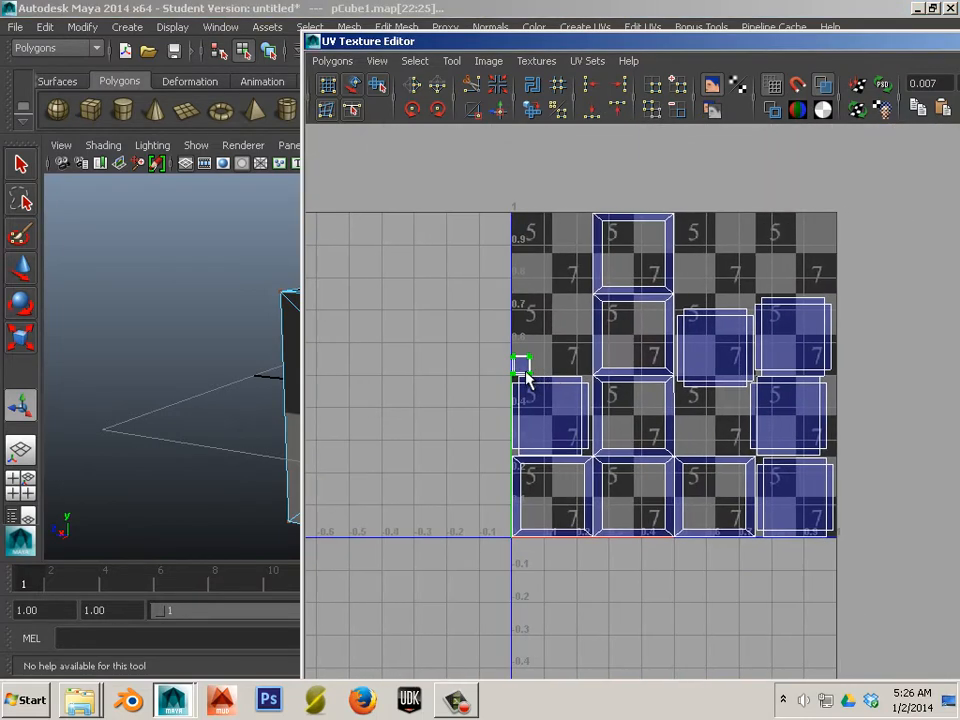
{"action": "key", "text": "r"}
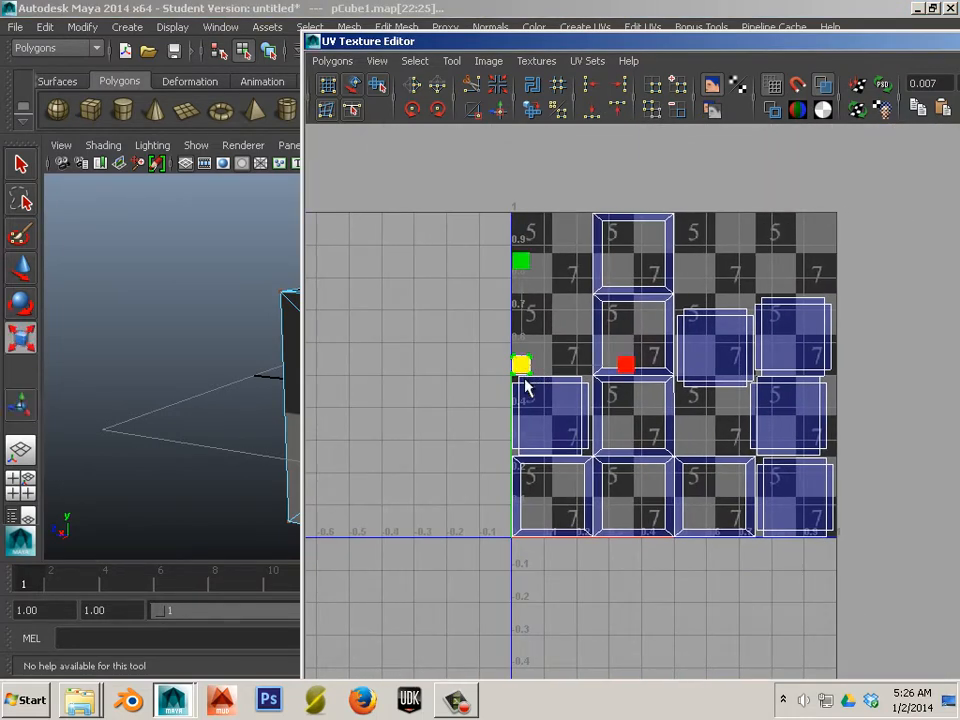
{"action": "left_click_drag", "start_coordinate": [522, 368], "coordinate": [872, 482]}
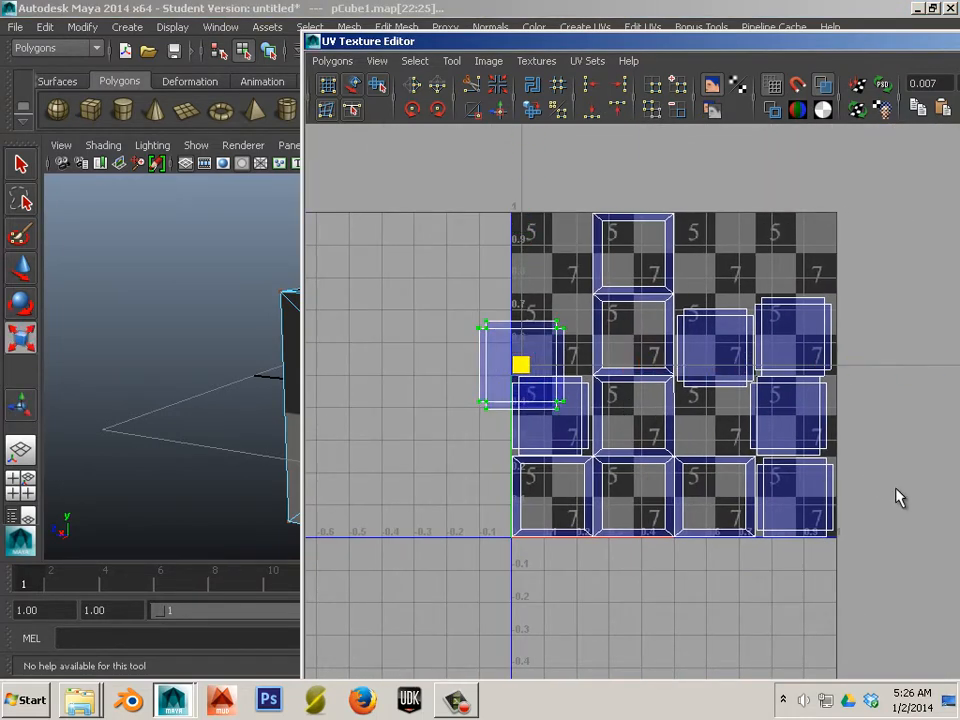
Step: Overlay the enlarged shell on the neighbouring recess shell and adjust its scale and position until both outlines match
{"action": "key", "text": "w"}
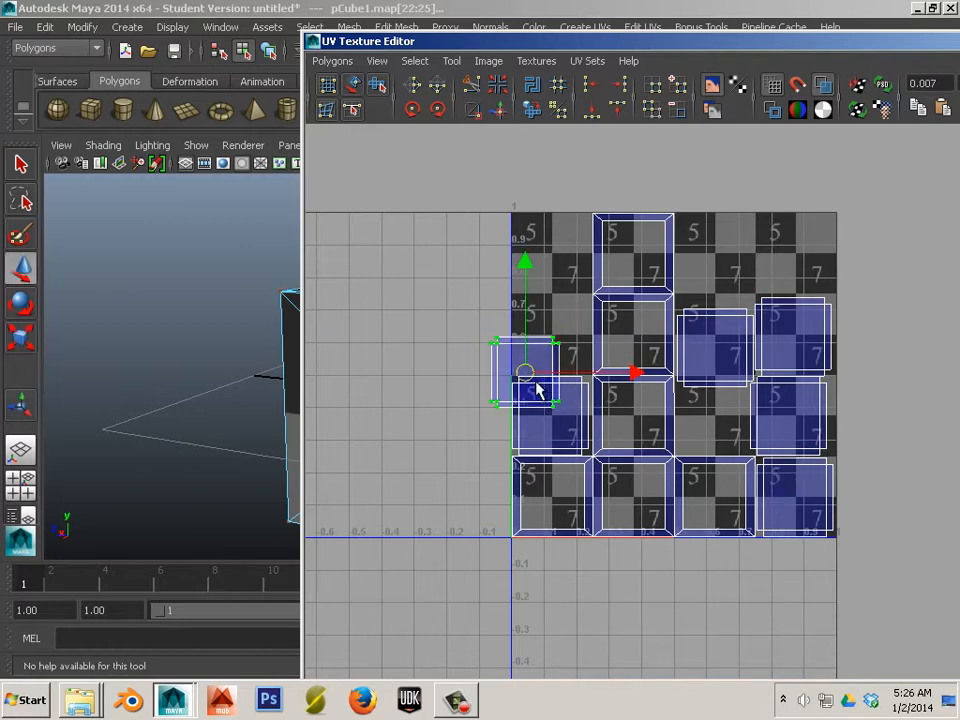
{"action": "left_click_drag", "start_coordinate": [536, 390], "coordinate": [553, 416]}
{"action": "right_click_drag", "start_coordinate": [553, 416], "coordinate": [710, 450], "text": "alt"}
{"action": "middle_click_drag", "start_coordinate": [710, 450], "coordinate": [778, 410], "text": "alt"}
{"action": "middle_click_drag", "start_coordinate": [510, 432], "coordinate": [682, 425], "text": "alt"}
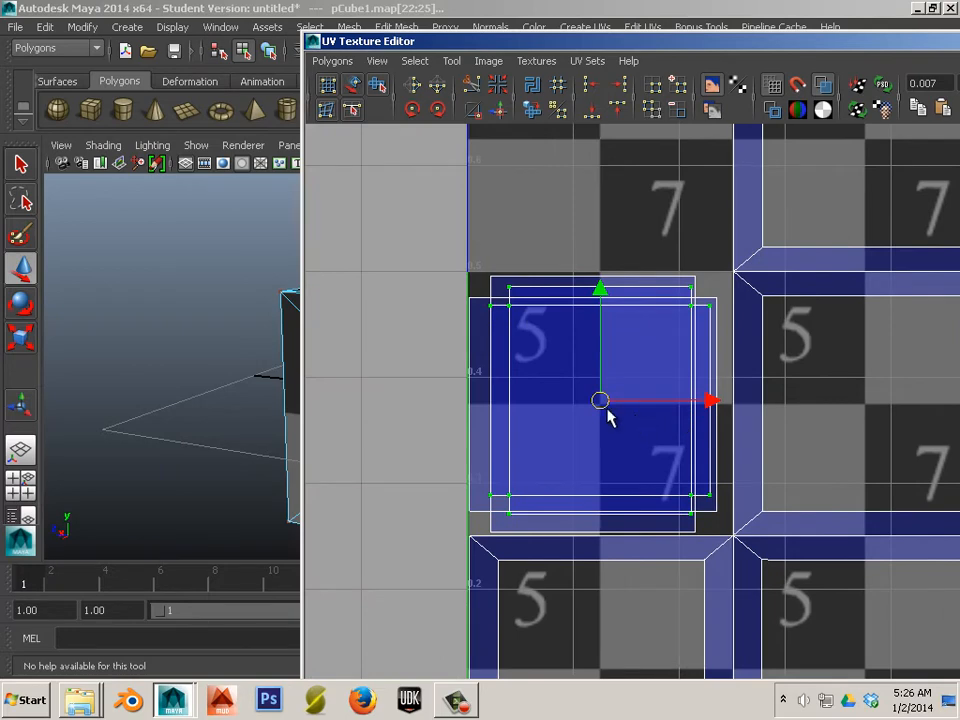
{"action": "key", "text": "r"}
{"action": "left_click_drag", "start_coordinate": [597, 401], "coordinate": [612, 420]}
{"action": "key", "text": "w"}
{"action": "key", "text": "r"}
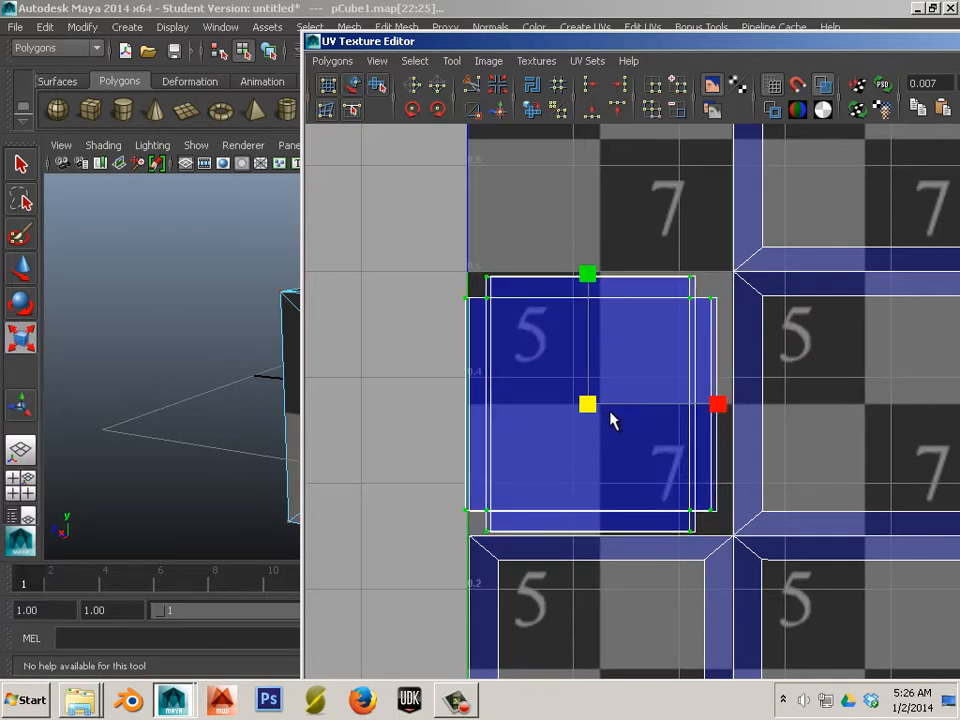
{"action": "key", "text": "w"}
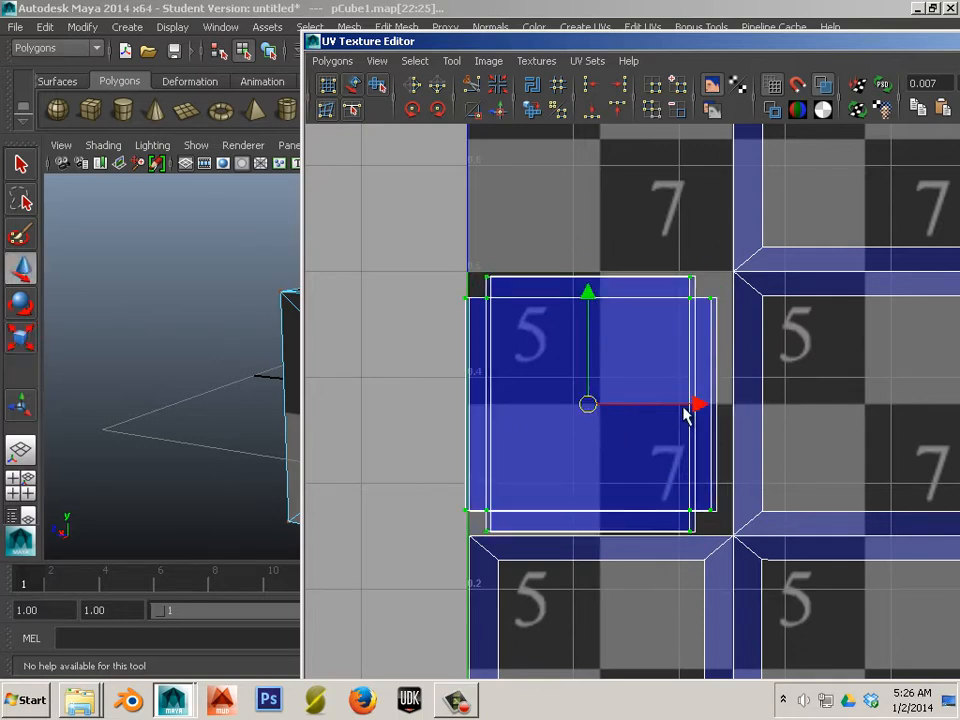
{"action": "left_click_drag", "start_coordinate": [697, 408], "coordinate": [703, 408]}
Step: Move the matched shell straight up into the empty space above the neighbouring recess shell and deselect it
{"action": "scroll", "coordinate": [681, 414], "scroll_direction": "down", "scroll_amount": 4}
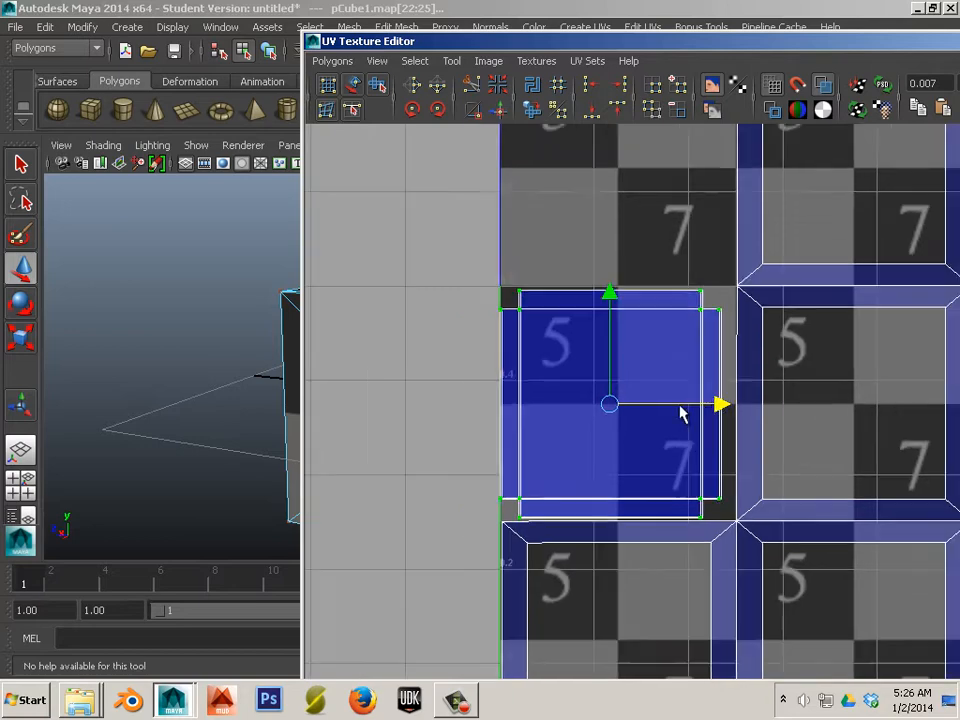
{"action": "left_click_drag", "start_coordinate": [669, 313], "coordinate": [665, 267]}
{"action": "left_click_drag", "start_coordinate": [660, 168], "coordinate": [658, 129]}
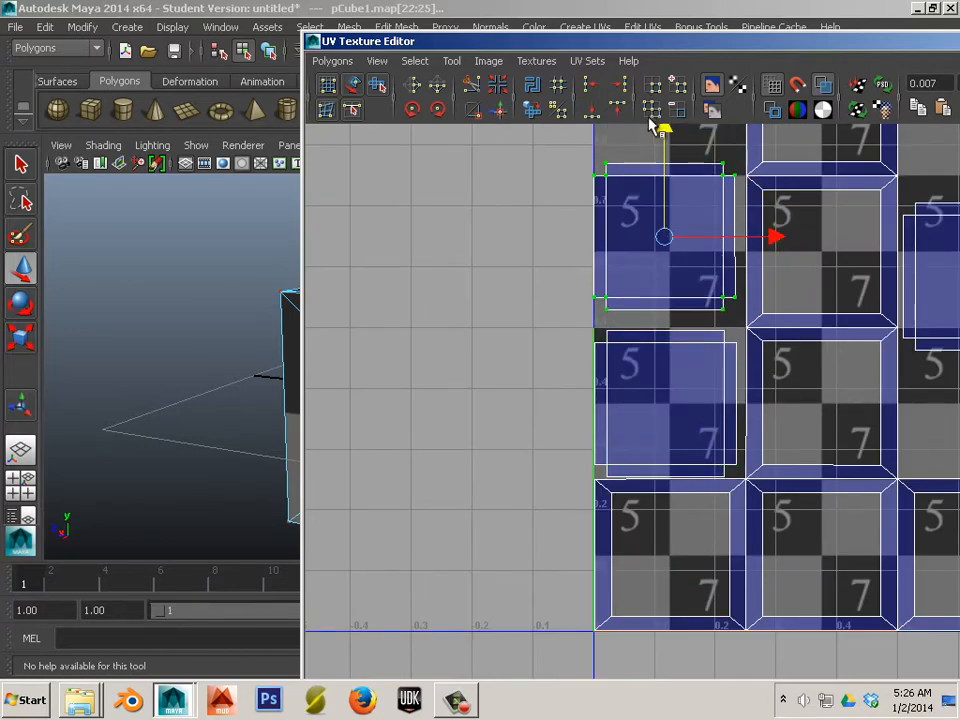
{"action": "left_click", "coordinate": [521, 339]}
{"action": "scroll", "coordinate": [548, 368], "scroll_direction": "down", "scroll_amount": 3}
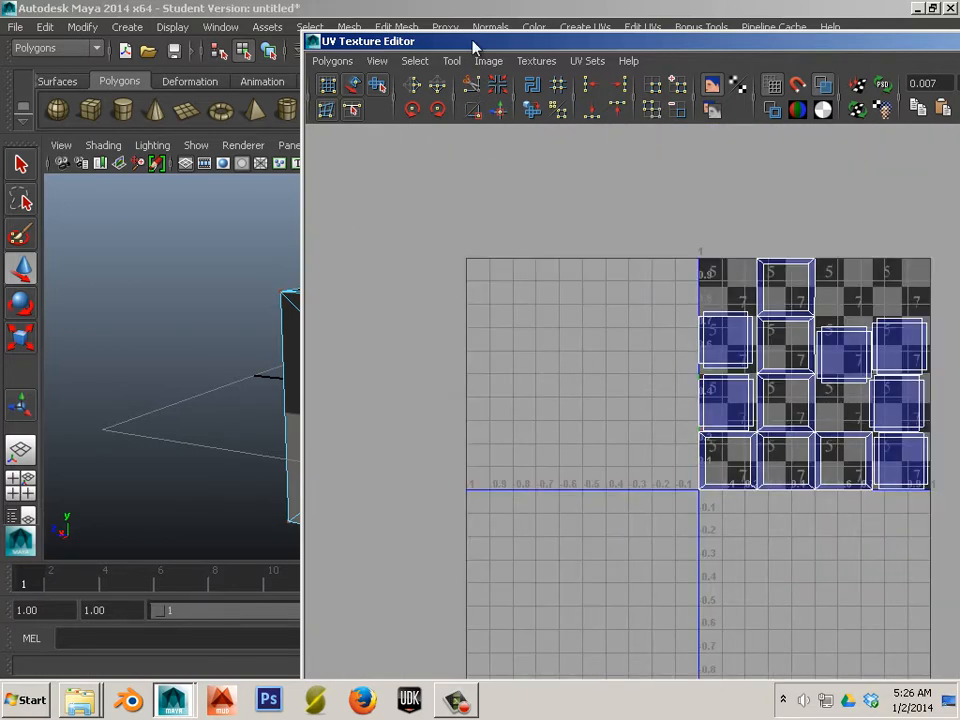
Step: Clear the UV Texture Editor from the viewport and move the whole crate along Z to about -1.769
{"action": "left_click_drag", "start_coordinate": [474, 43], "coordinate": [959, 43]}
{"action": "right_click_drag", "start_coordinate": [518, 327], "coordinate": [598, 304]}
{"action": "left_click", "coordinate": [467, 334]}
{"action": "left_click_drag", "start_coordinate": [484, 380], "coordinate": [467, 360], "text": "alt"}
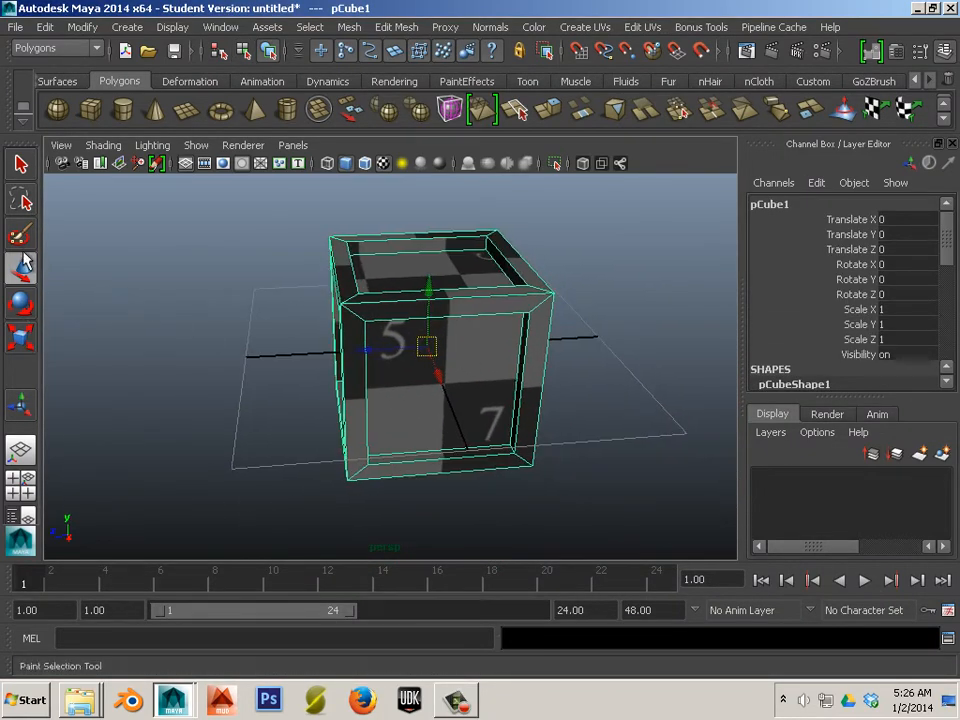
{"action": "left_click_drag", "start_coordinate": [379, 354], "coordinate": [672, 324]}
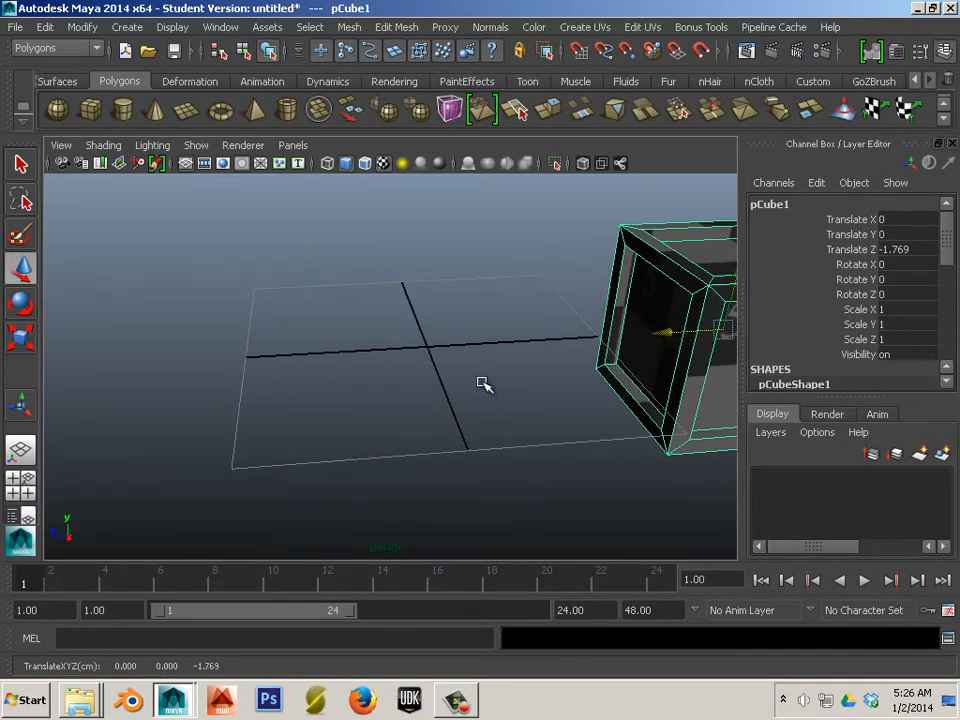
{"action": "left_click", "coordinate": [405, 446]}
Step: Examine the checker texture on the crate's frames and recesses from all sides for stretching and scale differences
{"action": "left_click_drag", "start_coordinate": [375, 425], "coordinate": [367, 366], "text": "alt"}
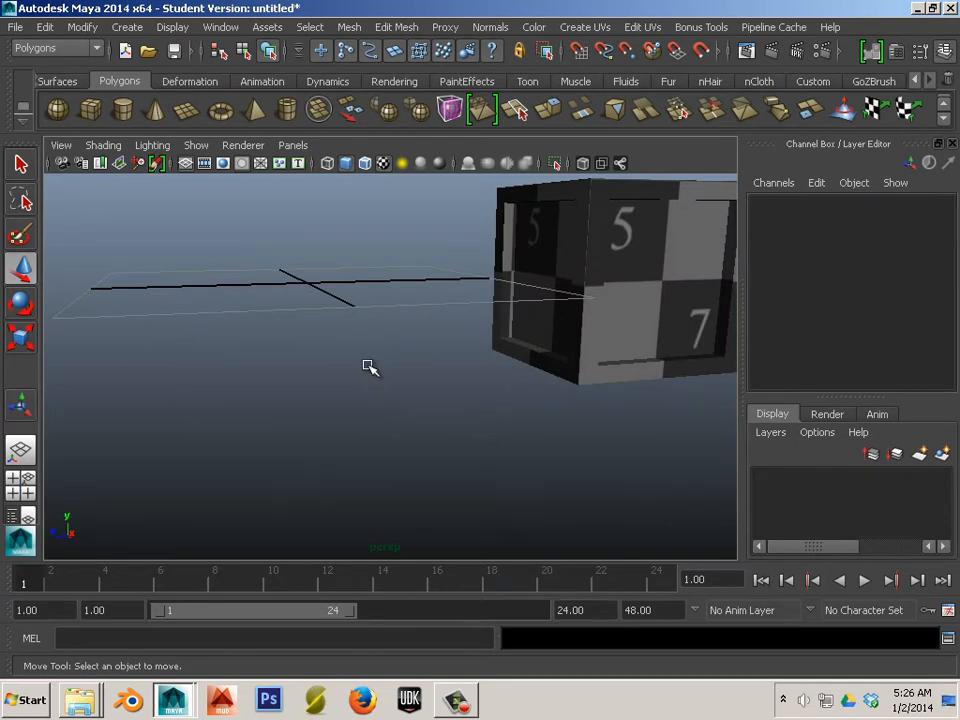
{"action": "left_click_drag", "start_coordinate": [368, 367], "coordinate": [474, 375], "text": "alt"}
{"action": "right_click_drag", "start_coordinate": [474, 375], "coordinate": [443, 365], "text": "alt"}
{"action": "left_click_drag", "start_coordinate": [443, 365], "coordinate": [652, 325], "text": "alt"}
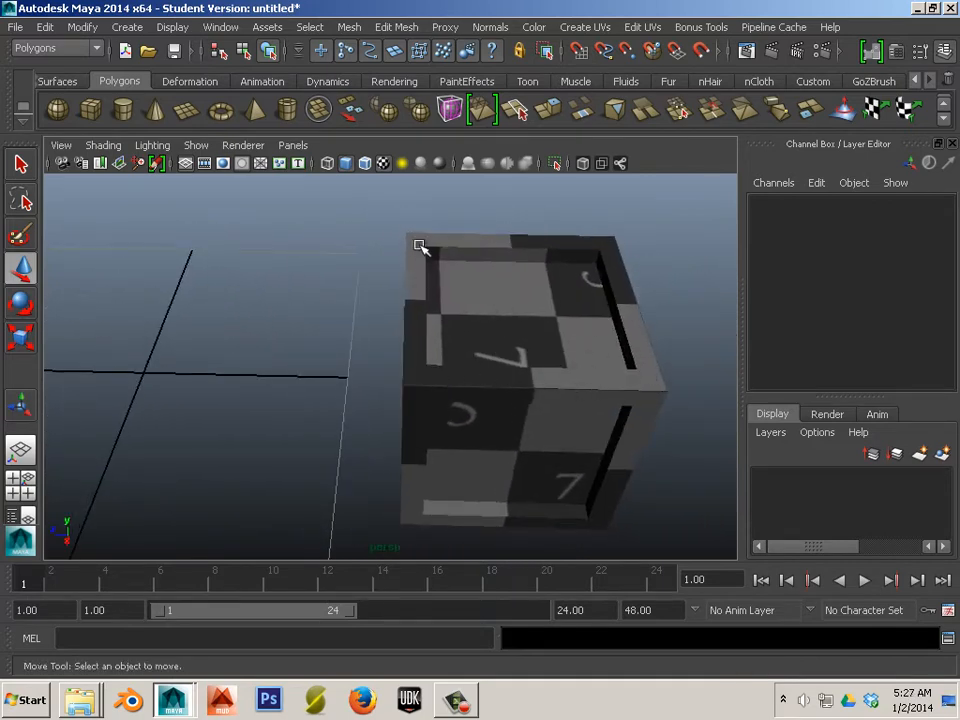
{"action": "left_click_drag", "start_coordinate": [526, 351], "coordinate": [602, 339], "text": "alt"}
{"action": "right_click_drag", "start_coordinate": [602, 339], "coordinate": [589, 439], "text": "alt"}
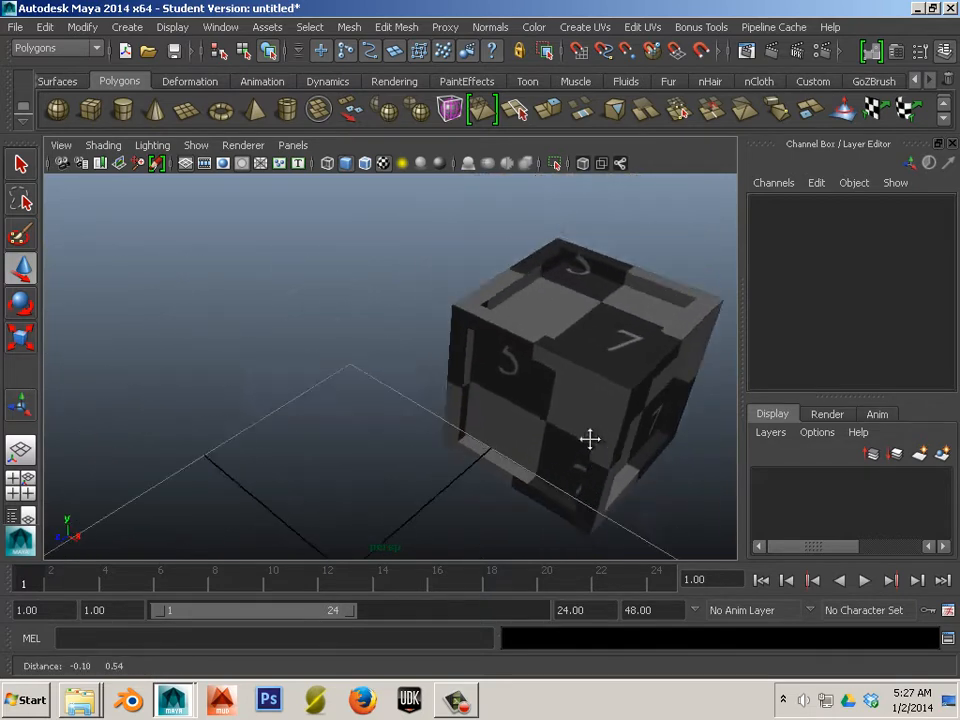
{"action": "left_click_drag", "start_coordinate": [589, 439], "coordinate": [490, 333], "text": "alt"}
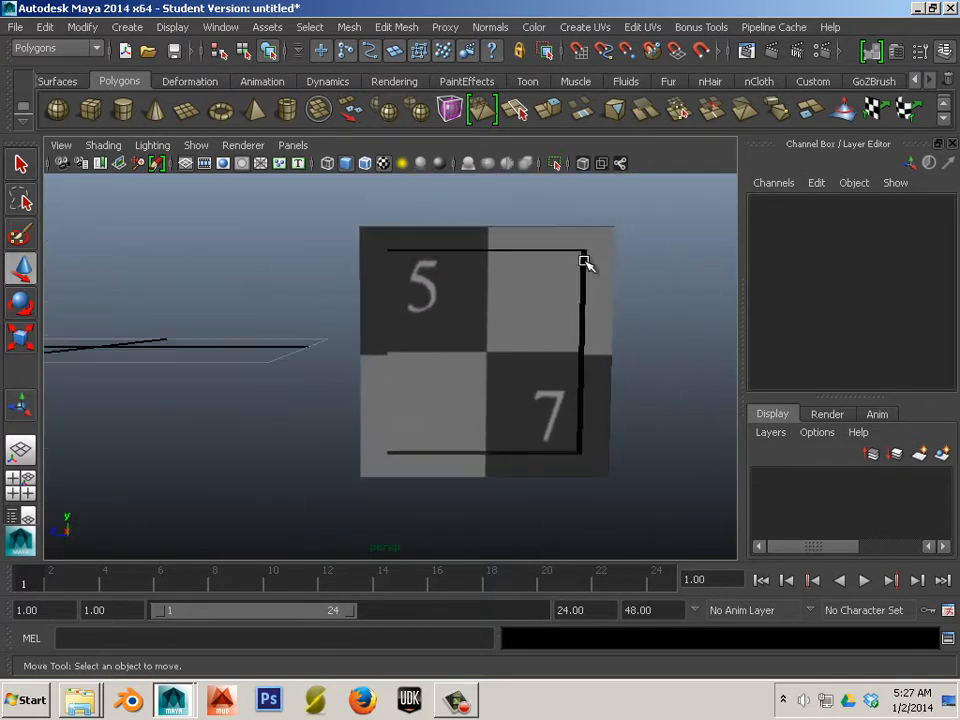
{"action": "left_click_drag", "start_coordinate": [527, 293], "coordinate": [683, 290], "text": "alt"}
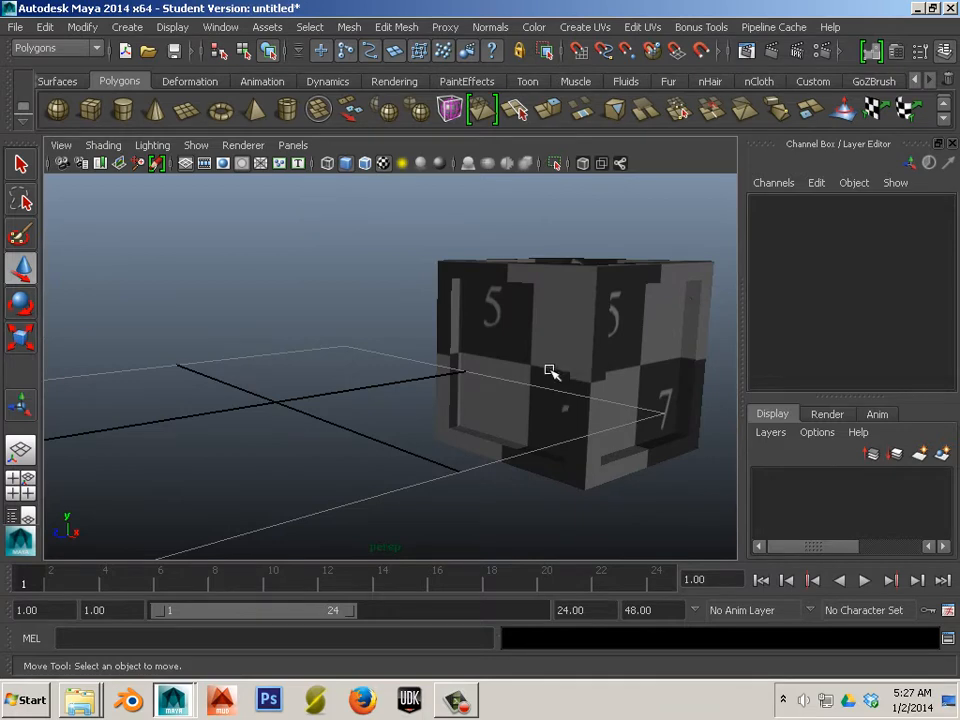
{"action": "left_click_drag", "start_coordinate": [551, 372], "coordinate": [420, 364], "text": "alt"}
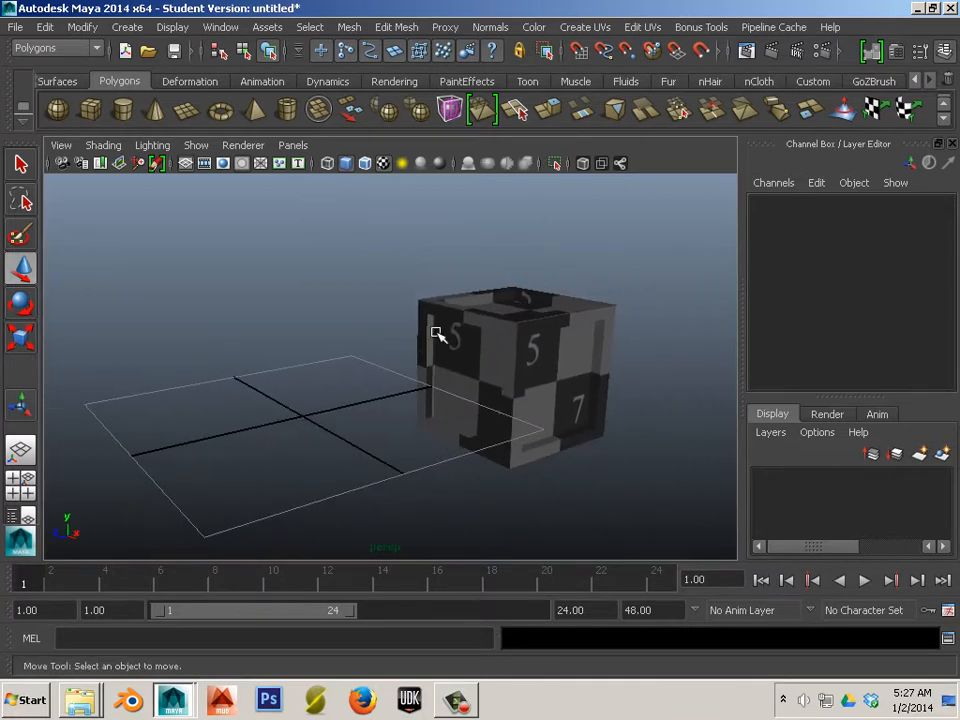
{"action": "left_click_drag", "start_coordinate": [578, 412], "coordinate": [439, 349], "text": "alt"}
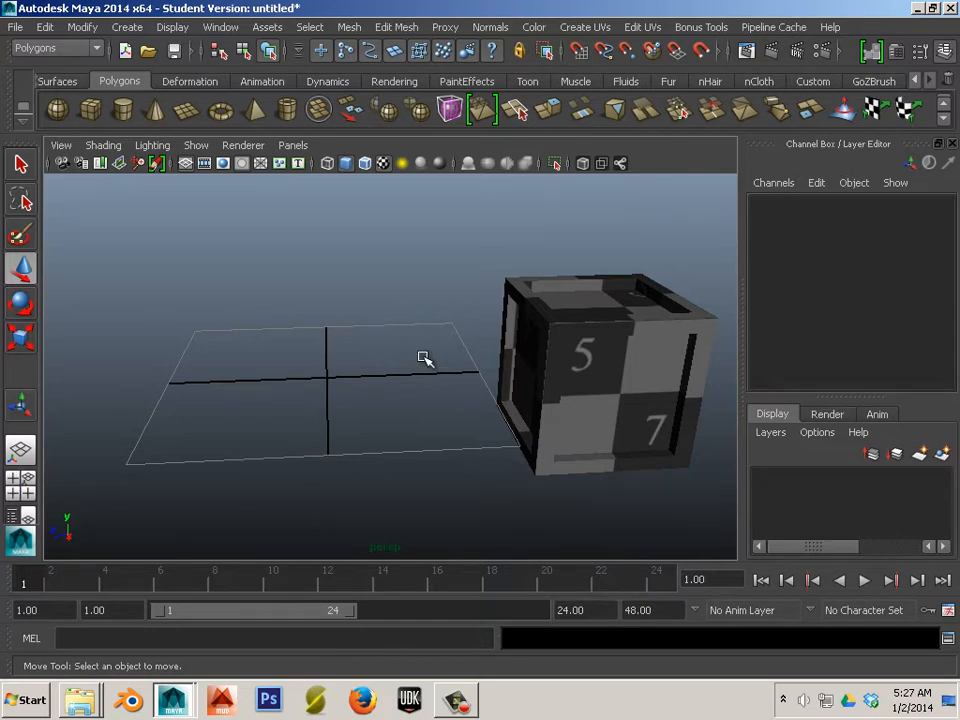
Step: Create a new polygon cube beside the crate and scale it into a wide, flat slab
{"action": "left_click", "coordinate": [89, 110]}
{"action": "key", "text": "w"}
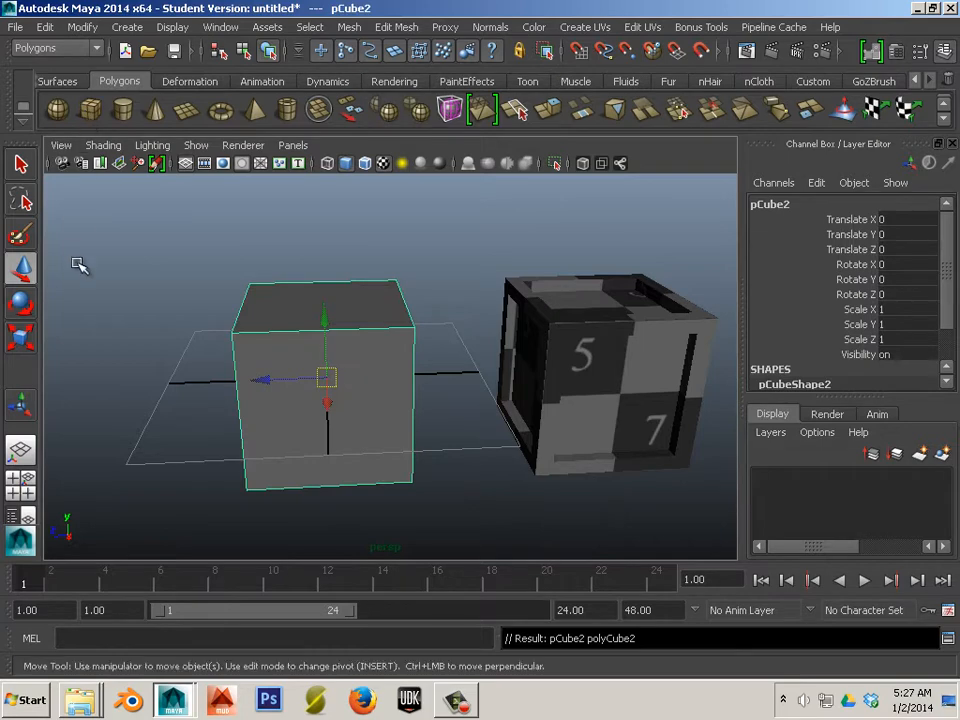
{"action": "key", "text": "r"}
{"action": "left_click_drag", "start_coordinate": [360, 336], "coordinate": [420, 439], "text": "alt"}
{"action": "left_click_drag", "start_coordinate": [306, 326], "coordinate": [309, 349]}
Step: Extrude the slab's top face and scale it inward to leave an even border around it
{"action": "right_click_drag", "start_coordinate": [233, 388], "coordinate": [206, 368]}
{"action": "left_click", "coordinate": [206, 368]}
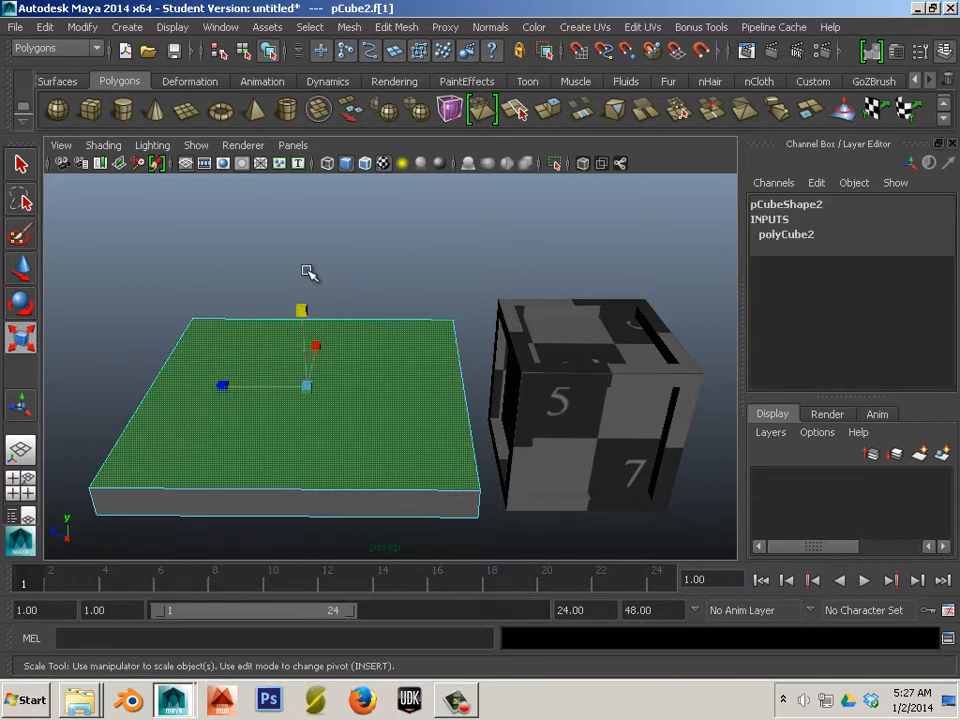
{"action": "left_click", "coordinate": [550, 112]}
{"action": "left_click", "coordinate": [28, 342]}
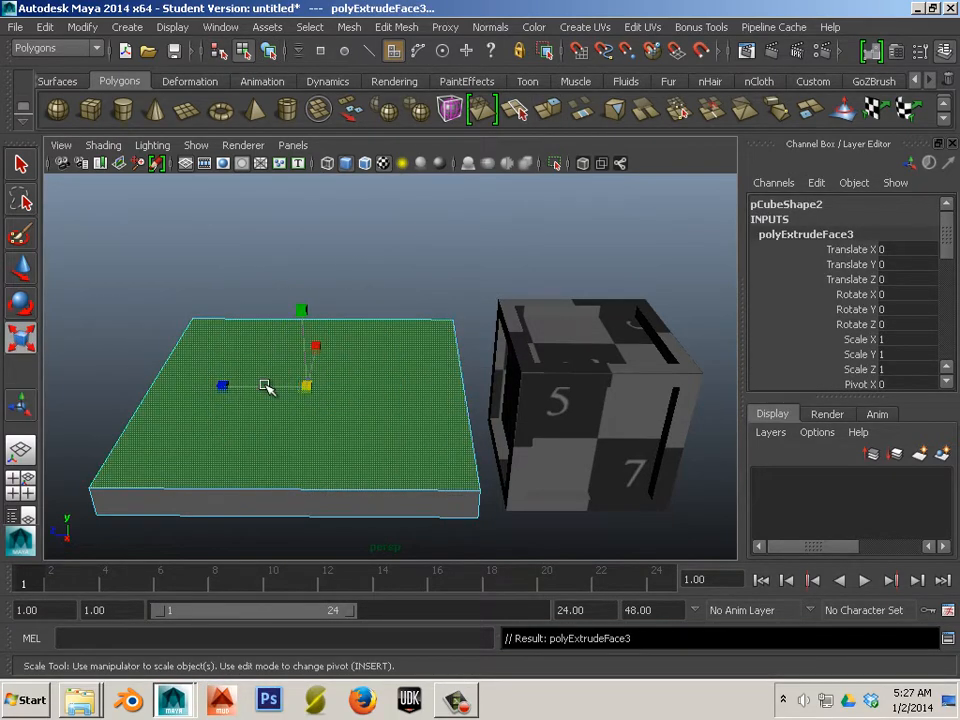
{"action": "left_click_drag", "start_coordinate": [265, 386], "coordinate": [242, 386]}
{"action": "left_click_drag", "start_coordinate": [317, 429], "coordinate": [291, 354], "text": "alt"}
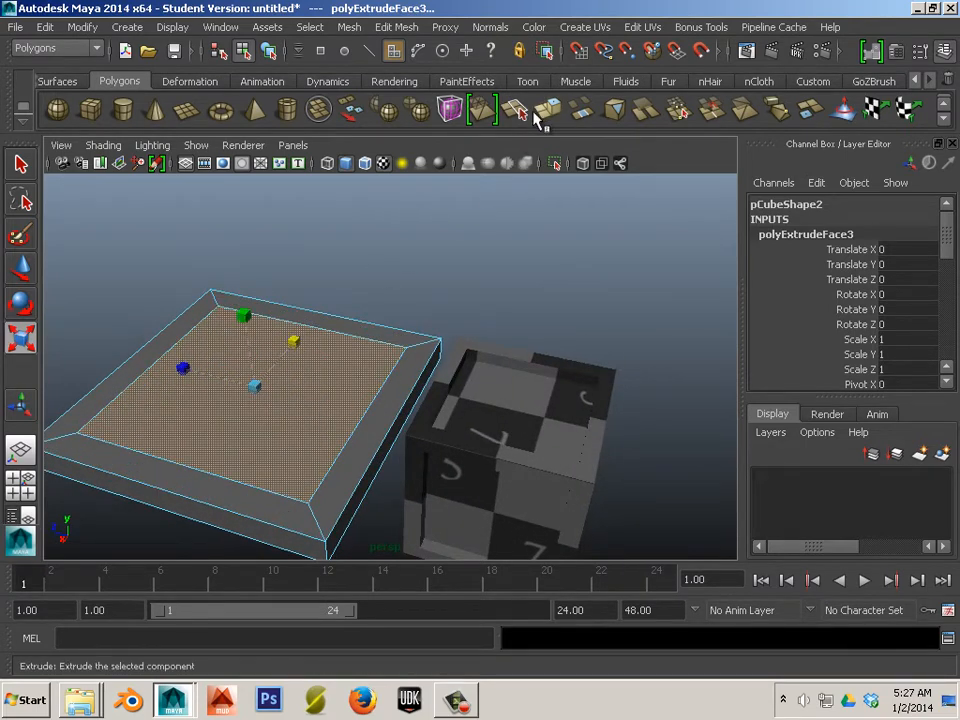
Step: Extrude the slab's inset top face and push it down about 0.037 to form a recess
{"action": "key", "text": "ctrl+e"}
{"action": "left_click_drag", "start_coordinate": [245, 321], "coordinate": [252, 351]}
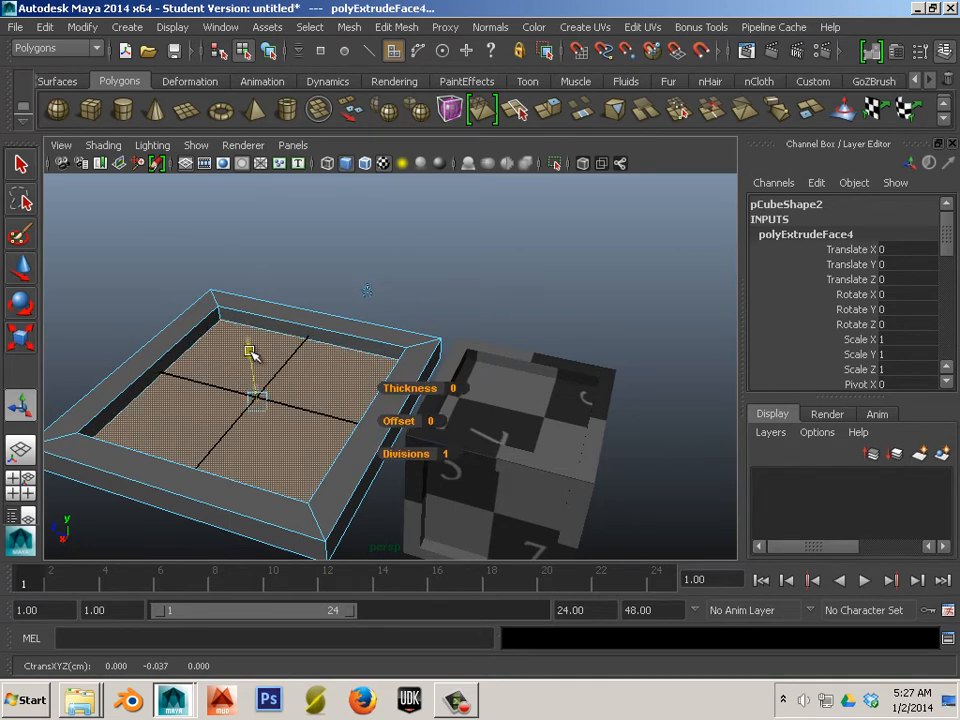
{"action": "left_click", "coordinate": [270, 287]}
{"action": "left_click_drag", "start_coordinate": [270, 287], "coordinate": [242, 377], "text": "alt"}
Step: Select the whole slab in object mode and show its UVs in the UV Texture Editor beside the viewport
{"action": "right_click_drag", "start_coordinate": [236, 326], "coordinate": [328, 302]}
{"action": "left_click_drag", "start_coordinate": [326, 362], "coordinate": [362, 334], "text": "alt"}
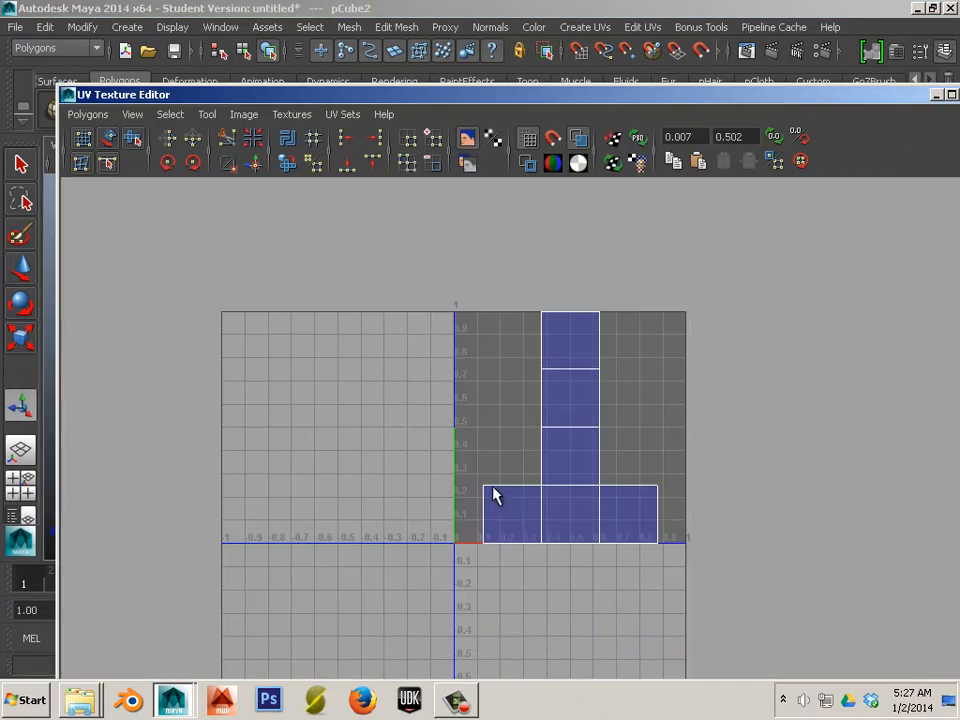
{"action": "middle_click_drag", "start_coordinate": [506, 466], "coordinate": [464, 439], "text": "alt"}
{"action": "right_click_drag", "start_coordinate": [464, 439], "coordinate": [569, 490], "text": "alt"}
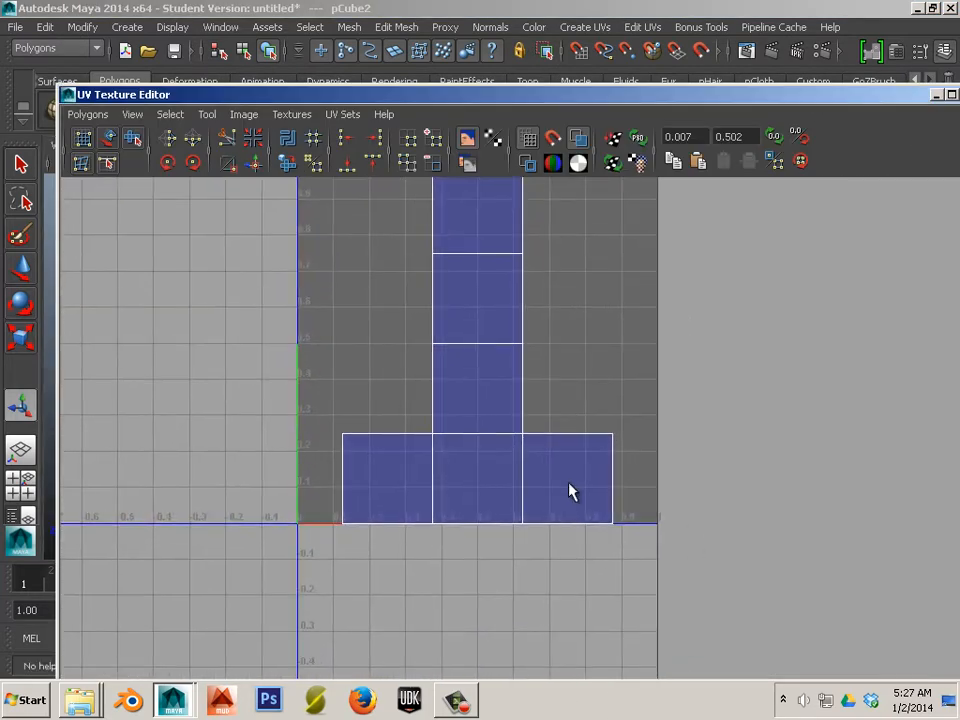
{"action": "left_click_drag", "start_coordinate": [439, 96], "coordinate": [776, 118]}
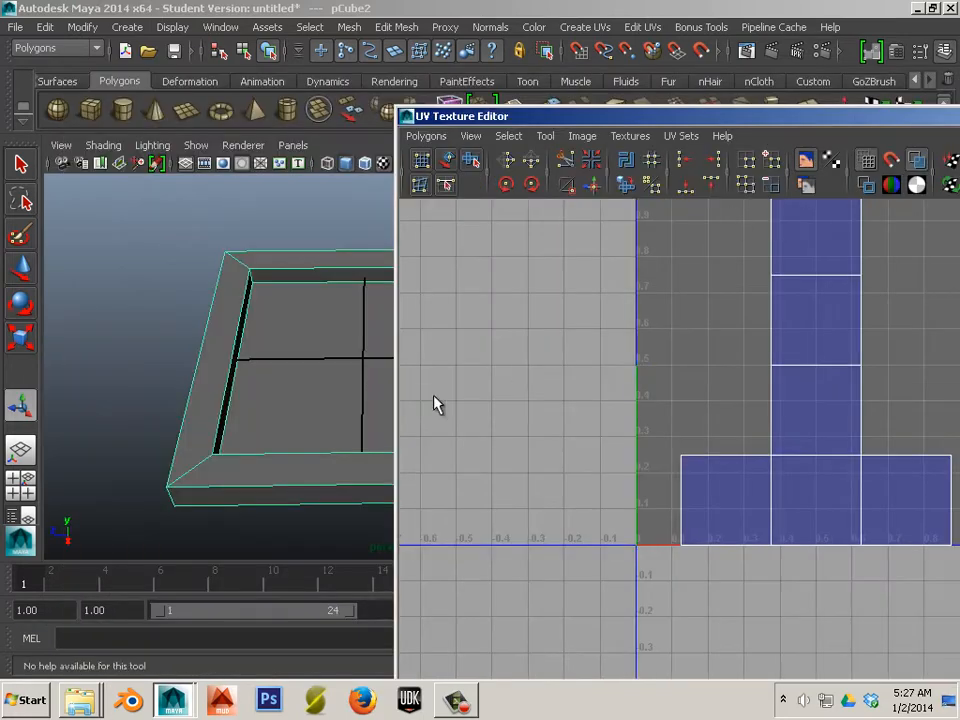
Step: Select the slab's recessed floor face and switch the viewport to the top view
{"action": "left_click_drag", "start_coordinate": [292, 386], "coordinate": [313, 393], "text": "alt"}
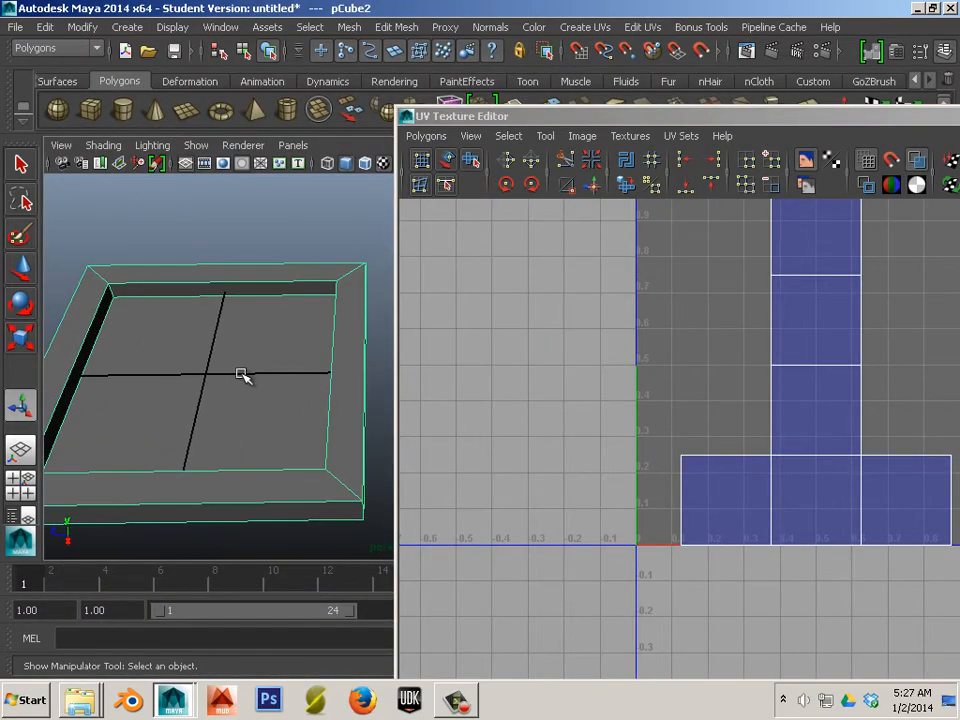
{"action": "right_click_drag", "start_coordinate": [242, 373], "coordinate": [242, 377]}
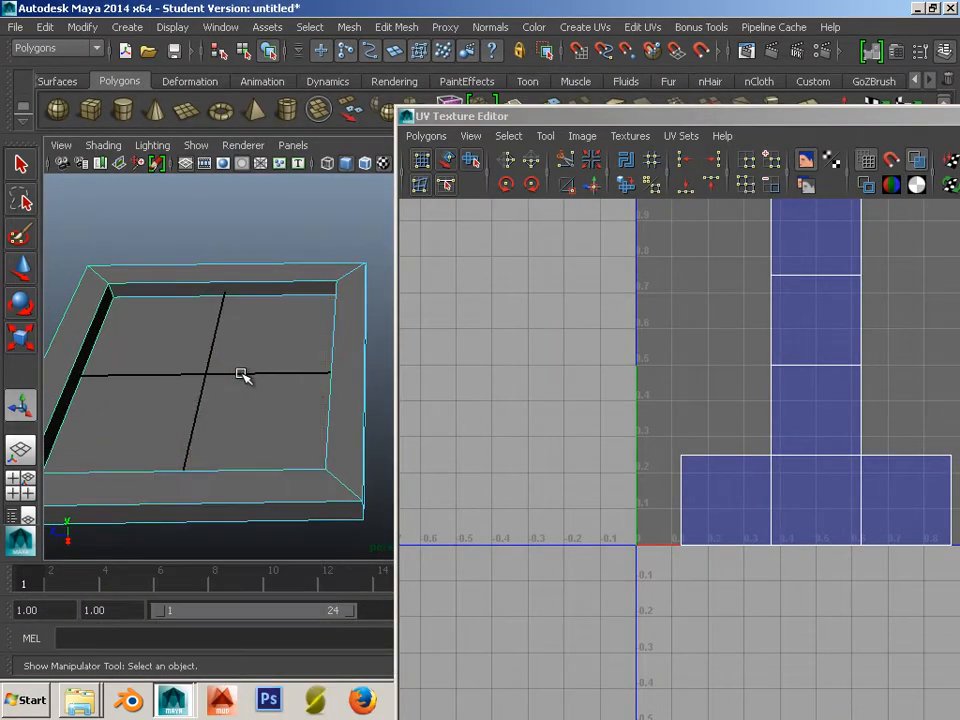
{"action": "left_click", "coordinate": [237, 374]}
{"action": "middle_click_drag", "start_coordinate": [795, 484], "coordinate": [688, 516], "text": "alt"}
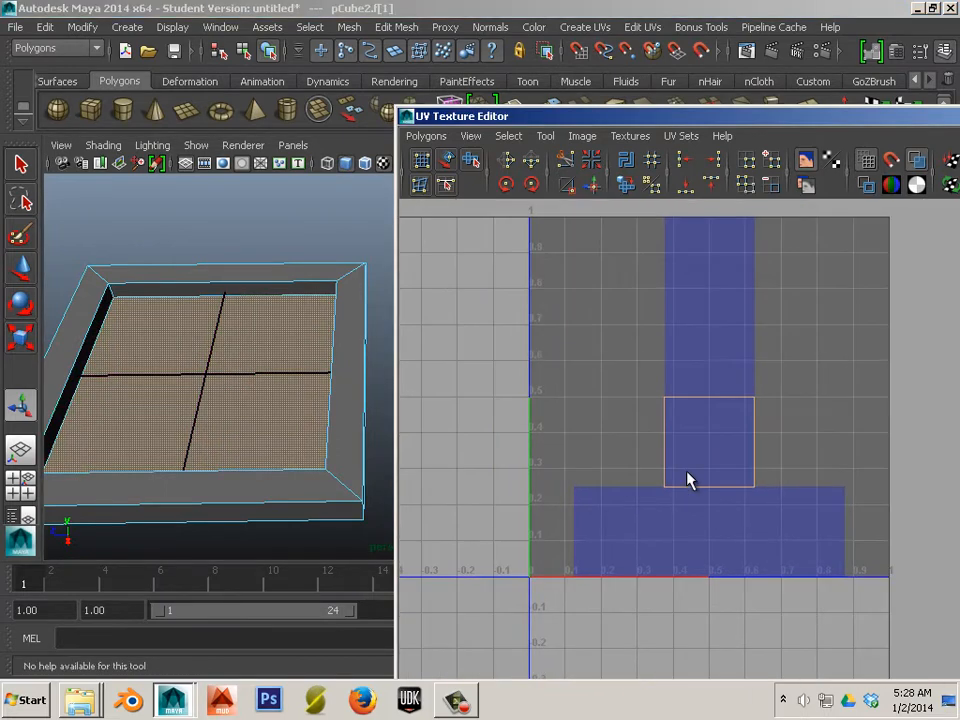
{"action": "left_click", "coordinate": [286, 378]}
{"action": "key", "text": "space"}
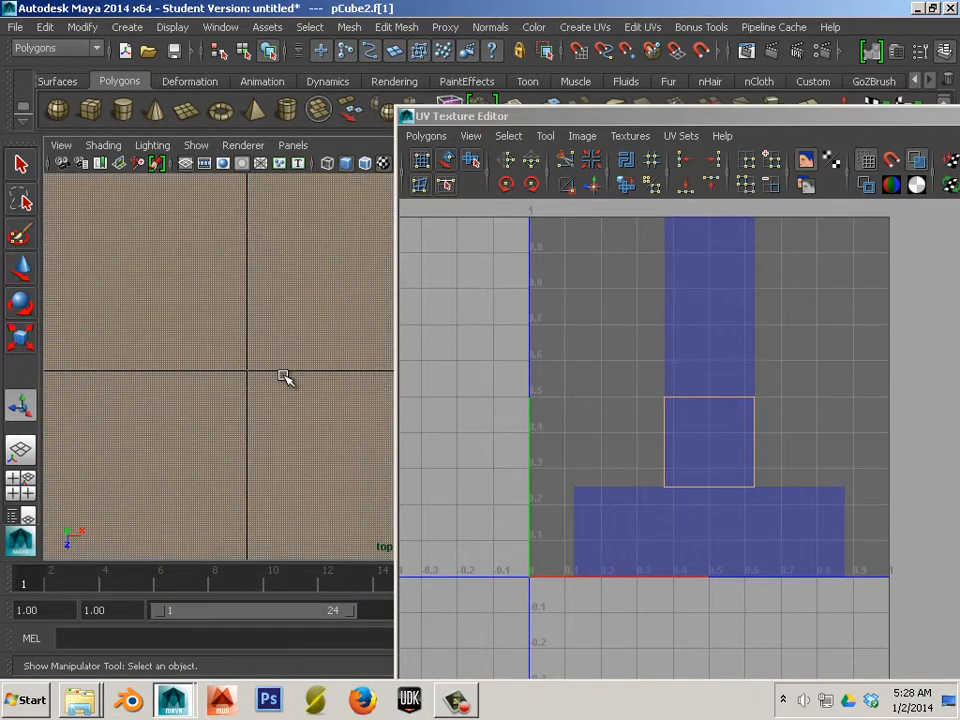
Step: Select all UVs of the slab's inset and recess from the top view and unfold them within the top face's shell
{"action": "scroll", "coordinate": [284, 376], "scroll_direction": "down", "scroll_amount": 8}
{"action": "middle_click_drag", "start_coordinate": [283, 376], "coordinate": [437, 392], "text": "alt"}
{"action": "scroll", "coordinate": [202, 383], "scroll_direction": "up", "scroll_amount": 4}
{"action": "scroll", "coordinate": [306, 385], "scroll_direction": "up", "scroll_amount": 3}
{"action": "middle_click_drag", "start_coordinate": [236, 372], "coordinate": [330, 366], "text": "alt"}
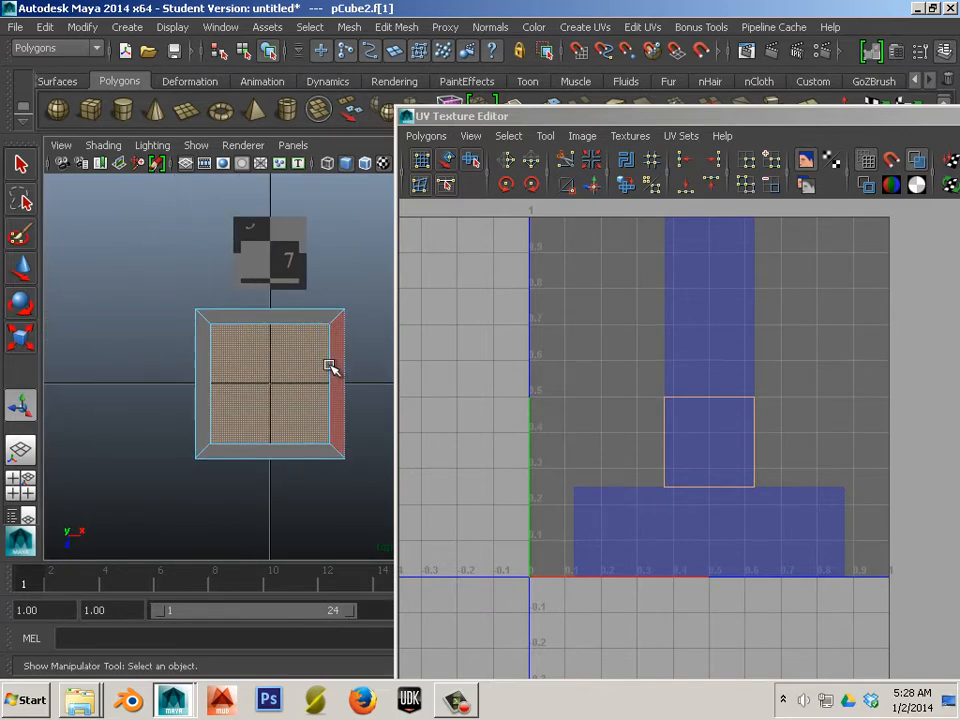
{"action": "right_click_drag", "start_coordinate": [329, 326], "coordinate": [380, 388]}
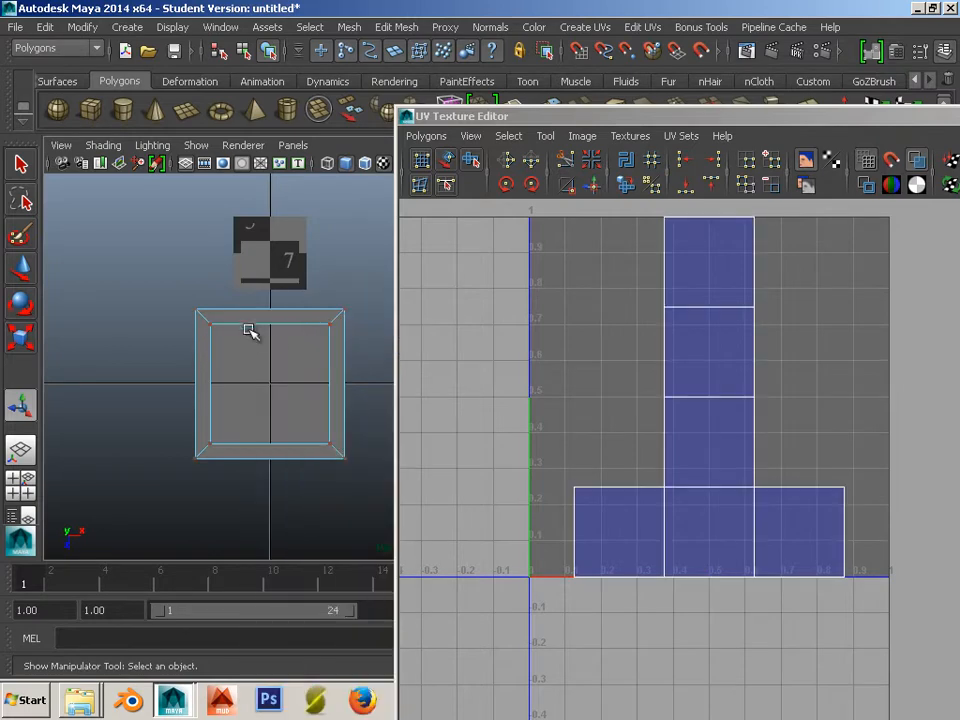
{"action": "left_click_drag", "start_coordinate": [339, 462], "coordinate": [339, 459]}
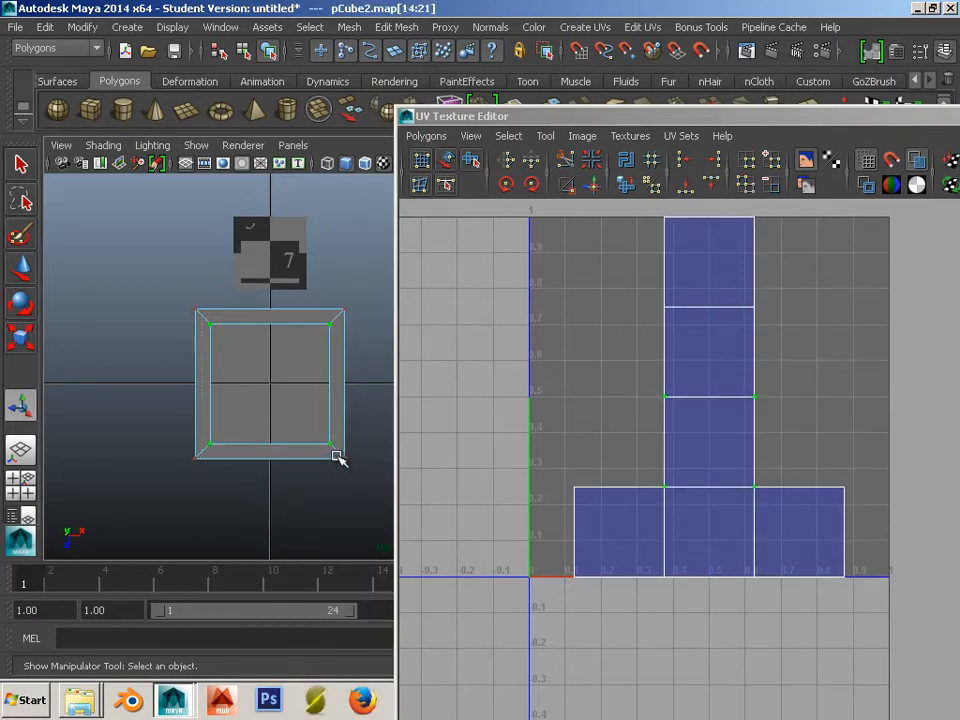
{"action": "left_click", "coordinate": [624, 186]}
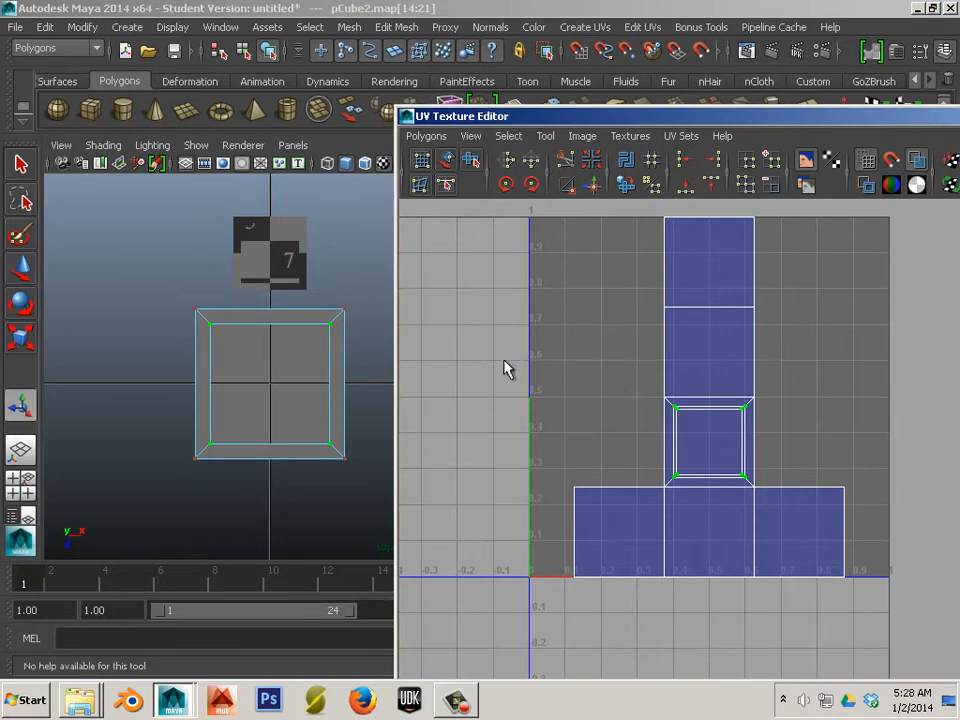
Step: Try to unfold the upper part of the slab's UV layout down to the inset, and the lower part with the side faces
{"action": "middle_click_drag", "start_coordinate": [321, 458], "coordinate": [305, 484], "text": "alt"}
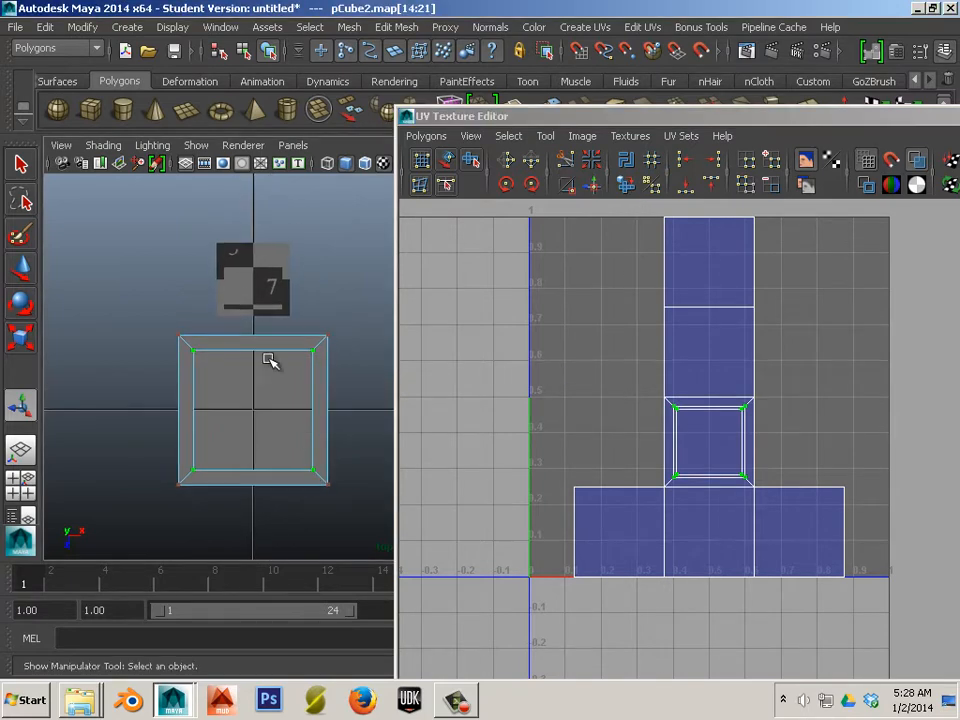
{"action": "middle_click", "coordinate": [554, 444], "text": "alt"}
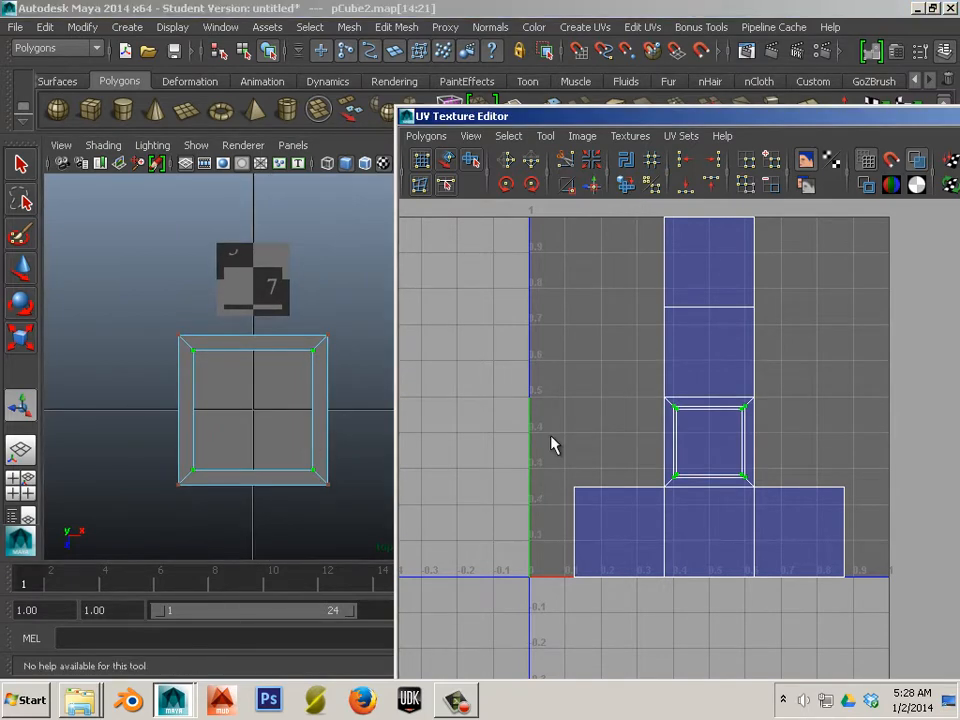
{"action": "left_click_drag", "start_coordinate": [206, 498], "coordinate": [369, 377], "text": "alt"}
{"action": "key", "text": "space"}
{"action": "key", "text": "space"}
{"action": "key", "text": "space"}
{"action": "right_click_drag", "start_coordinate": [716, 383], "coordinate": [729, 377]}
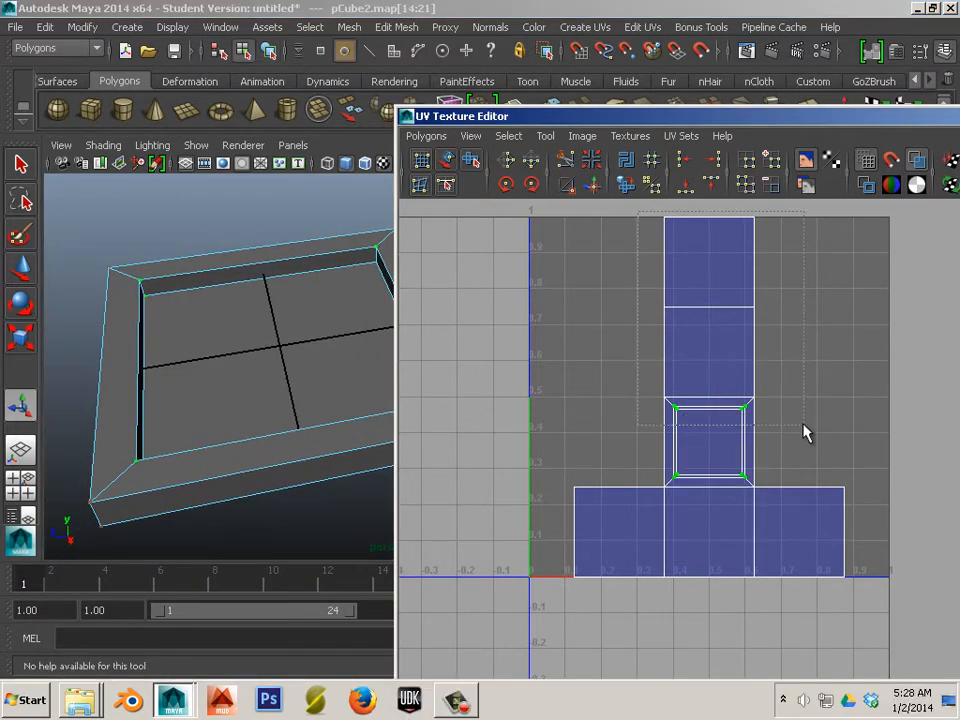
{"action": "left_click_drag", "start_coordinate": [800, 398], "coordinate": [797, 414]}
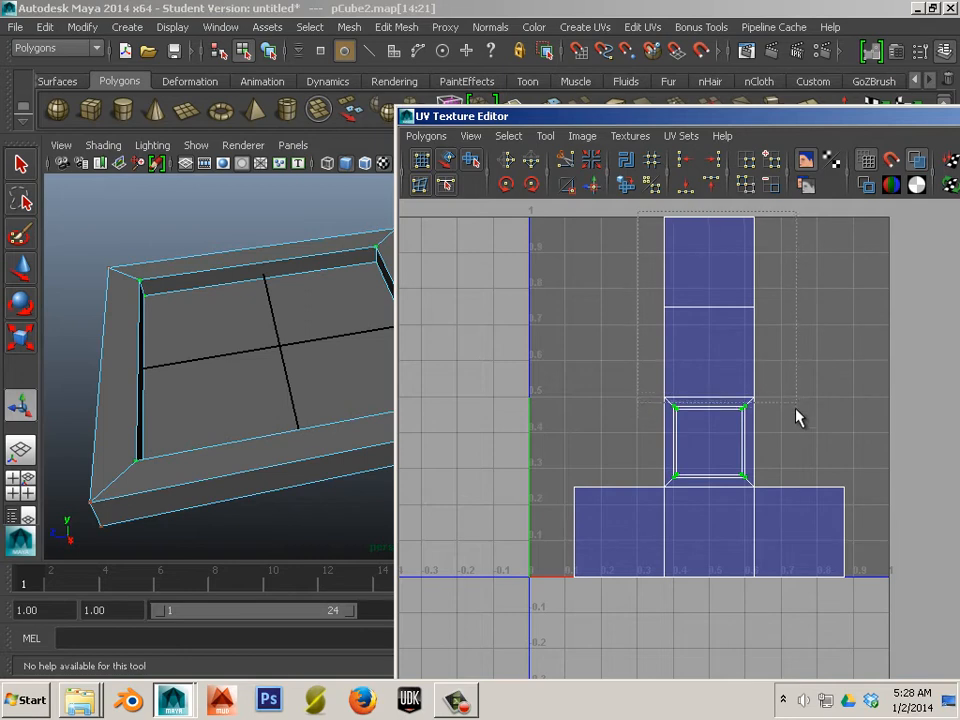
{"action": "left_click", "coordinate": [626, 186]}
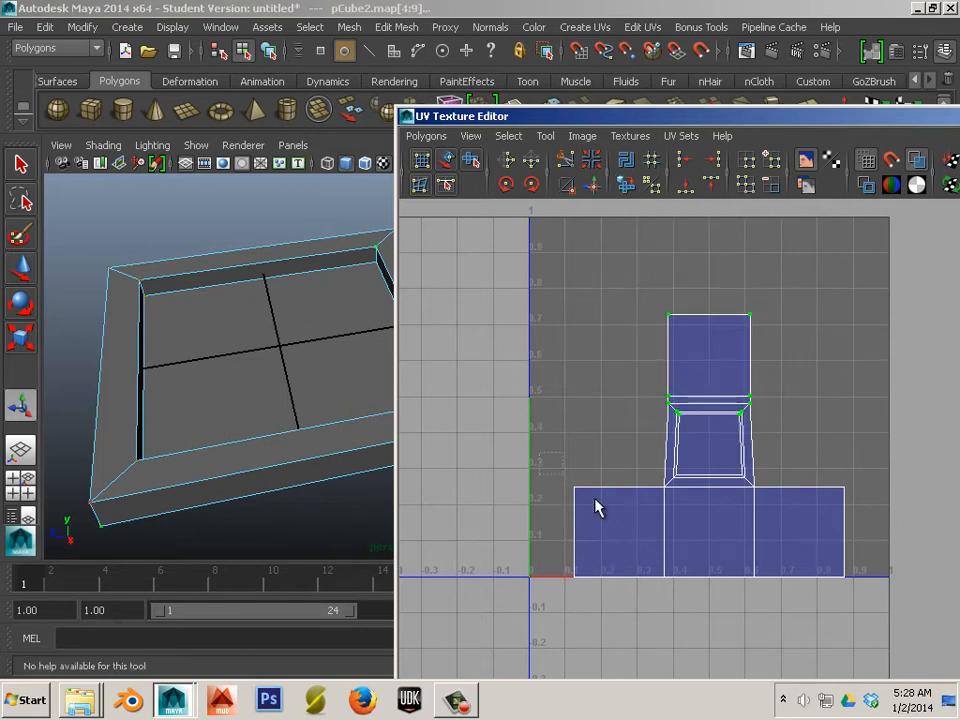
{"action": "left_click_drag", "start_coordinate": [938, 634], "coordinate": [938, 634]}
{"action": "left_click", "coordinate": [626, 186]}
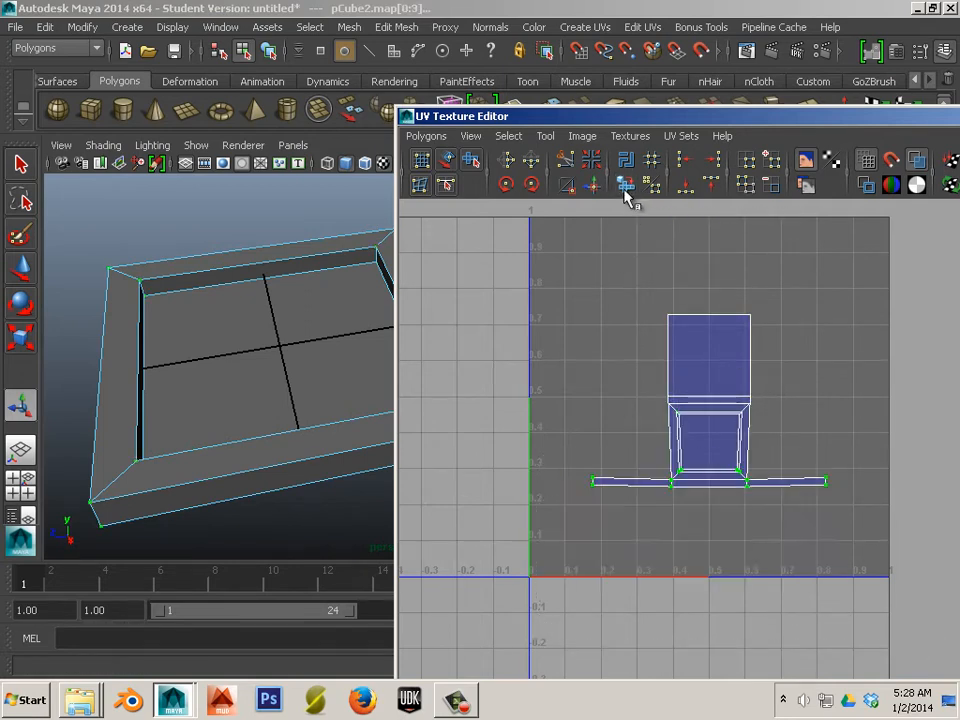
{"action": "left_click", "coordinate": [630, 418]}
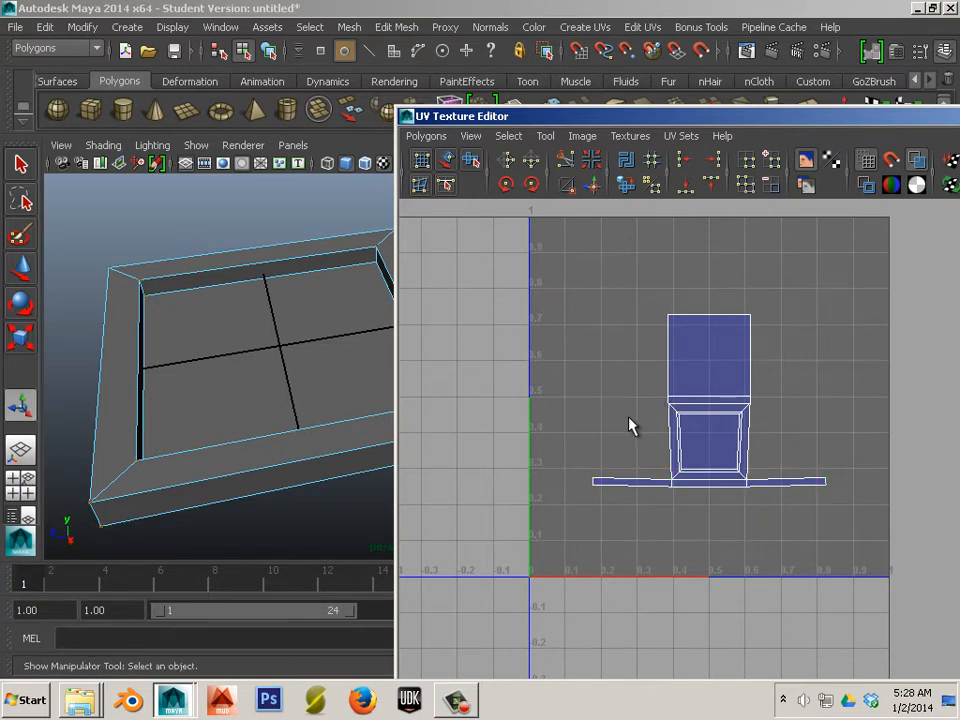
Step: Undo both unfolds of the upper and lower parts of the slab's UV layout
{"action": "key", "text": "ctrl+z"}
{"action": "key", "text": "ctrl+z"}
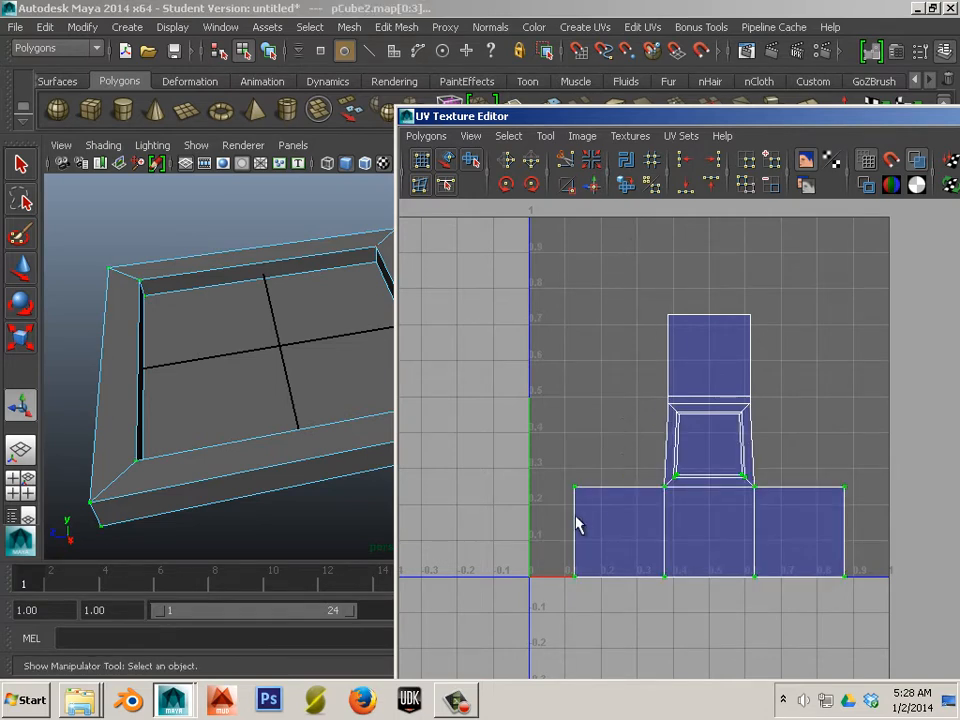
{"action": "key", "text": "ctrl+z"}
{"action": "key", "text": "ctrl+z"}
{"action": "key", "text": "ctrl+z"}
{"action": "key", "text": "ctrl+z"}
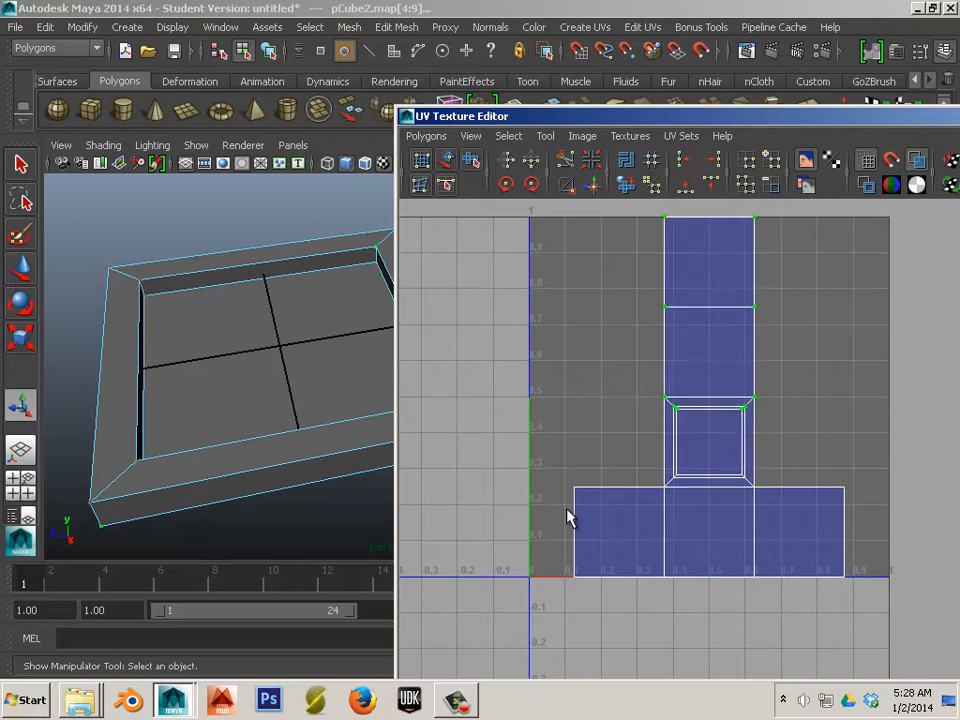
Step: Unfold the lowest row of UVs on the three side-by-side faces and the four UVs of the layout's topmost face
{"action": "left_click_drag", "start_coordinate": [532, 589], "coordinate": [891, 556]}
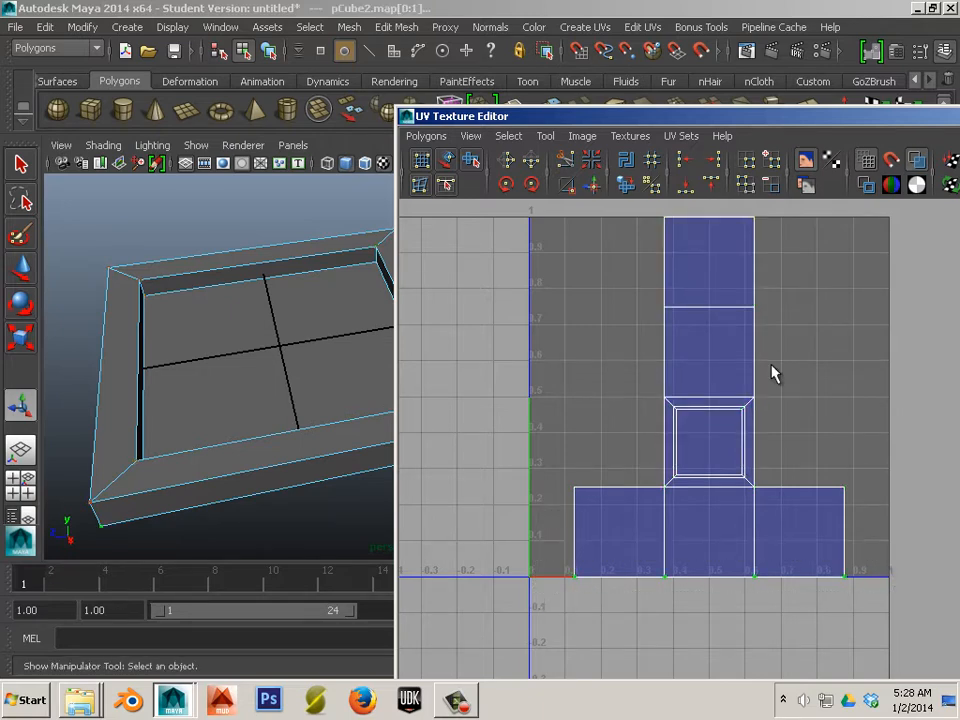
{"action": "left_click", "coordinate": [626, 186]}
{"action": "middle_click_drag", "start_coordinate": [714, 343], "coordinate": [712, 457], "text": "alt"}
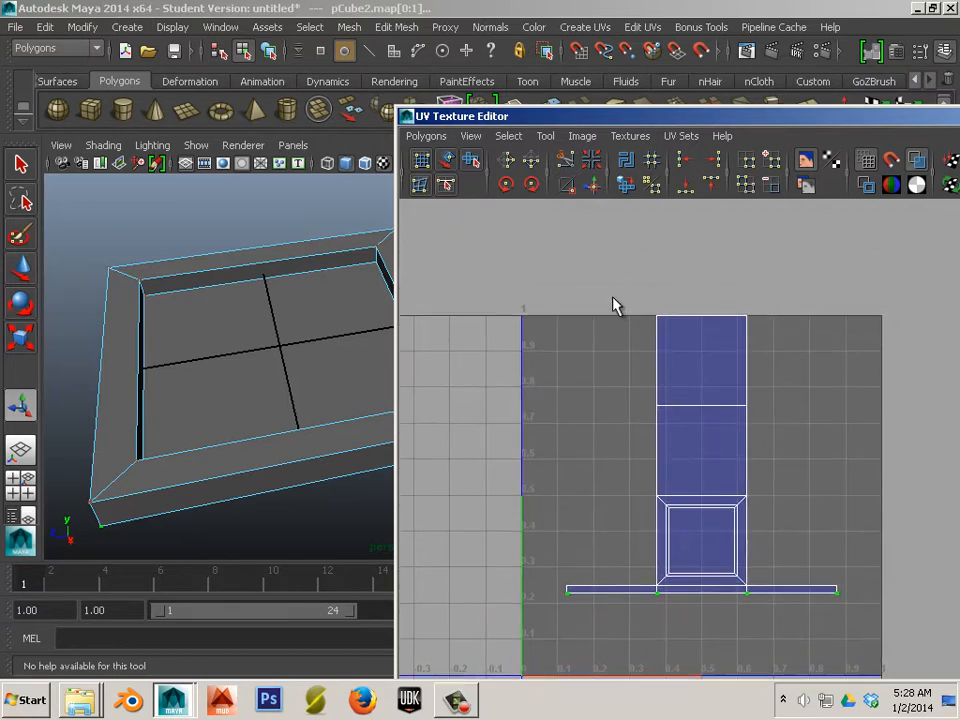
{"action": "left_click_drag", "start_coordinate": [828, 449], "coordinate": [829, 450]}
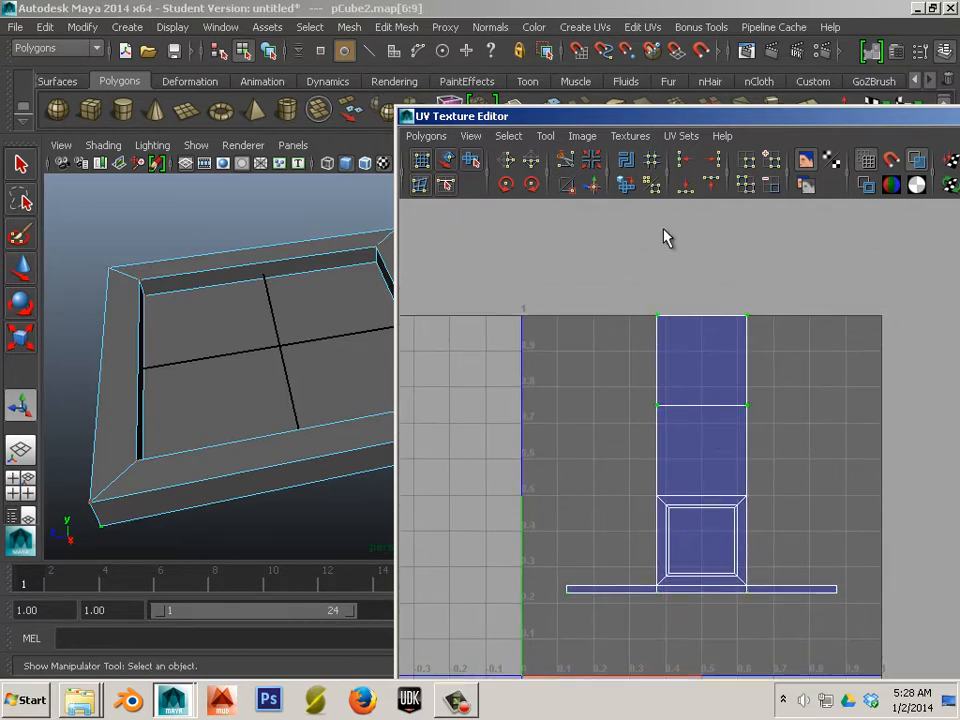
{"action": "left_click", "coordinate": [626, 189]}
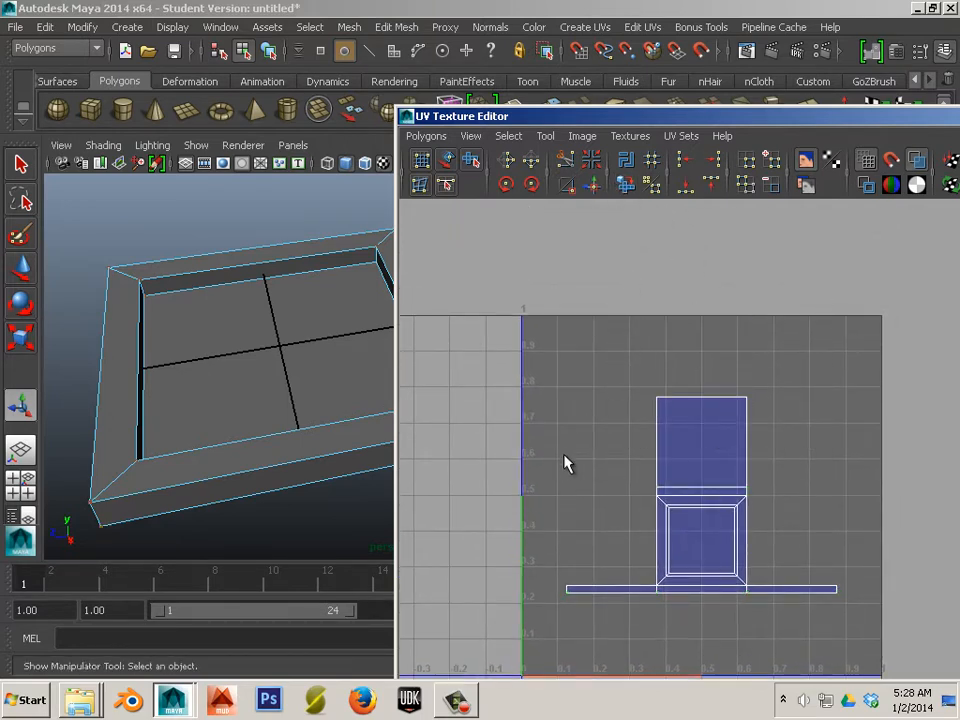
{"action": "scroll", "coordinate": [595, 456], "scroll_direction": "up", "scroll_amount": 1}
{"action": "middle_click_drag", "start_coordinate": [638, 540], "coordinate": [701, 443], "text": "alt"}
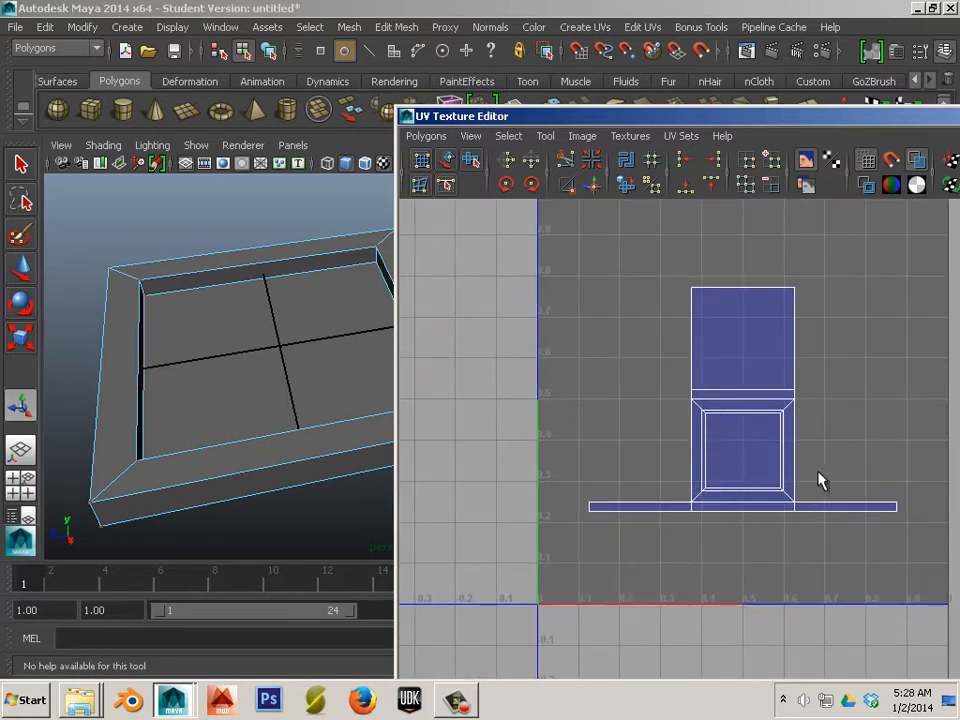
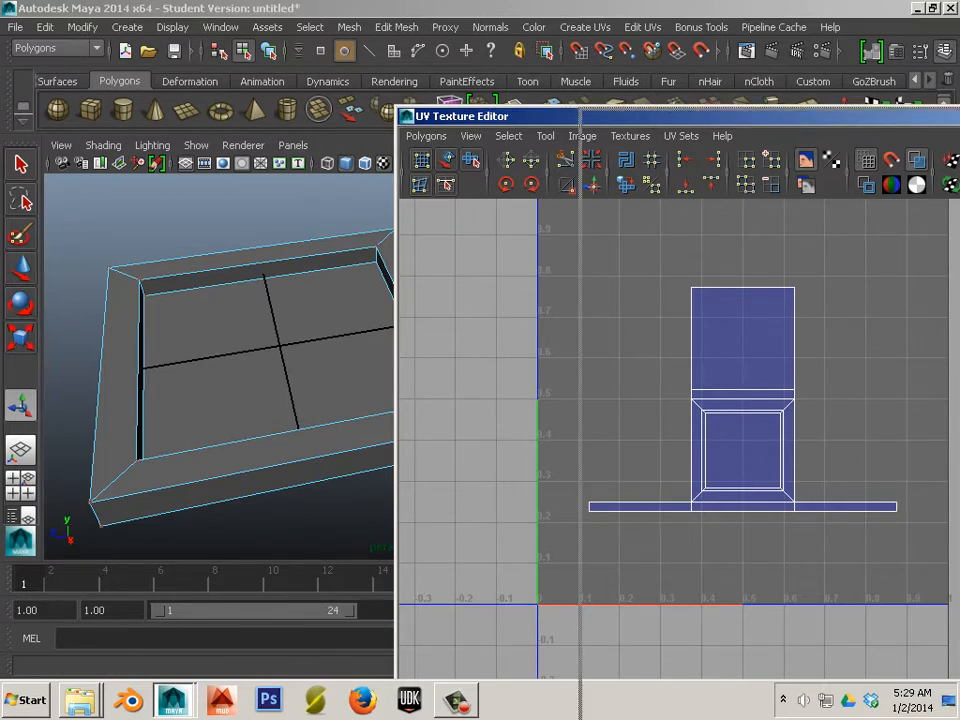
Step: Move the UV Texture Editor aside, create a polygon cube at the slab's centre and scale it into a flat, narrow bar
{"action": "key", "text": "alt+F4"}
{"action": "middle_click_drag", "start_coordinate": [241, 428], "coordinate": [279, 420], "text": "alt"}
{"action": "left_click_drag", "start_coordinate": [279, 420], "coordinate": [276, 384], "text": "alt"}
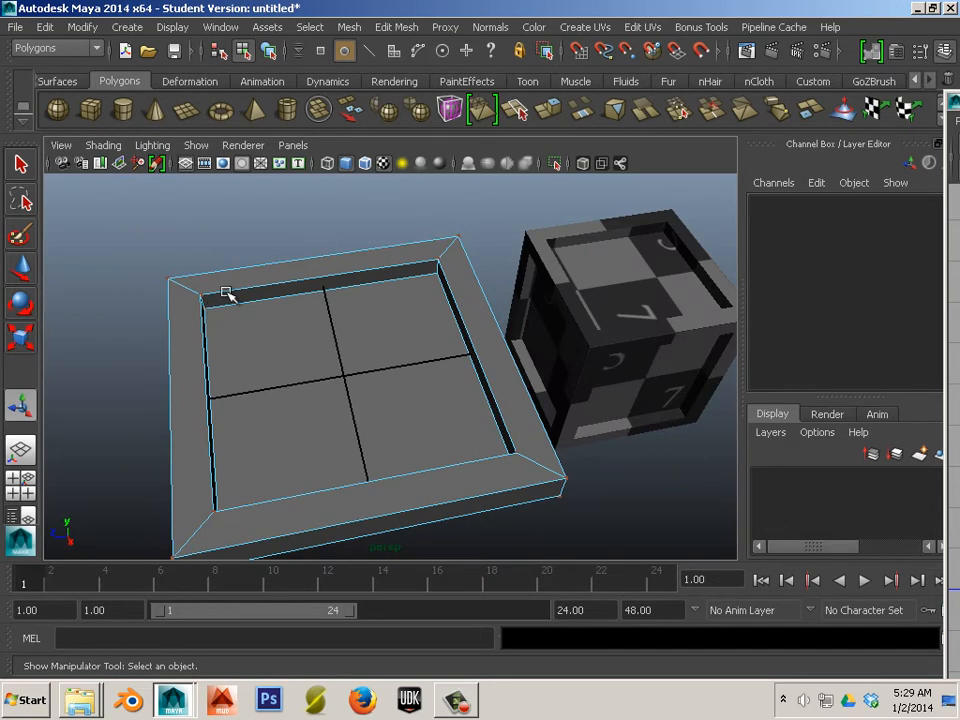
{"action": "left_click", "coordinate": [92, 112]}
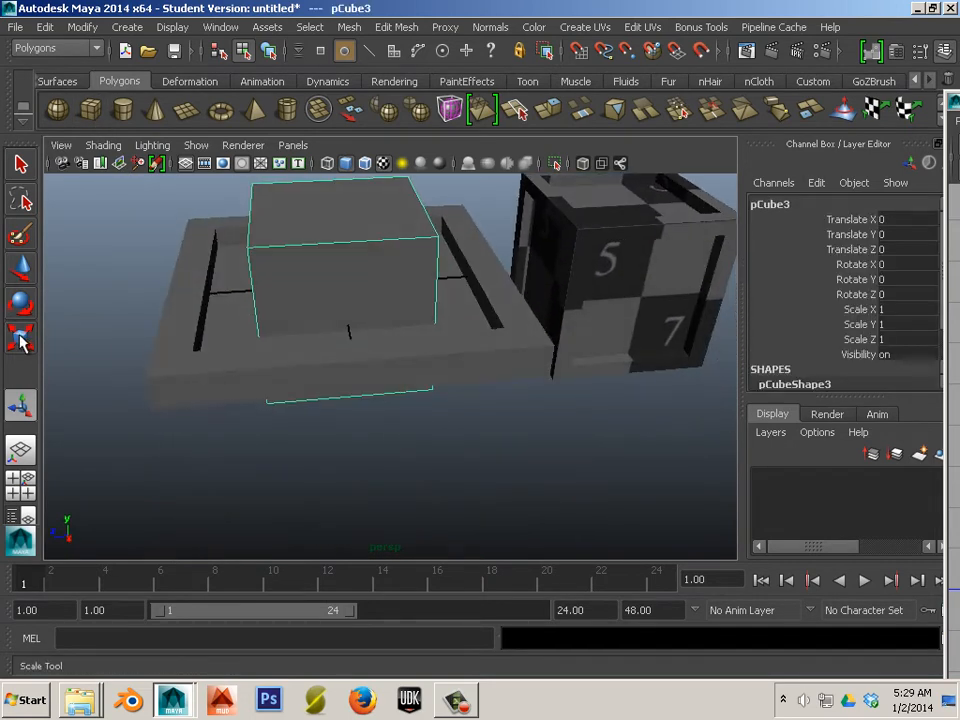
{"action": "left_click", "coordinate": [21, 339]}
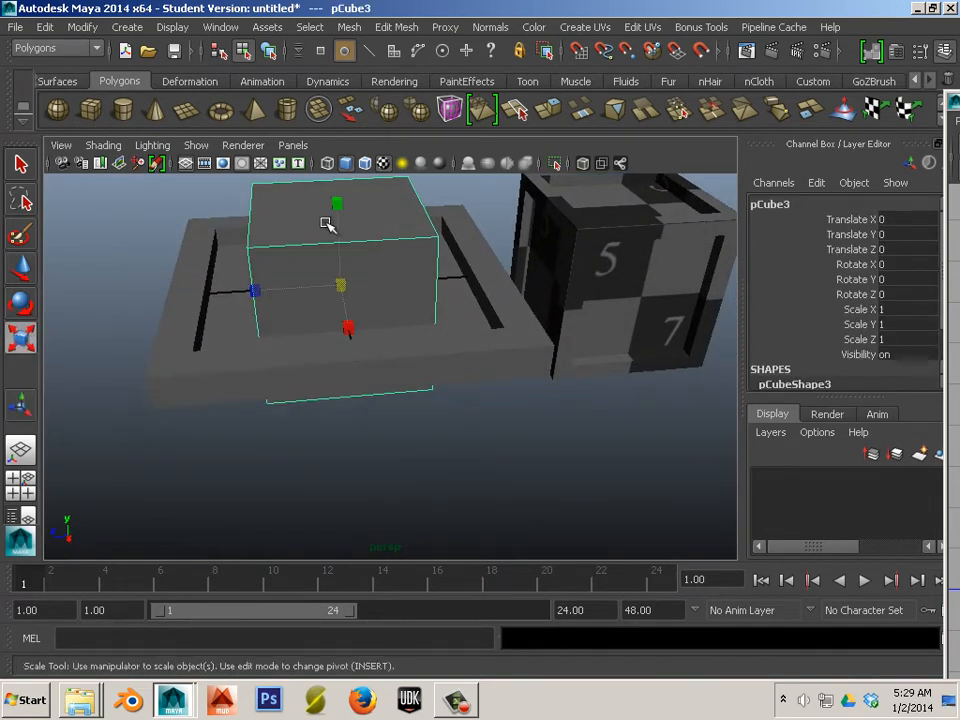
{"action": "left_click_drag", "start_coordinate": [335, 203], "coordinate": [330, 274]}
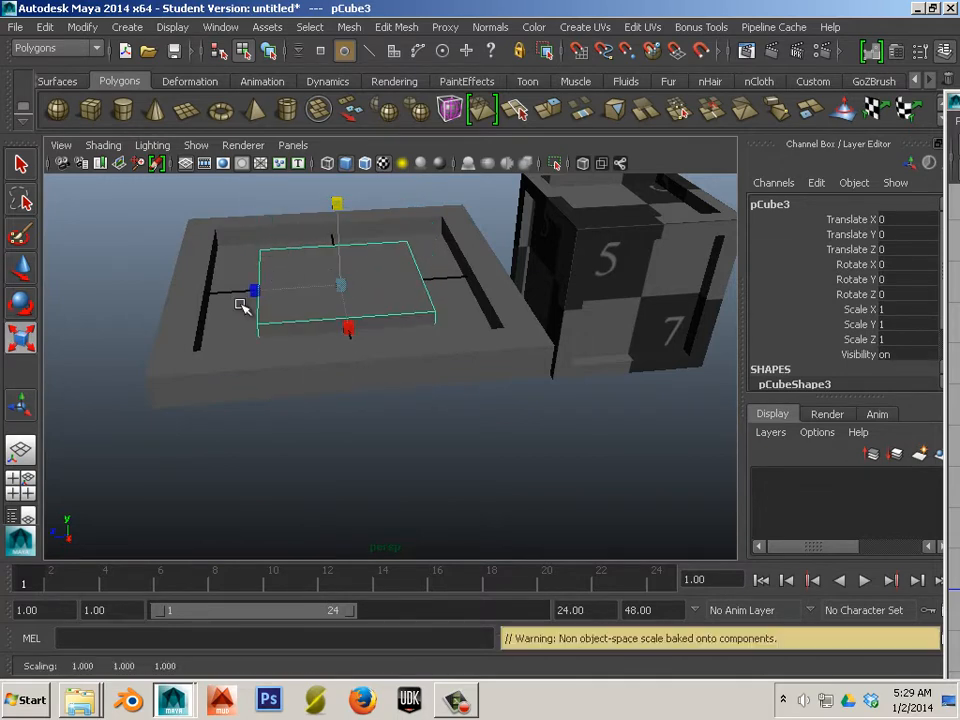
{"action": "left_click_drag", "start_coordinate": [242, 304], "coordinate": [325, 428], "text": "alt"}
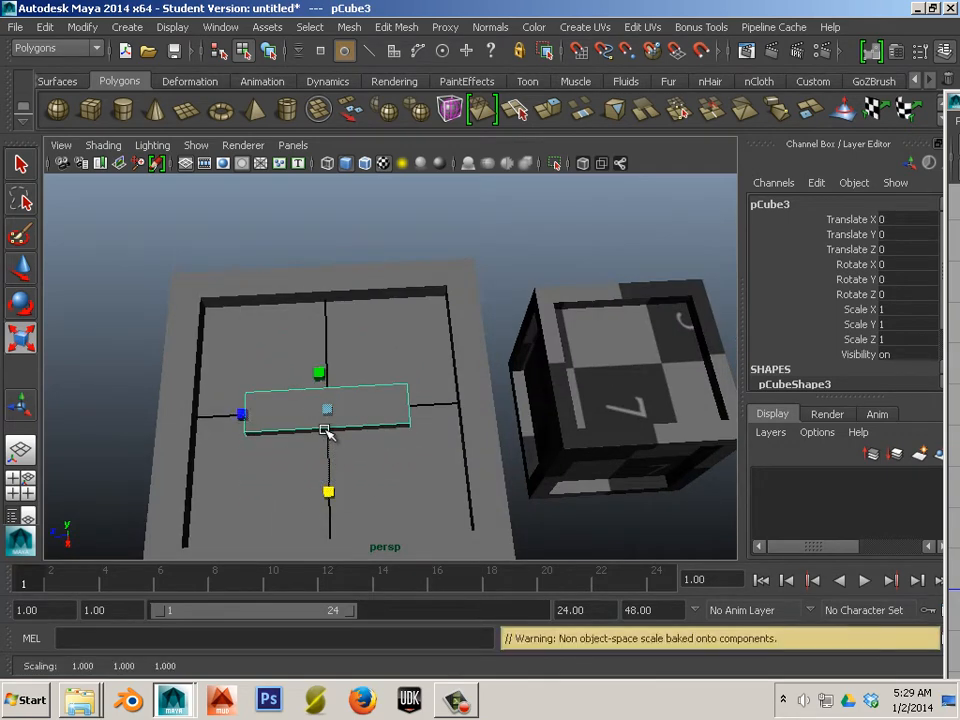
Step: Rotate the bar about 41 degrees around Y in the wireframe top view so it lies diagonally across the recess
{"action": "key", "text": "e"}
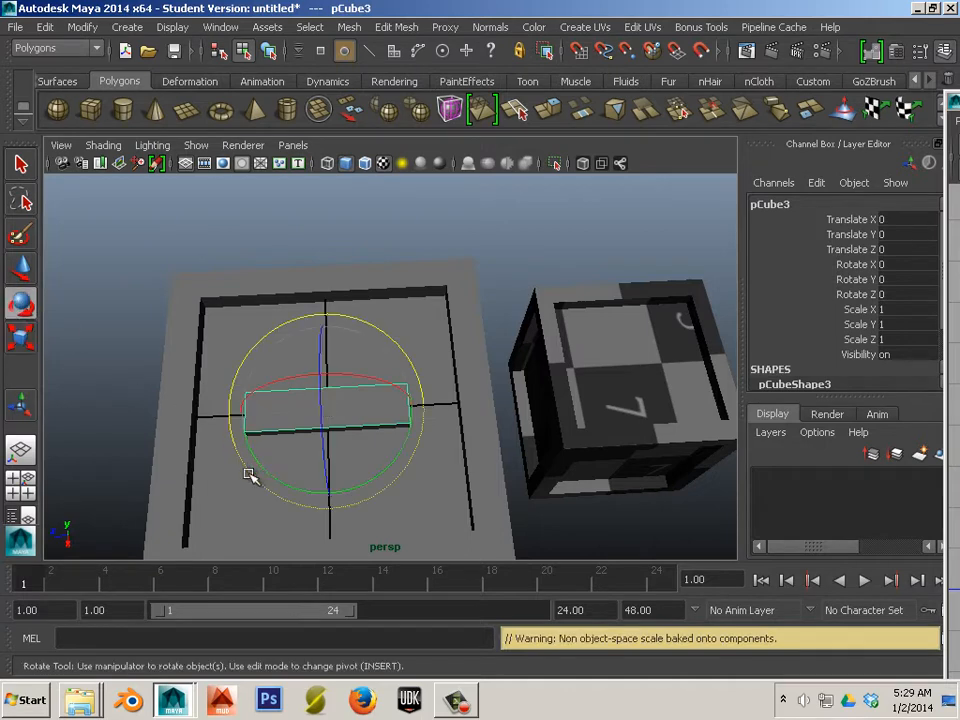
{"action": "key", "text": "space"}
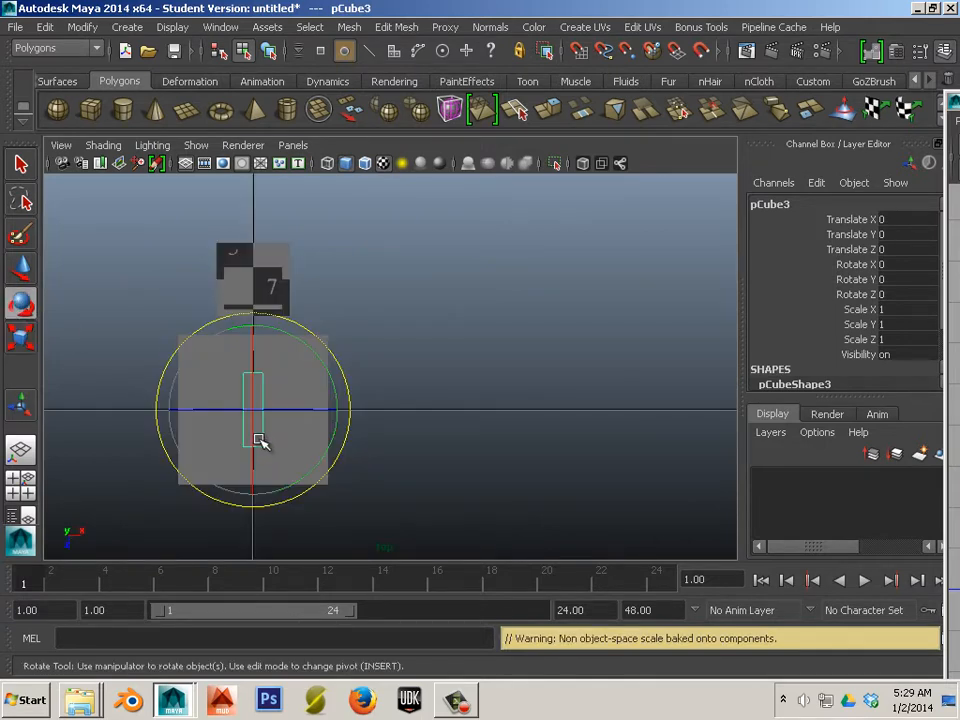
{"action": "key", "text": "4"}
{"action": "middle_click_drag", "start_coordinate": [291, 501], "coordinate": [397, 517], "text": "alt"}
{"action": "left_click_drag", "start_coordinate": [420, 465], "coordinate": [465, 412]}
Step: Open the Scale Tool's settings and set its scale axis to Object for the rotated bar
{"action": "left_click", "coordinate": [24, 340]}
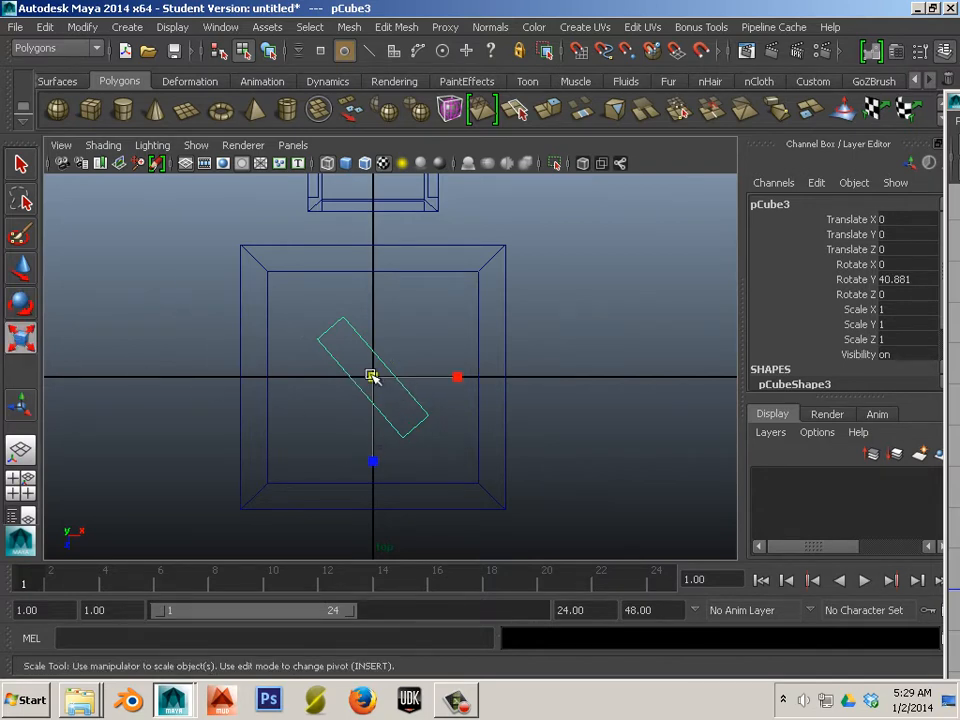
{"action": "left_click", "coordinate": [900, 55]}
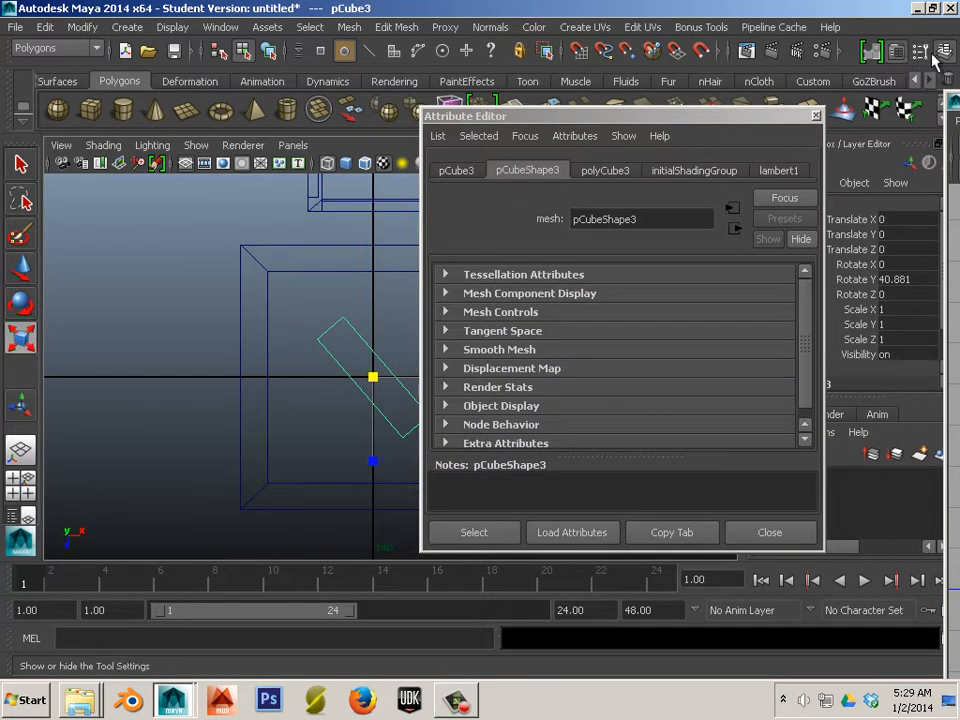
{"action": "left_click", "coordinate": [918, 55]}
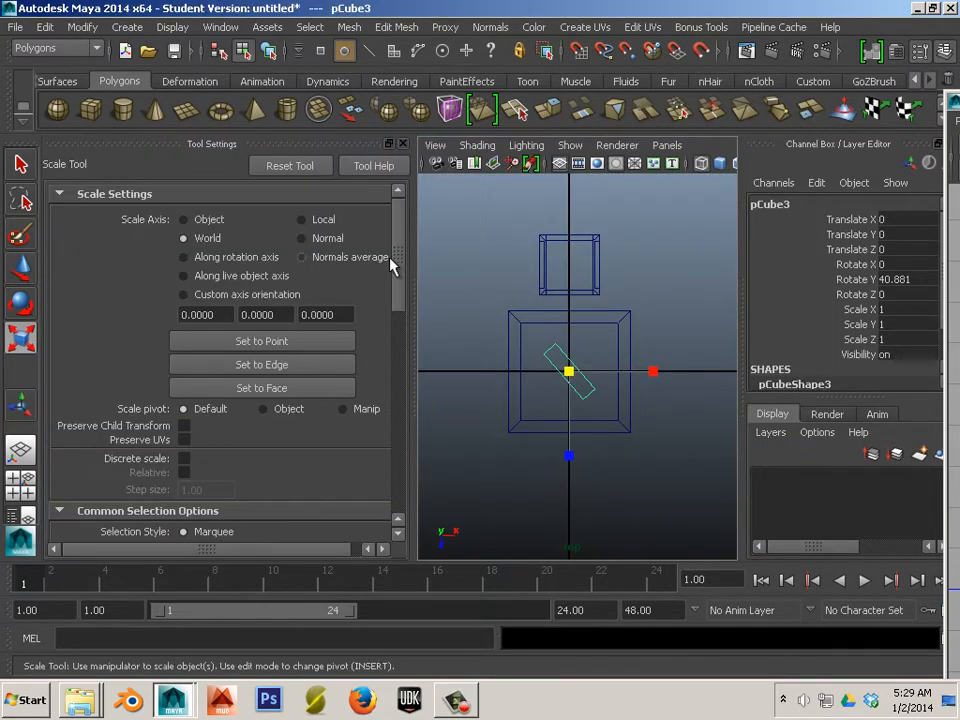
{"action": "left_click", "coordinate": [302, 221]}
{"action": "scroll", "coordinate": [455, 357], "scroll_direction": "up", "scroll_amount": 5}
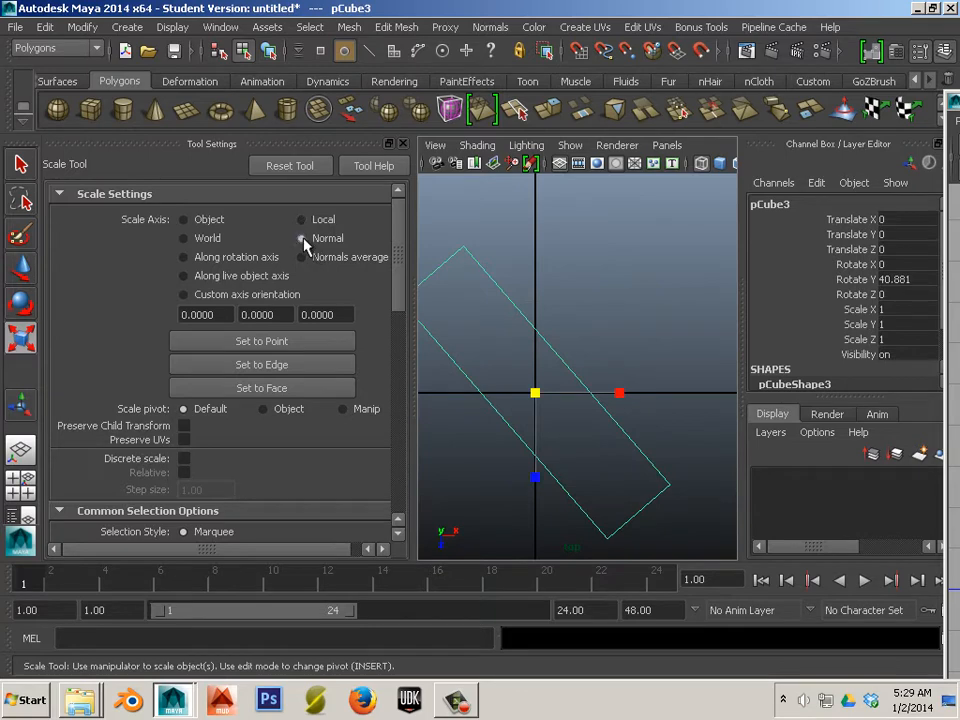
{"action": "scroll", "coordinate": [321, 492], "scroll_direction": "down", "scroll_amount": 10}
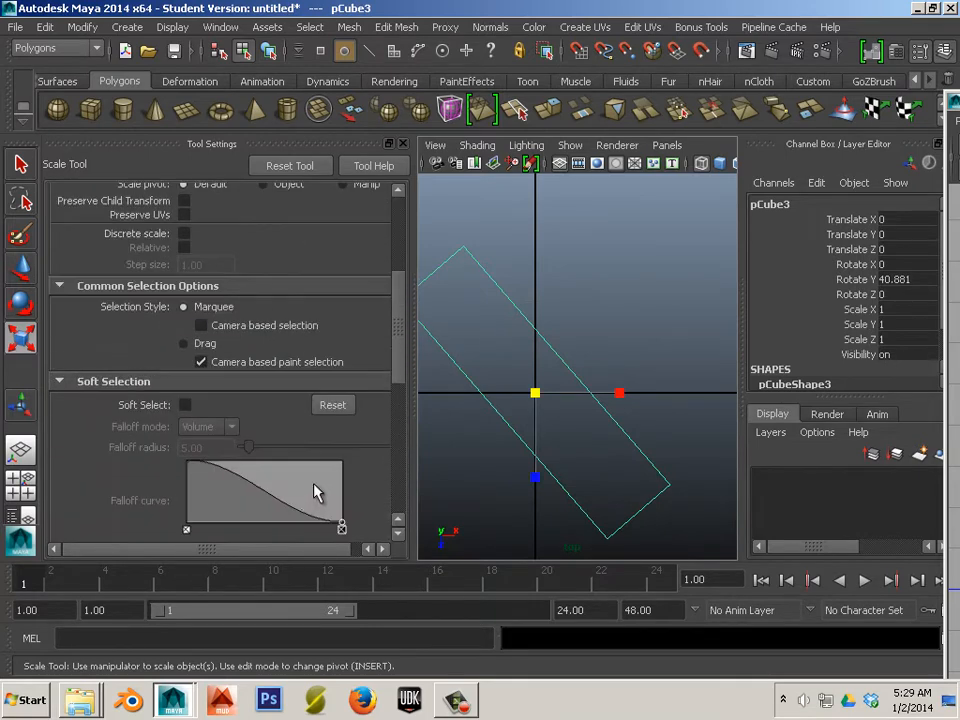
{"action": "scroll", "coordinate": [321, 488], "scroll_direction": "up", "scroll_amount": 10}
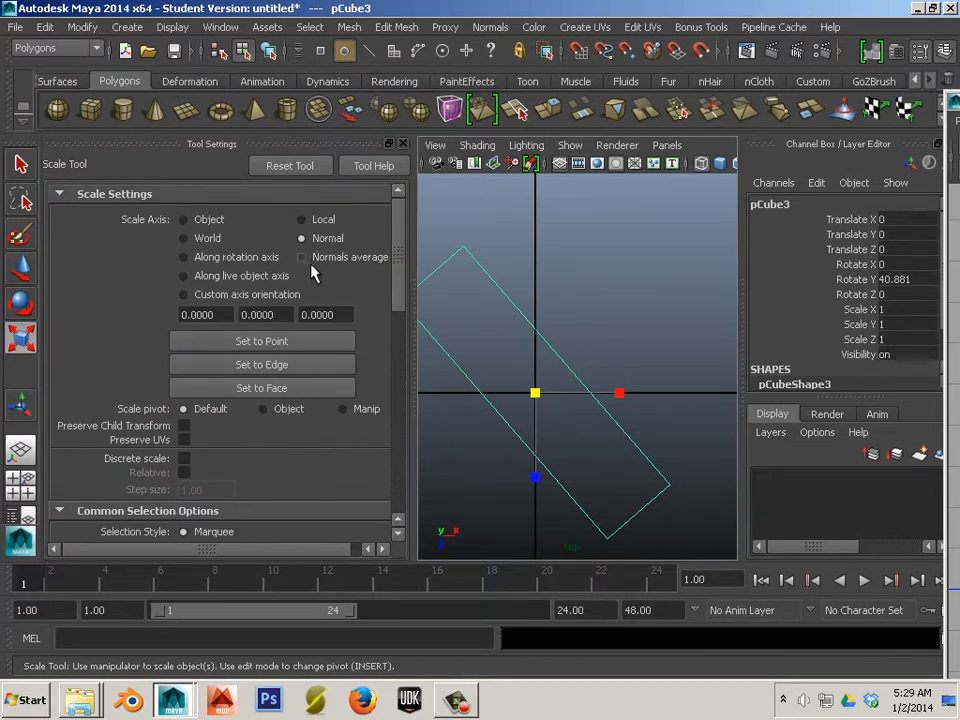
{"action": "middle_click_drag", "start_coordinate": [481, 350], "coordinate": [508, 328], "text": "alt"}
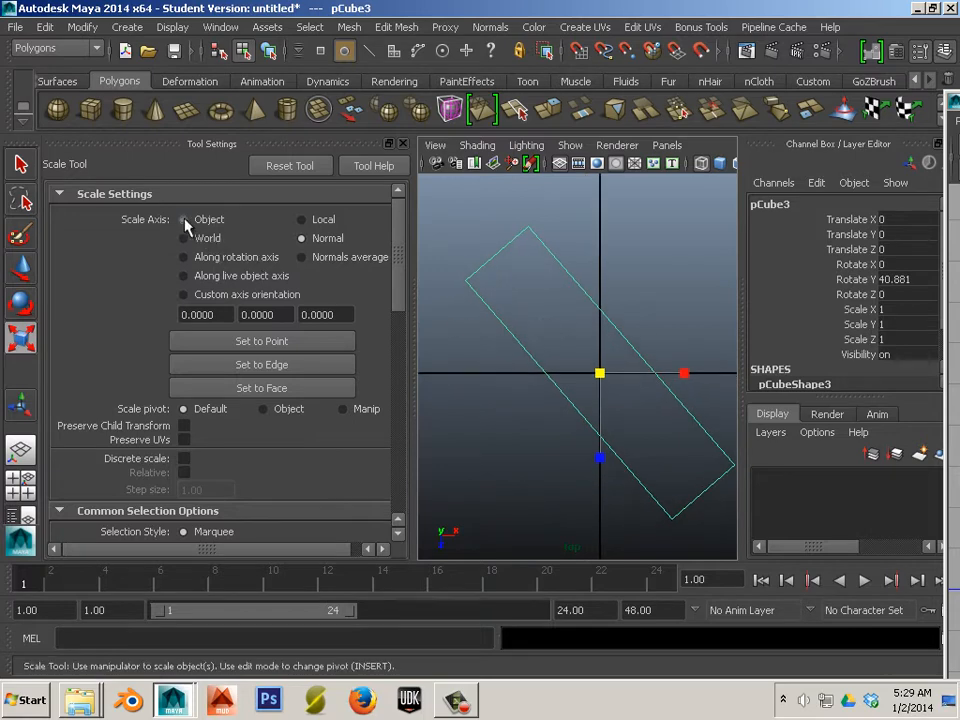
{"action": "left_click", "coordinate": [184, 219]}
{"action": "scroll", "coordinate": [560, 368], "scroll_direction": "down", "scroll_amount": 10}
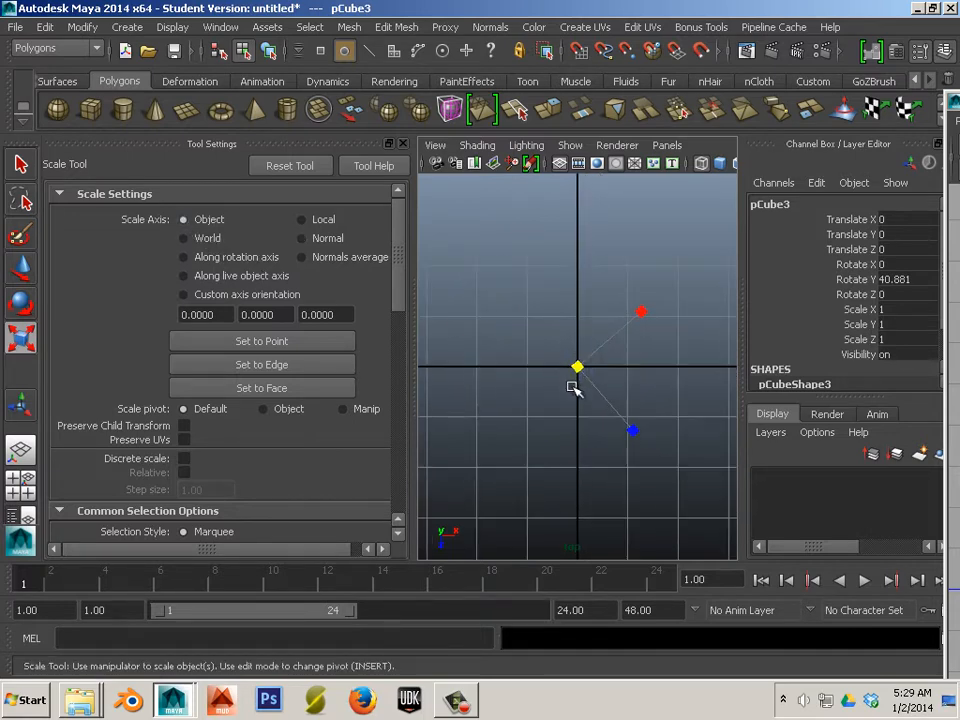
{"action": "scroll", "coordinate": [568, 414], "scroll_direction": "up", "scroll_amount": 10}
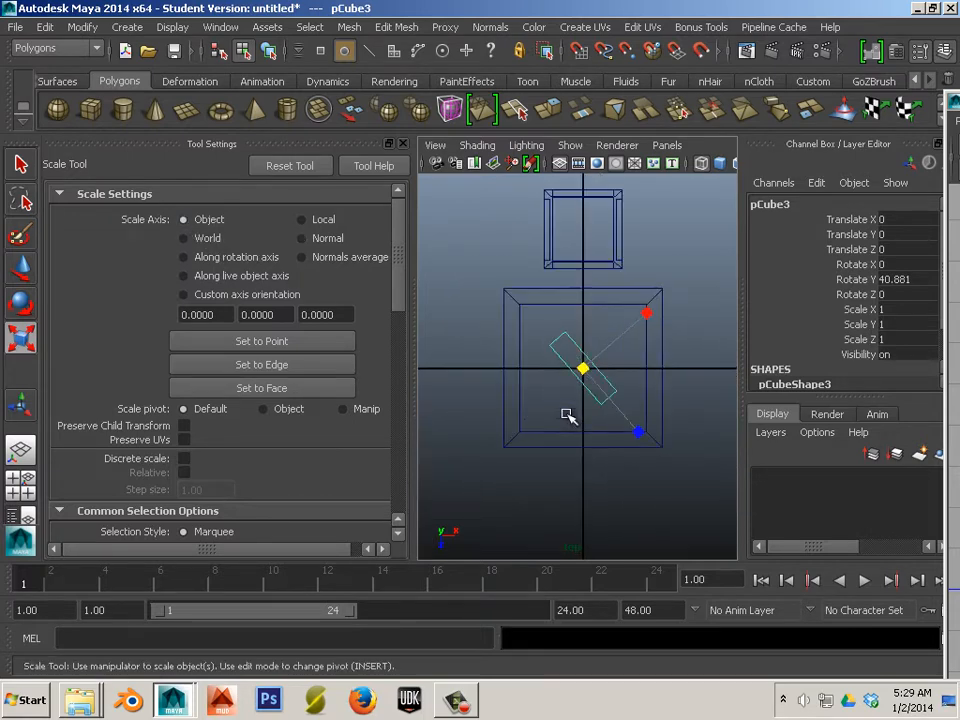
Step: Lengthen the diagonal bar along its own axis to a Z scale of about 2.35 so it reaches the recess's opposite corners
{"action": "left_click_drag", "start_coordinate": [633, 431], "coordinate": [724, 510]}
{"action": "scroll", "coordinate": [516, 388], "scroll_direction": "up", "scroll_amount": 5}
{"action": "scroll", "coordinate": [516, 388], "scroll_direction": "down", "scroll_amount": 5}
{"action": "scroll", "coordinate": [516, 388], "scroll_direction": "up", "scroll_amount": 3}
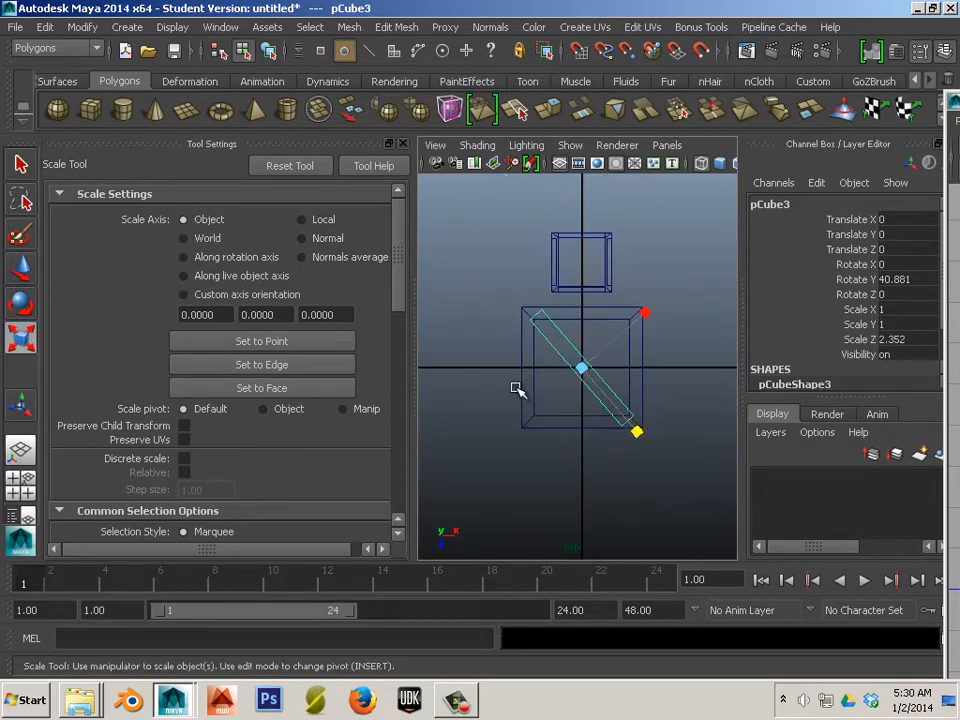
Step: Set the Move Tool's axis to Object and shift the bar across its width to about X 0.041, Z -0.036
{"action": "key", "text": "w"}
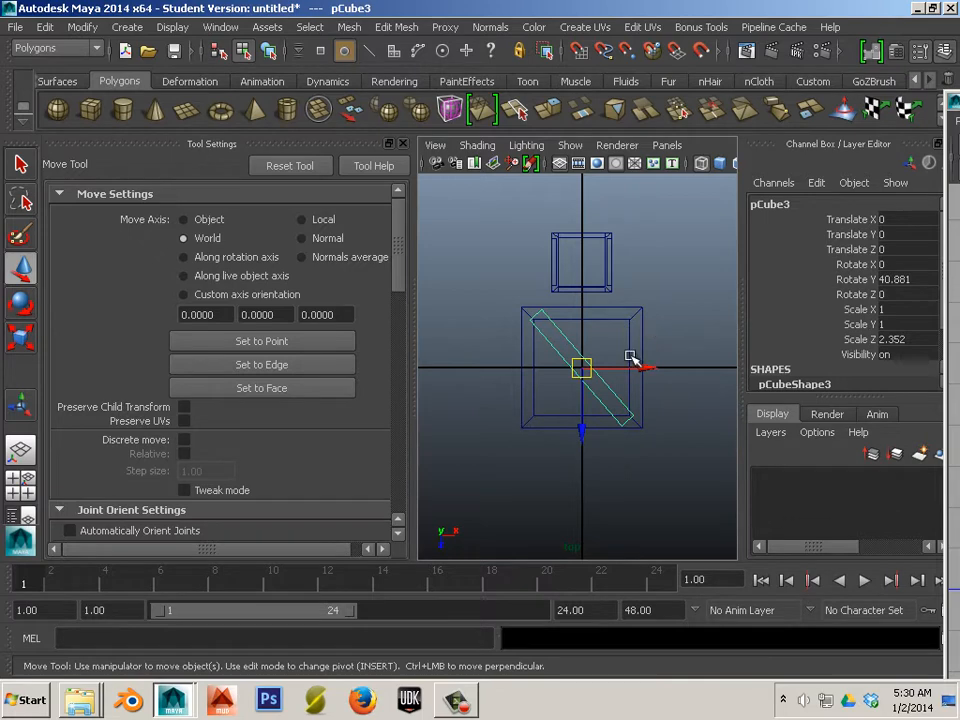
{"action": "left_click", "coordinate": [184, 219]}
{"action": "left_click_drag", "start_coordinate": [581, 367], "coordinate": [633, 320]}
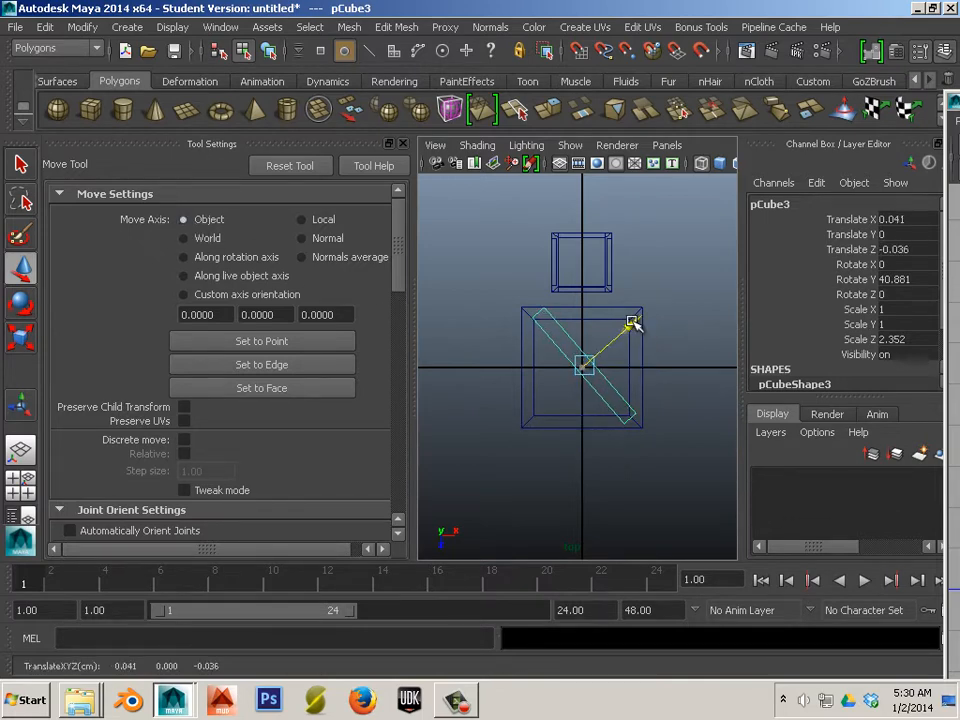
{"action": "scroll", "coordinate": [632, 322], "scroll_direction": "up", "scroll_amount": 5}
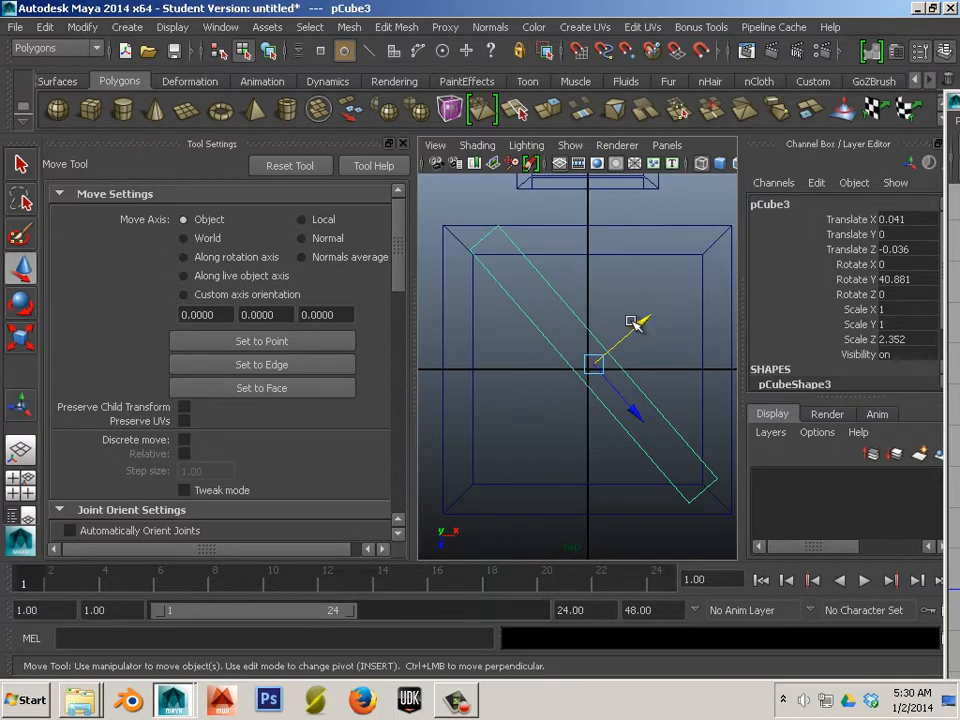
Step: Rotate the bar to about 45 degrees around Y and shift it across its width to about X 0.002, Z 0.004
{"action": "key", "text": "r"}
{"action": "key", "text": "e"}
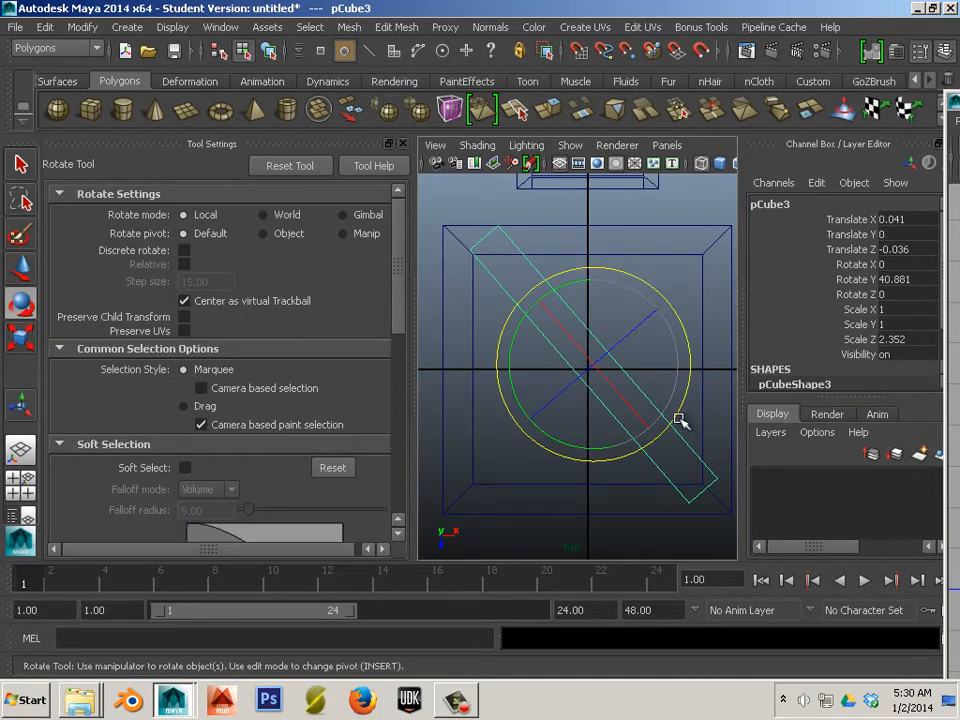
{"action": "left_click", "coordinate": [673, 414]}
{"action": "left_click", "coordinate": [660, 414]}
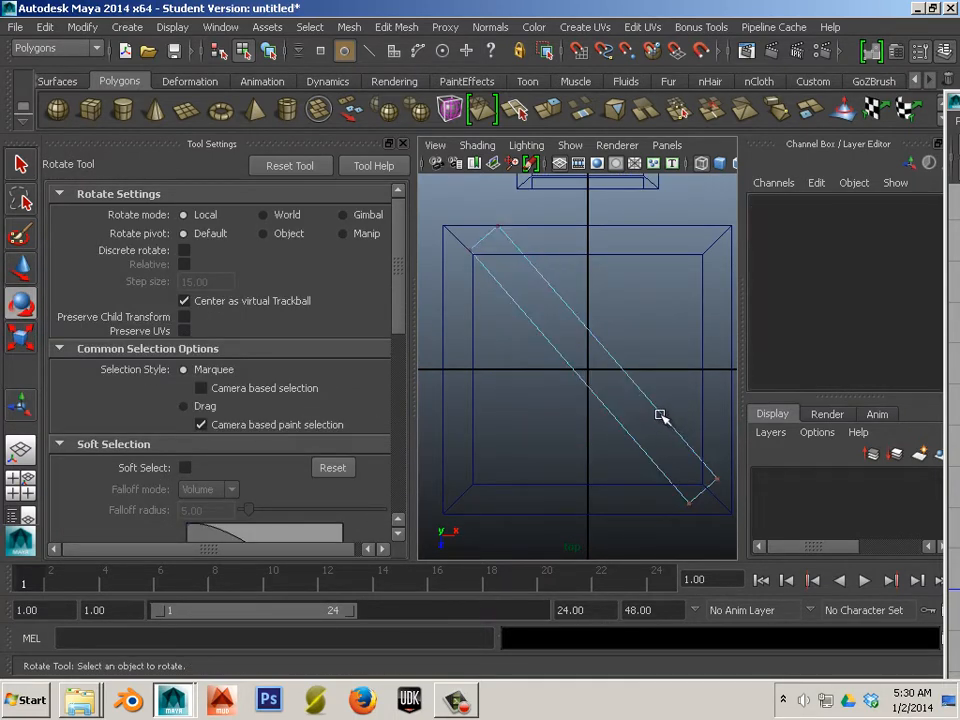
{"action": "right_click_drag", "start_coordinate": [660, 414], "coordinate": [741, 303]}
{"action": "left_click", "coordinate": [639, 386]}
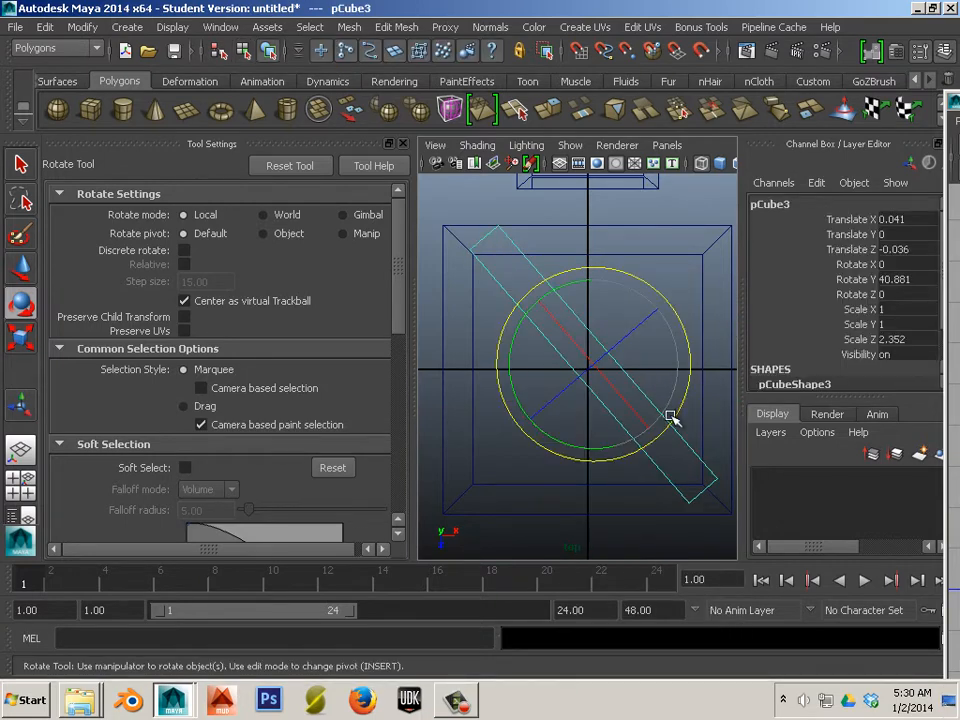
{"action": "left_click_drag", "start_coordinate": [673, 414], "coordinate": [676, 409]}
{"action": "key", "text": "w"}
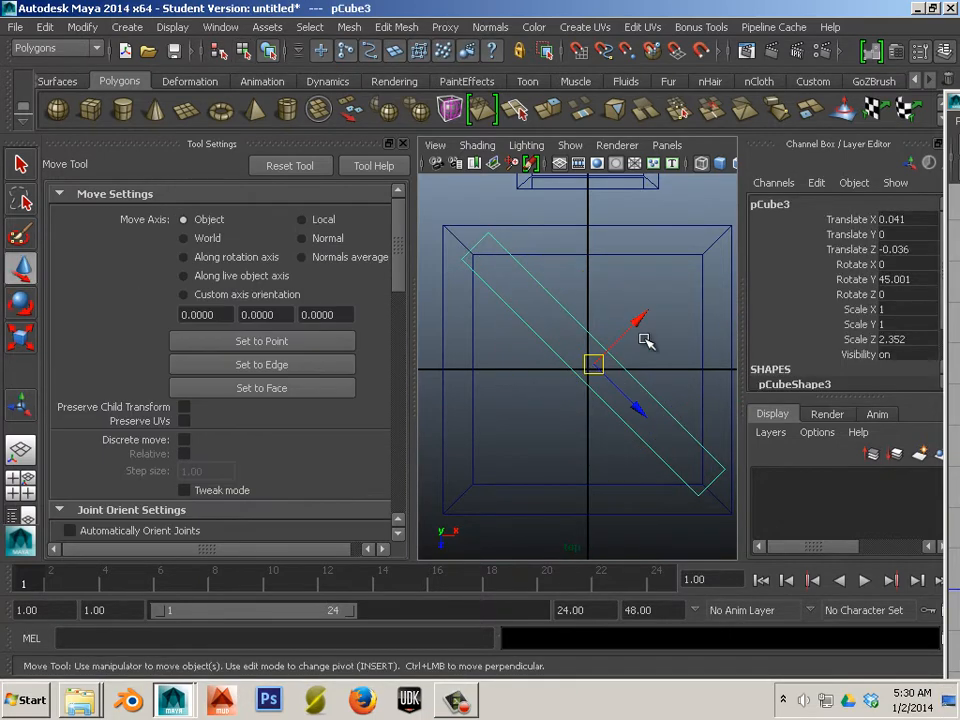
{"action": "left_click_drag", "start_coordinate": [640, 320], "coordinate": [634, 328]}
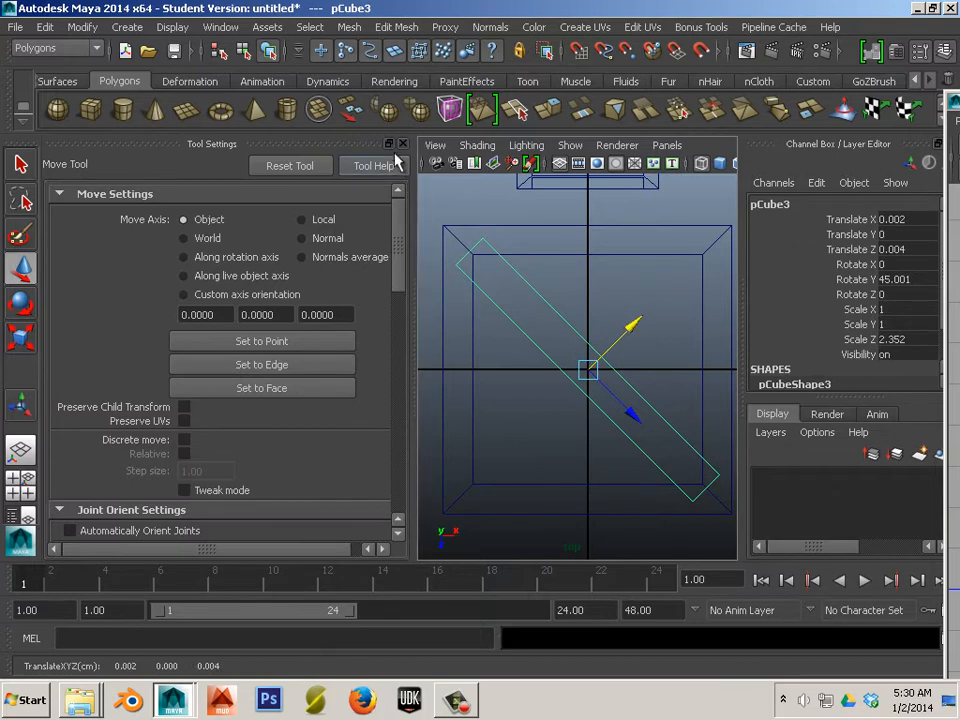
Step: Close the tool settings and return to the perspective view with textured shading
{"action": "left_click", "coordinate": [388, 143]}
{"action": "left_click", "coordinate": [406, 128]}
{"action": "left_click", "coordinate": [497, 308]}
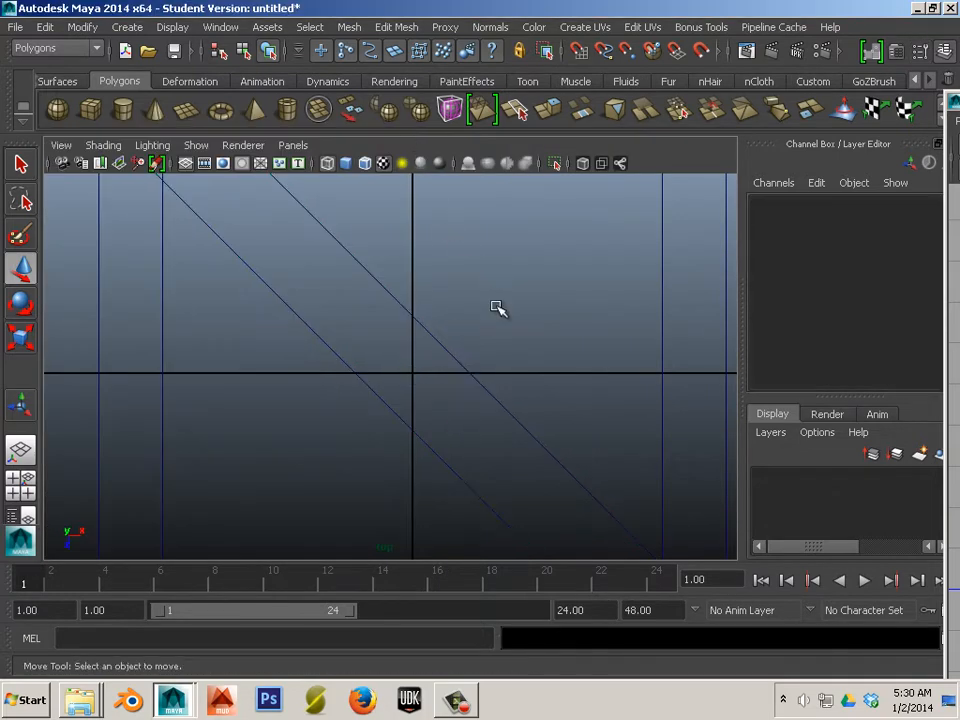
{"action": "key", "text": "space"}
{"action": "key", "text": "space"}
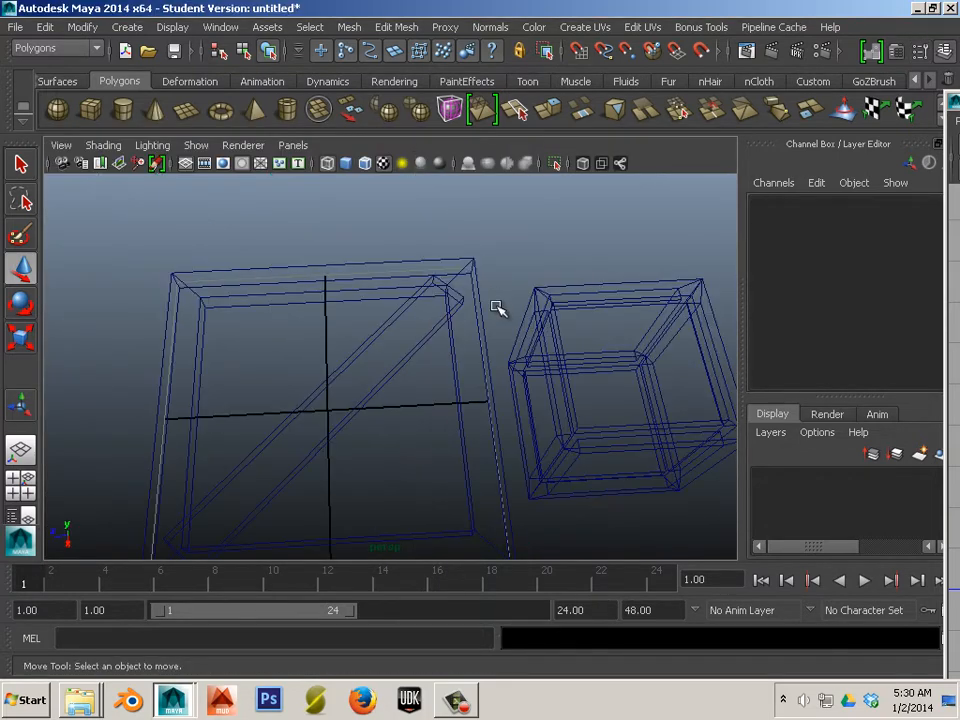
{"action": "key", "text": "4"}
{"action": "left_click", "coordinate": [408, 350]}
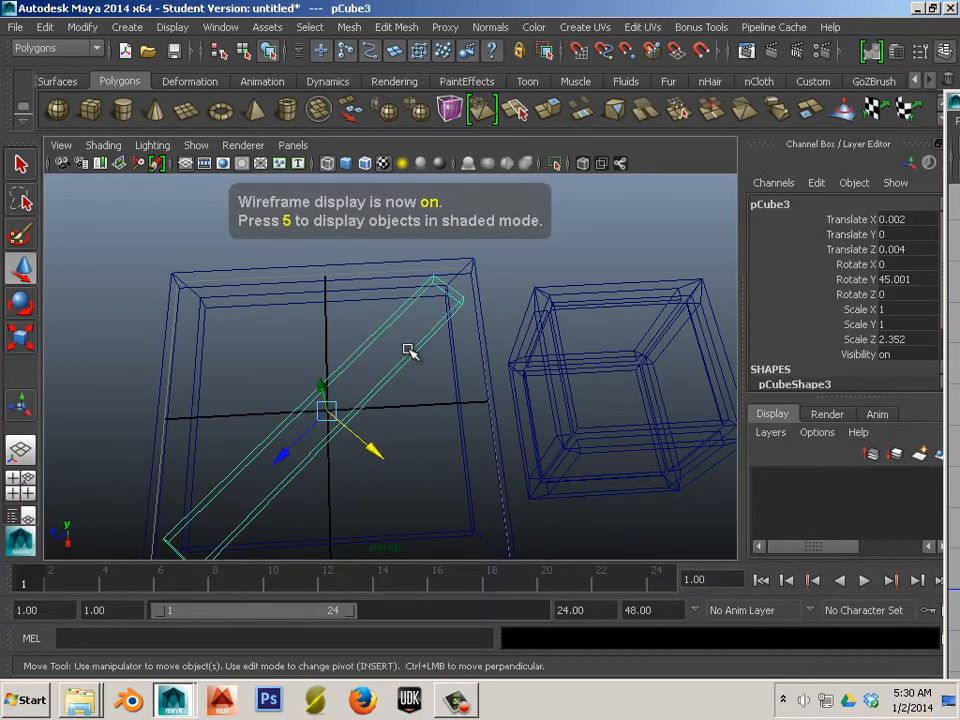
{"action": "key", "text": "6"}
Step: Duplicate the recessed slab and raise the copy about 0.87 in Y above the original
{"action": "left_click", "coordinate": [306, 422]}
{"action": "mouse_move", "coordinate": [306, 422]}
{"action": "left_mouse_down", "text": "alt"}
{"action": "mouse_move", "coordinate": [407, 403]}
{"action": "mouse_move", "coordinate": [462, 420]}
{"action": "mouse_move", "coordinate": [516, 407]}
{"action": "mouse_move", "coordinate": [525, 435]}
{"action": "mouse_move", "coordinate": [514, 381]}
{"action": "mouse_move", "coordinate": [432, 372]}
{"action": "mouse_move", "coordinate": [447, 383]}
{"action": "left_mouse_up", "text": "alt"}
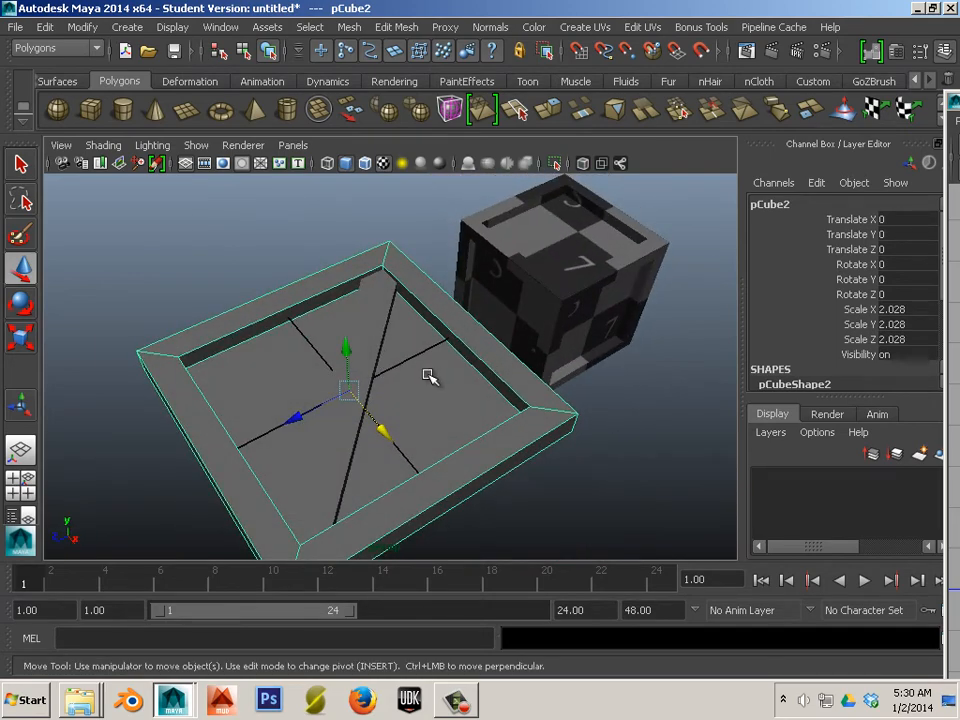
{"action": "key", "text": "ctrl+d"}
{"action": "left_click_drag", "start_coordinate": [392, 356], "coordinate": [395, 368], "text": "alt"}
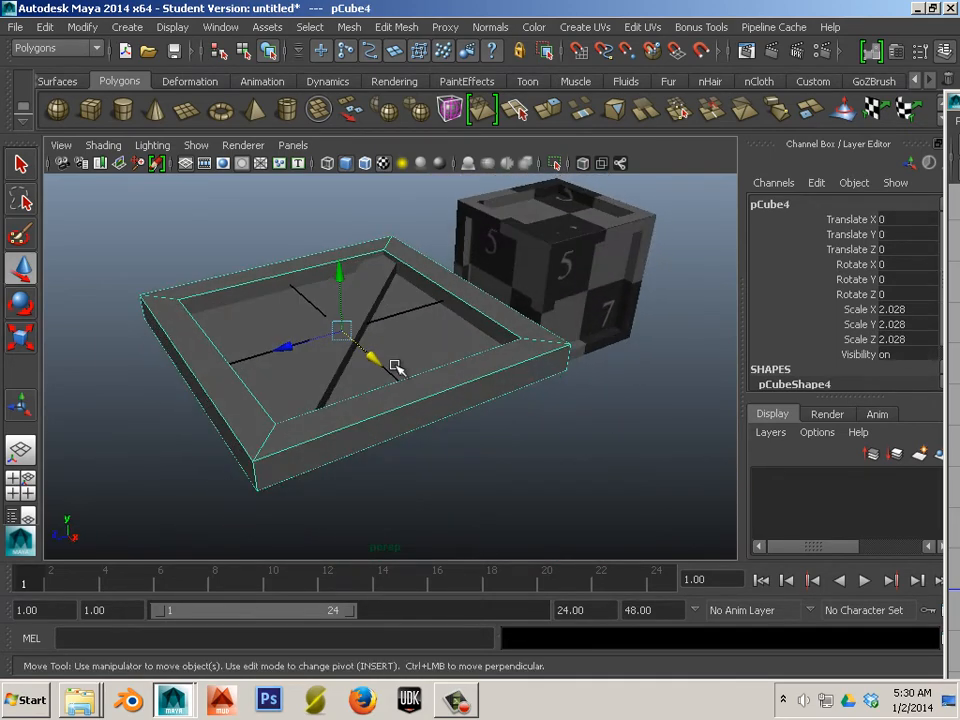
{"action": "left_click_drag", "start_coordinate": [336, 272], "coordinate": [321, 124]}
{"action": "left_click_drag", "start_coordinate": [310, 200], "coordinate": [355, 282], "text": "alt"}
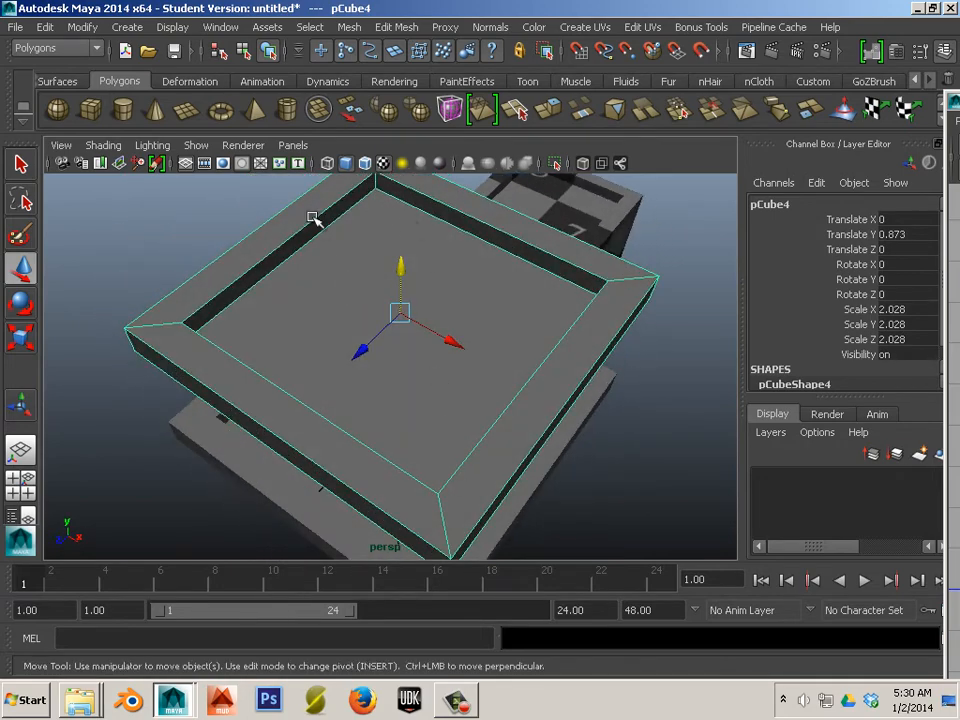
{"action": "left_click_drag", "start_coordinate": [390, 272], "coordinate": [440, 380], "text": "alt"}
Step: Delete the raised copy of the slab
{"action": "left_click", "coordinate": [479, 522]}
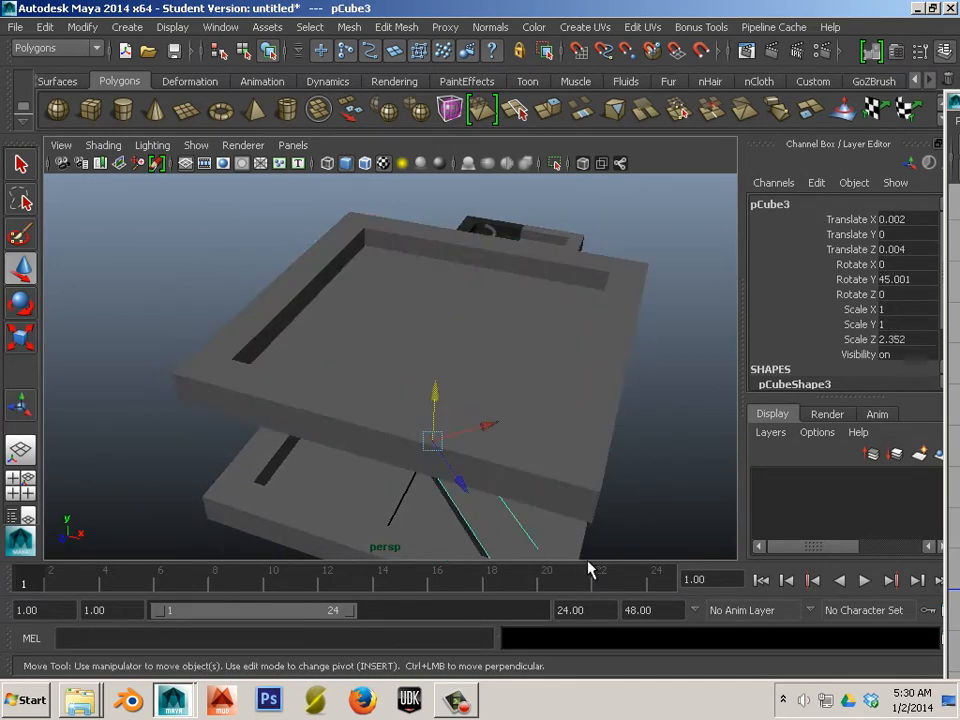
{"action": "left_click", "coordinate": [557, 472]}
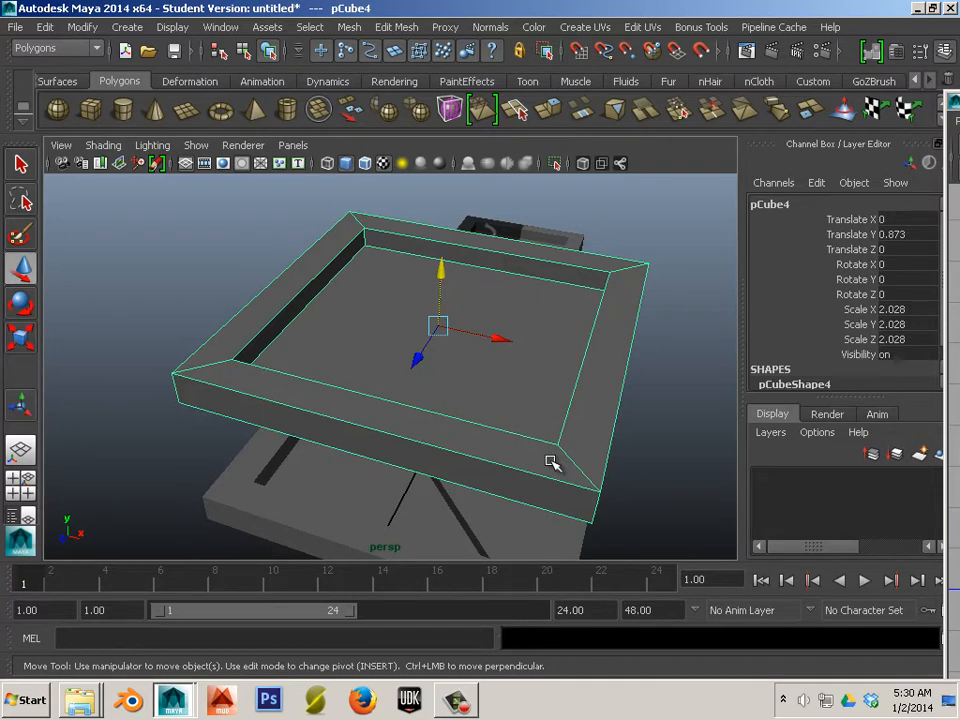
{"action": "key", "text": "Delete"}
{"action": "left_click_drag", "start_coordinate": [343, 471], "coordinate": [246, 386], "text": "alt"}
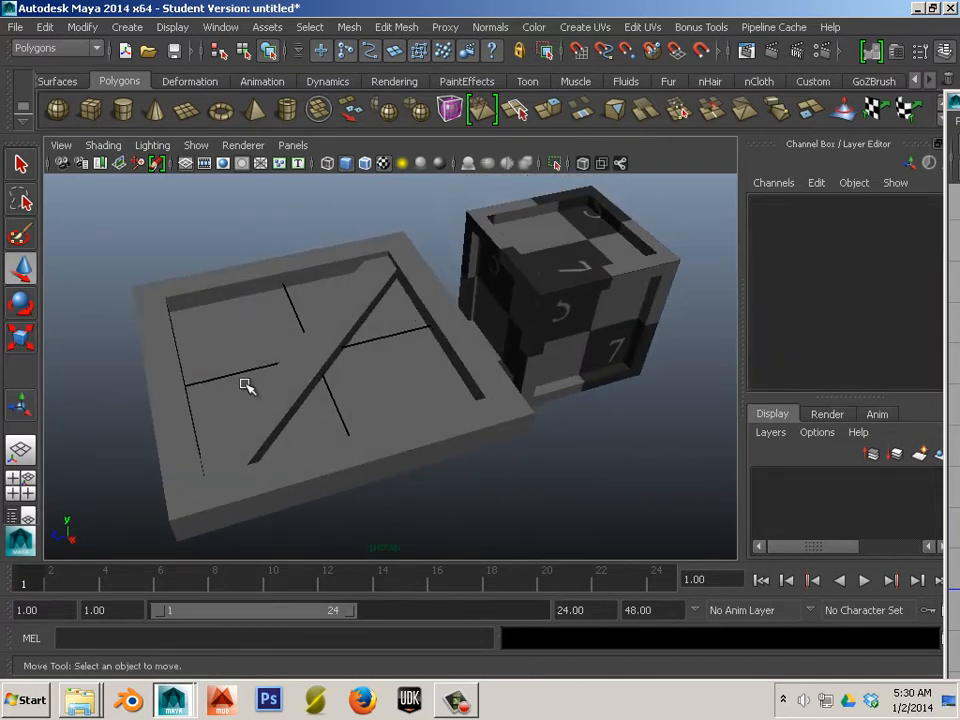
Step: Display the bar's UVs in the UV Texture Editor and unfold the upper column's UVs, followed by the UVs of the lowest row of faces
{"action": "left_click", "coordinate": [297, 366]}
{"action": "left_click_drag", "start_coordinate": [310, 368], "coordinate": [354, 386], "text": "alt"}
{"action": "left_click_drag", "start_coordinate": [955, 103], "coordinate": [214, 84]}
{"action": "scroll", "coordinate": [346, 322], "scroll_direction": "down", "scroll_amount": 2}
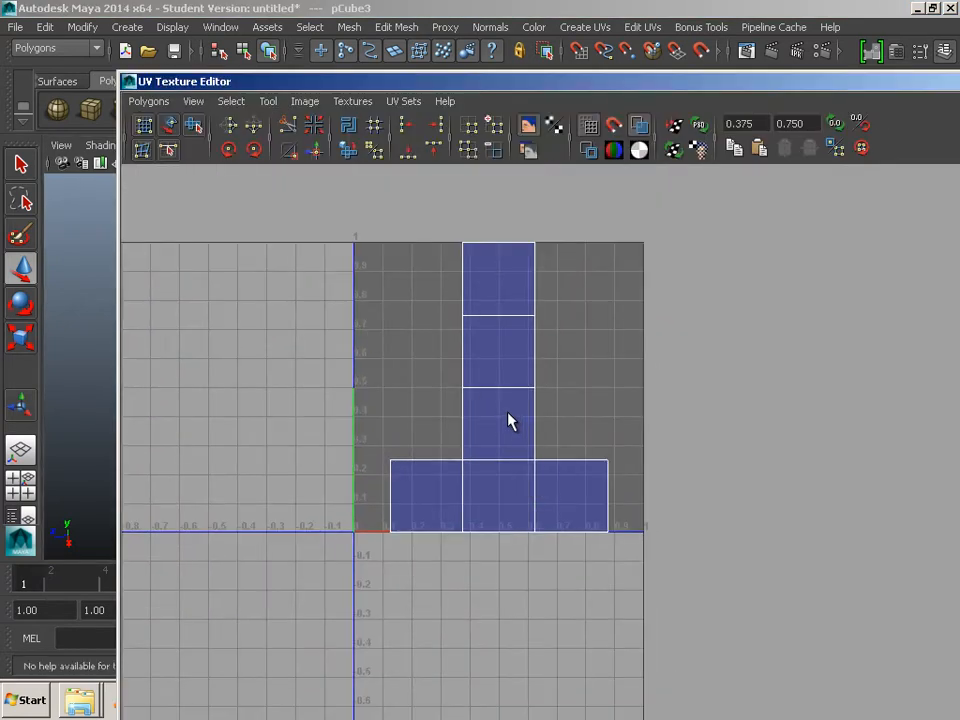
{"action": "right_click_drag", "start_coordinate": [510, 418], "coordinate": [574, 411]}
{"action": "left_click_drag", "start_coordinate": [422, 226], "coordinate": [618, 428]}
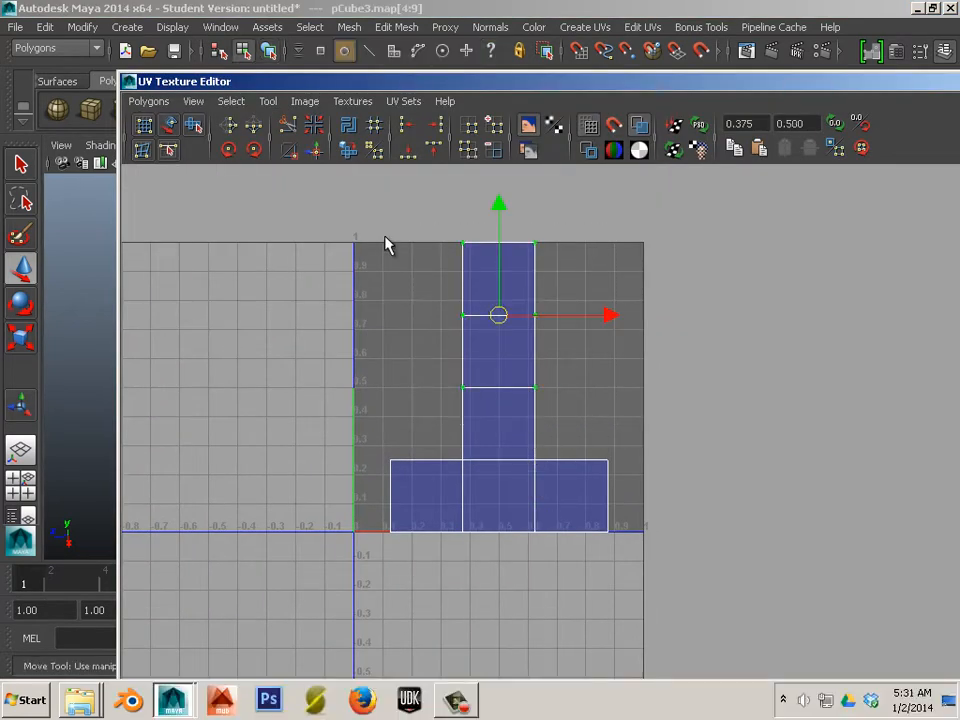
{"action": "left_click", "coordinate": [348, 150]}
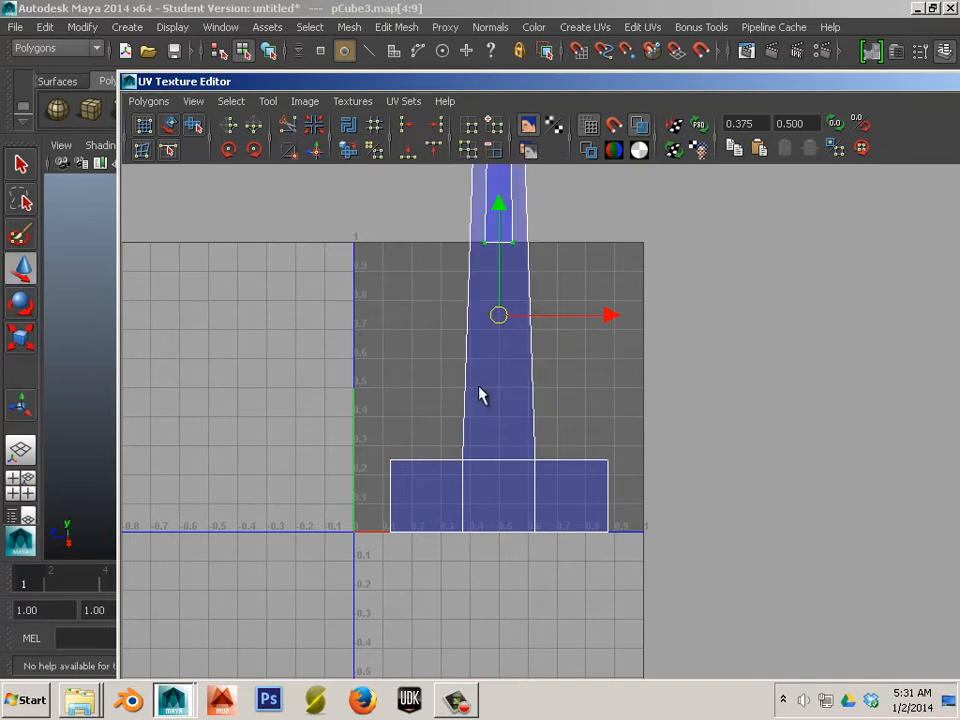
{"action": "left_click_drag", "start_coordinate": [348, 443], "coordinate": [700, 570]}
{"action": "left_click", "coordinate": [349, 152]}
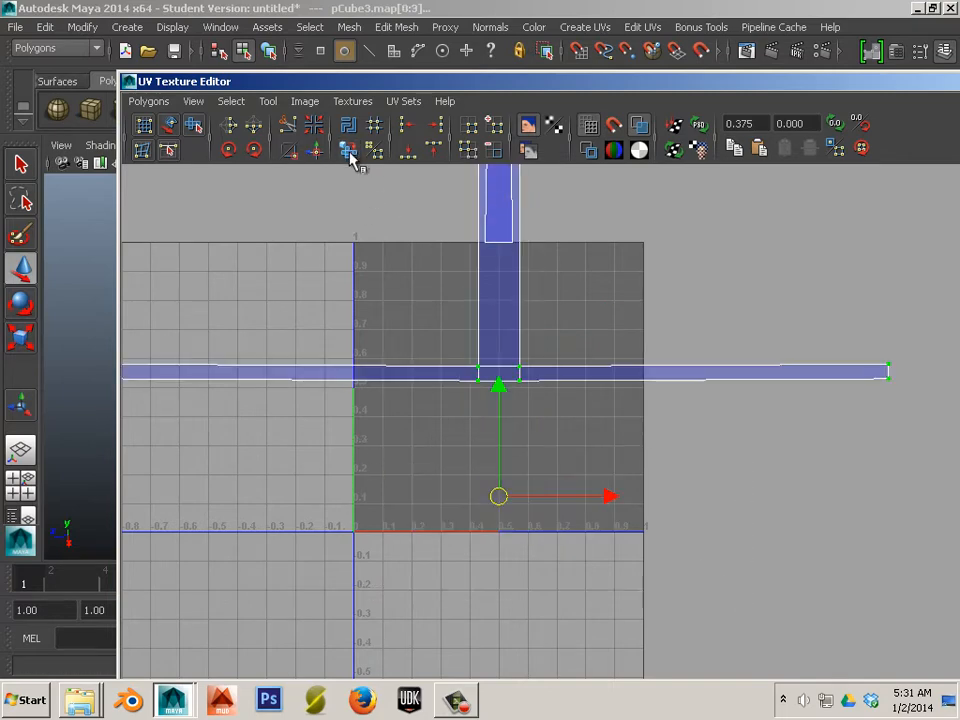
Step: Try unfolding the topmost UVs of the bar's layout again, and undo the attempt
{"action": "middle_click_drag", "start_coordinate": [497, 285], "coordinate": [577, 470], "text": "alt"}
{"action": "middle_click_drag", "start_coordinate": [559, 336], "coordinate": [555, 465], "text": "alt"}
{"action": "left_click_drag", "start_coordinate": [525, 278], "coordinate": [648, 372]}
{"action": "left_click", "coordinate": [348, 152]}
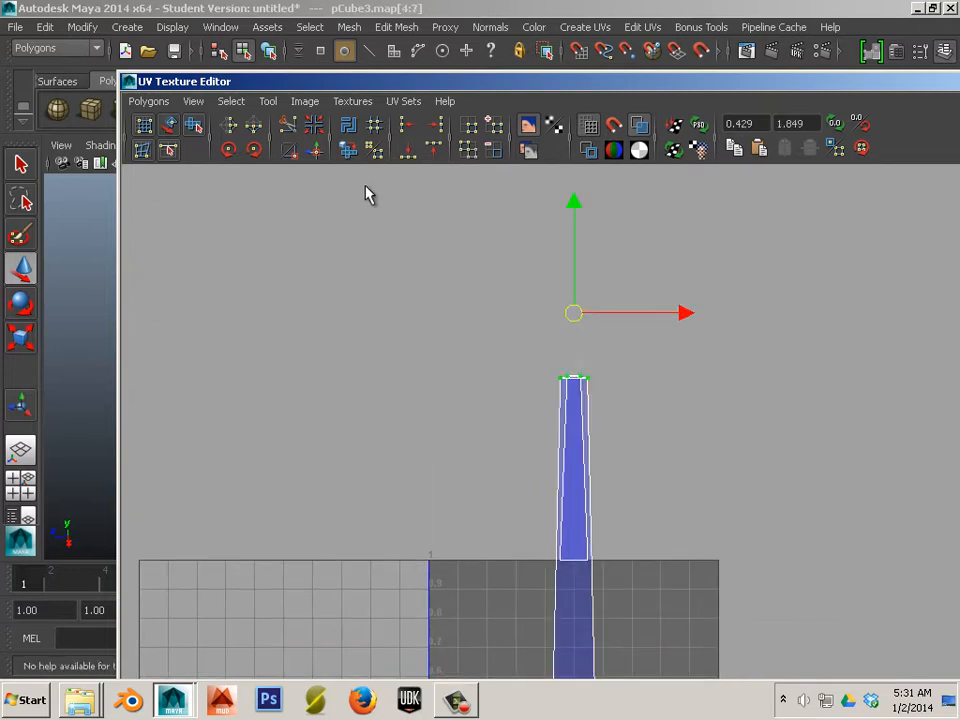
{"action": "key", "text": "ctrl+z"}
{"action": "key", "text": "ctrl+z"}
{"action": "scroll", "coordinate": [615, 508], "scroll_direction": "up", "scroll_amount": 5}
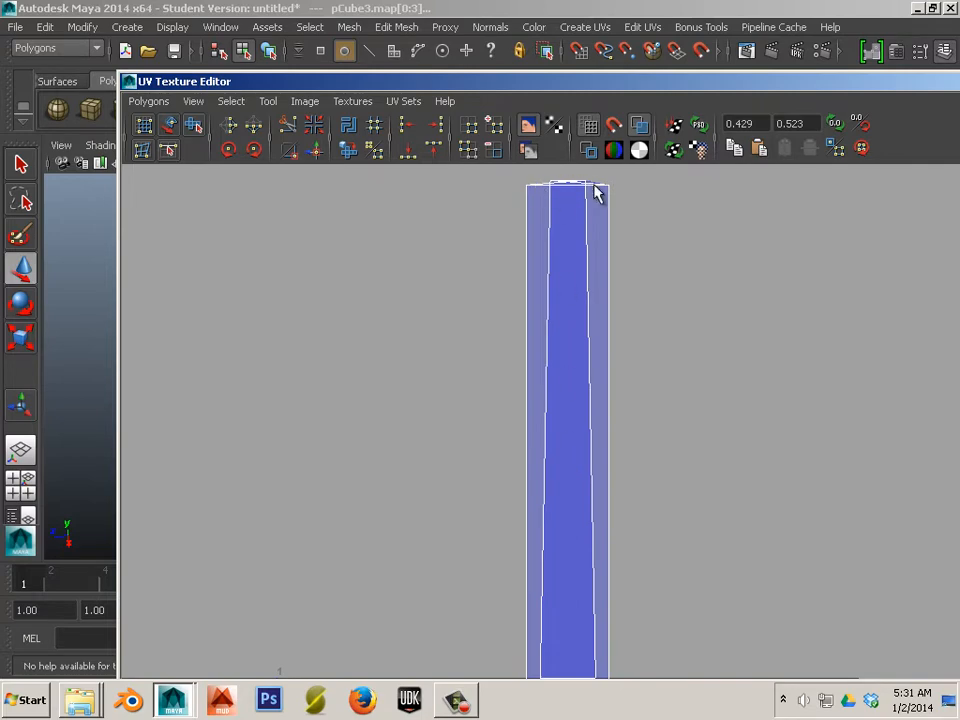
Step: Move the UV Texture Editor aside, return the bar to object mode and raise it clear of the slab
{"action": "left_click_drag", "start_coordinate": [505, 82], "coordinate": [955, 88]}
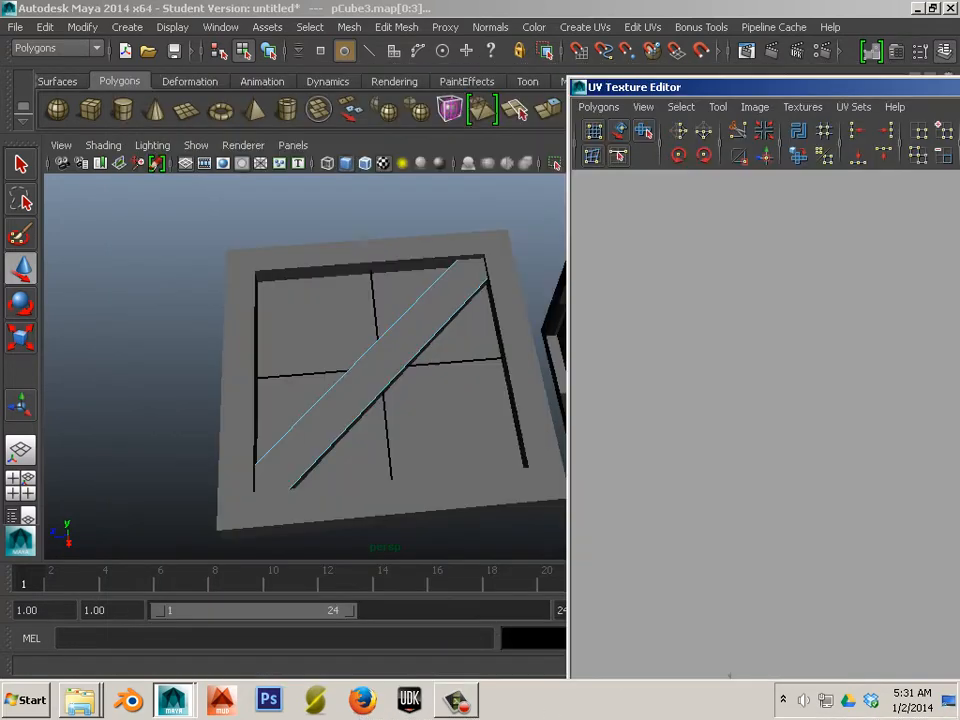
{"action": "key", "text": "w"}
{"action": "right_click_drag", "start_coordinate": [424, 315], "coordinate": [407, 276]}
{"action": "left_click", "coordinate": [433, 304]}
{"action": "left_click_drag", "start_coordinate": [433, 304], "coordinate": [424, 338], "text": "alt"}
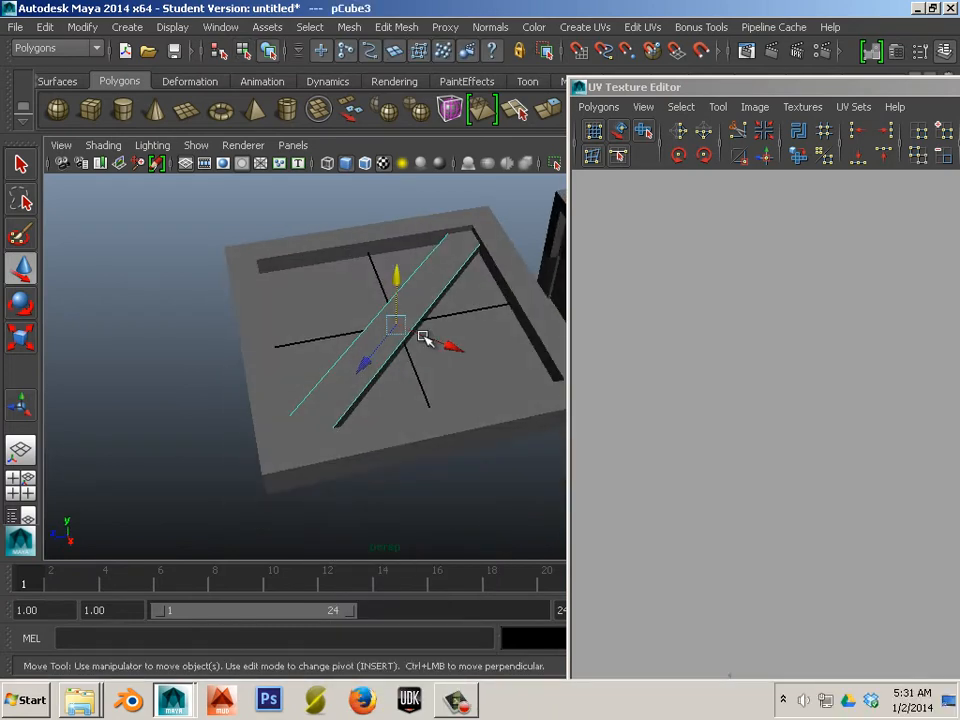
{"action": "left_click_drag", "start_coordinate": [404, 276], "coordinate": [399, 180]}
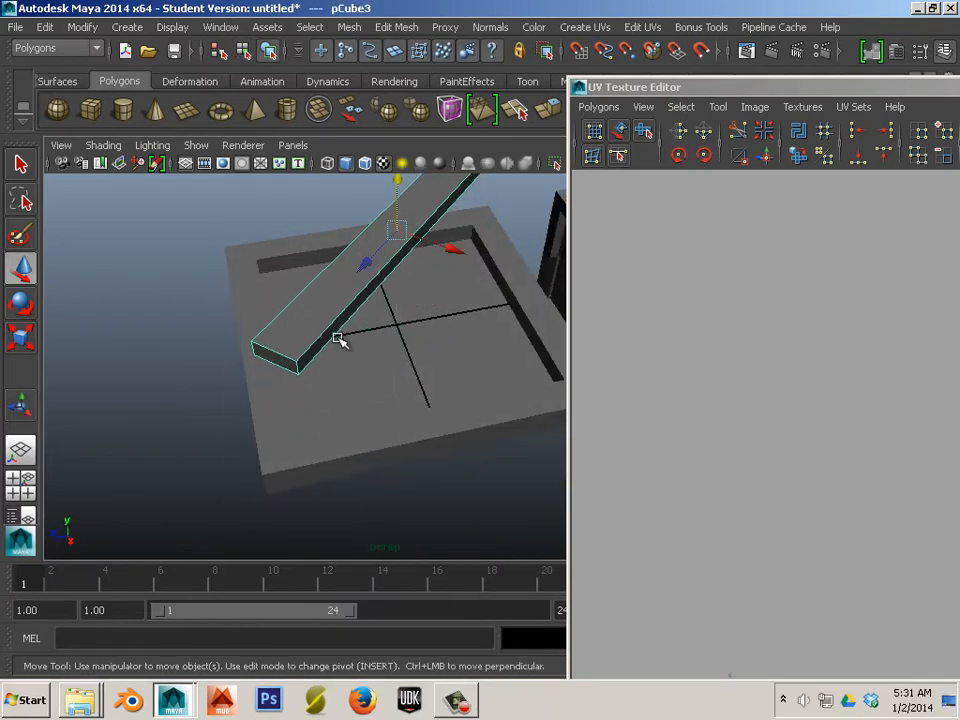
{"action": "left_click_drag", "start_coordinate": [339, 336], "coordinate": [383, 357], "text": "alt"}
{"action": "right_click_drag", "start_coordinate": [383, 356], "coordinate": [441, 363], "text": "alt"}
{"action": "middle_click_drag", "start_coordinate": [399, 360], "coordinate": [346, 395], "text": "alt"}
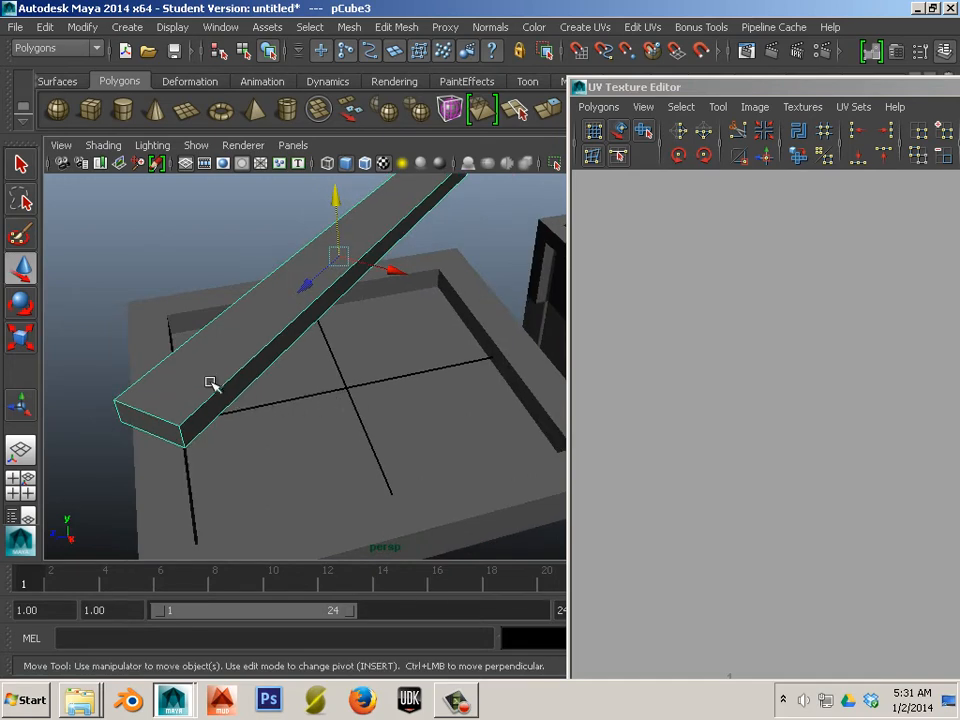
Step: Select the top and two side edges of both of the bar's end faces and cut the UVs along them
{"action": "right_click_drag", "start_coordinate": [188, 336], "coordinate": [188, 283]}
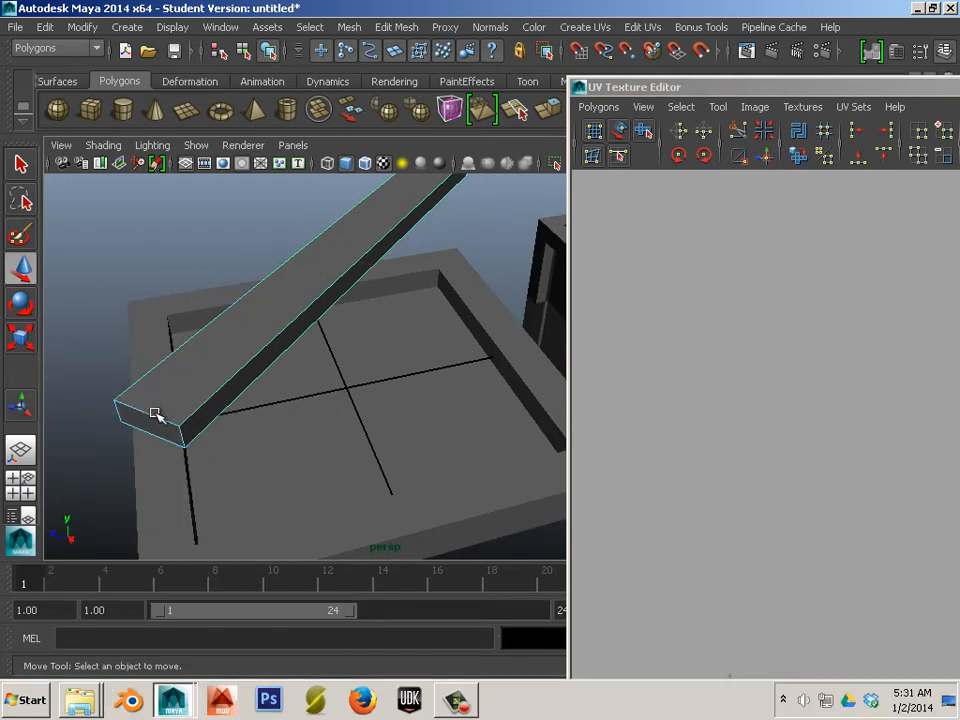
{"action": "left_click", "coordinate": [160, 420]}
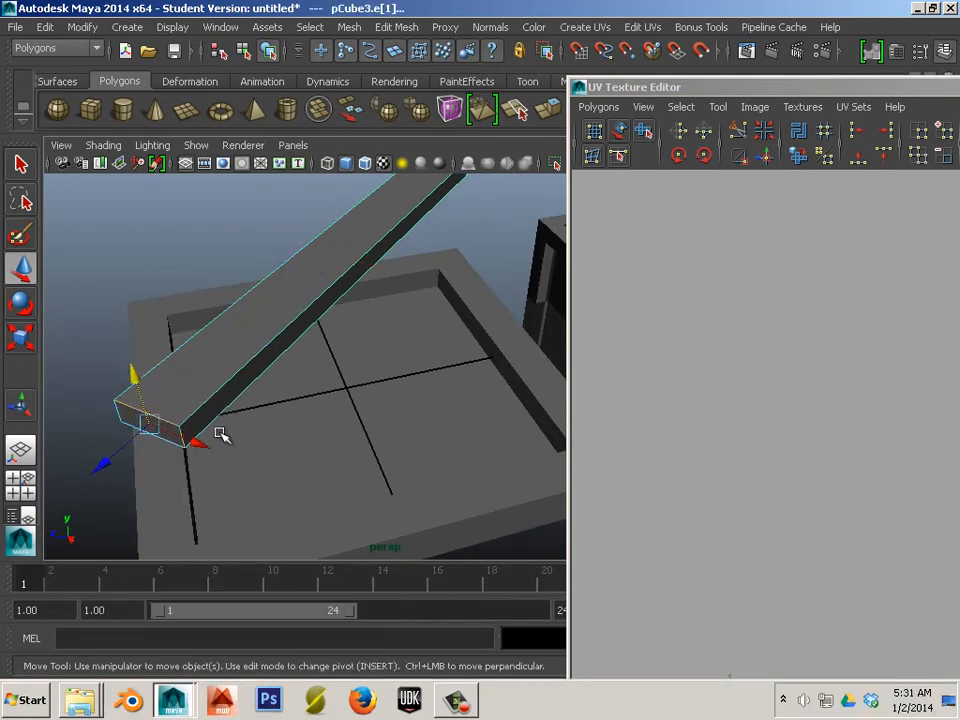
{"action": "left_click_drag", "start_coordinate": [221, 414], "coordinate": [170, 420], "text": "alt"}
{"action": "middle_click_drag", "start_coordinate": [230, 415], "coordinate": [244, 450], "text": "alt"}
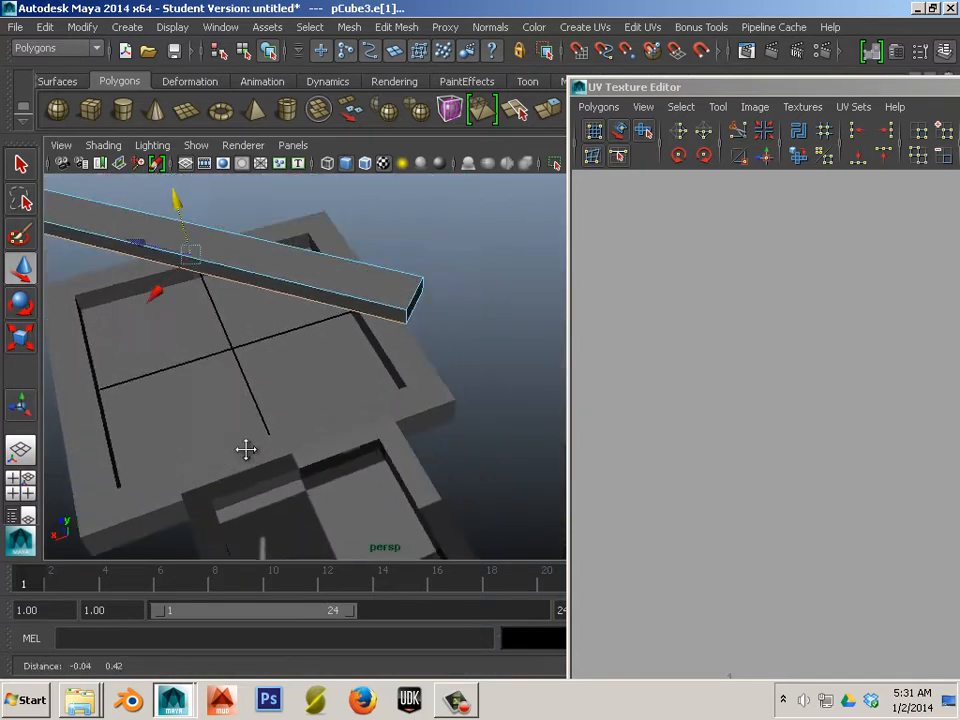
{"action": "left_click_drag", "start_coordinate": [244, 450], "coordinate": [193, 427], "text": "alt"}
{"action": "right_click_drag", "start_coordinate": [193, 427], "coordinate": [300, 370], "text": "alt"}
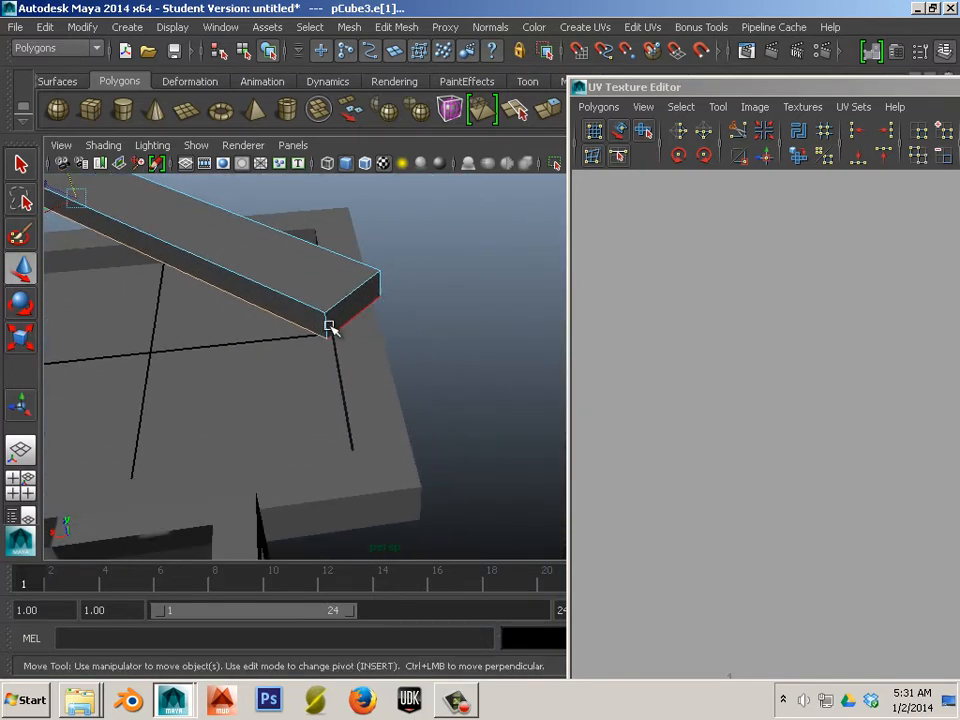
{"action": "middle_click_drag", "start_coordinate": [232, 349], "coordinate": [300, 450], "text": "alt"}
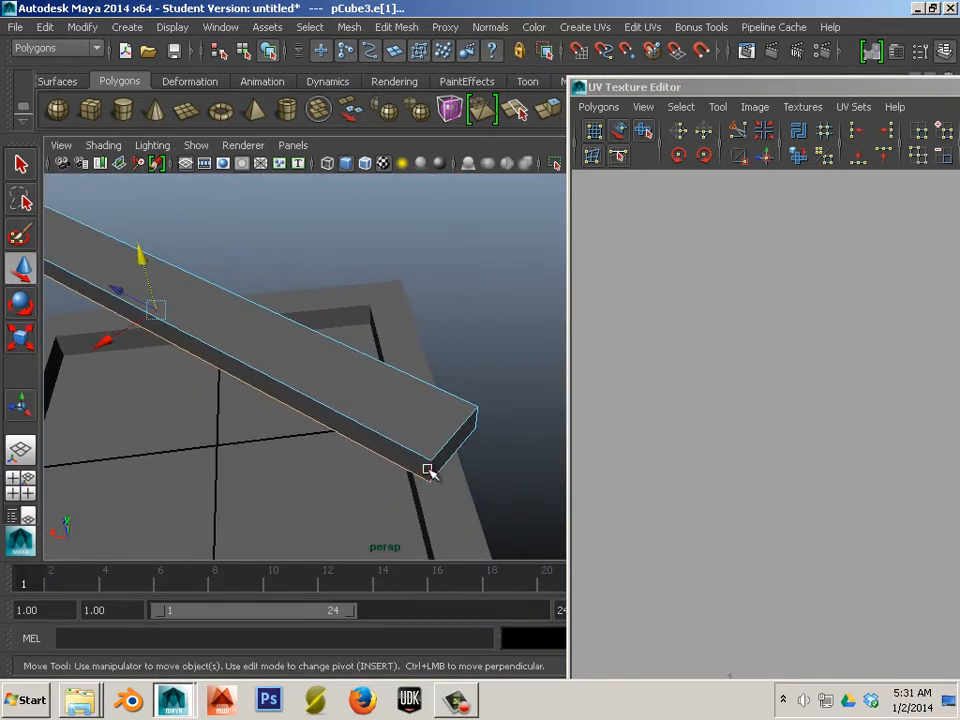
{"action": "left_click_drag", "start_coordinate": [447, 440], "coordinate": [384, 476], "text": "alt"}
{"action": "left_click_drag", "start_coordinate": [441, 422], "coordinate": [325, 463], "text": "alt"}
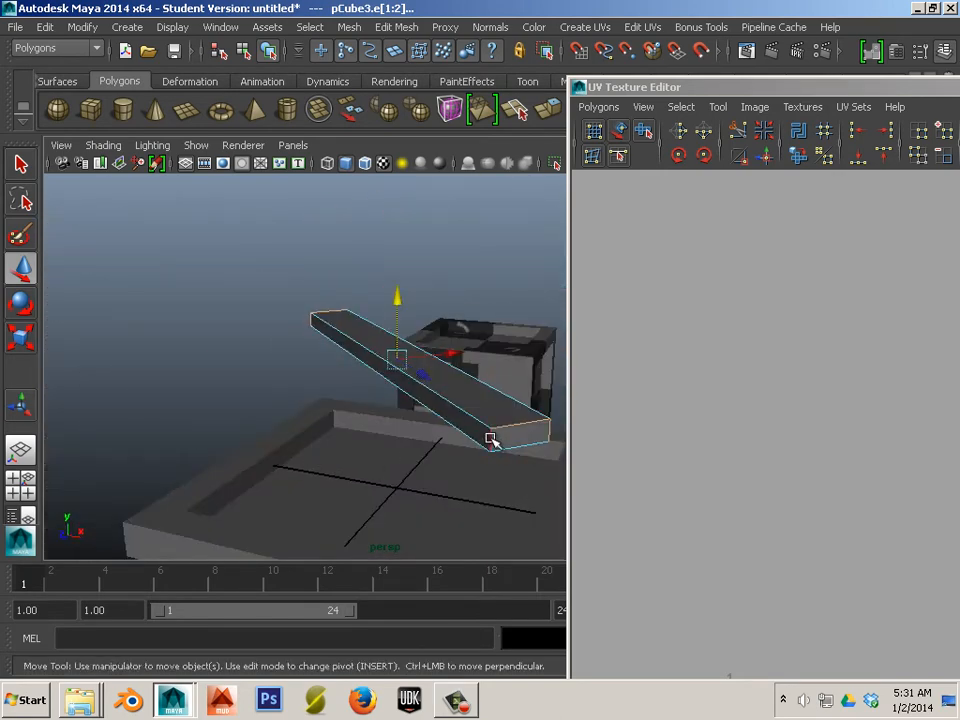
{"action": "left_click", "coordinate": [738, 131]}
{"action": "left_click_drag", "start_coordinate": [510, 360], "coordinate": [390, 369], "text": "alt"}
{"action": "right_click_drag", "start_coordinate": [376, 326], "coordinate": [440, 306]}
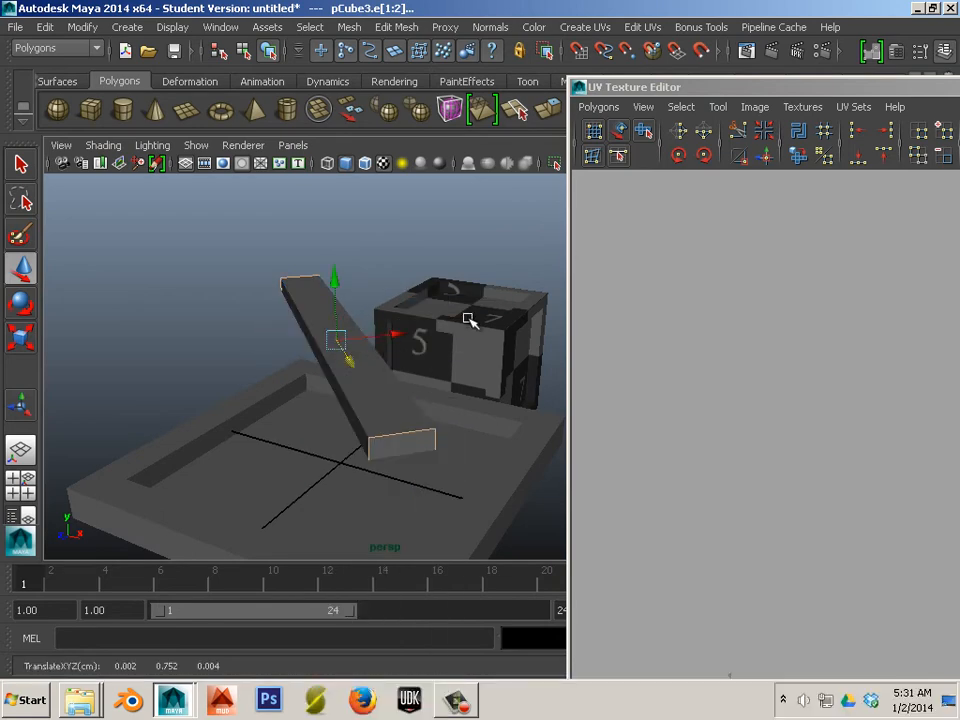
Step: Display the bar's UVs in the UV Texture Editor, try unfolding the upper column's UVs, and undo the attempt
{"action": "left_click_drag", "start_coordinate": [634, 87], "coordinate": [354, 49]}
{"action": "scroll", "coordinate": [676, 355], "scroll_direction": "down", "scroll_amount": 5}
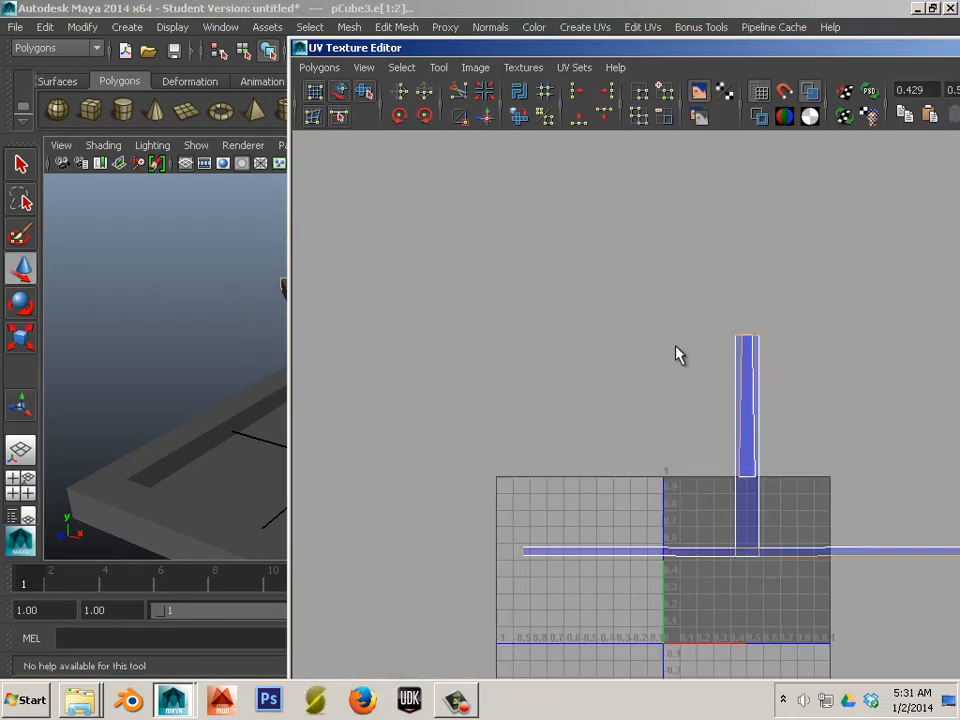
{"action": "right_click_drag", "start_coordinate": [755, 386], "coordinate": [838, 385]}
{"action": "left_click_drag", "start_coordinate": [624, 292], "coordinate": [830, 526]}
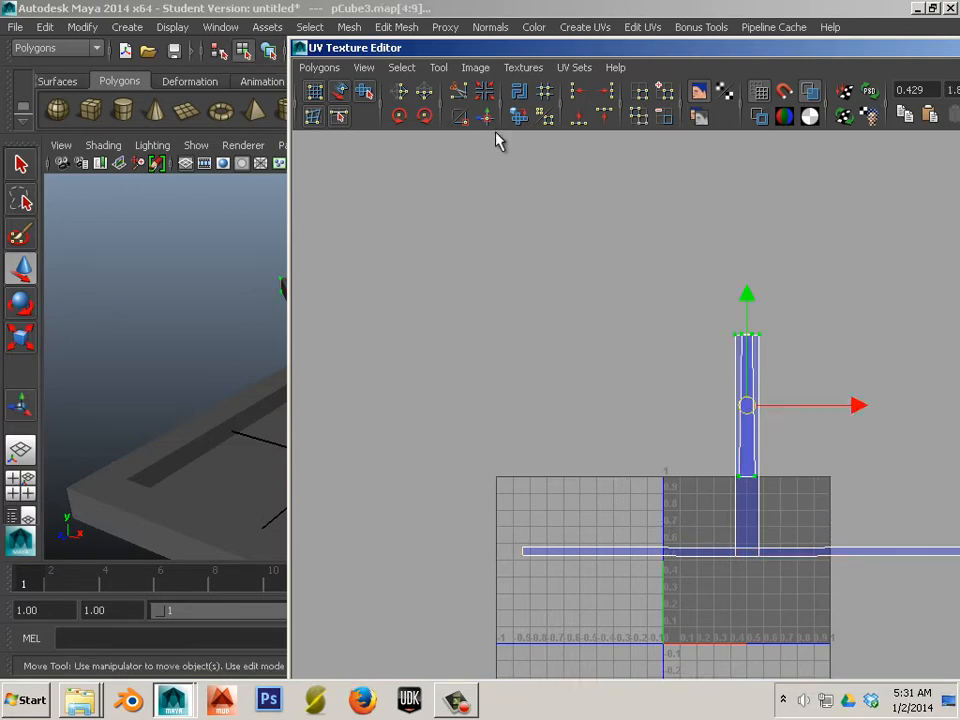
{"action": "left_click", "coordinate": [520, 125]}
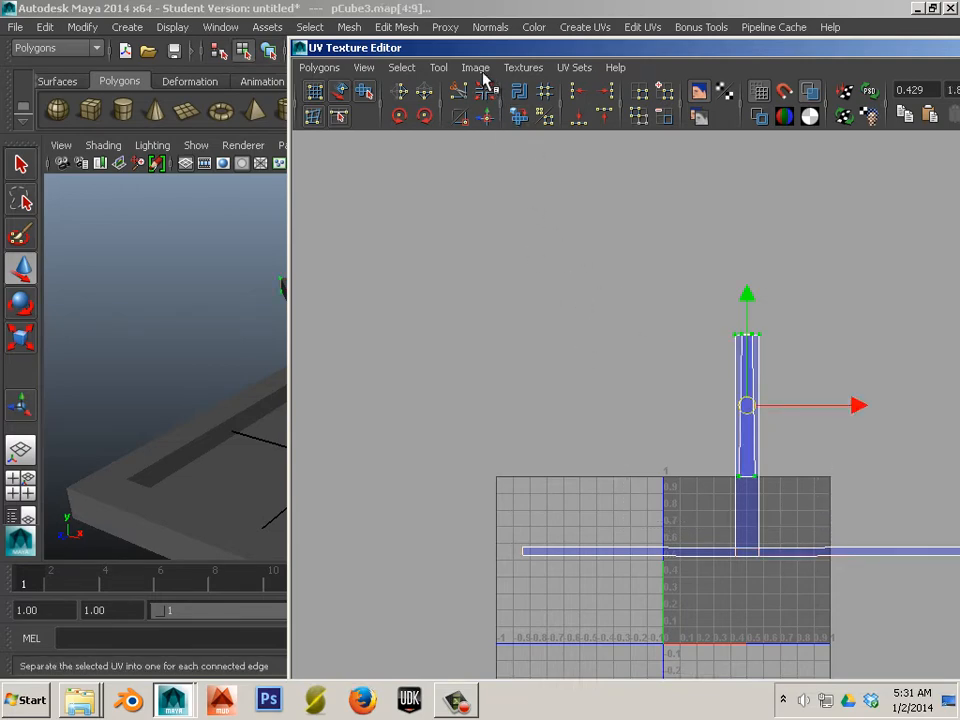
{"action": "left_click_drag", "start_coordinate": [480, 47], "coordinate": [912, 138]}
{"action": "key", "text": "ctrl+z"}
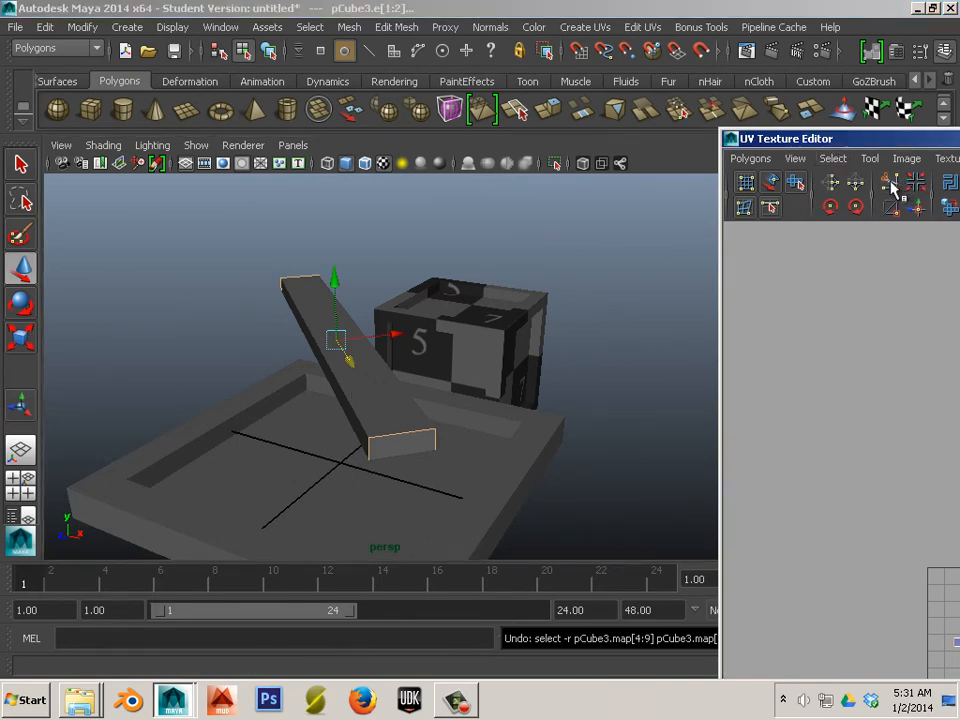
{"action": "left_click_drag", "start_coordinate": [876, 138], "coordinate": [282, 41]}
{"action": "right_click", "coordinate": [588, 425]}
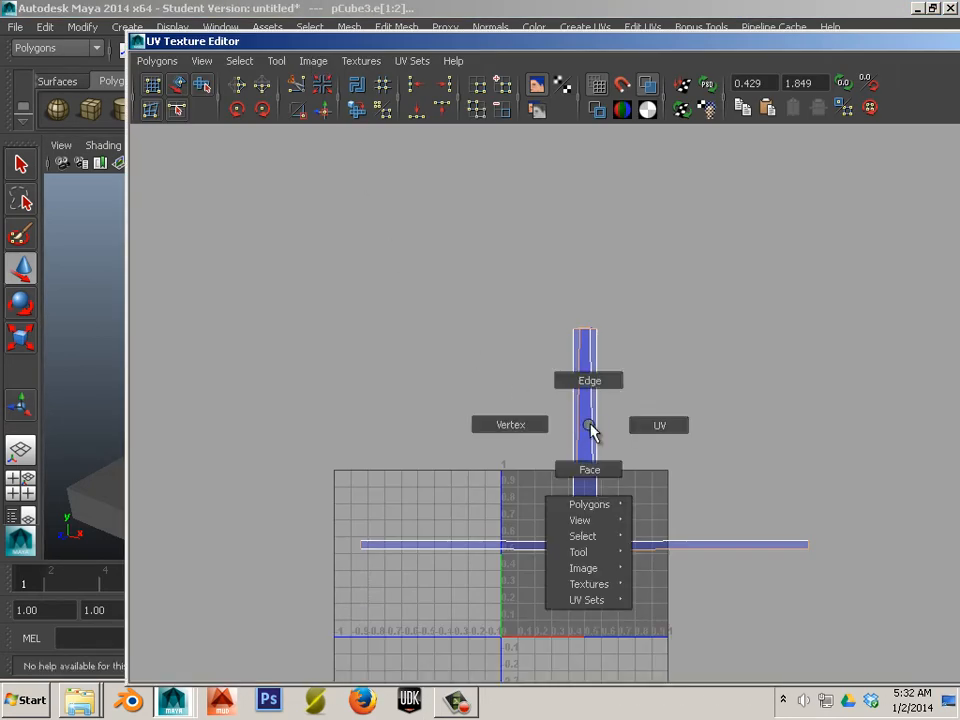
{"action": "right_click_drag", "start_coordinate": [589, 425], "coordinate": [659, 425]}
{"action": "left_click_drag", "start_coordinate": [658, 503], "coordinate": [655, 502]}
{"action": "key", "text": "w"}
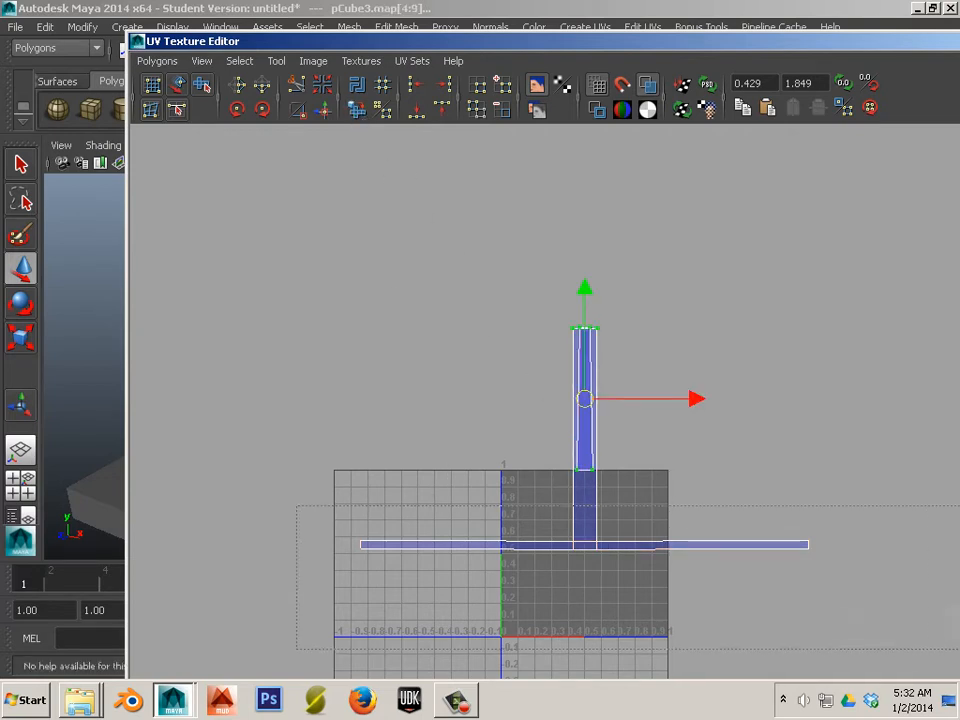
{"action": "left_click_drag", "start_coordinate": [297, 507], "coordinate": [955, 649]}
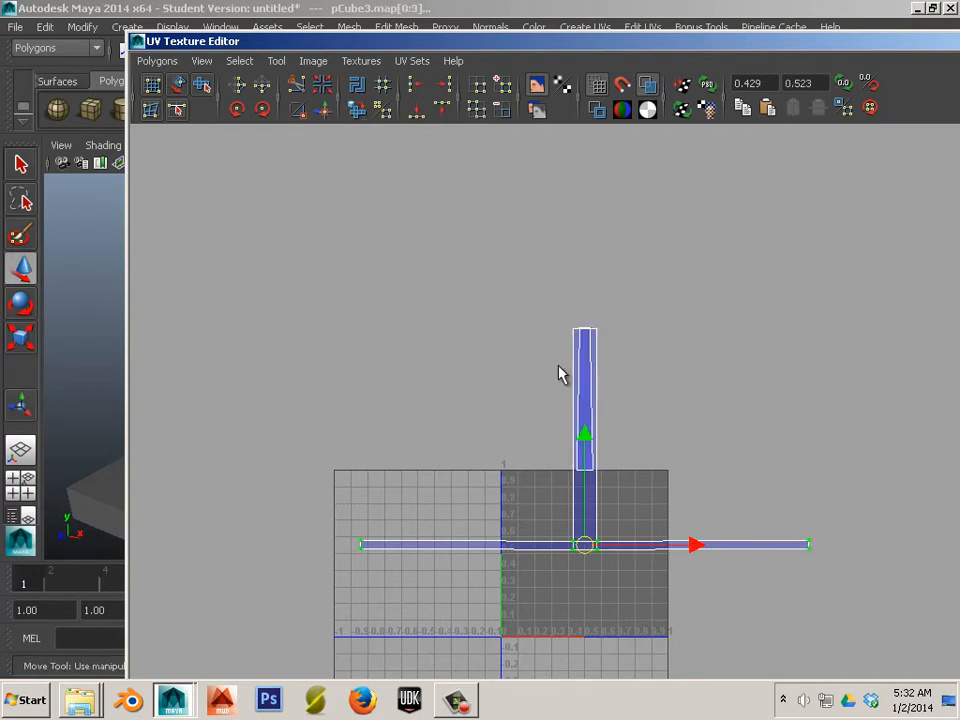
{"action": "left_click", "coordinate": [469, 300]}
Step: Move the UV Texture Editor aside, return the bar to object mode and apply Automatic Mapping to it
{"action": "left_click_drag", "start_coordinate": [396, 45], "coordinate": [783, 195]}
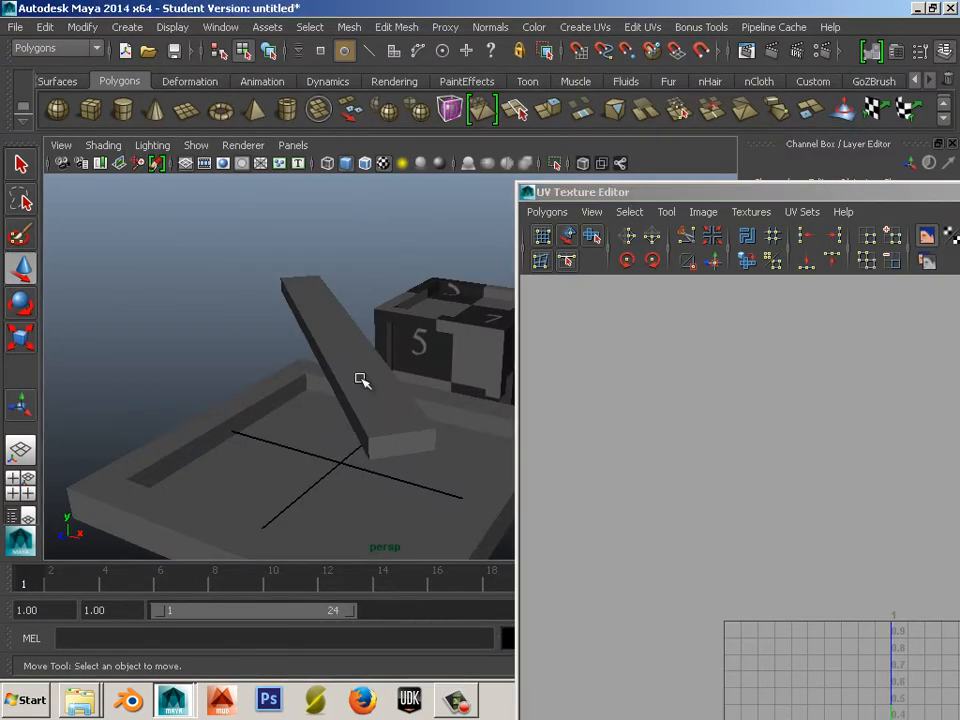
{"action": "mouse_move", "coordinate": [360, 326]}
{"action": "right_mouse_down"}
{"action": "mouse_move", "coordinate": [426, 326]}
{"action": "mouse_move", "coordinate": [348, 336]}
{"action": "right_mouse_up"}
{"action": "left_click", "coordinate": [348, 336]}
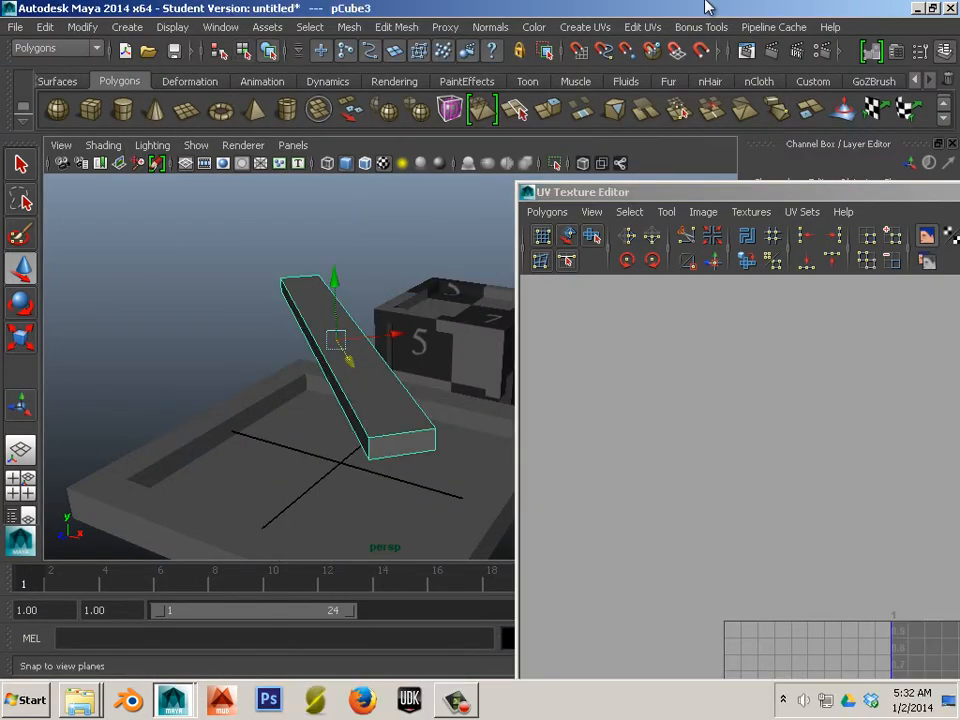
{"action": "left_click", "coordinate": [585, 27]}
{"action": "left_click", "coordinate": [621, 108]}
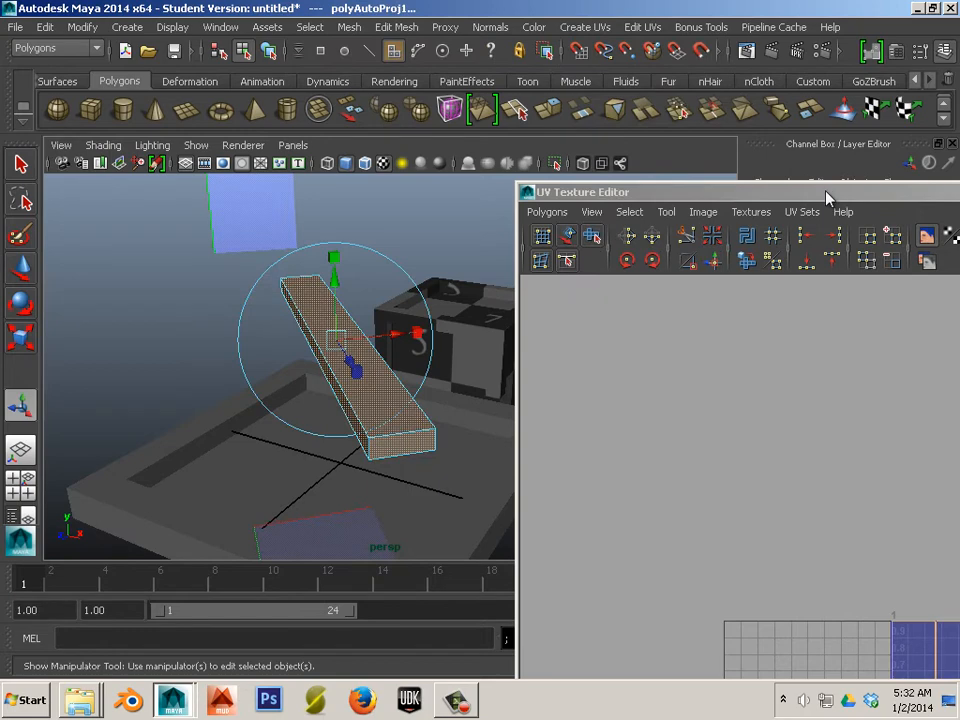
Step: Move and sew the UV edges of the bar's separate shells so the four long faces and both end caps form one layout
{"action": "double_click", "coordinate": [640, 190]}
{"action": "middle_click_drag", "start_coordinate": [566, 525], "coordinate": [535, 402], "text": "alt"}
{"action": "scroll", "coordinate": [640, 452], "scroll_direction": "up", "scroll_amount": 5}
{"action": "right_click_drag", "start_coordinate": [563, 413], "coordinate": [591, 366]}
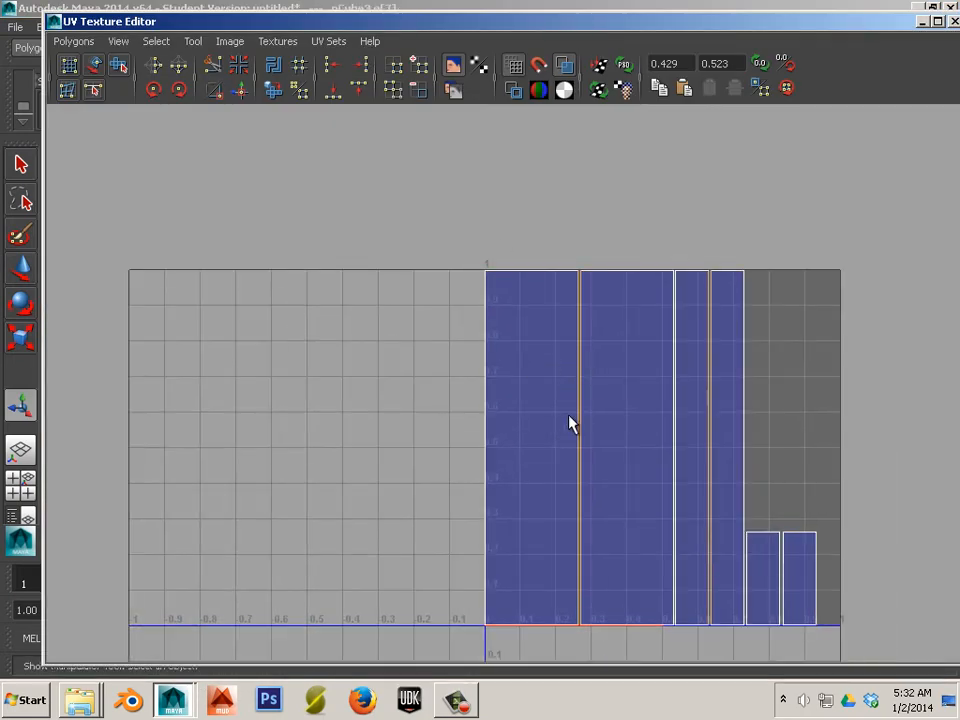
{"action": "scroll", "coordinate": [566, 438], "scroll_direction": "up", "scroll_amount": 2}
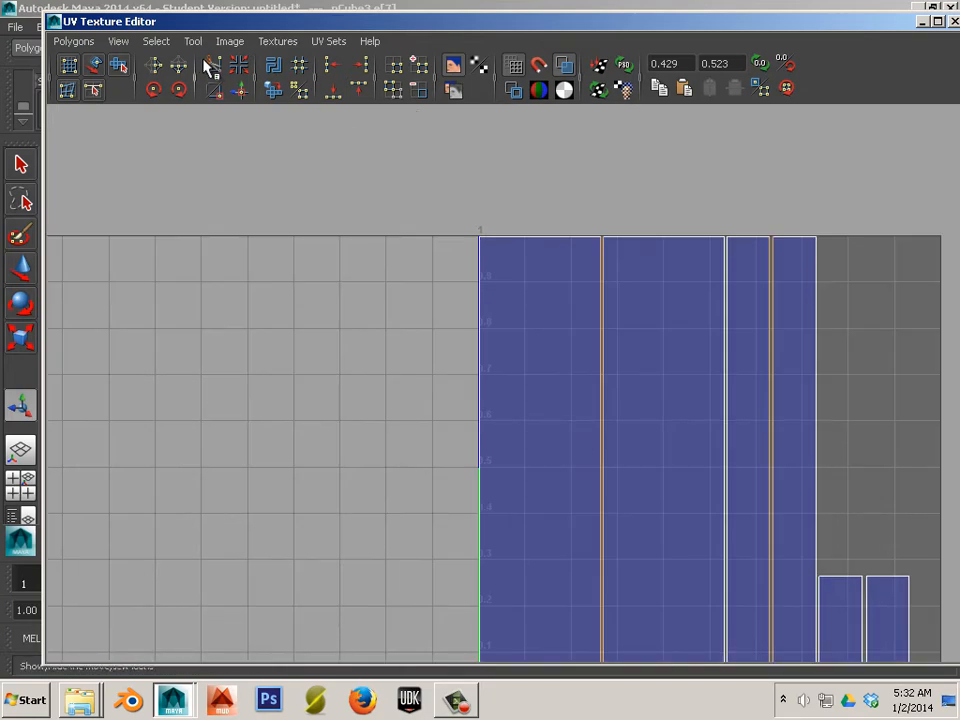
{"action": "left_click", "coordinate": [245, 92]}
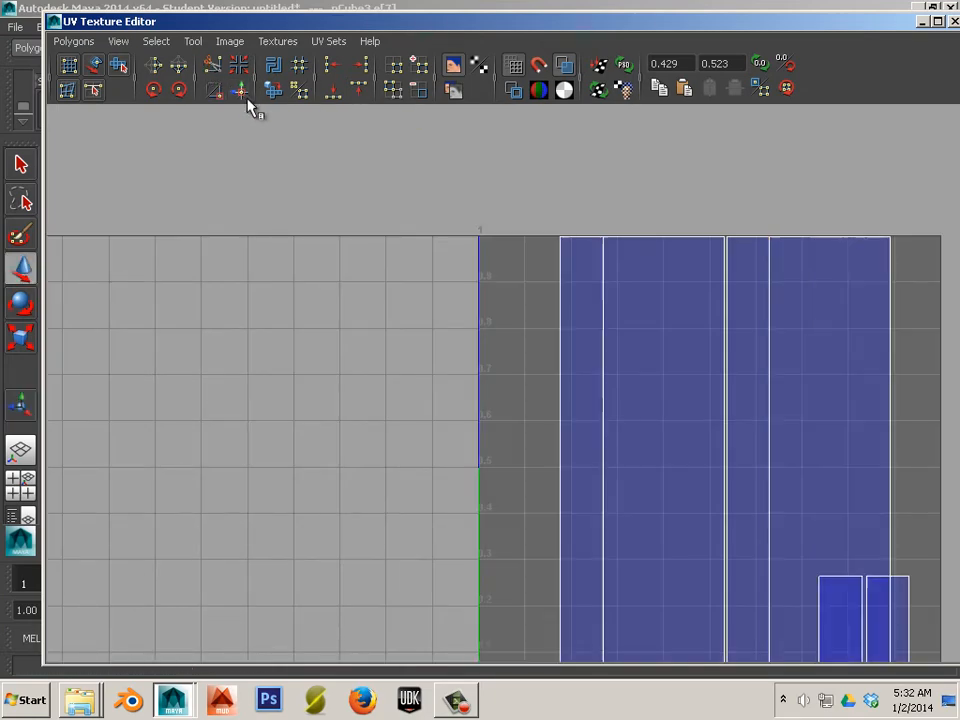
{"action": "key", "text": "w"}
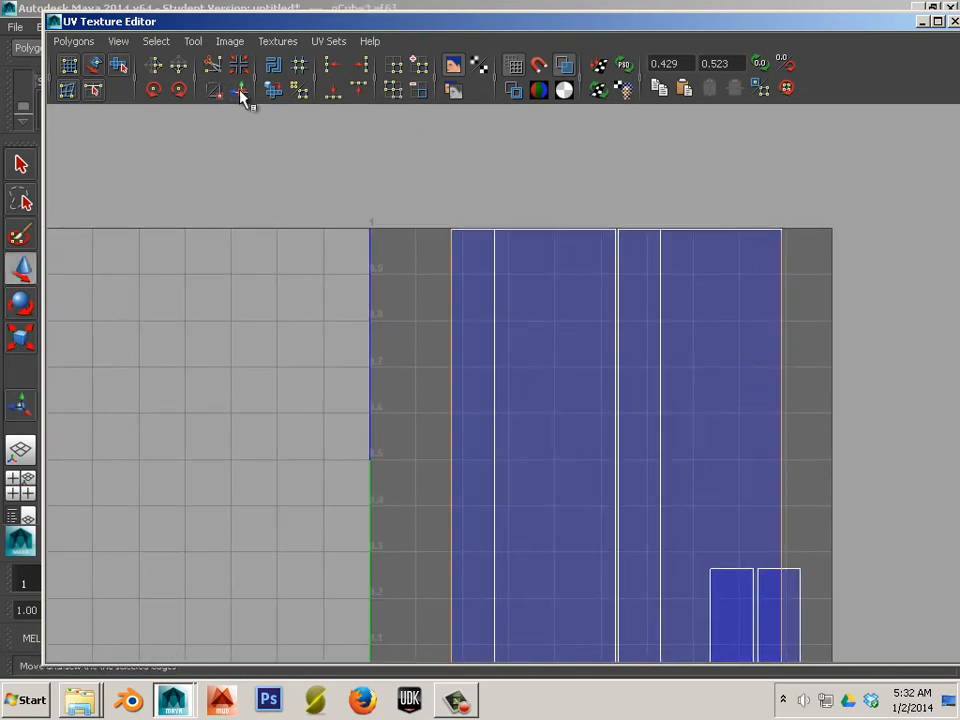
{"action": "left_click", "coordinate": [244, 95]}
{"action": "middle_click_drag", "start_coordinate": [602, 328], "coordinate": [372, 274], "text": "alt"}
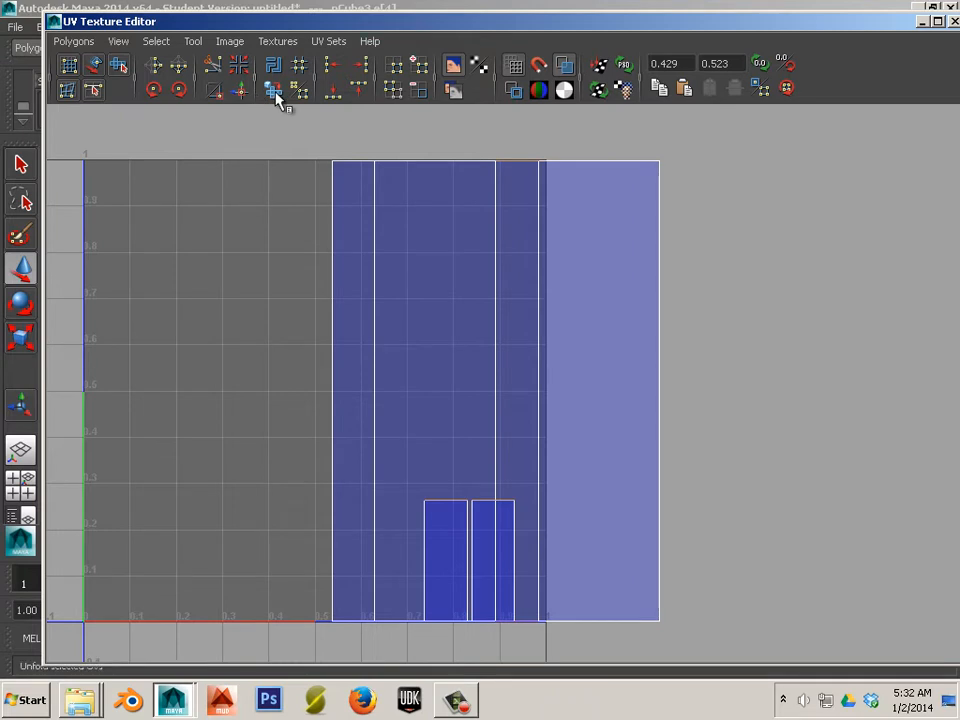
{"action": "left_click", "coordinate": [245, 95]}
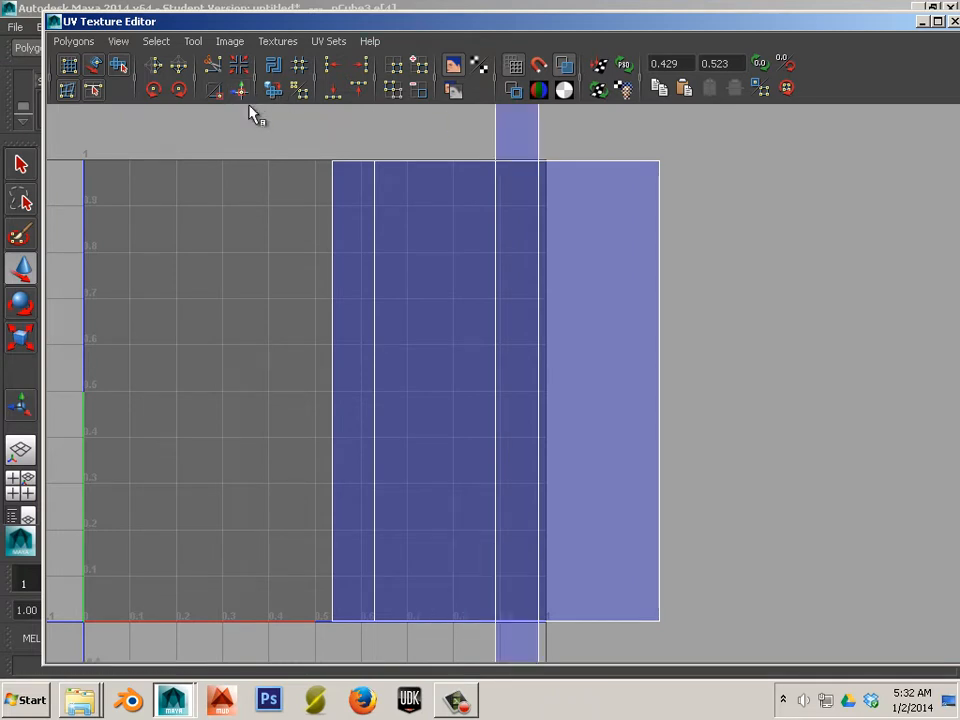
Step: Return the bar to object mode and assign the lambert2 checker material to the bar and the slab
{"action": "scroll", "coordinate": [524, 328], "scroll_direction": "down", "scroll_amount": 3}
{"action": "right_click_drag", "start_coordinate": [527, 326], "coordinate": [611, 322]}
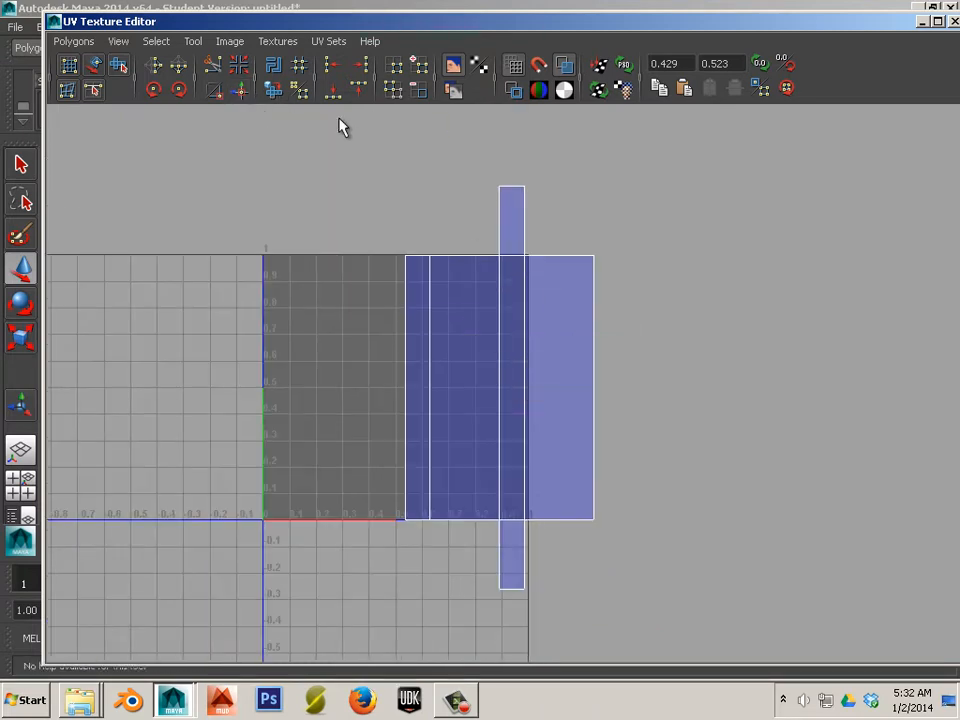
{"action": "left_click_drag", "start_coordinate": [294, 165], "coordinate": [695, 615]}
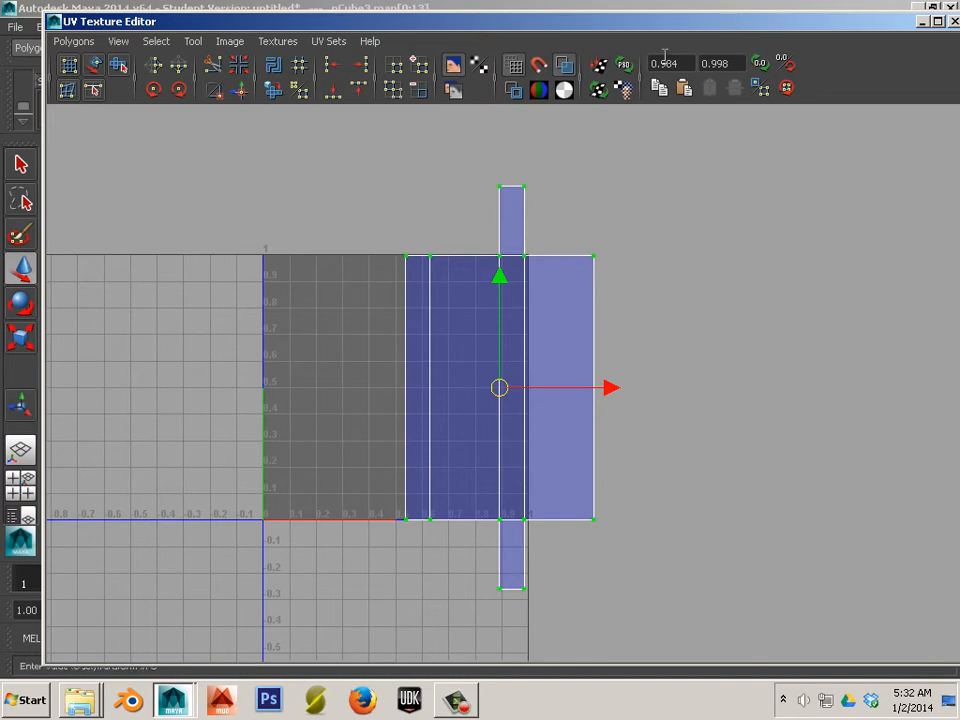
{"action": "left_click_drag", "start_coordinate": [598, 21], "coordinate": [958, 83]}
{"action": "right_click_drag", "start_coordinate": [370, 368], "coordinate": [418, 302]}
{"action": "left_click", "coordinate": [340, 345]}
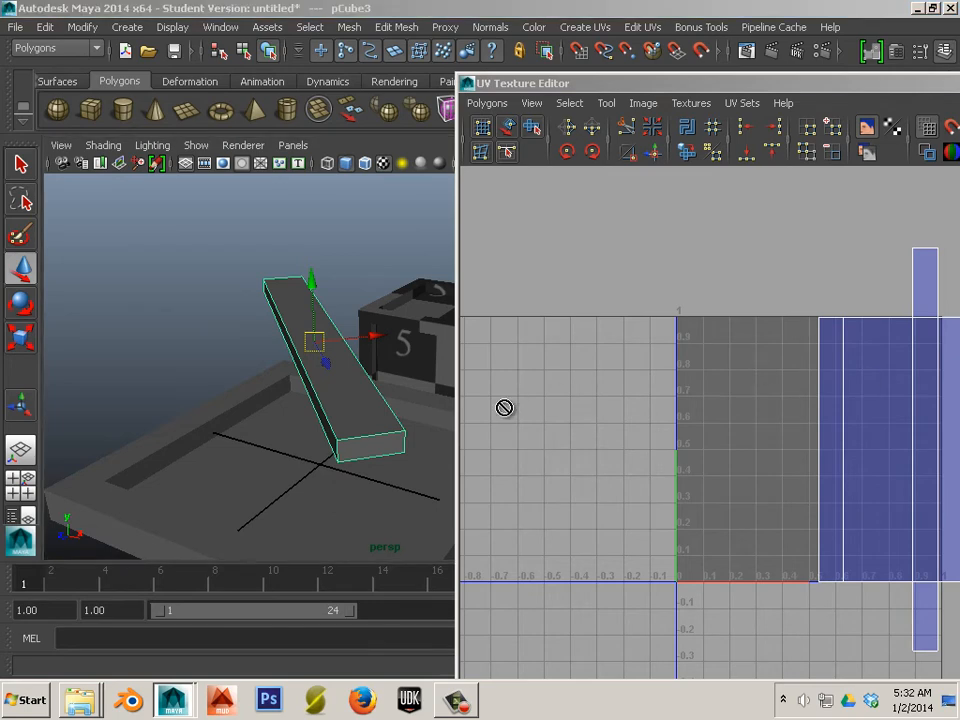
{"action": "left_click_drag", "start_coordinate": [504, 407], "coordinate": [332, 424]}
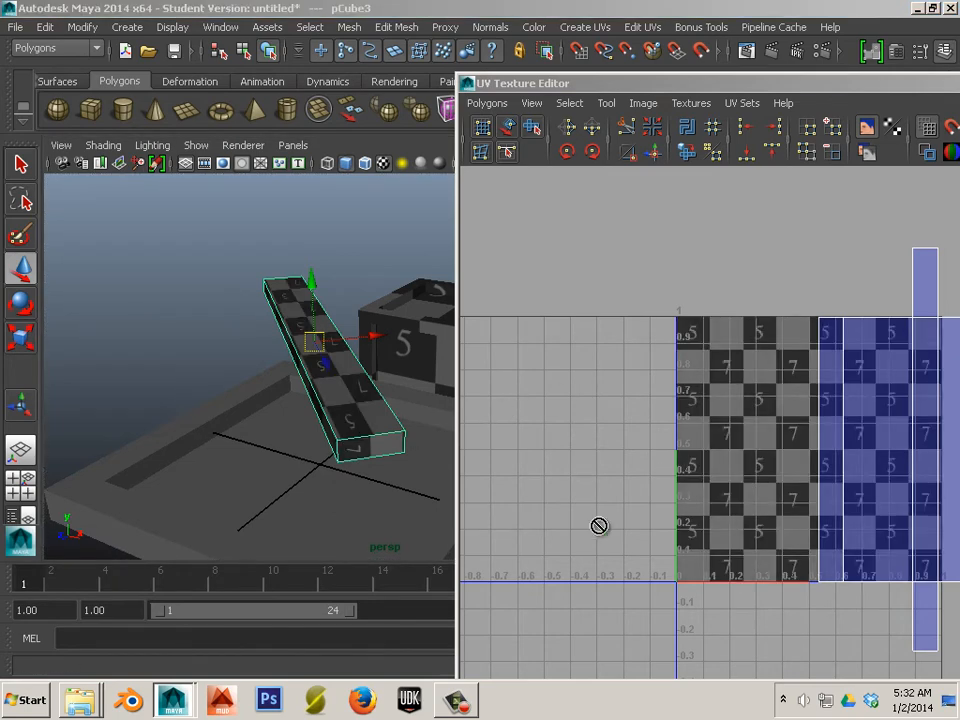
{"action": "left_click_drag", "start_coordinate": [339, 508], "coordinate": [500, 257], "text": "alt"}
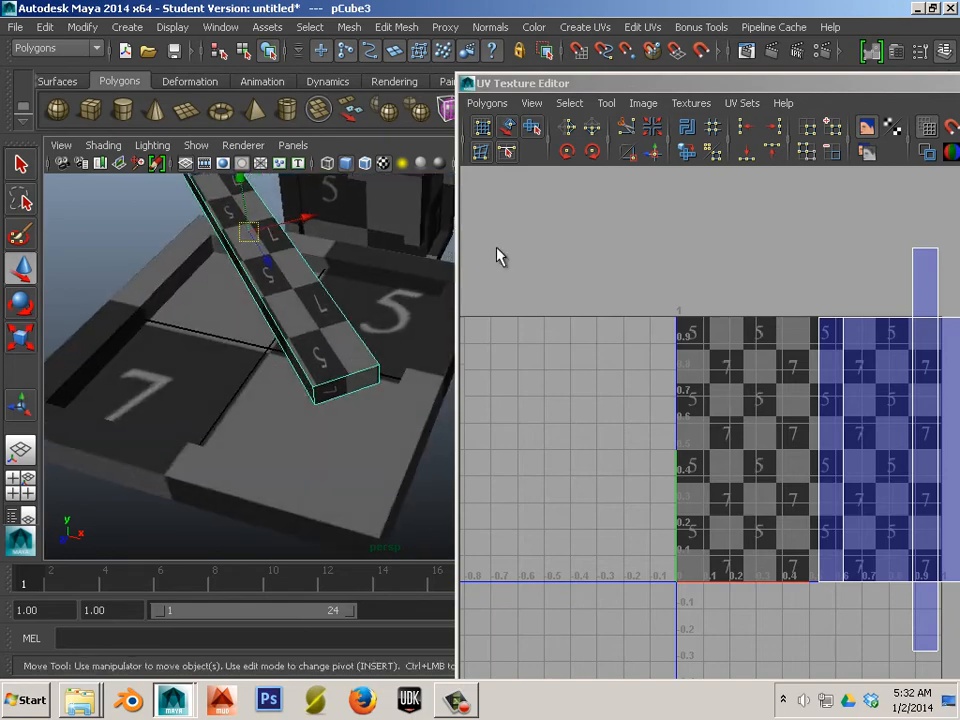
Step: Display the slab's UVs and scale them all up uniformly until the side strip spans the full width of the texture tile
{"action": "mouse_move", "coordinate": [300, 400]}
{"action": "left_mouse_down", "text": "alt"}
{"action": "mouse_move", "coordinate": [289, 358]}
{"action": "mouse_move", "coordinate": [328, 430]}
{"action": "mouse_move", "coordinate": [296, 424]}
{"action": "left_mouse_up", "text": "alt"}
{"action": "left_click", "coordinate": [359, 410]}
{"action": "left_click", "coordinate": [341, 384]}
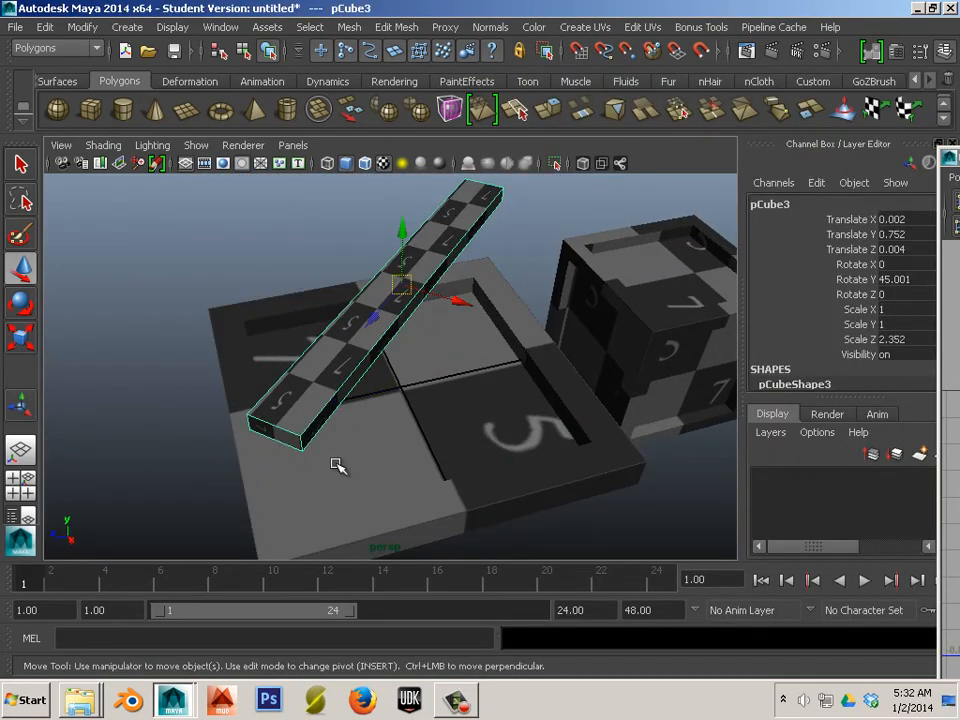
{"action": "left_click", "coordinate": [541, 503]}
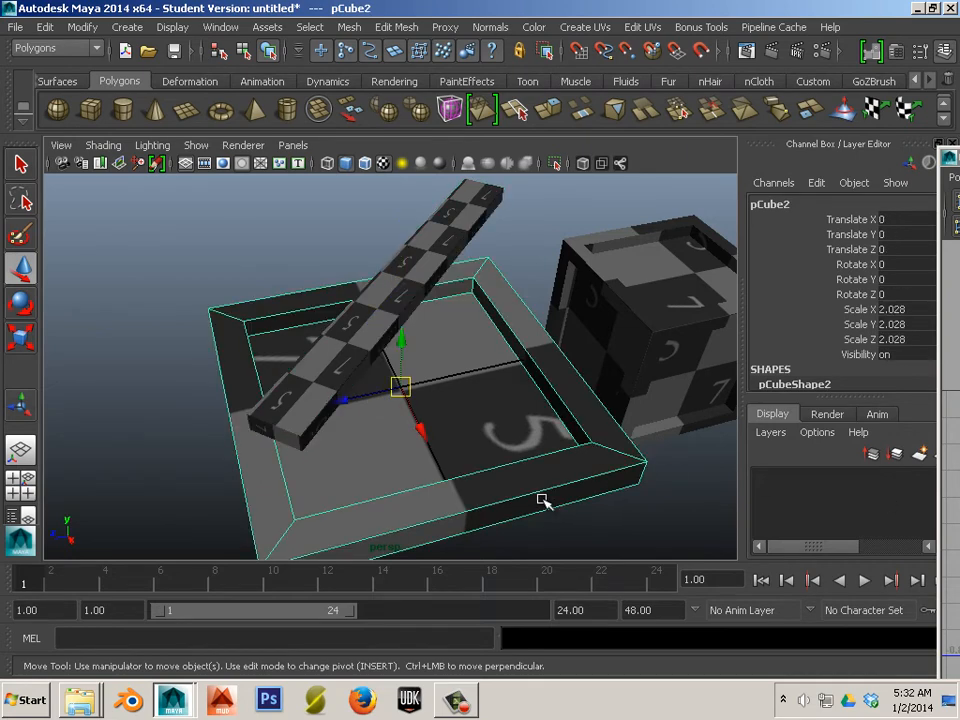
{"action": "left_click_drag", "start_coordinate": [955, 158], "coordinate": [592, 70]}
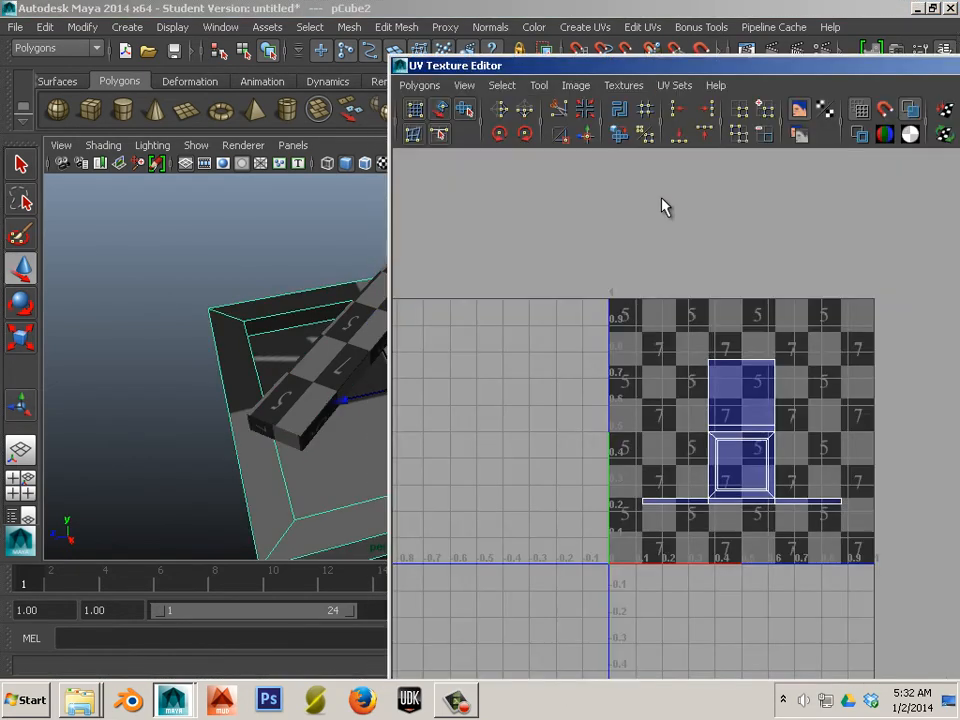
{"action": "scroll", "coordinate": [748, 424], "scroll_direction": "up", "scroll_amount": 1}
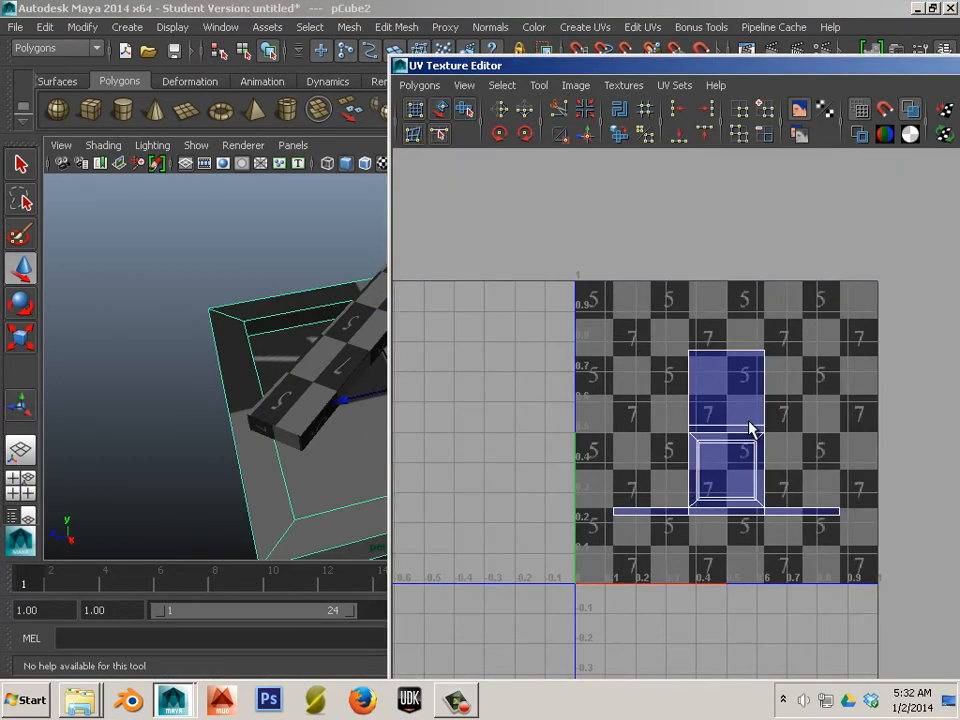
{"action": "right_click_drag", "start_coordinate": [749, 423], "coordinate": [818, 422]}
{"action": "left_click_drag", "start_coordinate": [554, 323], "coordinate": [820, 582]}
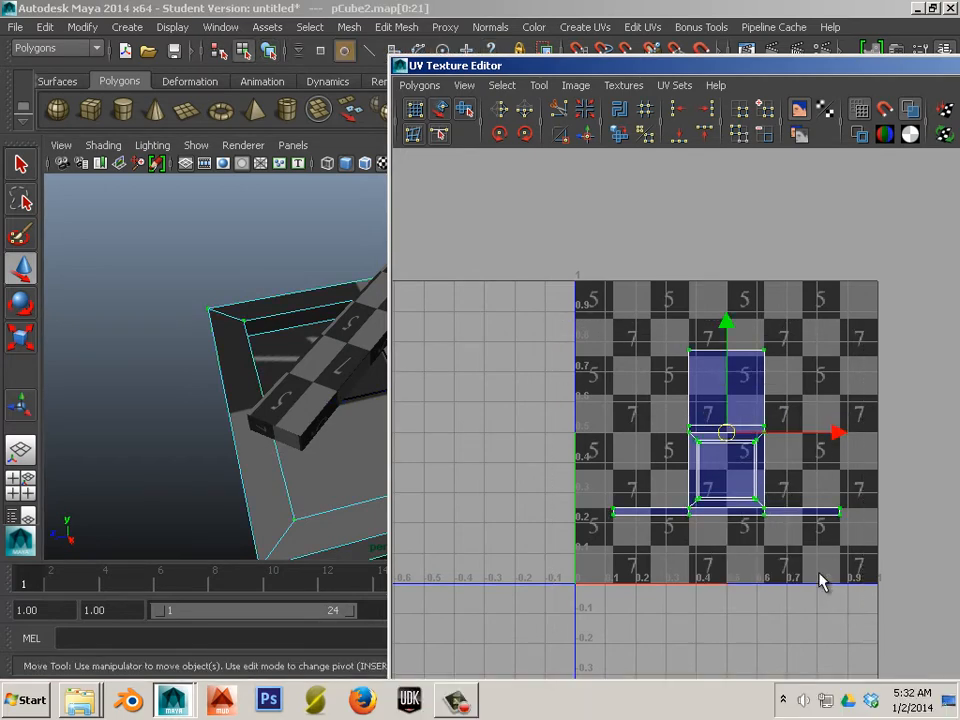
{"action": "key", "text": "r"}
{"action": "left_click_drag", "start_coordinate": [727, 440], "coordinate": [759, 470]}
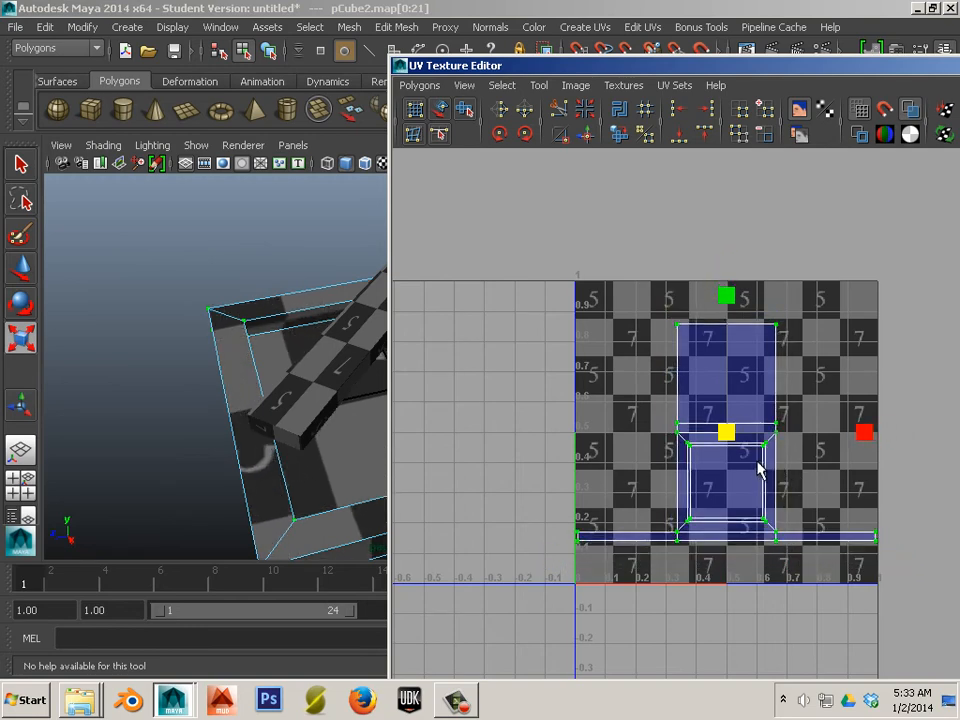
Step: Select all of the bar's UVs, scale them down uniformly to about 0.28 and move the layout to the centre of the texture tile
{"action": "middle_click_drag", "start_coordinate": [280, 424], "coordinate": [170, 416], "text": "alt"}
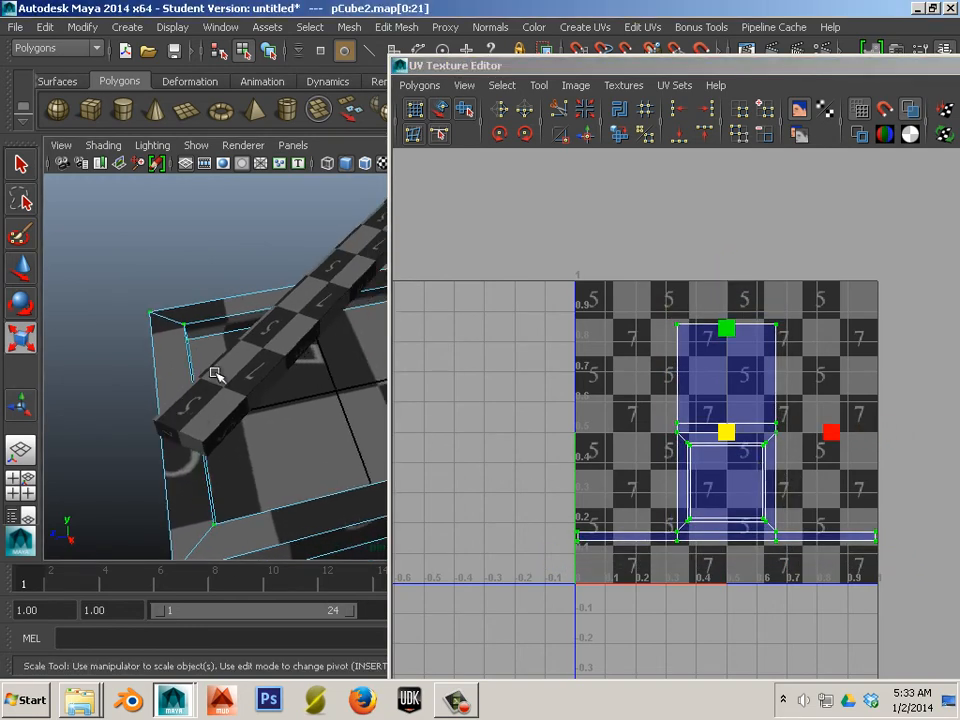
{"action": "left_click", "coordinate": [243, 373]}
{"action": "right_click_drag", "start_coordinate": [243, 373], "coordinate": [313, 315]}
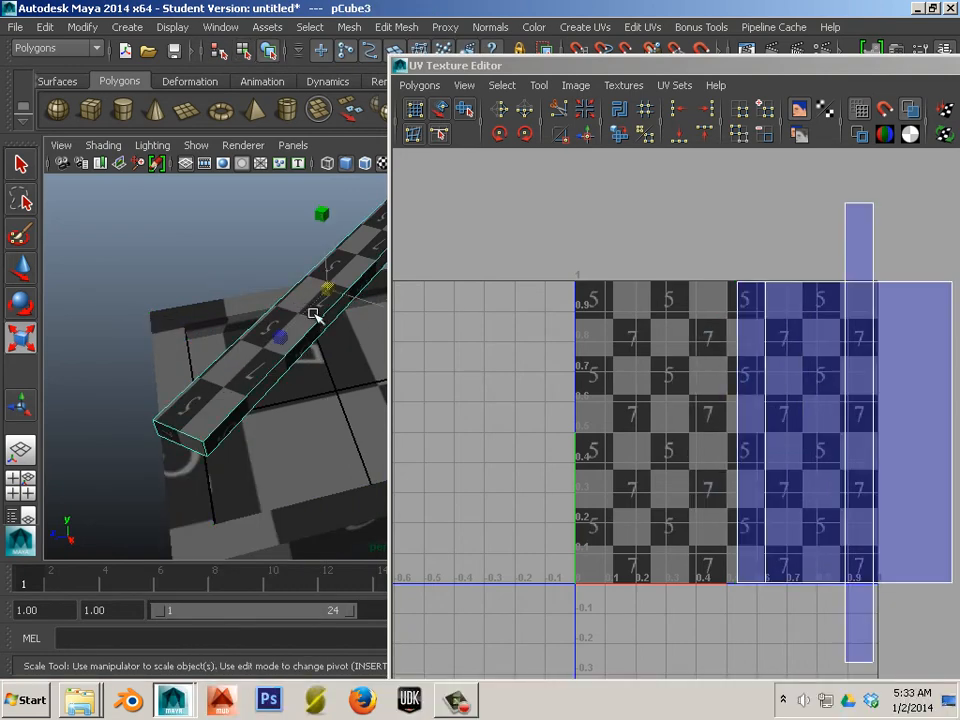
{"action": "scroll", "coordinate": [818, 382], "scroll_direction": "down", "scroll_amount": 2}
{"action": "middle_click_drag", "start_coordinate": [785, 363], "coordinate": [634, 360], "text": "alt"}
{"action": "right_click_drag", "start_coordinate": [650, 356], "coordinate": [719, 357]}
{"action": "left_click_drag", "start_coordinate": [580, 248], "coordinate": [850, 688]}
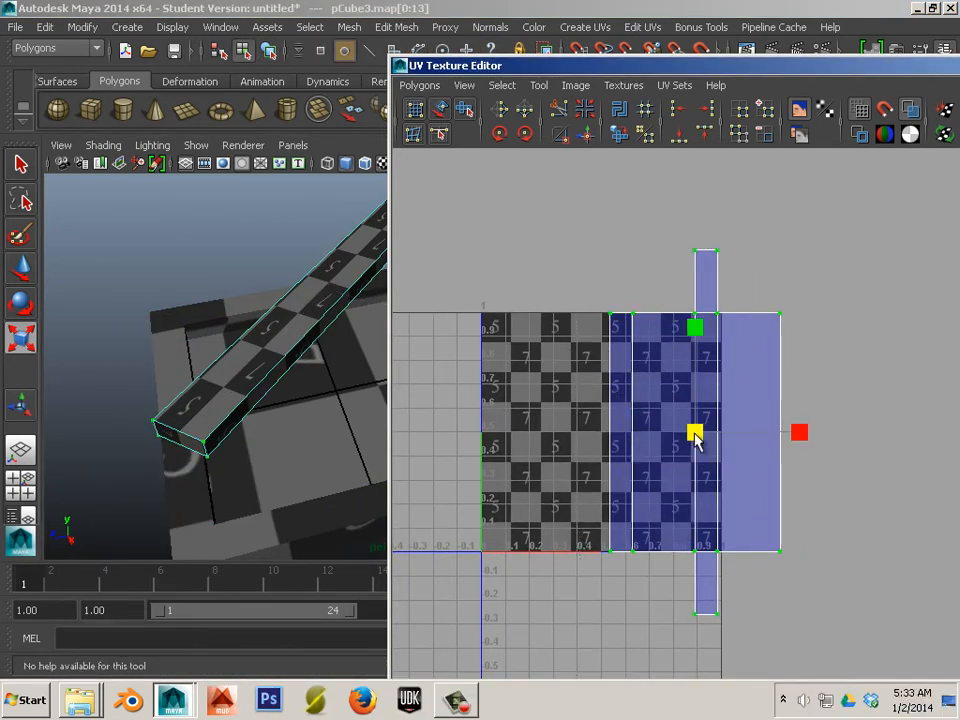
{"action": "left_click_drag", "start_coordinate": [697, 437], "coordinate": [630, 400]}
{"action": "key", "text": "w"}
{"action": "left_click_drag", "start_coordinate": [810, 434], "coordinate": [713, 405]}
Step: Move the UV Texture Editor aside, return the bar to object mode and select the slab
{"action": "left_click_drag", "start_coordinate": [553, 71], "coordinate": [906, 138]}
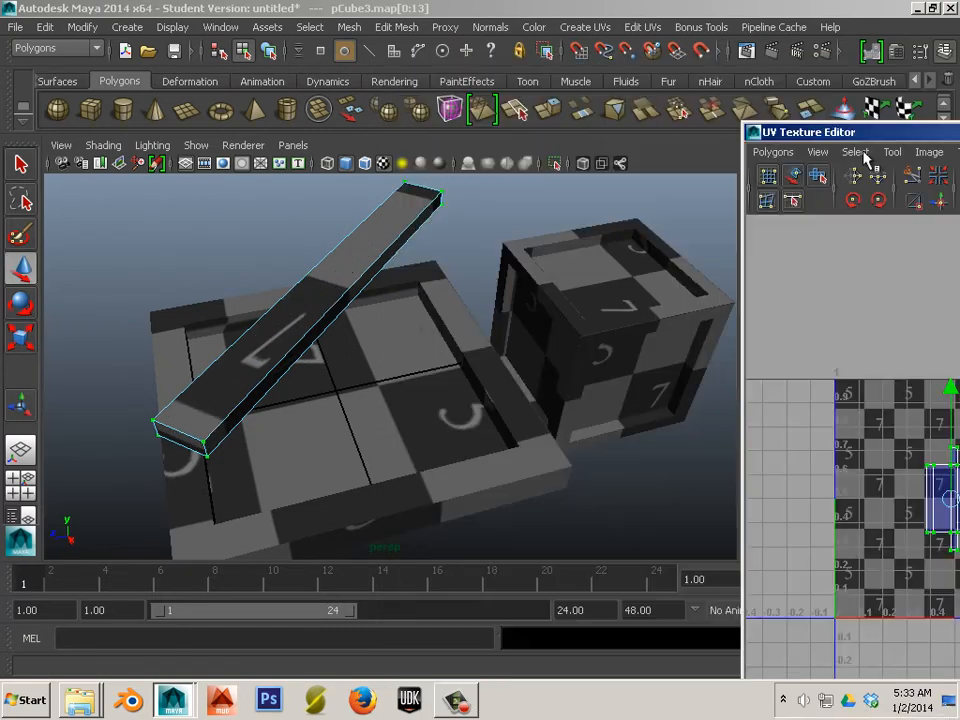
{"action": "left_click_drag", "start_coordinate": [414, 353], "coordinate": [355, 313], "text": "alt"}
{"action": "right_click_drag", "start_coordinate": [357, 314], "coordinate": [411, 298]}
{"action": "left_click", "coordinate": [411, 298]}
Step: Open the place2dTexture1 placement attributes of the UV_checker_1 texture from the Hypershade
{"action": "left_click_drag", "start_coordinate": [959, 136], "coordinate": [571, 139]}
{"action": "left_click", "coordinate": [419, 212]}
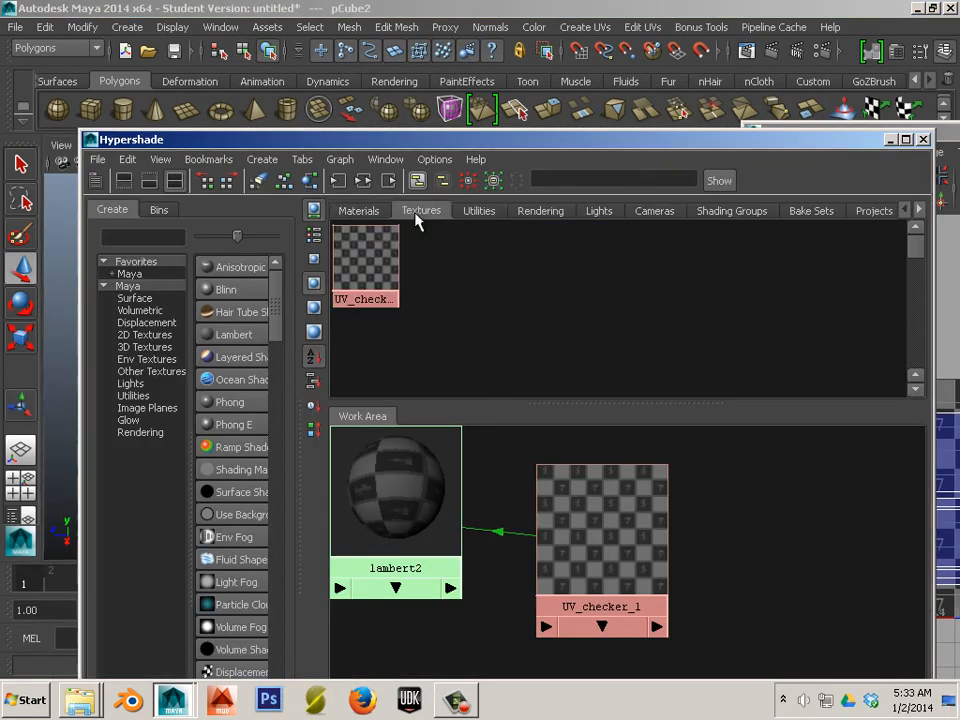
{"action": "double_click", "coordinate": [373, 274]}
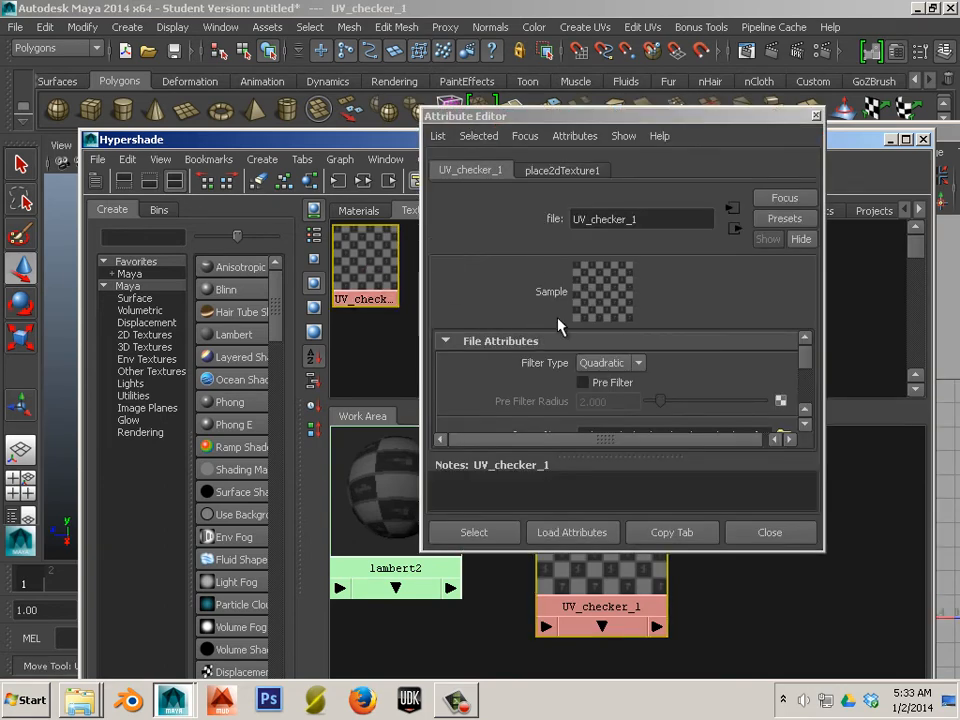
{"action": "left_click", "coordinate": [546, 172]}
Step: Set the checker texture's Repeat UV to 4 by 4, then close its attributes and move the Hypershade aside
{"action": "scroll", "coordinate": [570, 345], "scroll_direction": "down", "scroll_amount": 2}
{"action": "scroll", "coordinate": [579, 366], "scroll_direction": "up", "scroll_amount": 1}
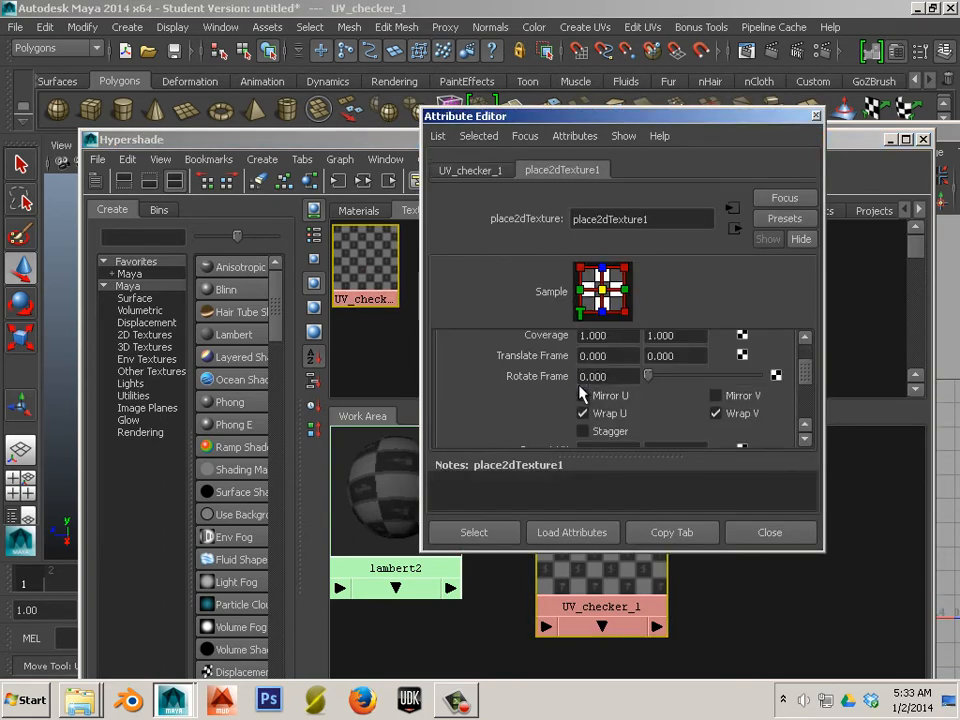
{"action": "scroll", "coordinate": [581, 392], "scroll_direction": "down", "scroll_amount": 1}
{"action": "scroll", "coordinate": [583, 394], "scroll_direction": "down", "scroll_amount": 1}
{"action": "scroll", "coordinate": [583, 394], "scroll_direction": "up", "scroll_amount": 1}
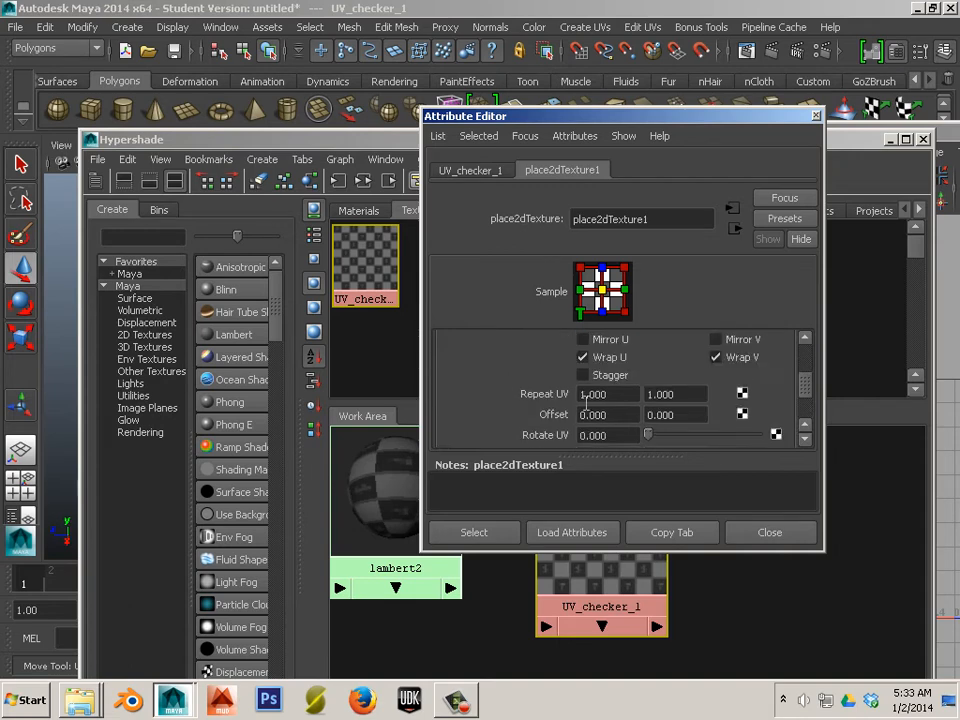
{"action": "scroll", "coordinate": [583, 394], "scroll_direction": "up", "scroll_amount": 1}
{"action": "scroll", "coordinate": [584, 398], "scroll_direction": "up", "scroll_amount": 1}
{"action": "scroll", "coordinate": [615, 395], "scroll_direction": "down", "scroll_amount": 1}
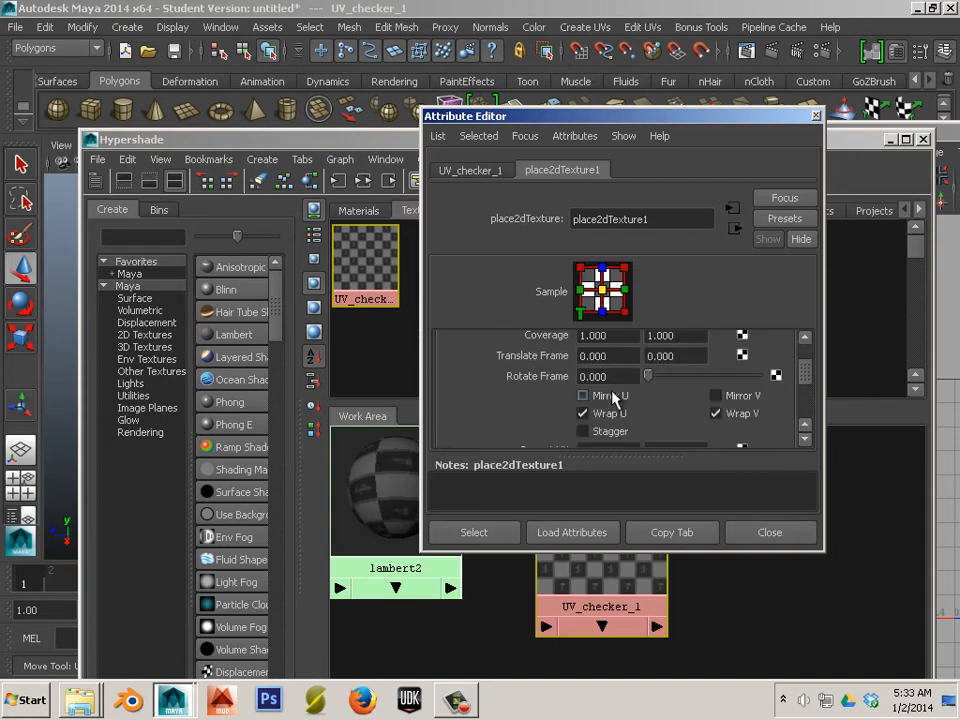
{"action": "scroll", "coordinate": [610, 398], "scroll_direction": "down", "scroll_amount": 1}
{"action": "left_click", "coordinate": [594, 394]}
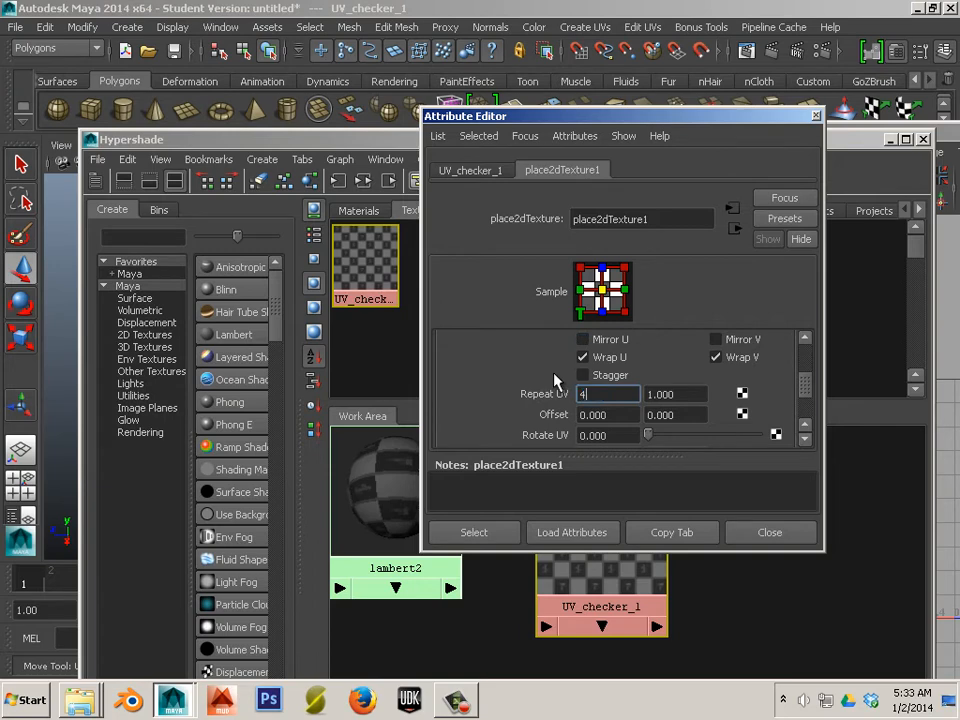
{"action": "key", "text": "Tab"}
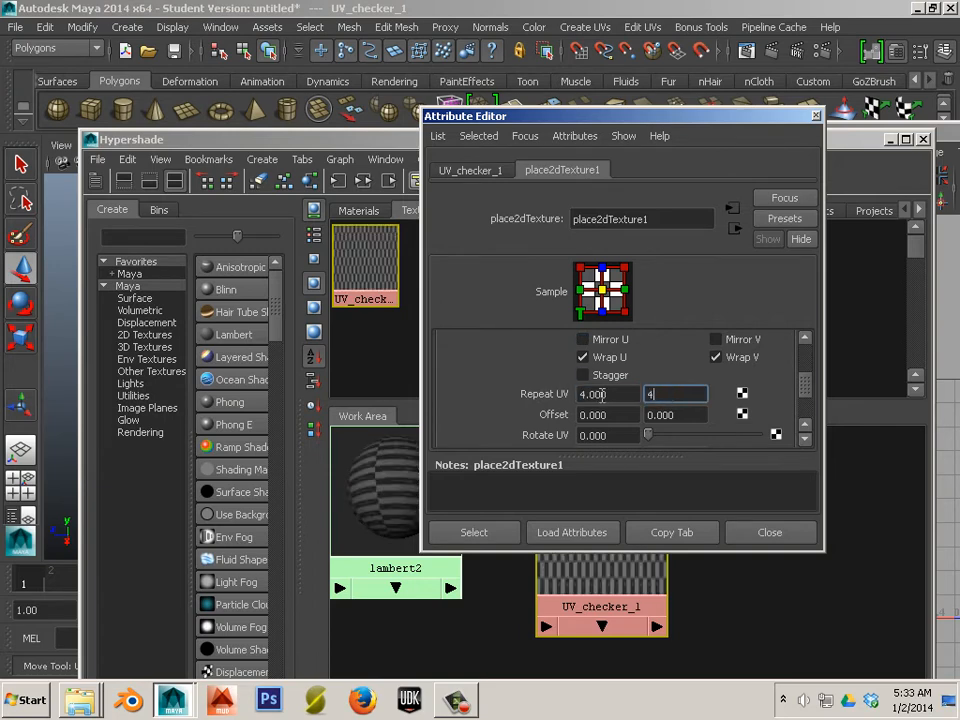
{"action": "left_click", "coordinate": [613, 413]}
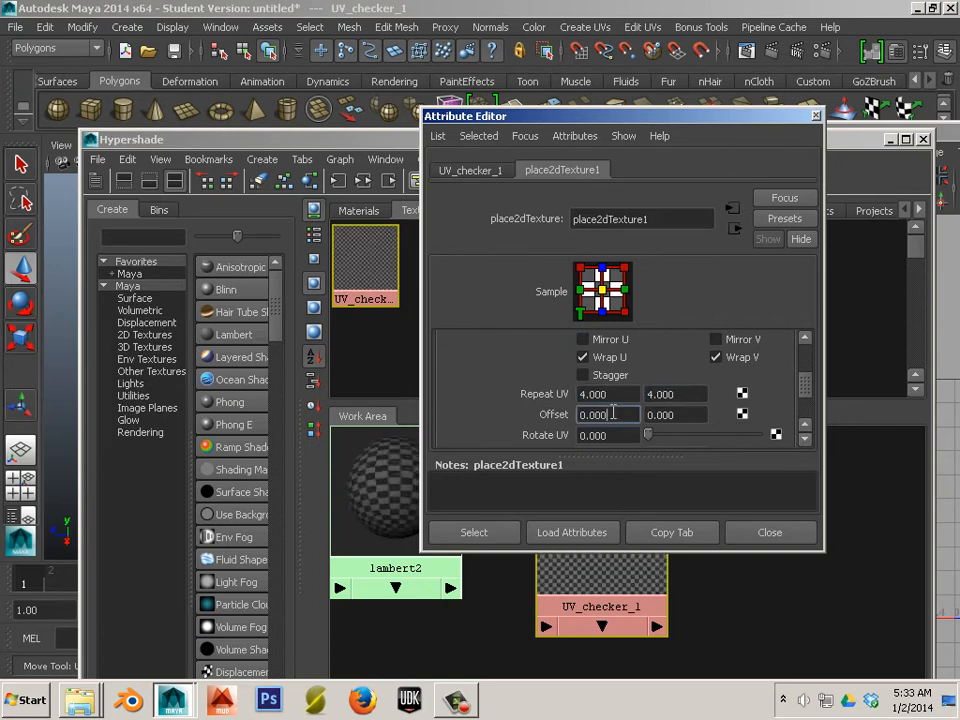
{"action": "left_click", "coordinate": [742, 531]}
{"action": "left_click_drag", "start_coordinate": [356, 137], "coordinate": [959, 220]}
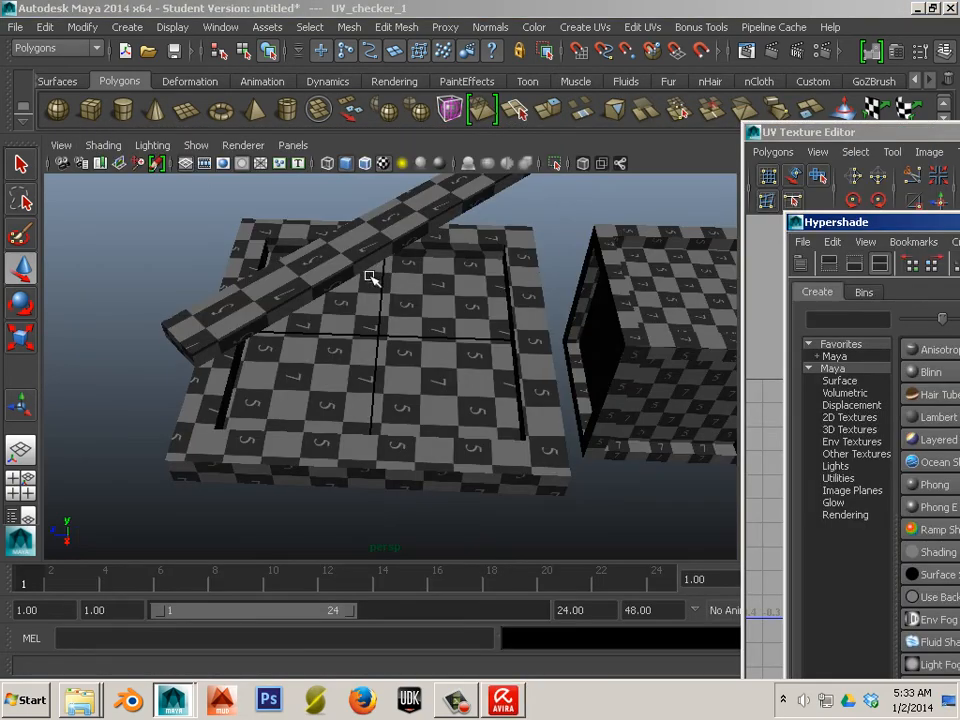
Step: Select the bar and bring up its UVs in the UV Texture Editor beside the model
{"action": "left_click_drag", "start_coordinate": [370, 277], "coordinate": [339, 326], "text": "alt"}
{"action": "left_click", "coordinate": [339, 326]}
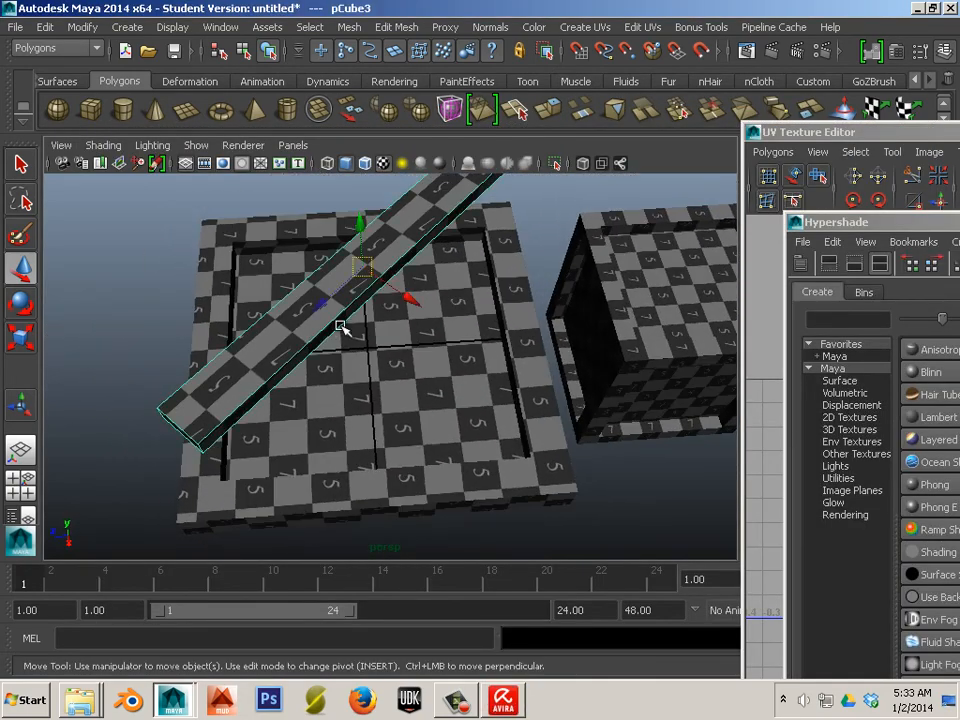
{"action": "left_click", "coordinate": [360, 29]}
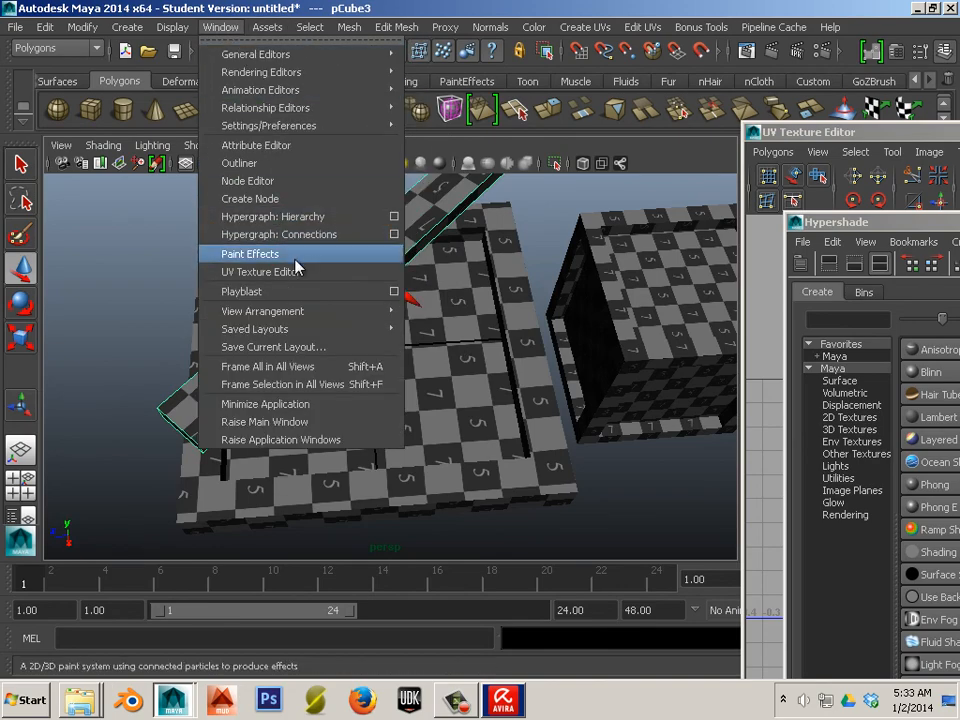
{"action": "left_click", "coordinate": [315, 274]}
{"action": "left_click_drag", "start_coordinate": [745, 125], "coordinate": [470, 85]}
Step: Select all of the bar's UVs, stretch them vertically and scale them down uniformly until its checkers match the slab's
{"action": "right_click", "coordinate": [705, 462]}
{"action": "right_click_drag", "start_coordinate": [696, 456], "coordinate": [766, 457]}
{"action": "left_click_drag", "start_coordinate": [641, 385], "coordinate": [778, 600]}
{"action": "key", "text": "r"}
{"action": "left_click_drag", "start_coordinate": [677, 352], "coordinate": [665, 236]}
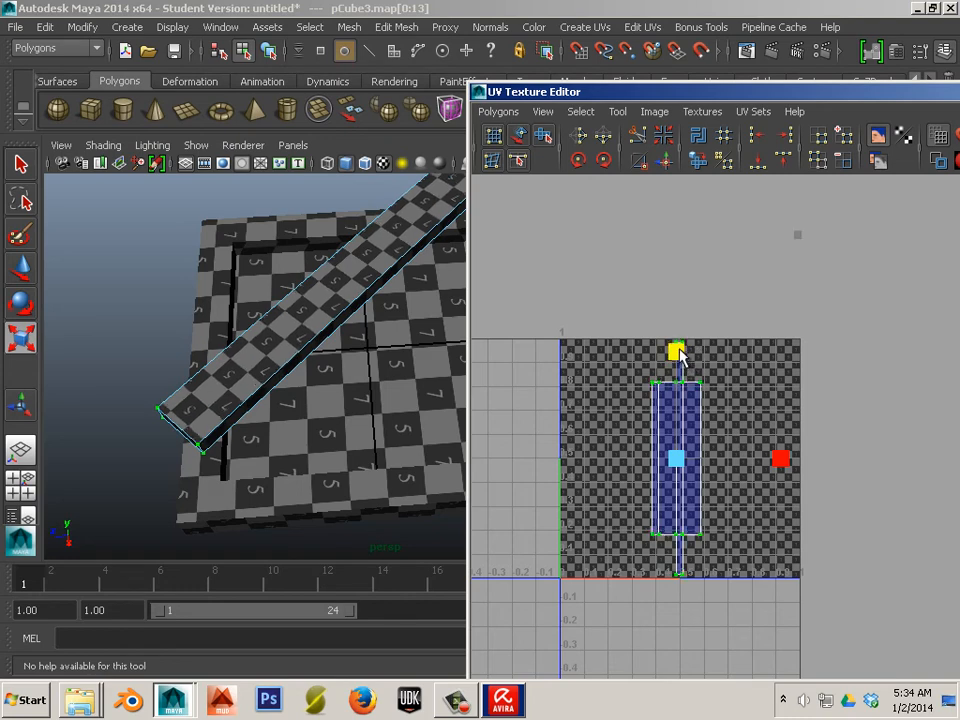
{"action": "left_click_drag", "start_coordinate": [677, 354], "coordinate": [679, 348]}
{"action": "left_click_drag", "start_coordinate": [681, 464], "coordinate": [633, 463]}
{"action": "left_click_drag", "start_coordinate": [623, 97], "coordinate": [959, 277]}
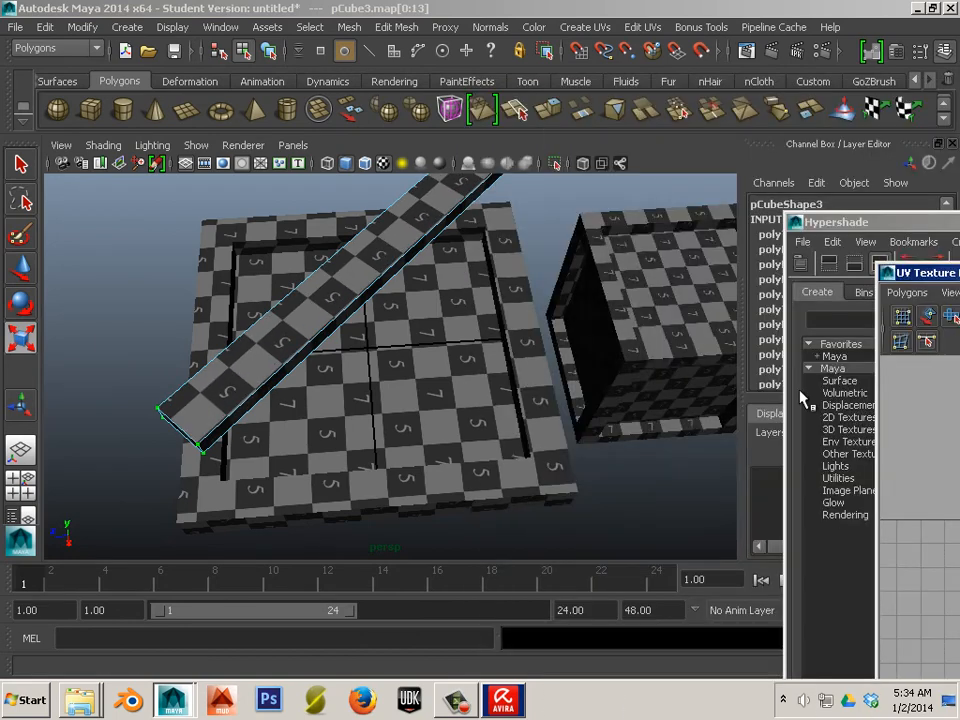
Step: Return the bar to object mode, lower it into the slab's recess and deselect it
{"action": "left_click_drag", "start_coordinate": [540, 450], "coordinate": [411, 300], "text": "alt"}
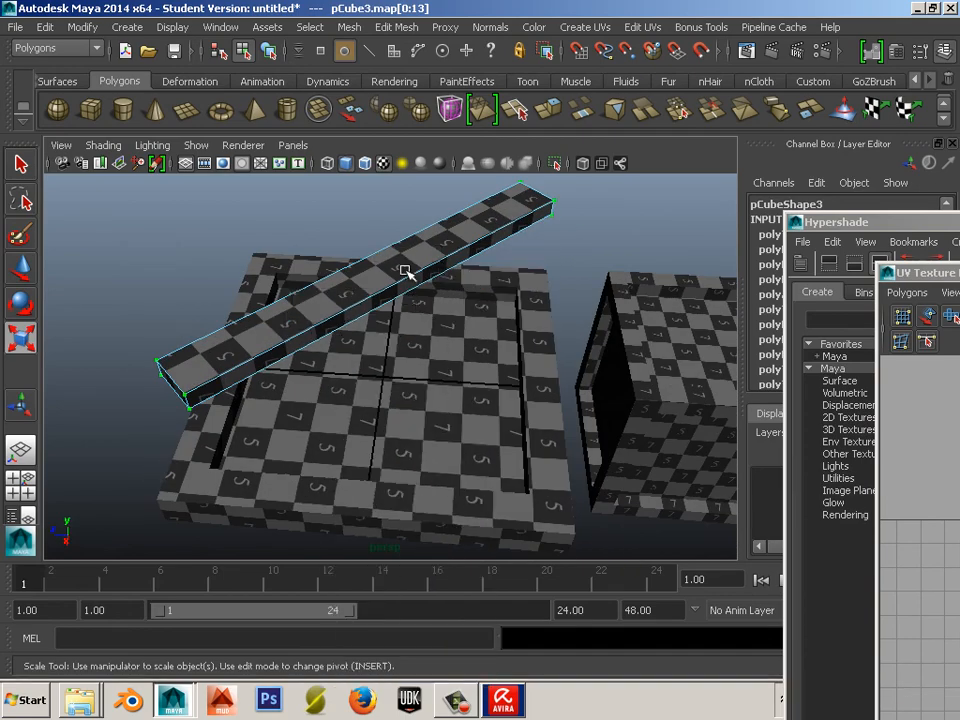
{"action": "right_click_drag", "start_coordinate": [407, 270], "coordinate": [429, 253]}
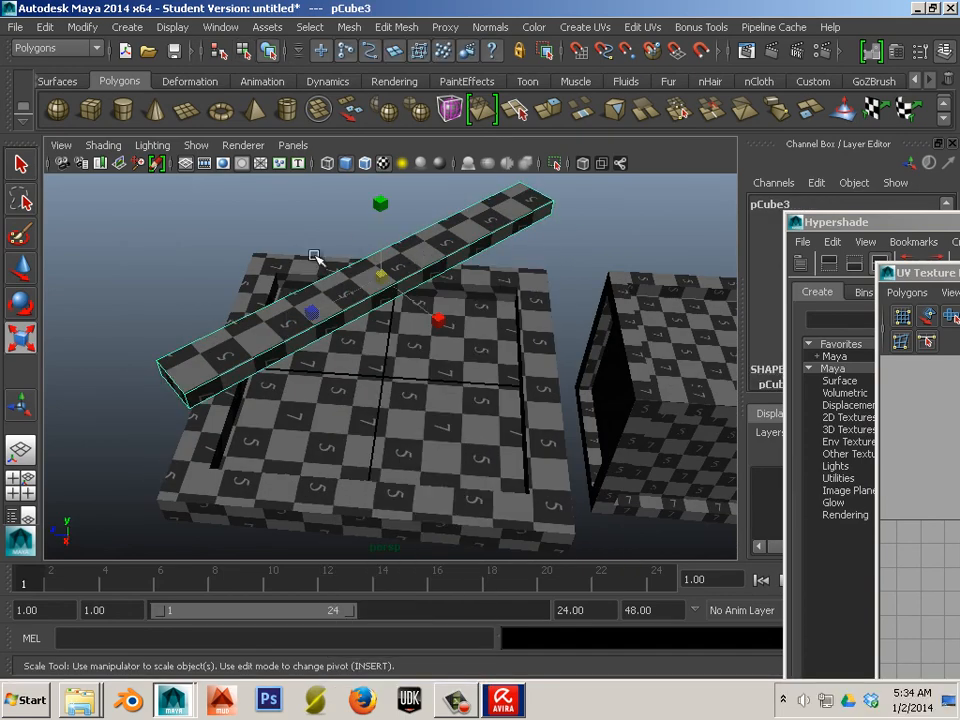
{"action": "key", "text": "w"}
{"action": "left_click_drag", "start_coordinate": [381, 222], "coordinate": [369, 338]}
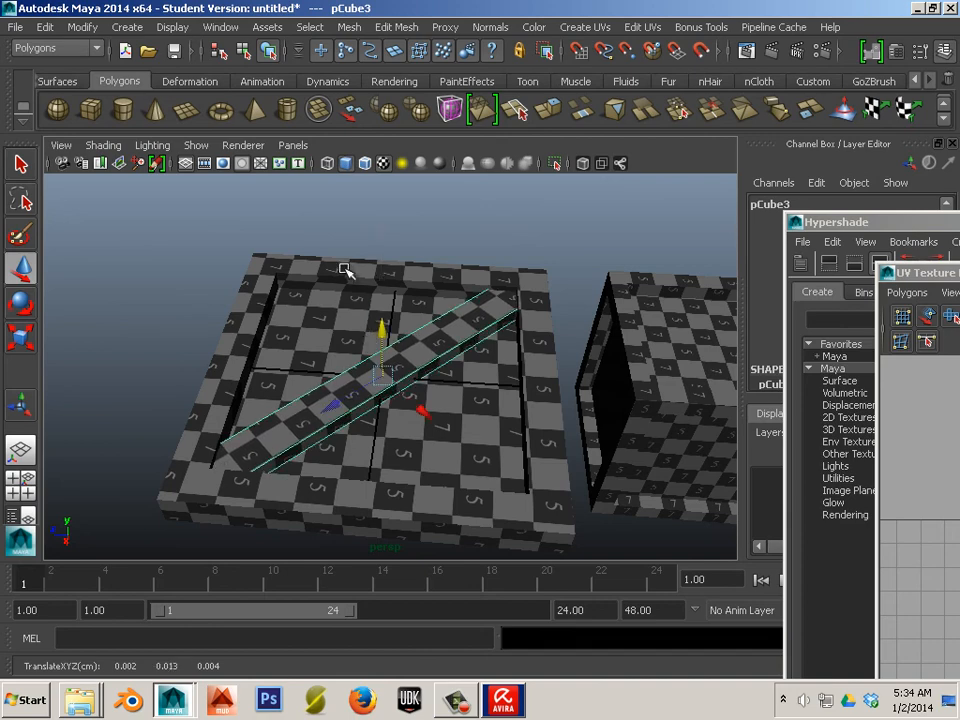
{"action": "left_click", "coordinate": [344, 213]}
Step: Select the bar and the slab and combine them into one mesh
{"action": "left_click_drag", "start_coordinate": [281, 298], "coordinate": [349, 356], "text": "alt"}
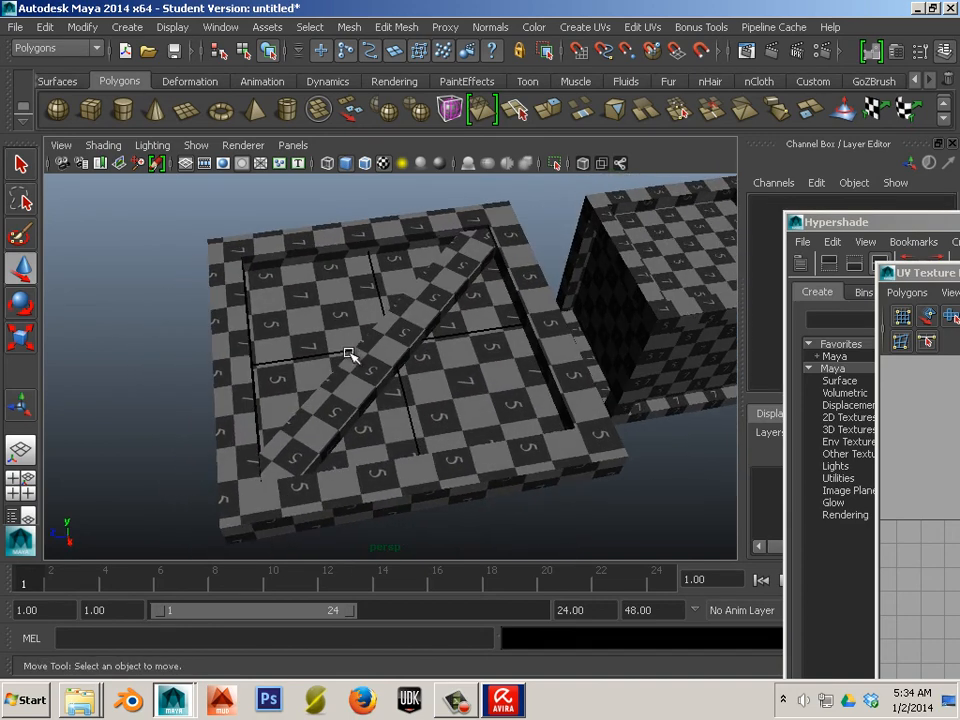
{"action": "left_click", "coordinate": [349, 356]}
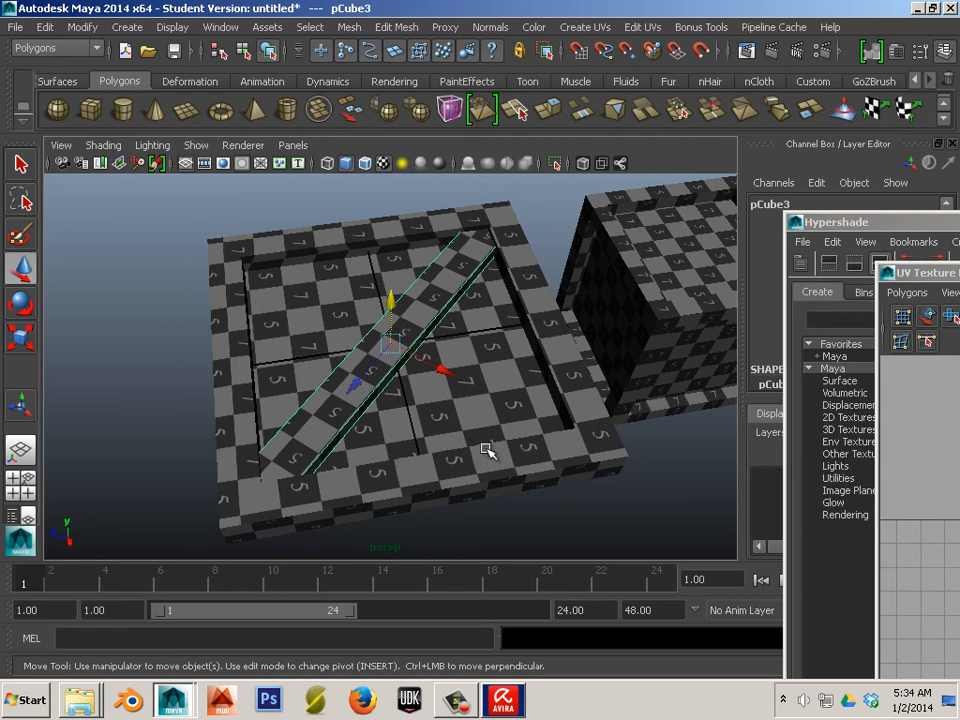
{"action": "left_click", "coordinate": [488, 450], "text": "shift"}
{"action": "left_click", "coordinate": [350, 28]}
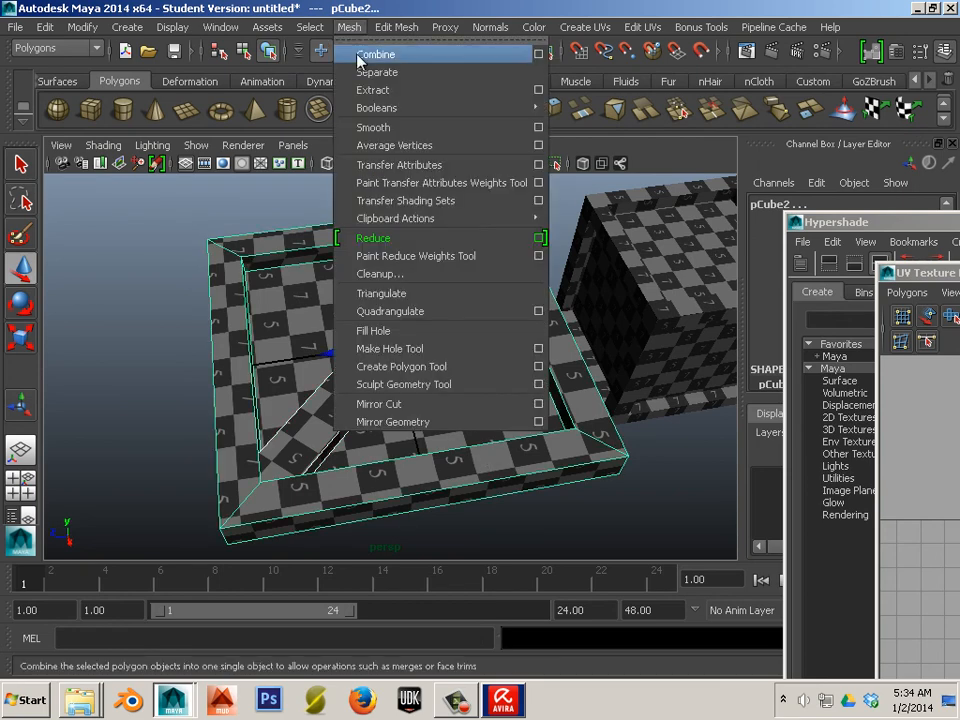
{"action": "left_click", "coordinate": [370, 51]}
Step: Select all UVs of the combined mesh and lay them out automatically without overlap in the texture tile
{"action": "left_click_drag", "start_coordinate": [923, 272], "coordinate": [378, 98]}
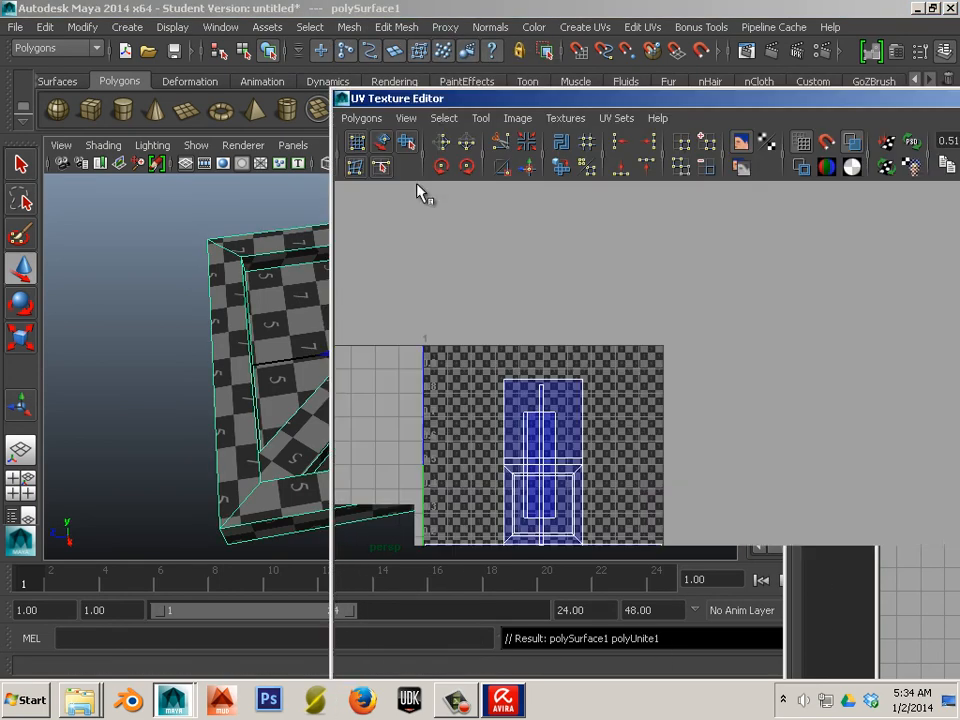
{"action": "right_click_drag", "start_coordinate": [551, 475], "coordinate": [591, 454]}
{"action": "left_click_drag", "start_coordinate": [392, 377], "coordinate": [730, 615]}
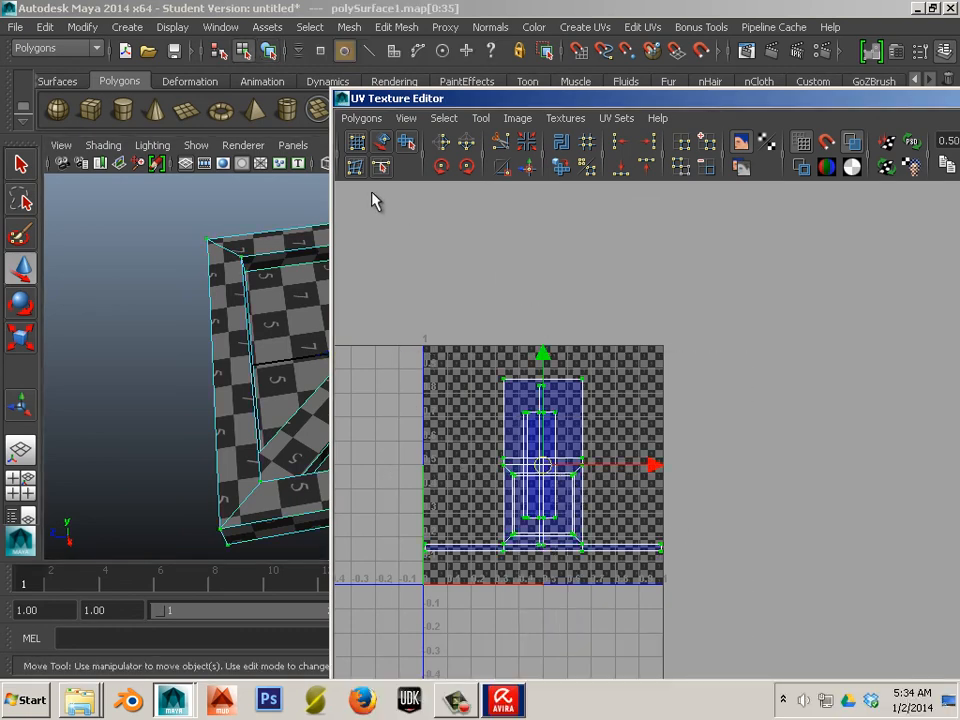
{"action": "left_click", "coordinate": [361, 118]}
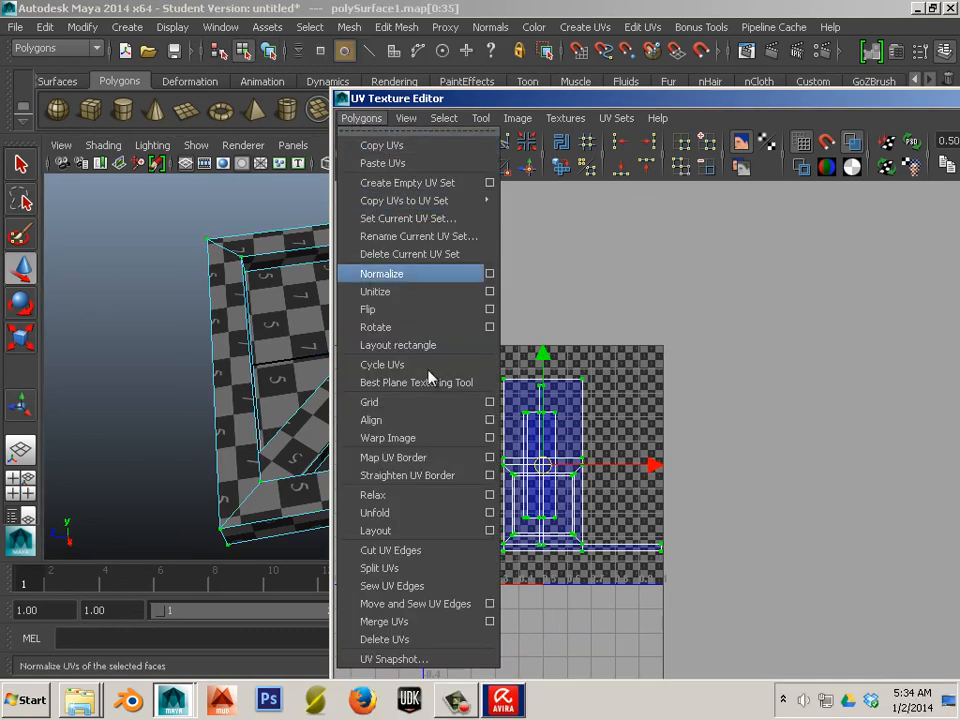
{"action": "left_click", "coordinate": [448, 531]}
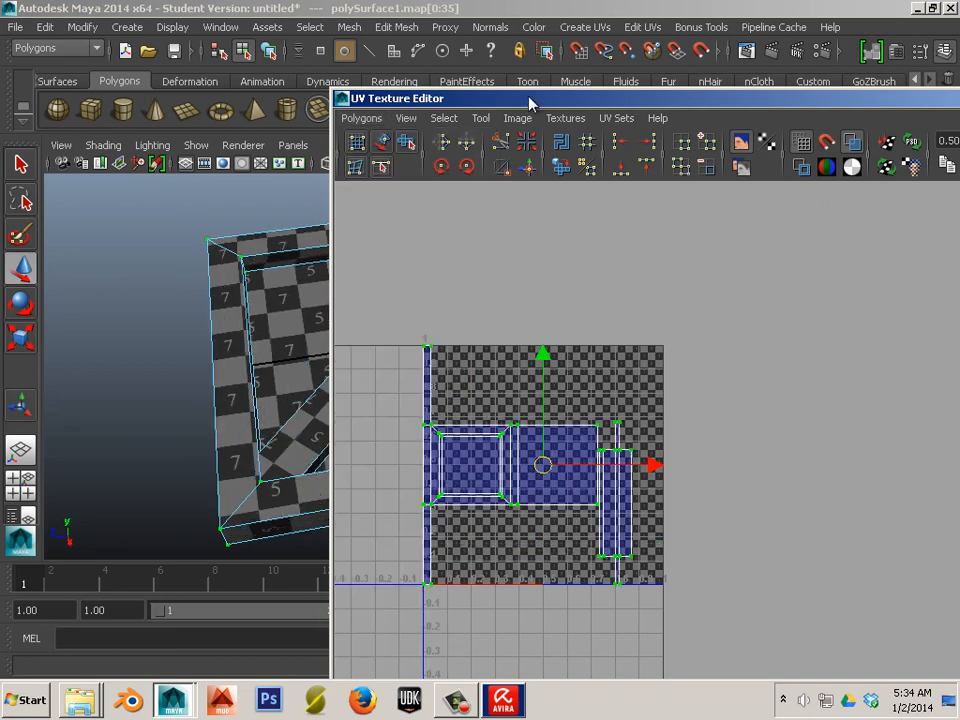
{"action": "left_click_drag", "start_coordinate": [530, 103], "coordinate": [723, 53]}
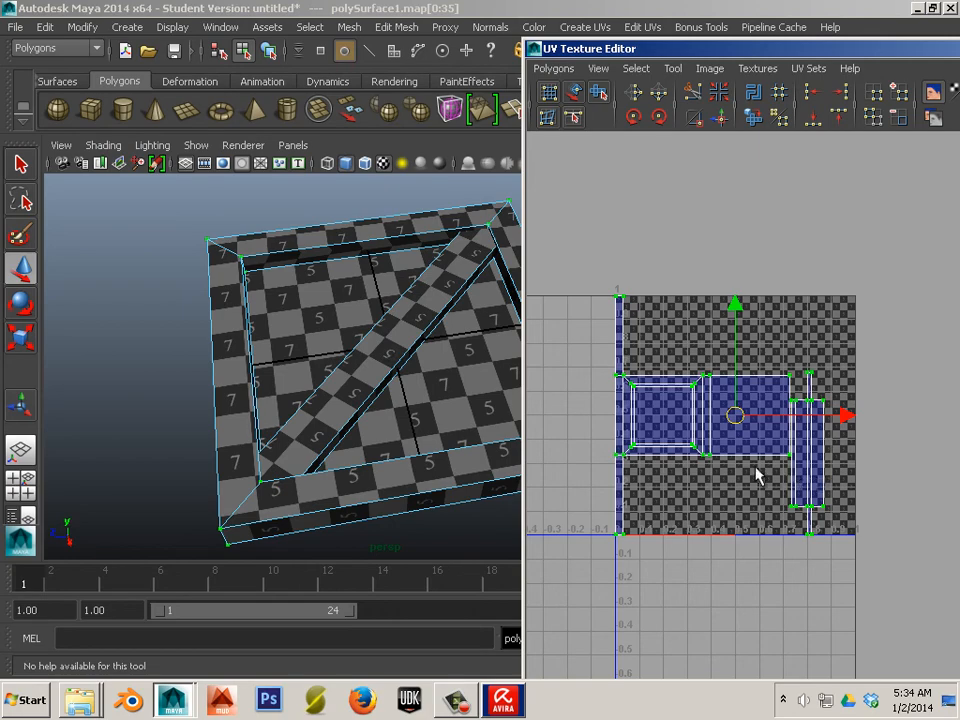
Step: Scale all the combined mesh's UVs down slightly and uniformly so the shells sit just inside the tile borders
{"action": "key", "text": "r"}
{"action": "left_click_drag", "start_coordinate": [720, 422], "coordinate": [727, 430]}
{"action": "middle_click_drag", "start_coordinate": [696, 459], "coordinate": [774, 480], "text": "alt"}
{"action": "scroll", "coordinate": [669, 464], "scroll_direction": "up", "scroll_amount": 2}
{"action": "middle_click_drag", "start_coordinate": [724, 502], "coordinate": [759, 462], "text": "alt"}
{"action": "right_click_drag", "start_coordinate": [759, 462], "coordinate": [865, 540], "text": "alt"}
{"action": "left_click_drag", "start_coordinate": [803, 396], "coordinate": [801, 393]}
{"action": "middle_click_drag", "start_coordinate": [698, 531], "coordinate": [730, 478], "text": "alt"}
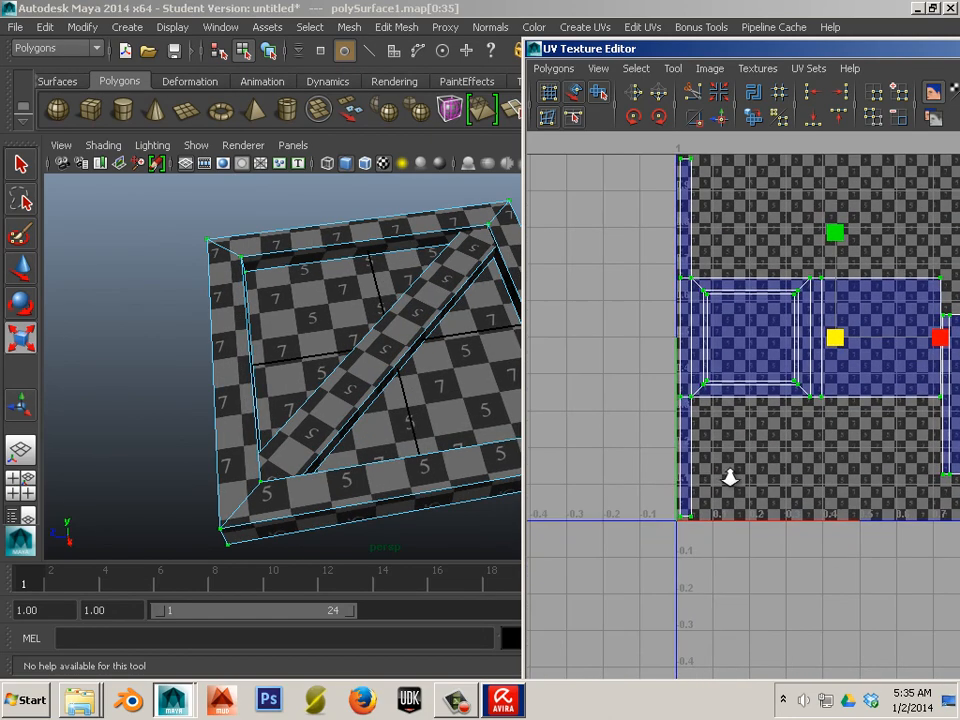
{"action": "right_click_drag", "start_coordinate": [730, 478], "coordinate": [786, 559], "text": "alt"}
{"action": "middle_click_drag", "start_coordinate": [786, 559], "coordinate": [737, 524], "text": "alt"}
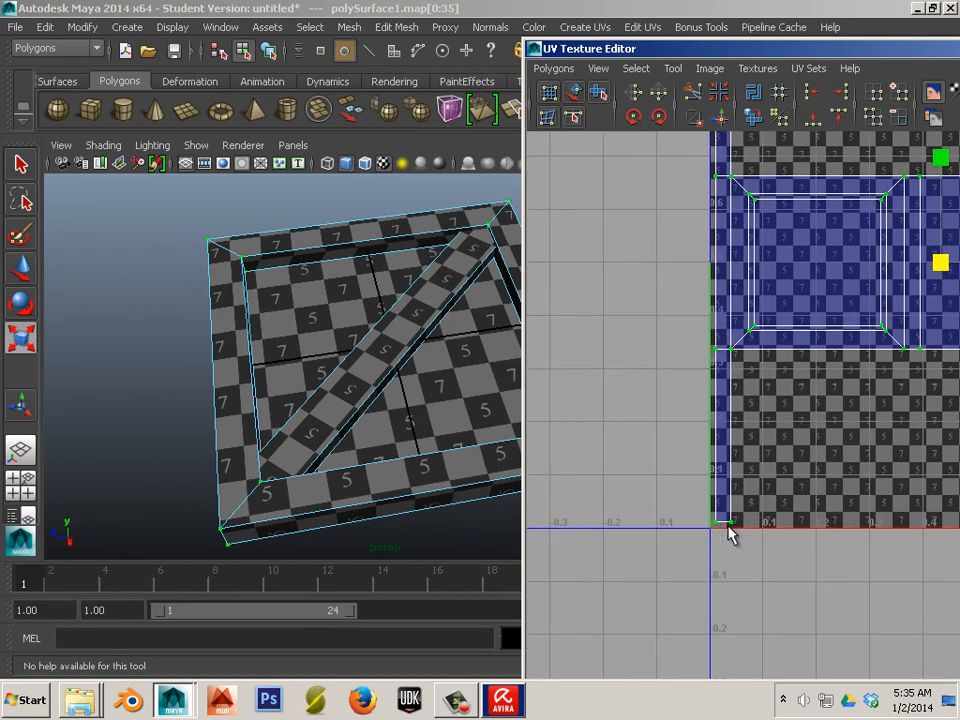
Step: Return the combined slab and bar to object mode and inspect their checker pattern beside the crate
{"action": "middle_click_drag", "start_coordinate": [440, 416], "coordinate": [392, 416], "text": "alt"}
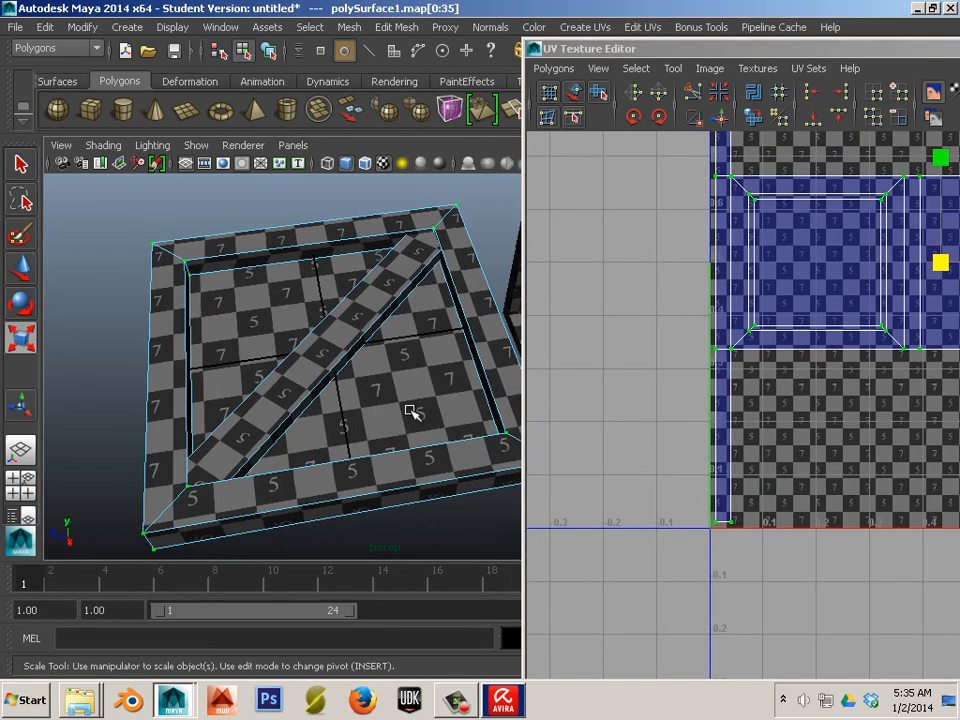
{"action": "left_click_drag", "start_coordinate": [370, 393], "coordinate": [292, 399], "text": "alt"}
{"action": "middle_click_drag", "start_coordinate": [242, 403], "coordinate": [166, 414], "text": "alt"}
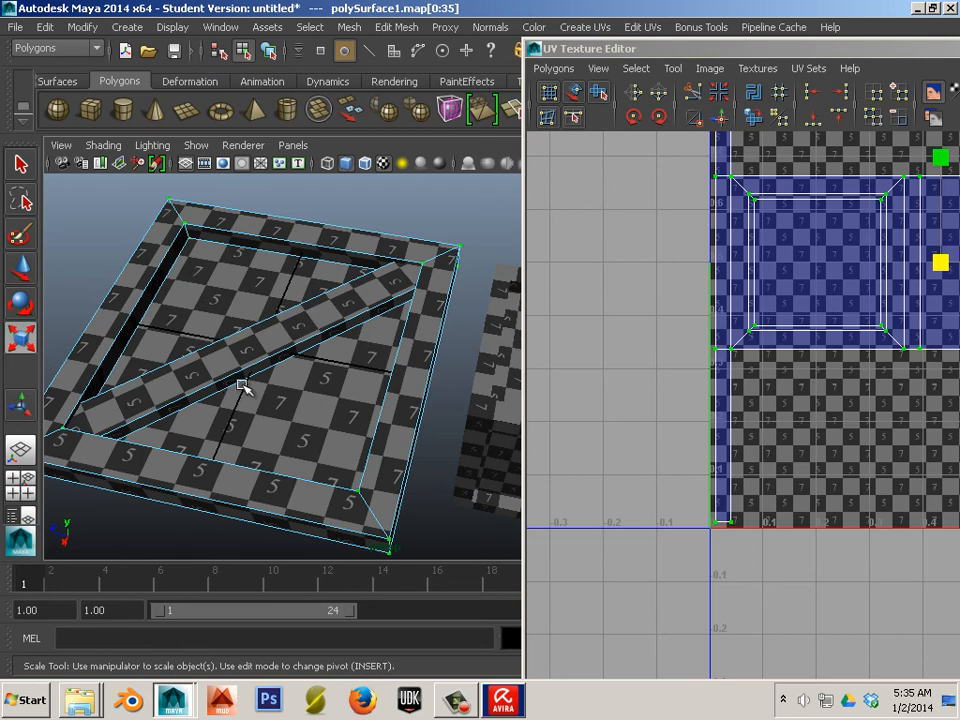
{"action": "right_click_drag", "start_coordinate": [244, 326], "coordinate": [325, 303]}
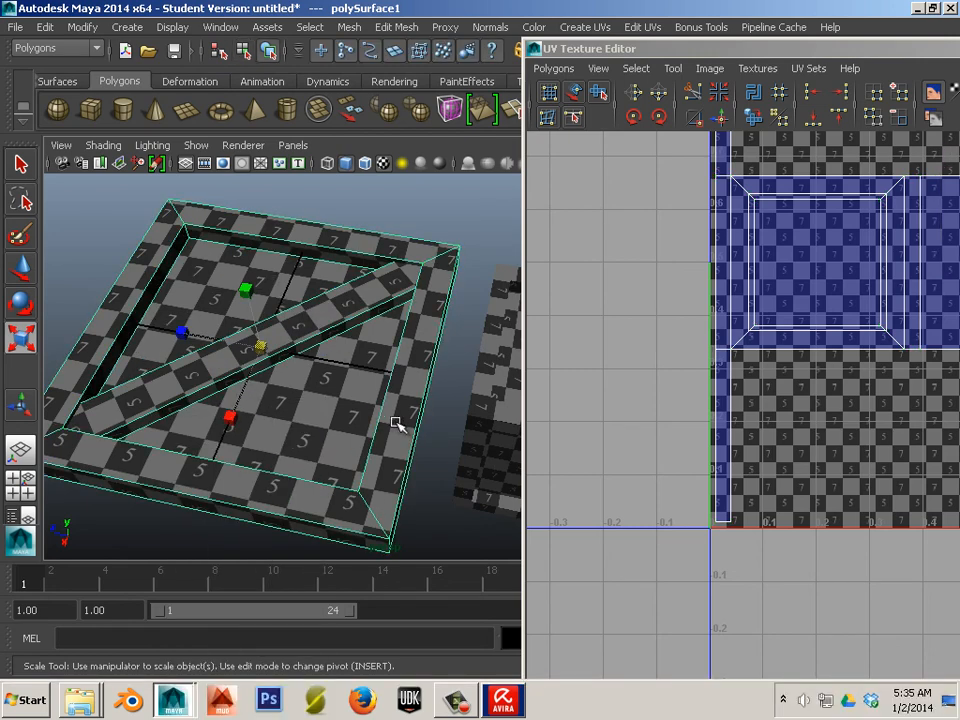
{"action": "right_click_drag", "start_coordinate": [398, 420], "coordinate": [431, 493], "text": "alt"}
{"action": "left_click_drag", "start_coordinate": [431, 493], "coordinate": [393, 484], "text": "alt"}
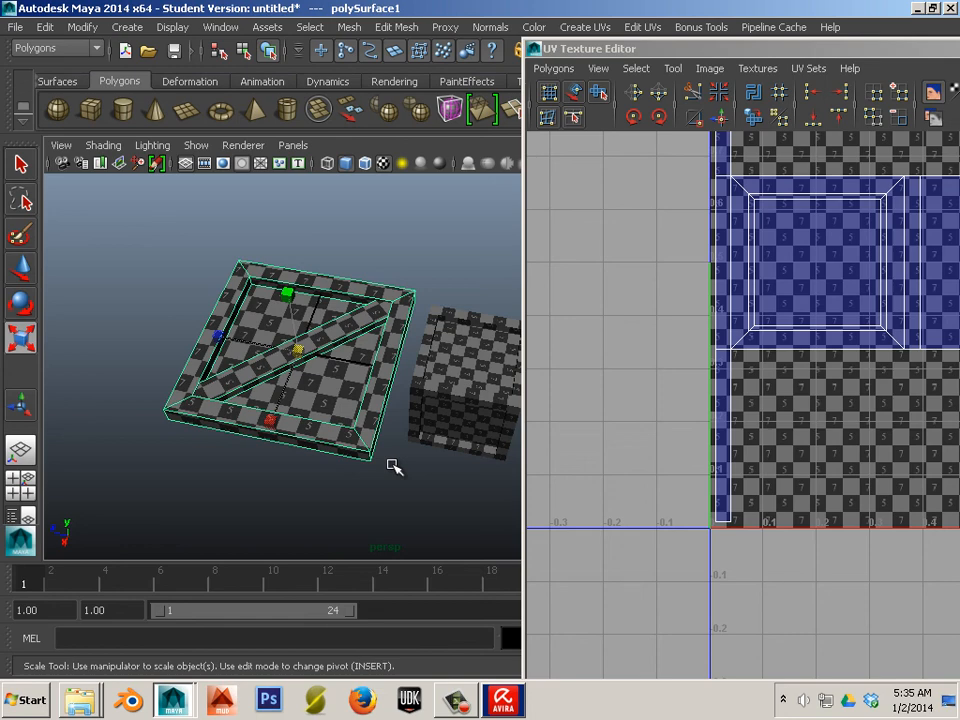
Step: Display the crate's UV layout for comparison and reselect the combined slab and bar
{"action": "left_click", "coordinate": [437, 397]}
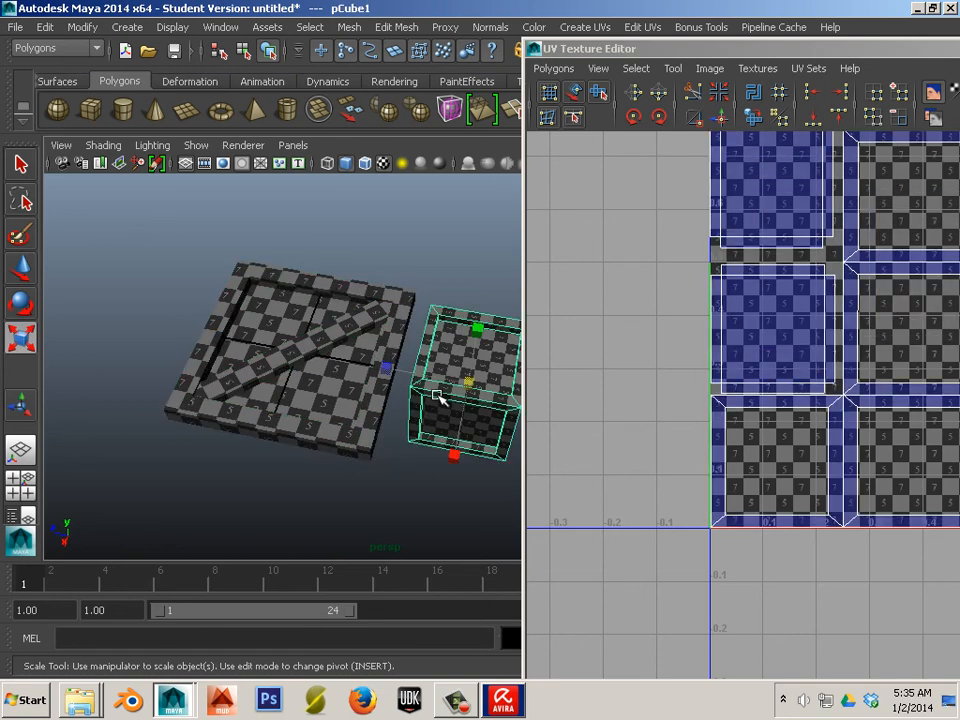
{"action": "left_click", "coordinate": [309, 415]}
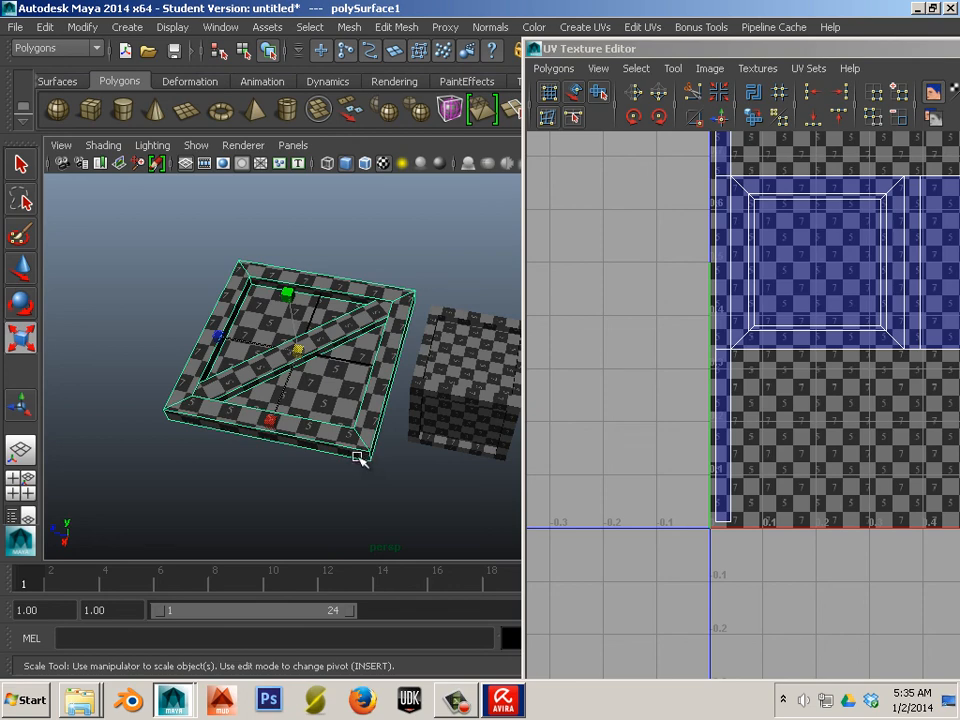
{"action": "left_click", "coordinate": [452, 700]}
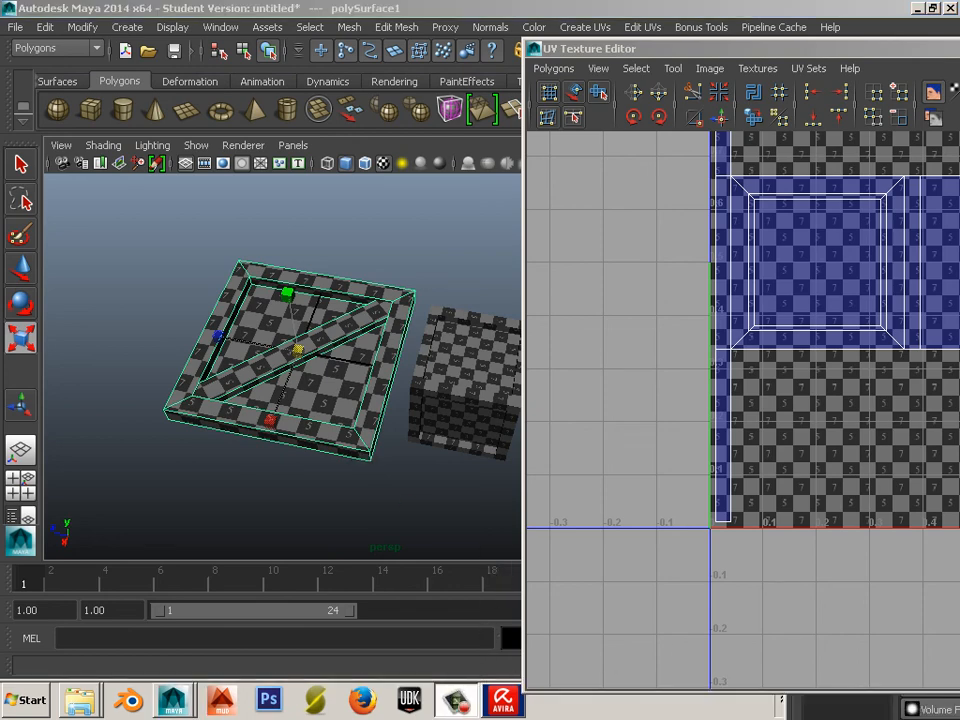